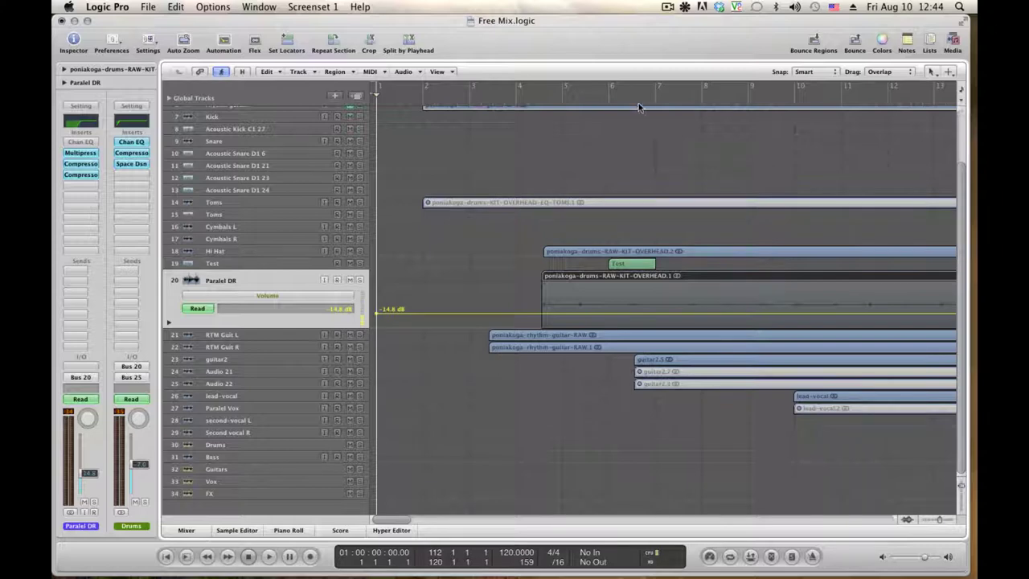
Put the playhead near bar 6 and open the lead-vocal volume automation lane at 0.0 dB
{"action": "left_click", "coordinate": [627, 98]}
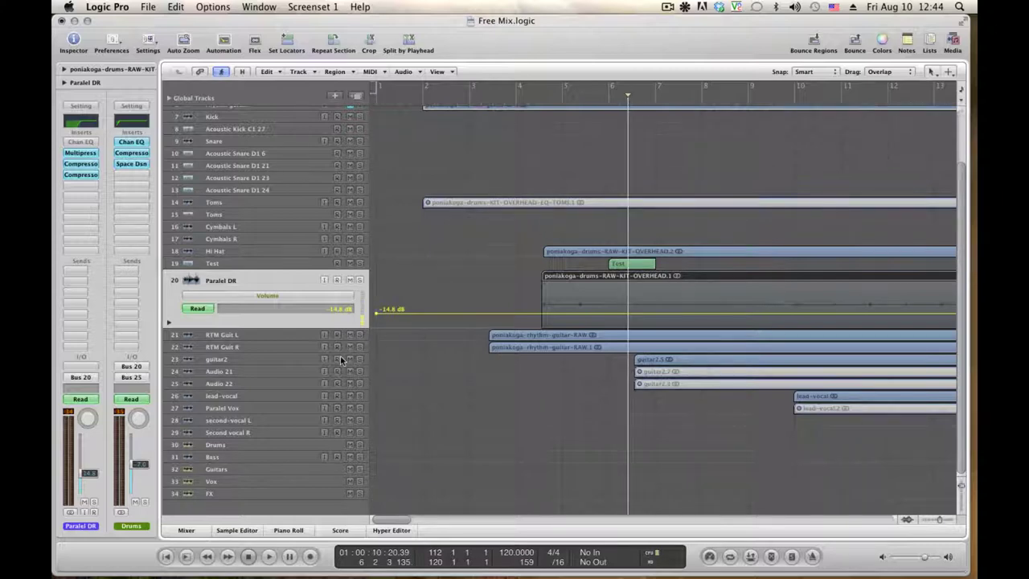
{"action": "left_click", "coordinate": [229, 396]}
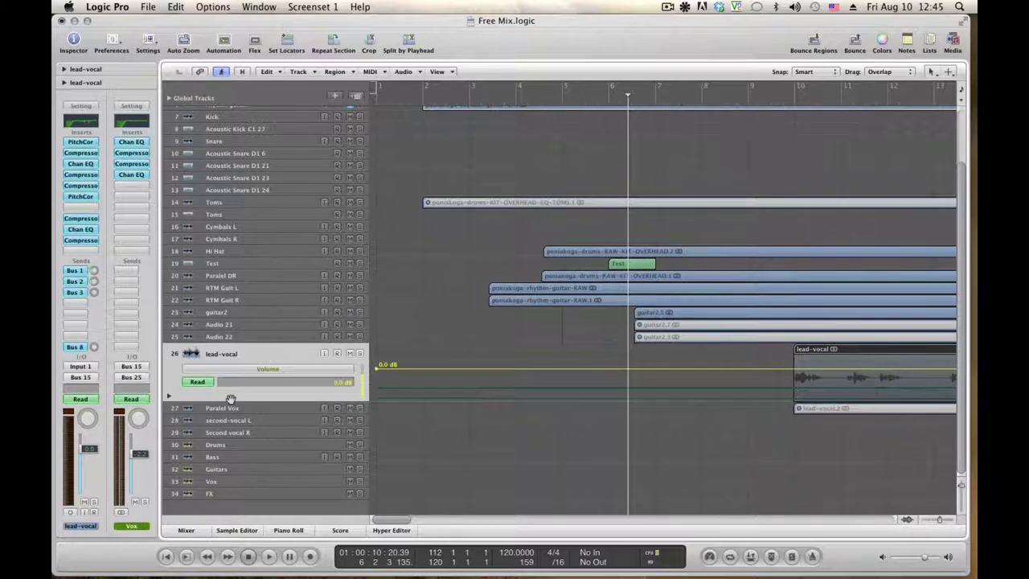
Switch the lead-vocal automation lane to Send 1 (REV L) and set the playhead just before bar 6
{"action": "left_click", "coordinate": [296, 371]}
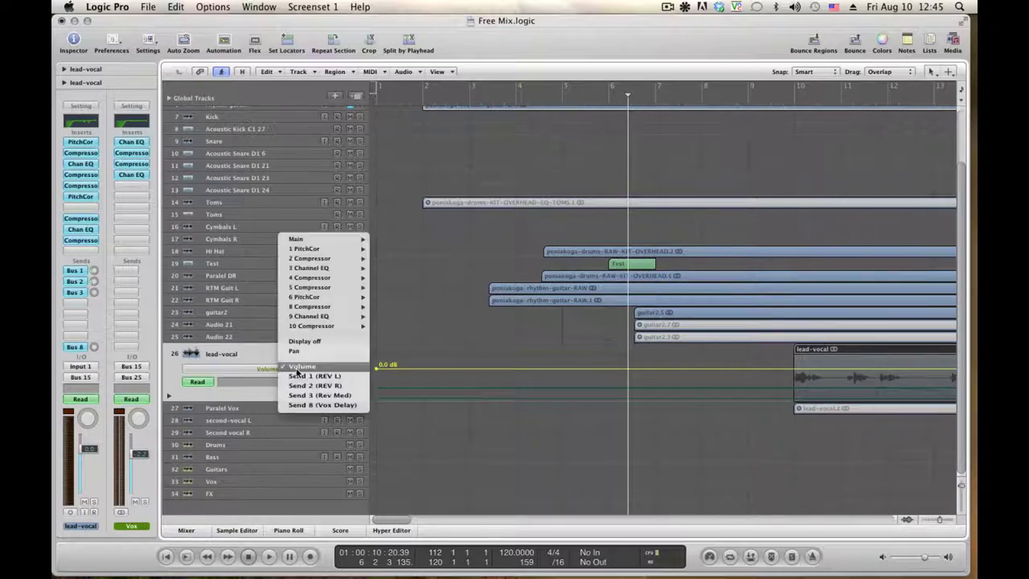
{"action": "left_click", "coordinate": [304, 376]}
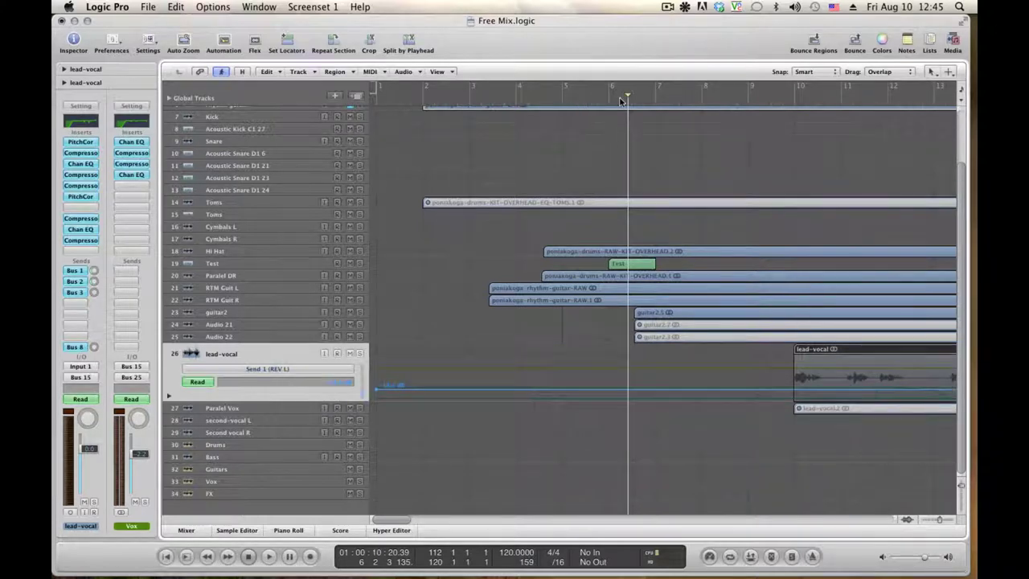
{"action": "left_click", "coordinate": [594, 99]}
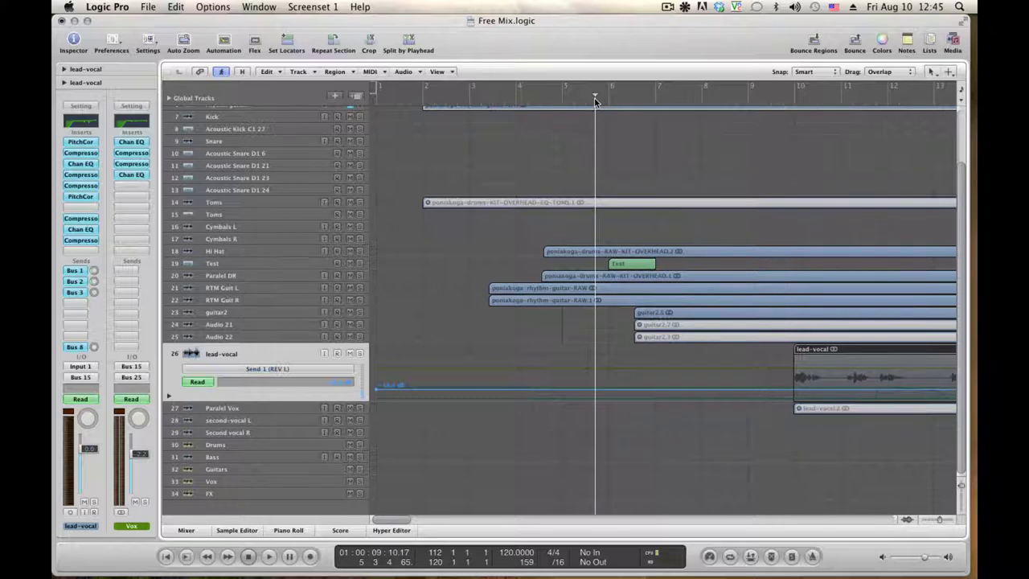
Play with the lead vocal soloed, jump to bar 7, then stop and select the vocal region
{"action": "key", "text": "space"}
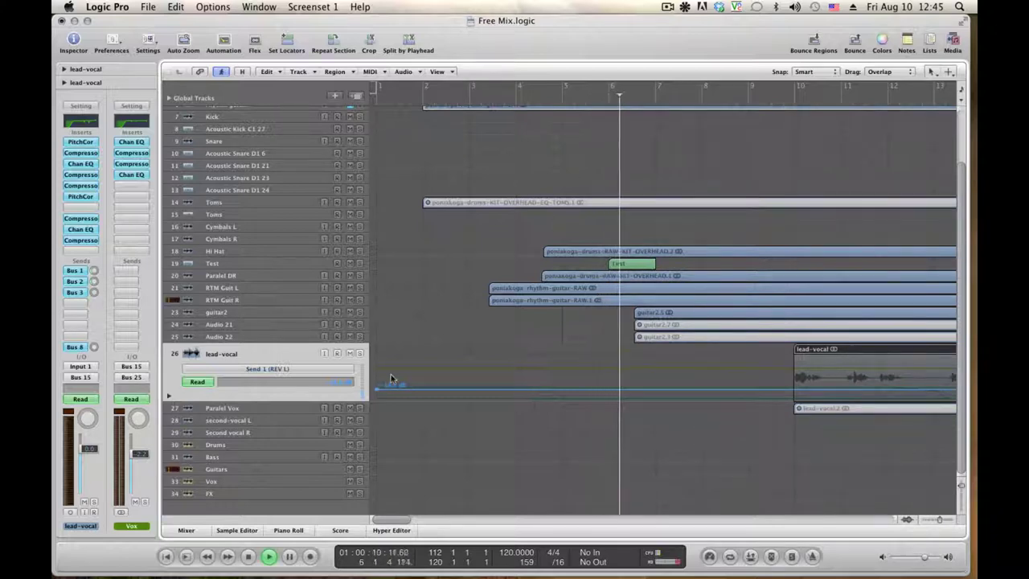
{"action": "left_click", "coordinate": [359, 353]}
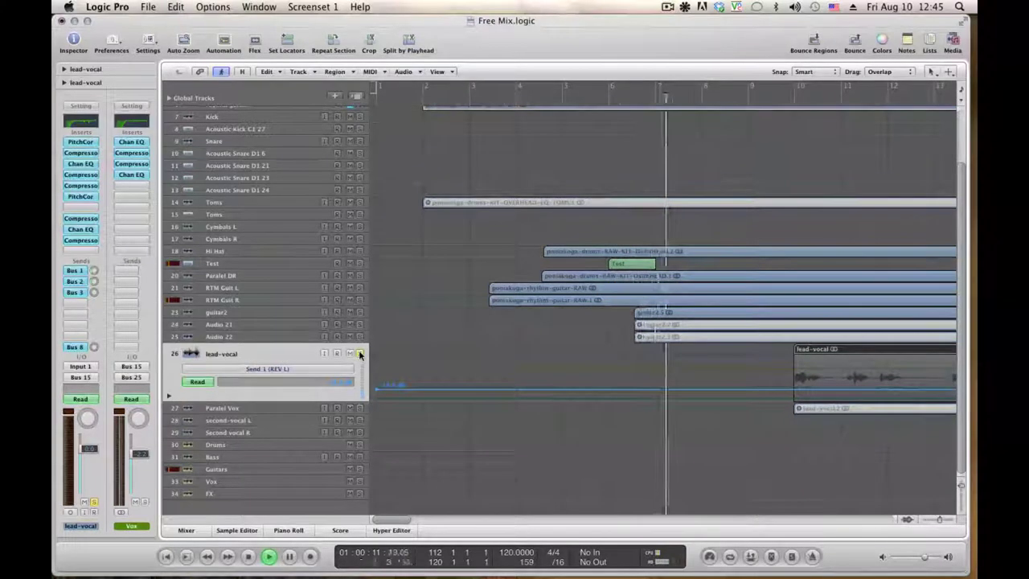
{"action": "left_click", "coordinate": [776, 100]}
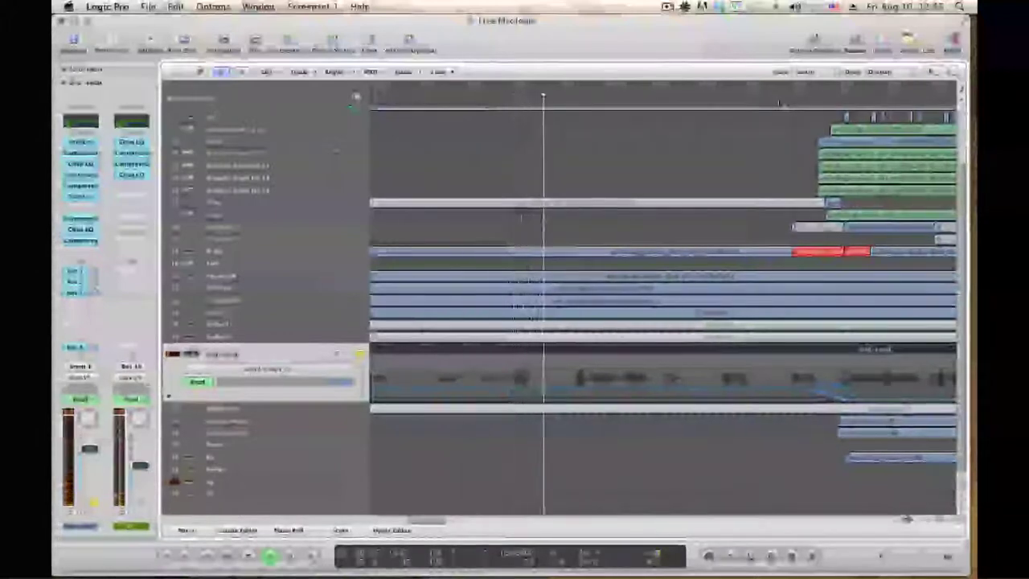
{"action": "key", "text": "space"}
{"action": "left_click", "coordinate": [467, 391]}
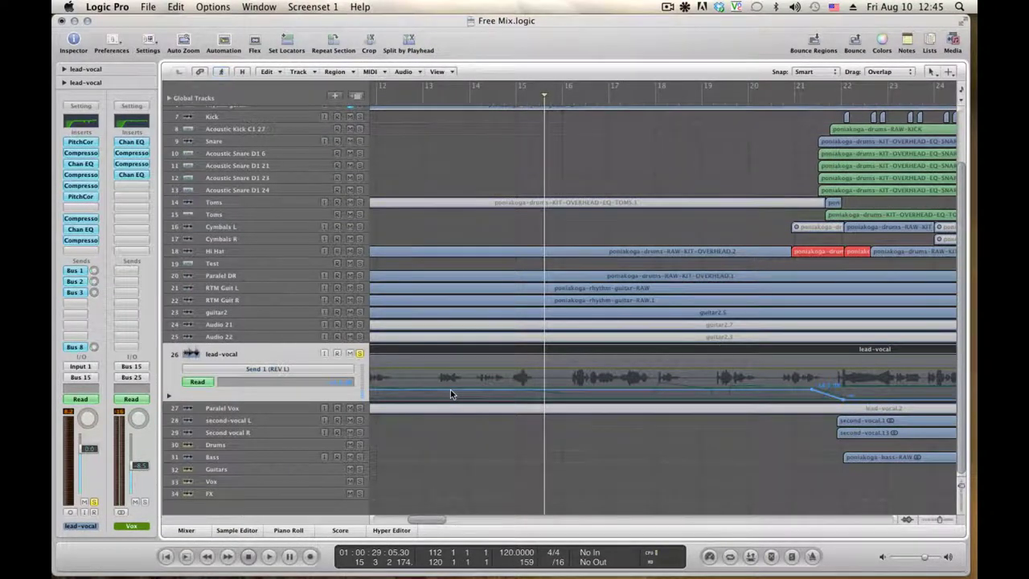
Lower the lead-vocal Send 1 (REV L) automation to -21.5 dB and play it back
{"action": "key", "text": "Return"}
{"action": "left_click_drag", "start_coordinate": [450, 389], "coordinate": [450, 393]}
{"action": "key", "text": "space"}
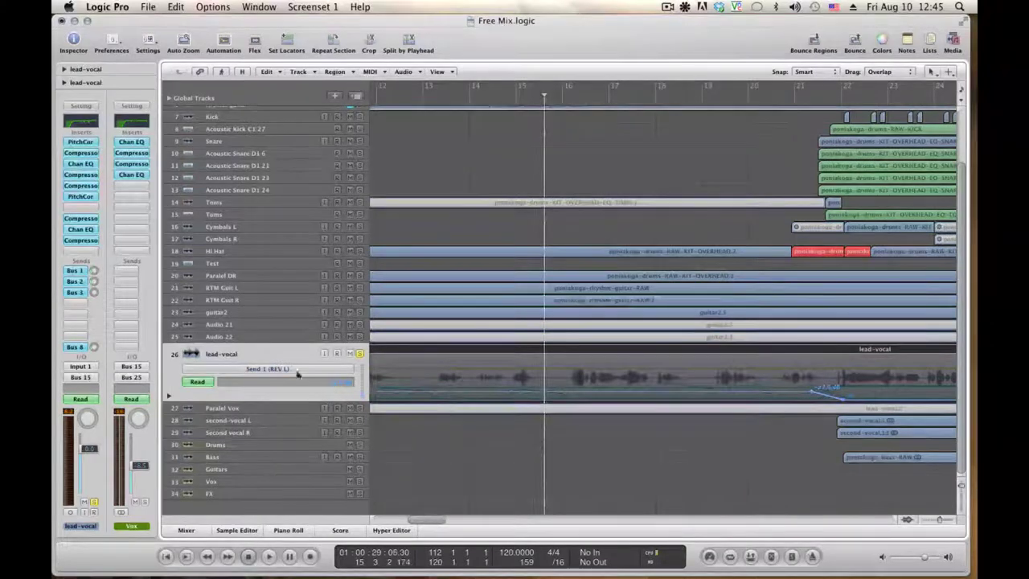
Show the Send 2 (REV R) automation curve and audition the vocal with it
{"action": "left_click", "coordinate": [296, 370]}
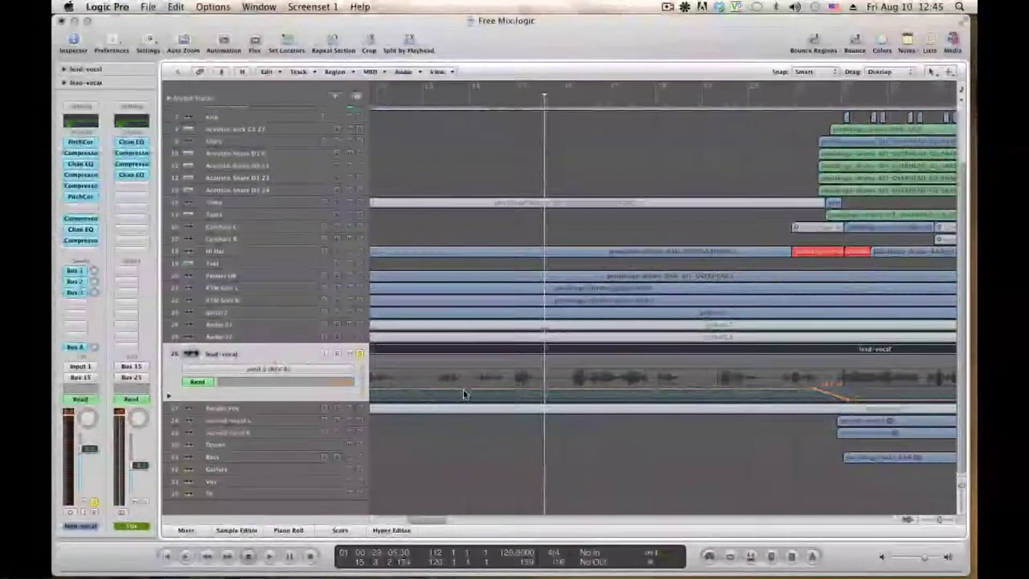
{"action": "left_click", "coordinate": [464, 394]}
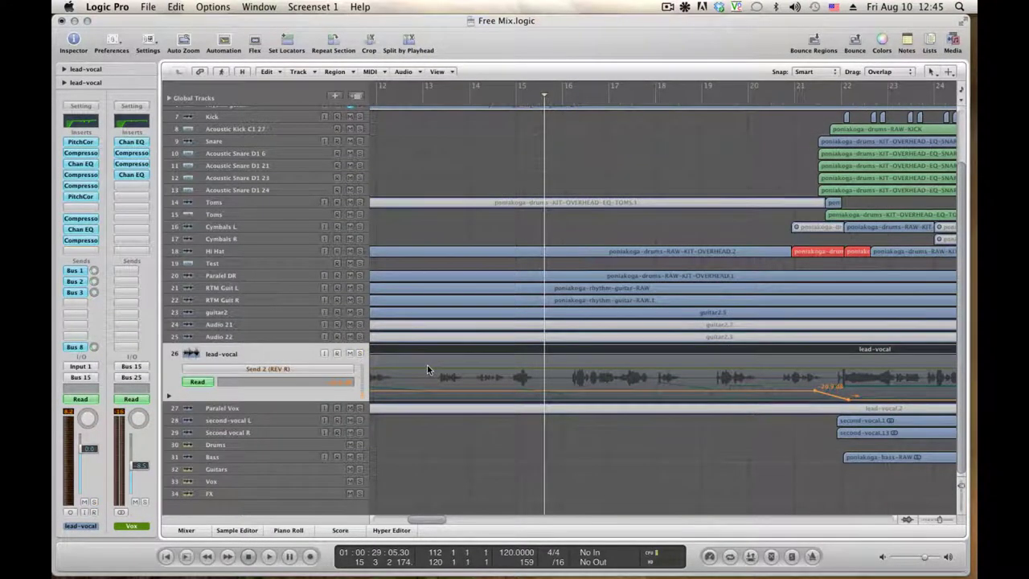
{"action": "key", "text": "space"}
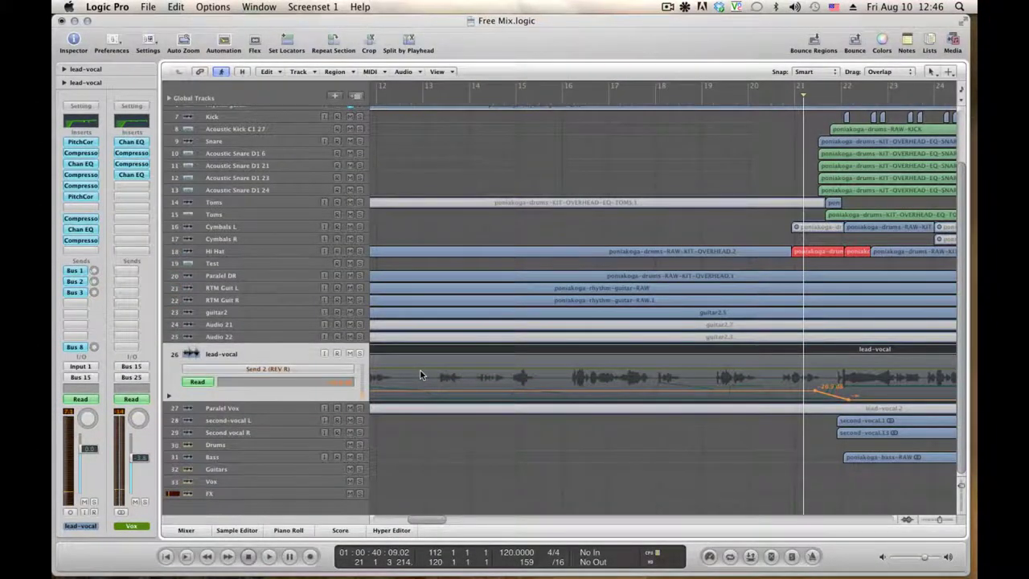
{"action": "key", "text": "space"}
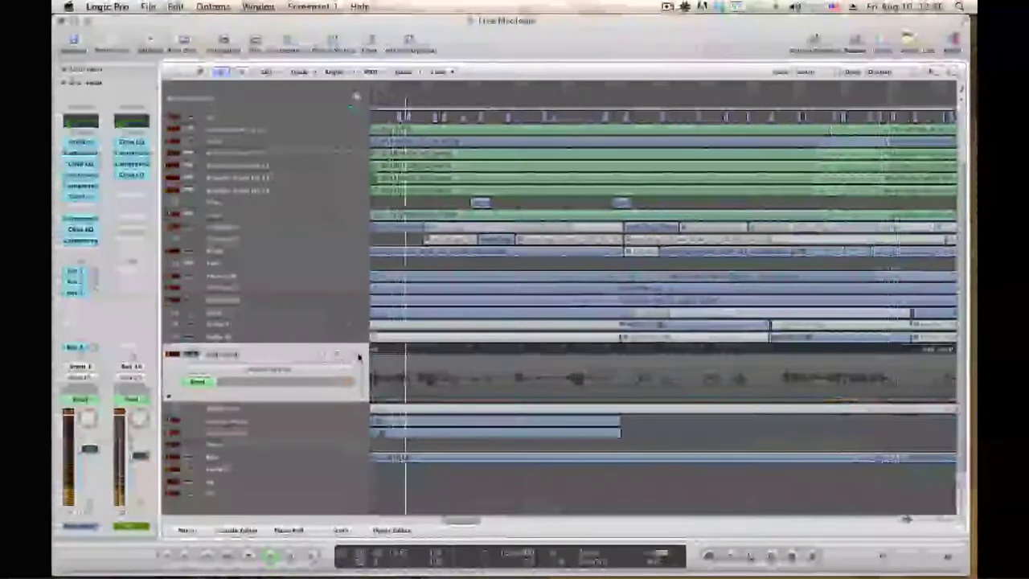
{"action": "key", "text": "space"}
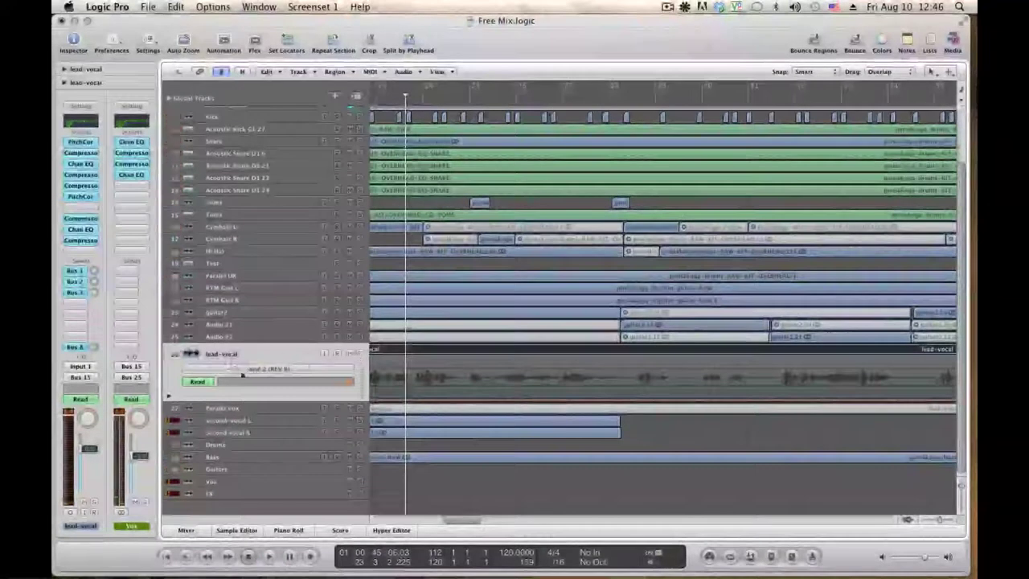
{"action": "left_click", "coordinate": [242, 372]}
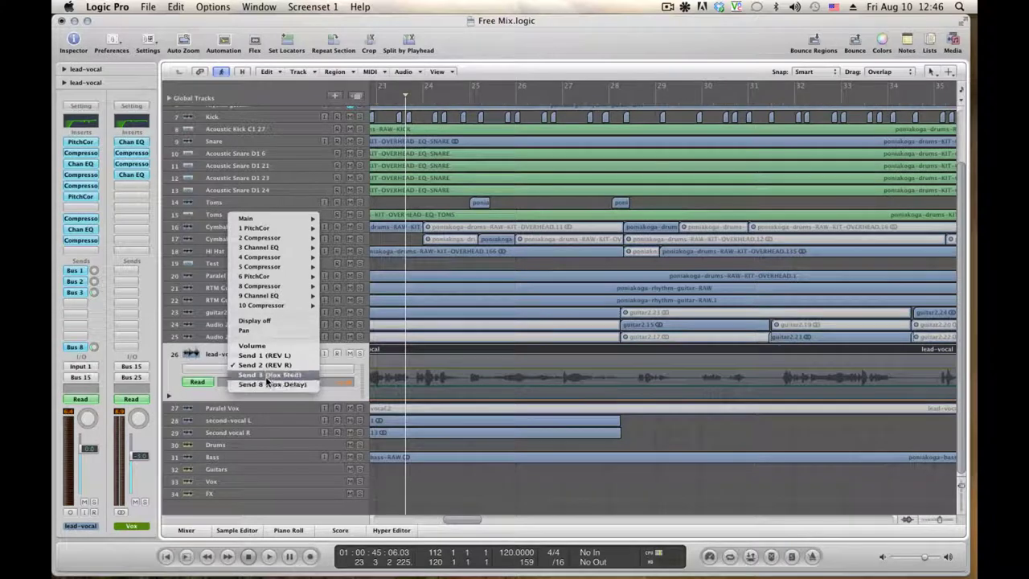
Show the Send 3 (Rev Med) automation and audition it from an earlier point in the song
{"action": "left_click", "coordinate": [267, 376]}
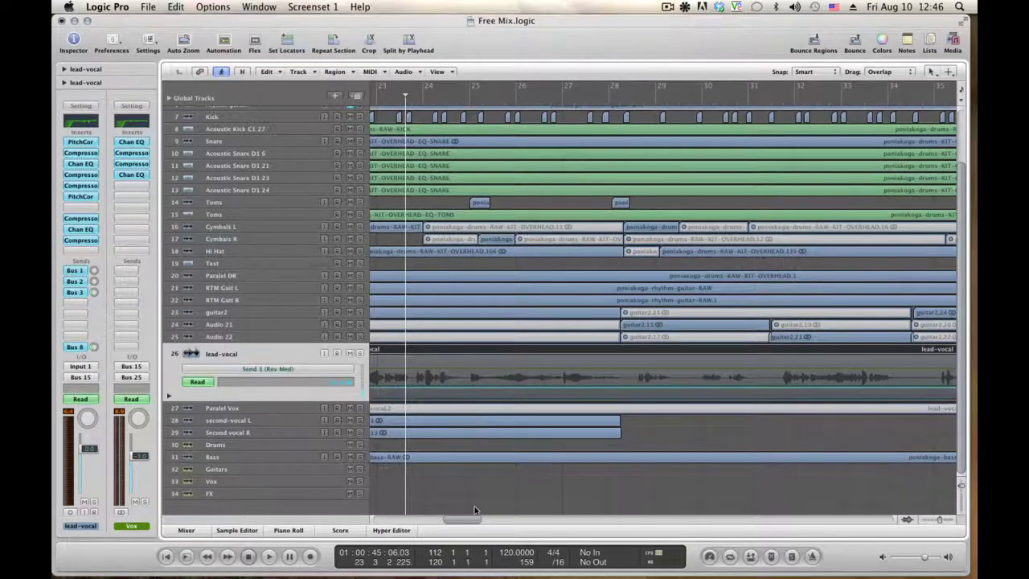
{"action": "left_click_drag", "start_coordinate": [463, 519], "coordinate": [446, 520]}
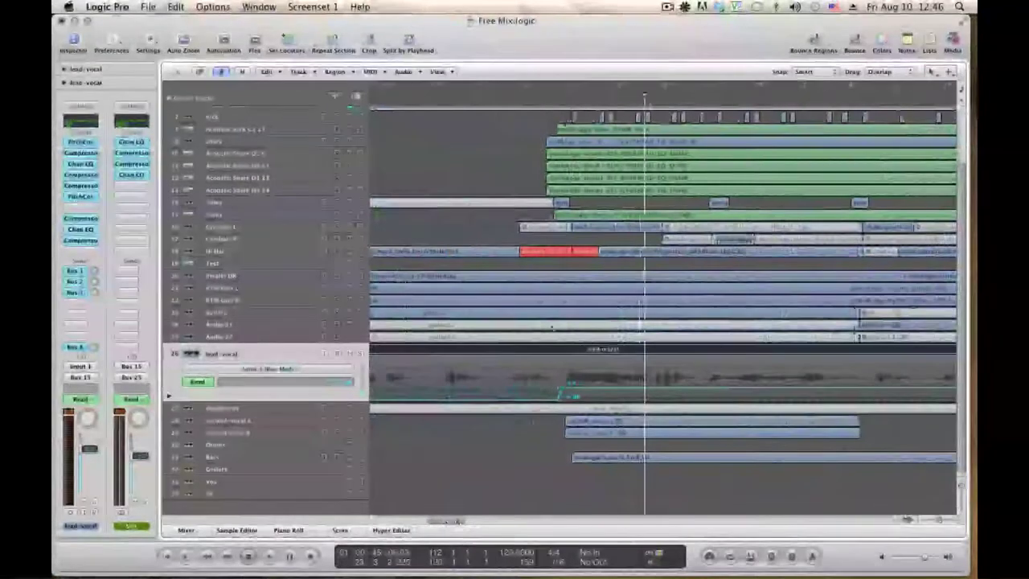
{"action": "left_click", "coordinate": [537, 98]}
{"action": "key", "text": "space"}
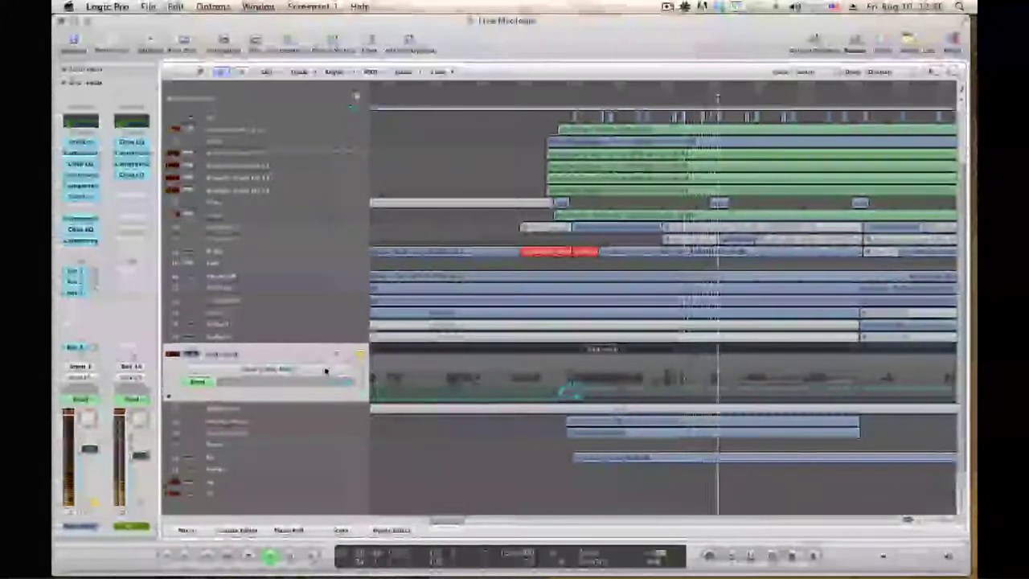
{"action": "key", "text": "space"}
Display the lead-vocal's Send 8 (Vox Delay) automation curve
{"action": "left_click", "coordinate": [325, 370]}
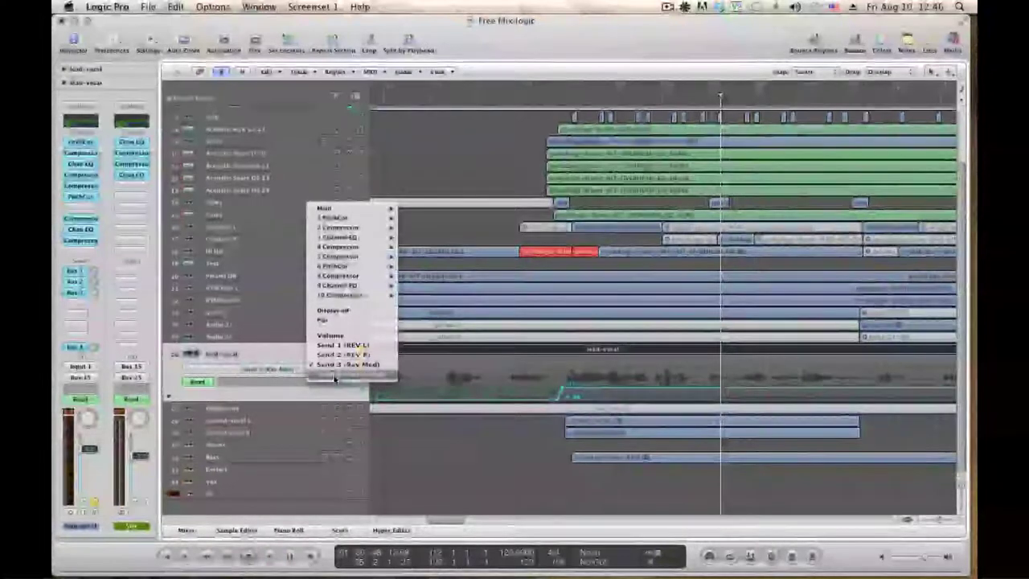
{"action": "left_click", "coordinate": [338, 374]}
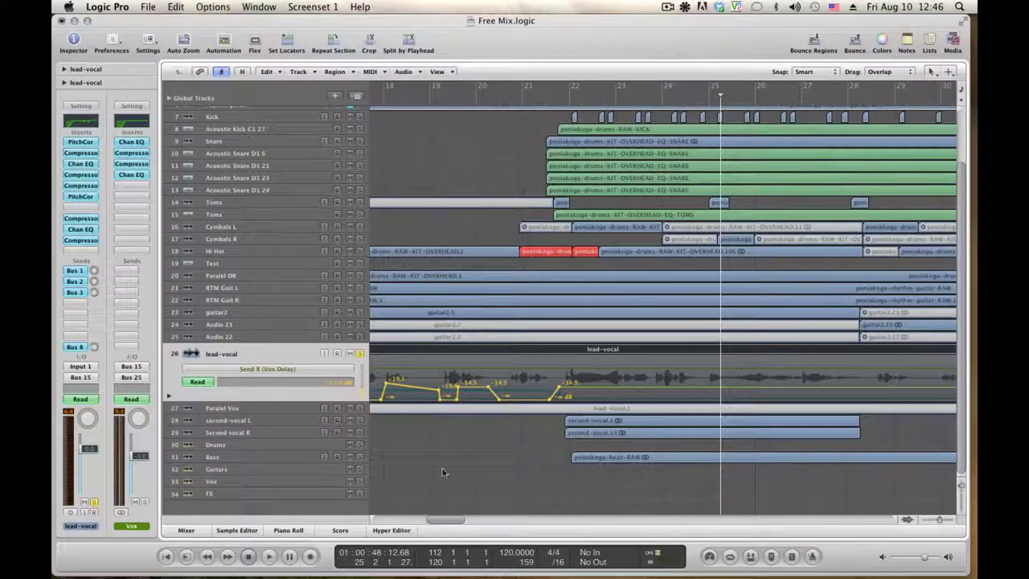
{"action": "scroll", "coordinate": [448, 518], "scroll_direction": "left", "scroll_amount": 5}
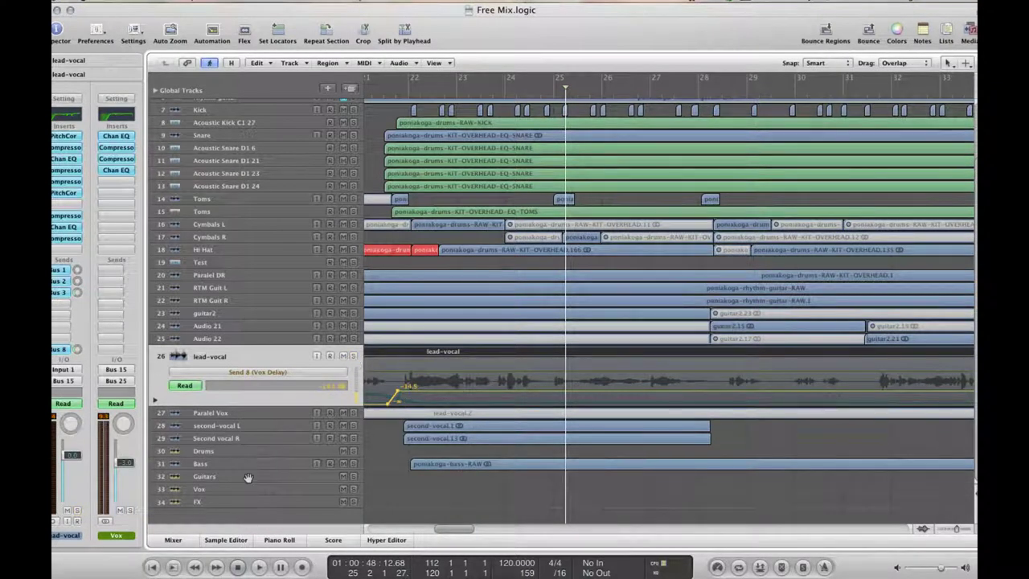
Open the Bass track's volume lane at -16.1 dB and play from around bar 27
{"action": "left_click", "coordinate": [222, 452]}
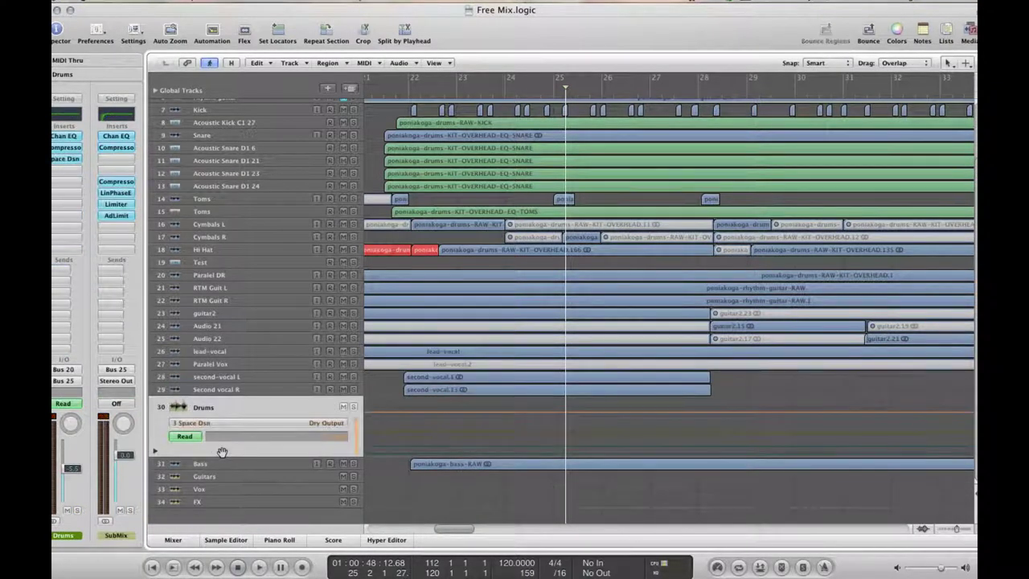
{"action": "left_click", "coordinate": [232, 466]}
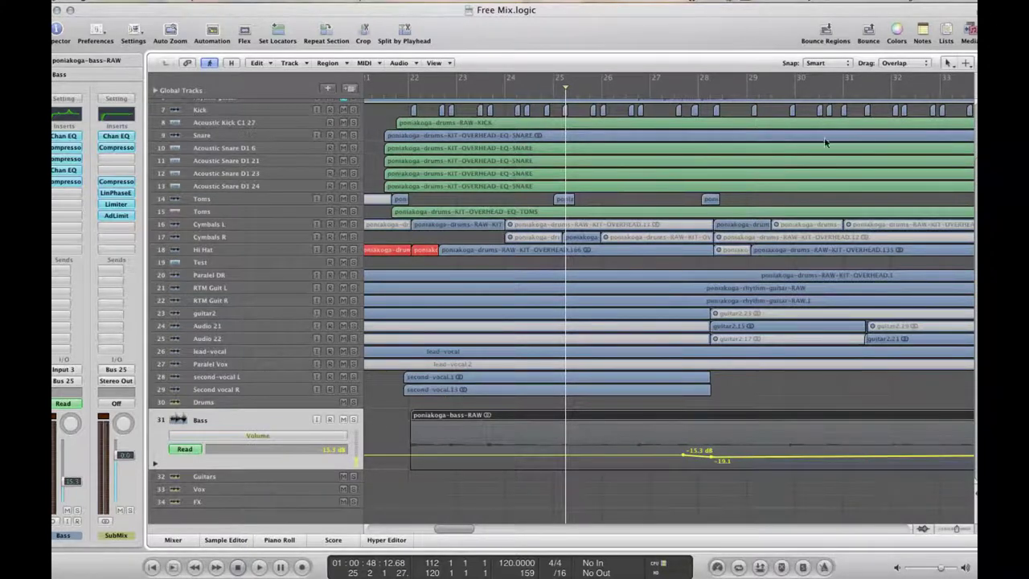
{"action": "left_click", "coordinate": [678, 94]}
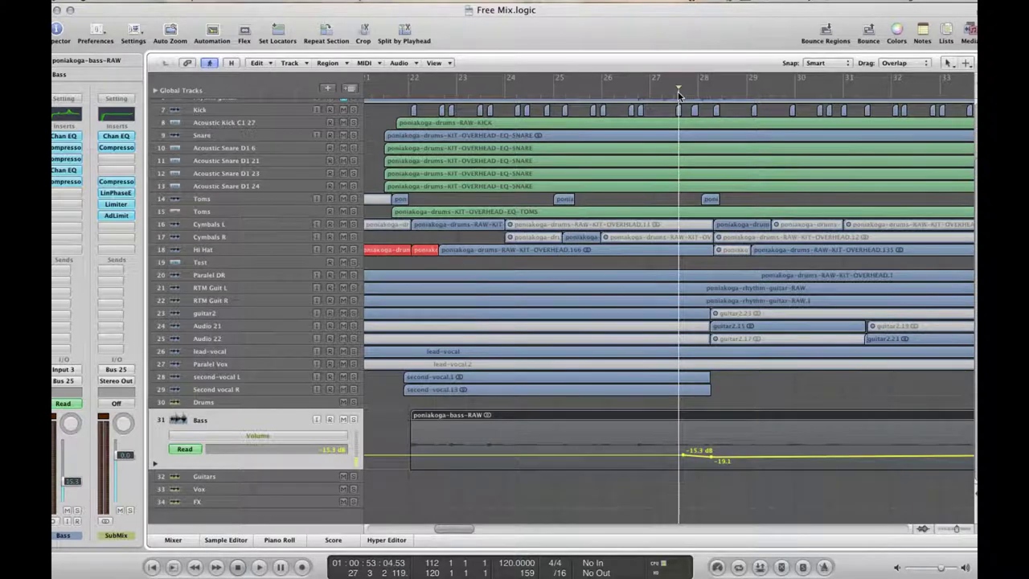
{"action": "key", "text": "space"}
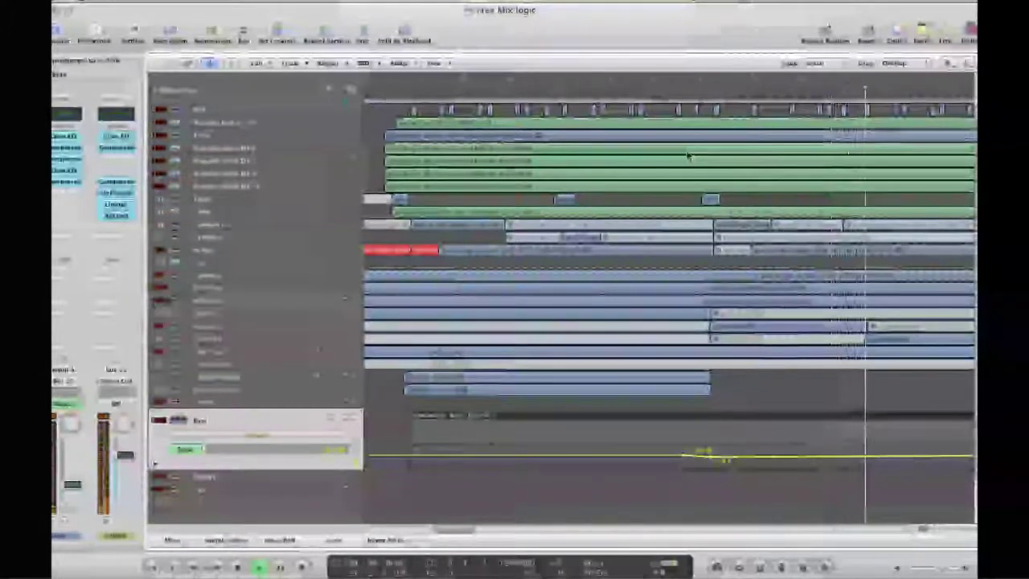
{"action": "key", "text": "space"}
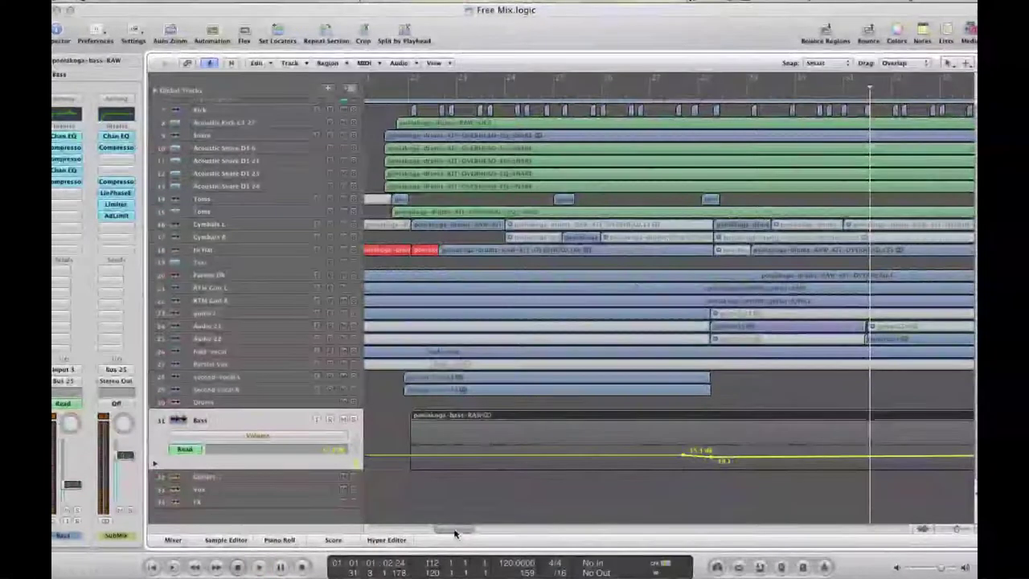
Adjust the arrangement view, then play the mix with the Event List open
{"action": "left_click_drag", "start_coordinate": [454, 533], "coordinate": [810, 506]}
{"action": "scroll", "coordinate": [810, 505], "scroll_direction": "right", "scroll_amount": 5}
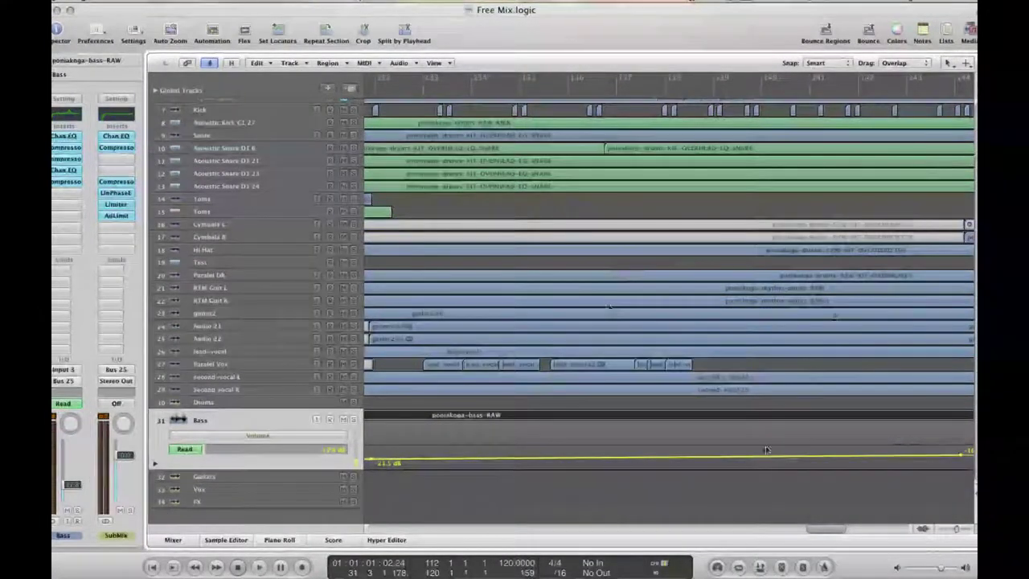
{"action": "left_click_drag", "start_coordinate": [822, 530], "coordinate": [853, 532]}
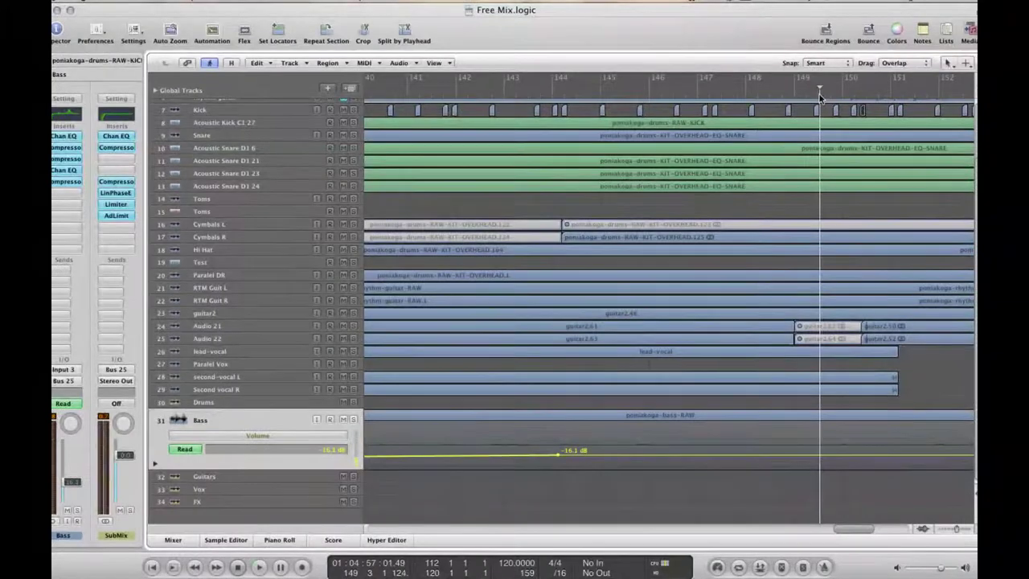
{"action": "key", "text": "space"}
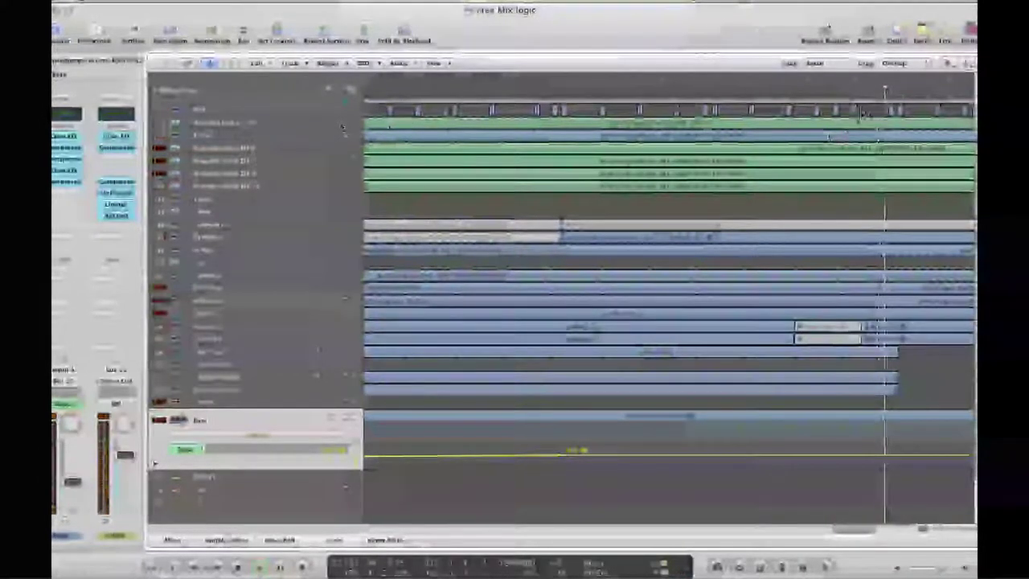
{"action": "left_click", "coordinate": [944, 39]}
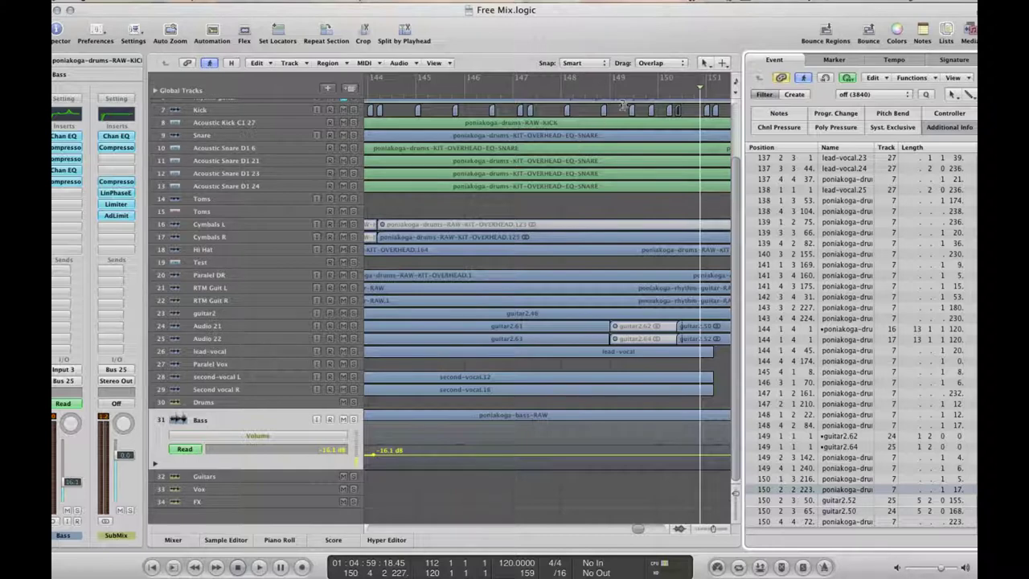
Play the mix from bar 149 and close the Event List
{"action": "left_click", "coordinate": [647, 92]}
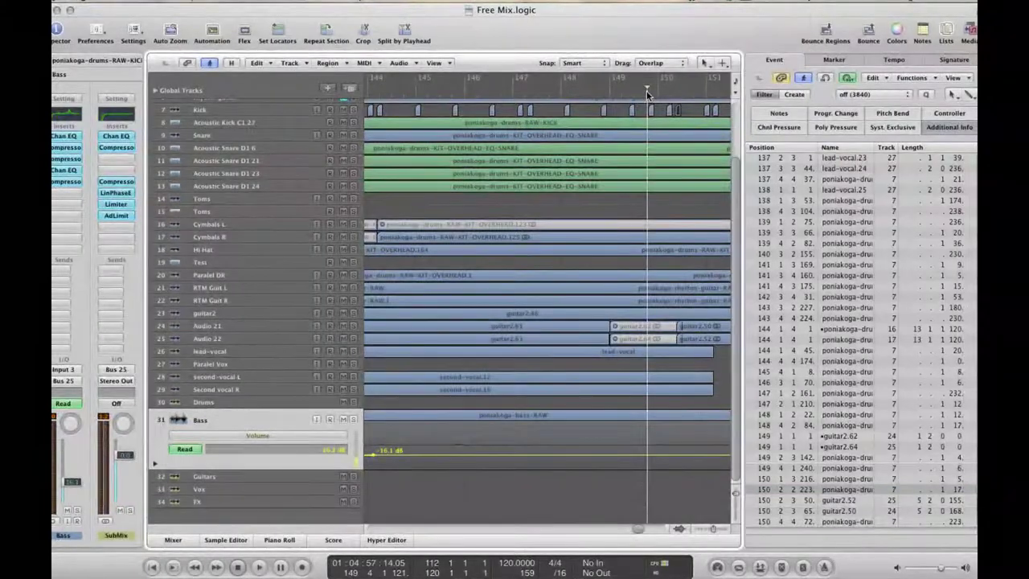
{"action": "key", "text": "space"}
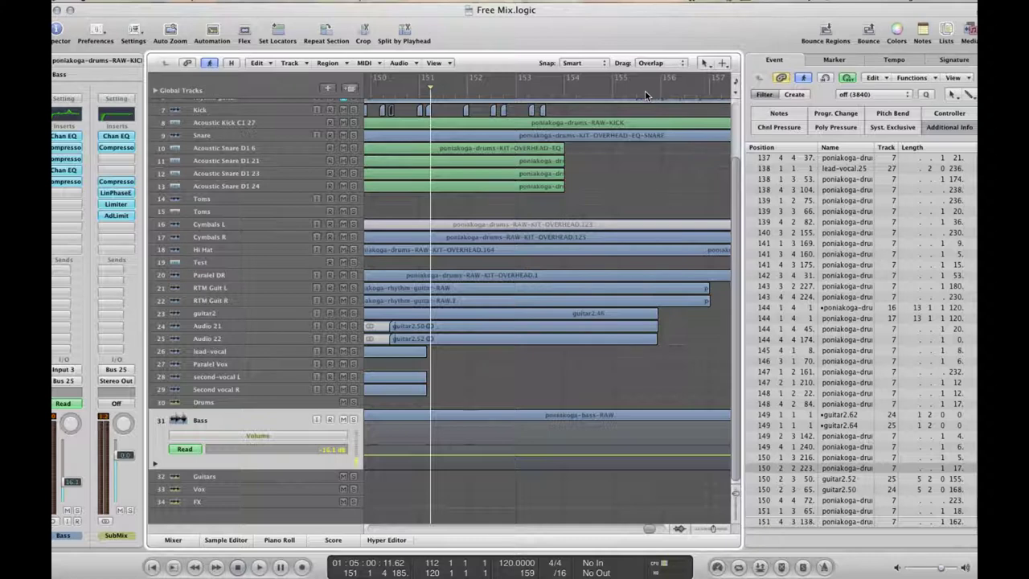
{"action": "left_click", "coordinate": [948, 32]}
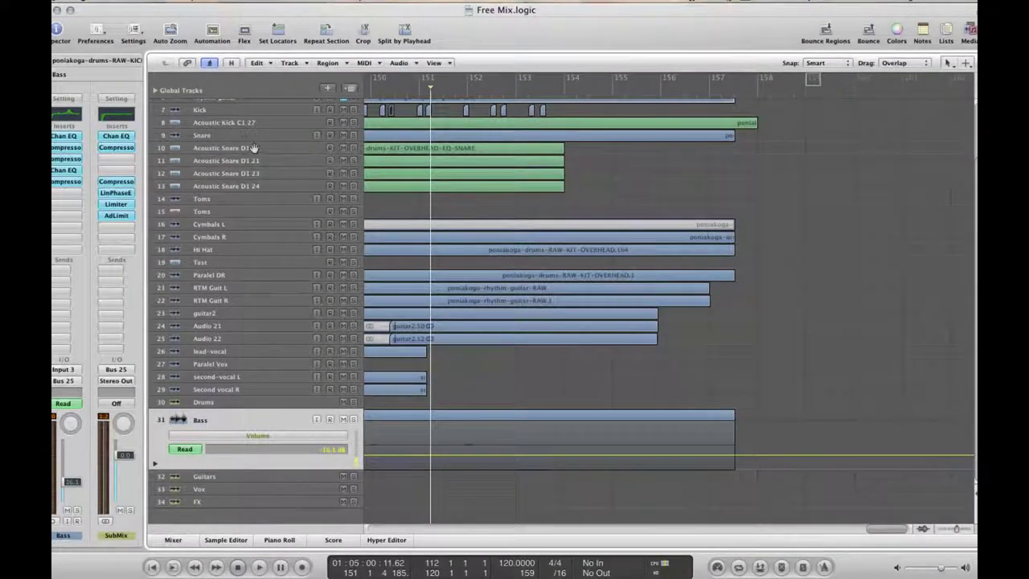
Show the Acoustic Kick C1 27 volume lane, zoom out, and play from bar 129
{"action": "scroll", "coordinate": [238, 132], "scroll_direction": "up", "scroll_amount": 2}
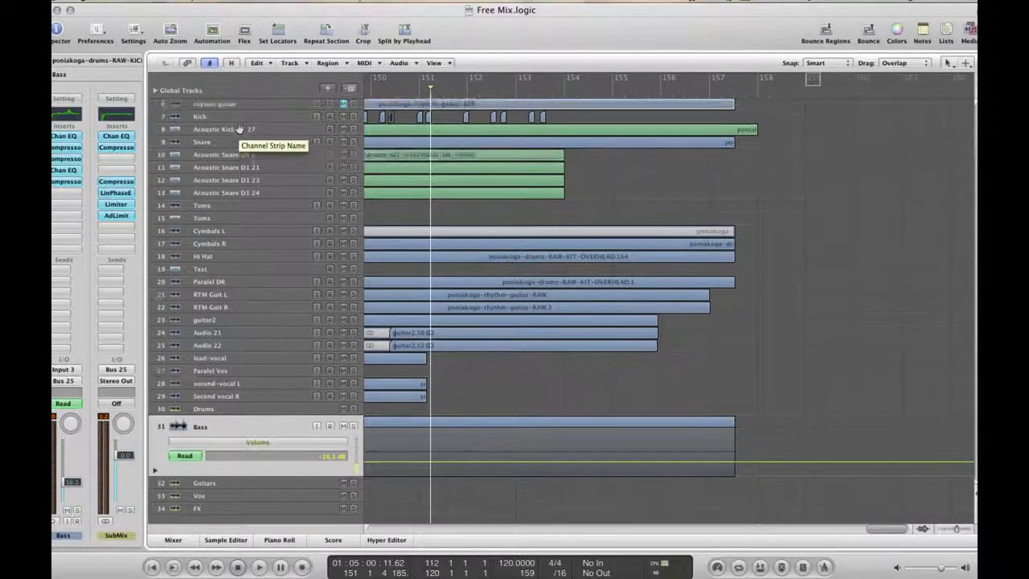
{"action": "left_click", "coordinate": [241, 139]}
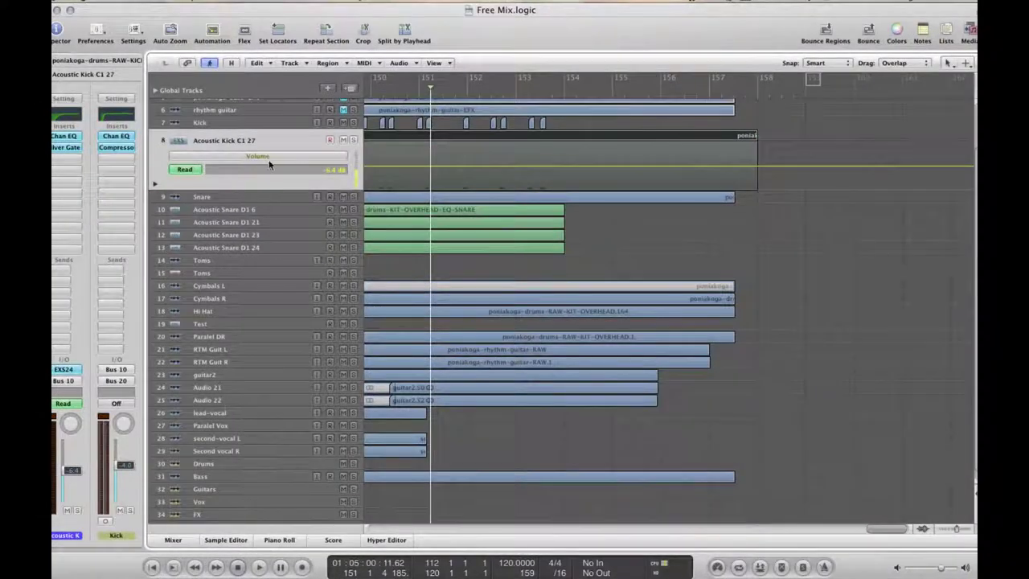
{"action": "left_click_drag", "start_coordinate": [888, 528], "coordinate": [810, 530]}
{"action": "scroll", "coordinate": [810, 529], "scroll_direction": "left", "scroll_amount": 1}
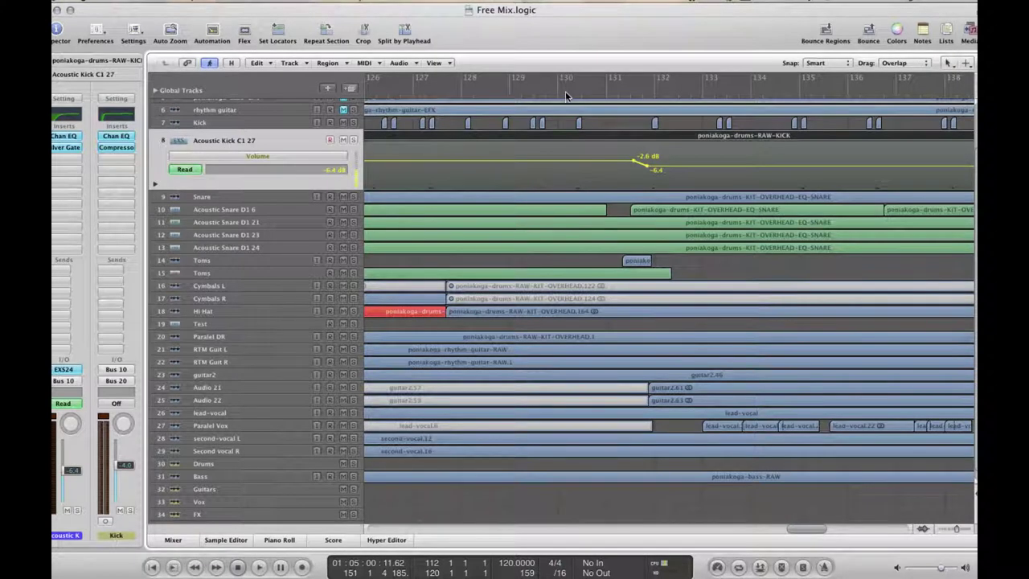
{"action": "left_click", "coordinate": [530, 90]}
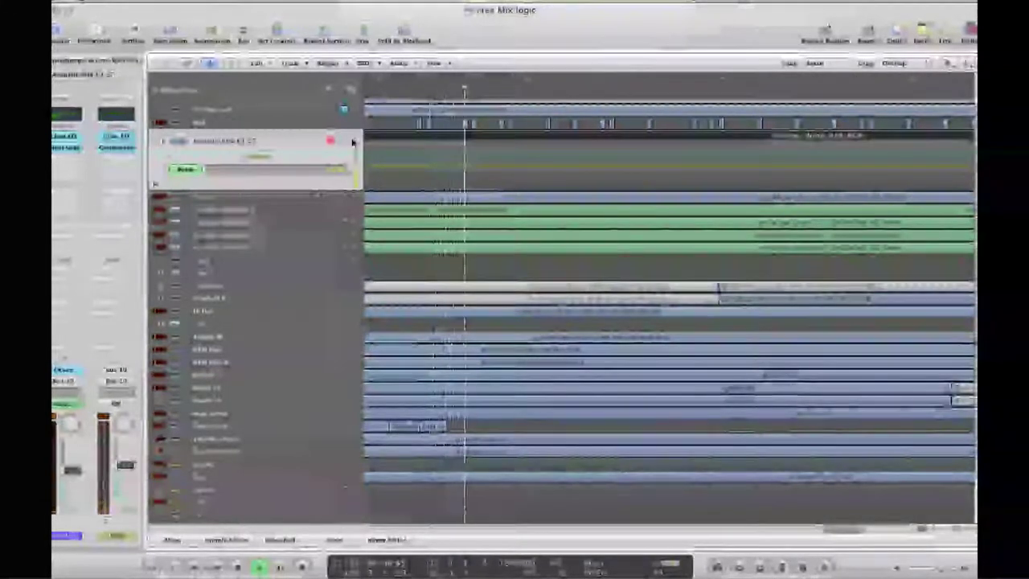
Bring up the Bass and then the Guitars bus volume automation lanes
{"action": "scroll", "coordinate": [438, 247], "scroll_direction": "down", "scroll_amount": 1}
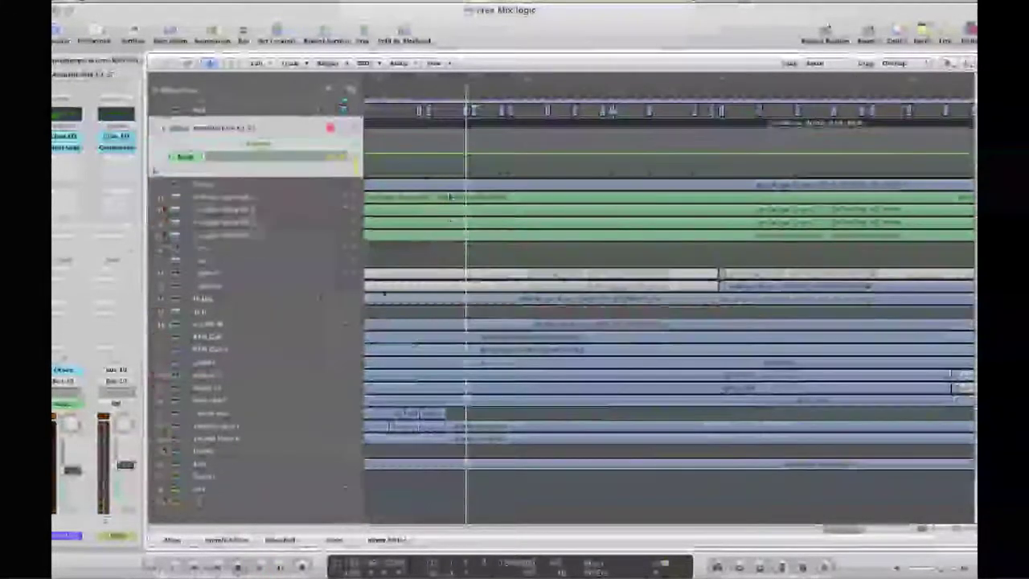
{"action": "left_click", "coordinate": [219, 472]}
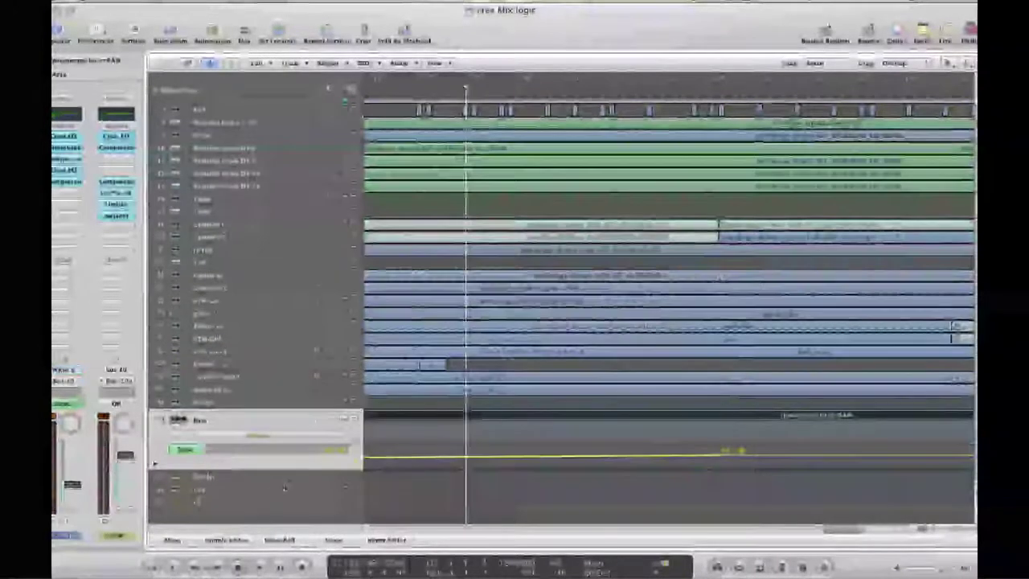
{"action": "left_click", "coordinate": [247, 480]}
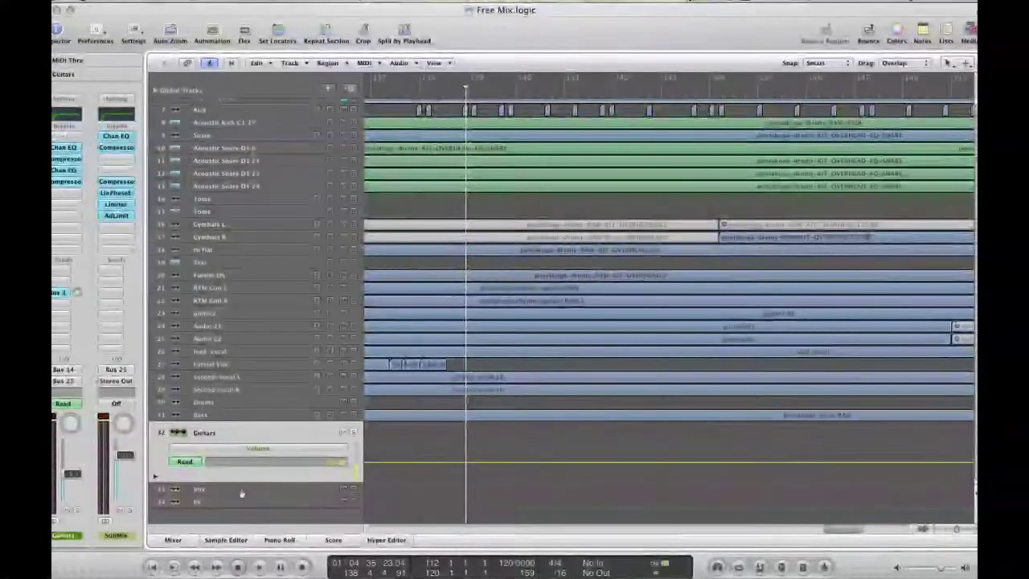
Step through the Vox, FX, Drums and Bass tracks, then open the Bass FET Compressor (4.4:1, -15.5 dB)
{"action": "left_click", "coordinate": [241, 494]}
{"action": "left_click", "coordinate": [245, 507]}
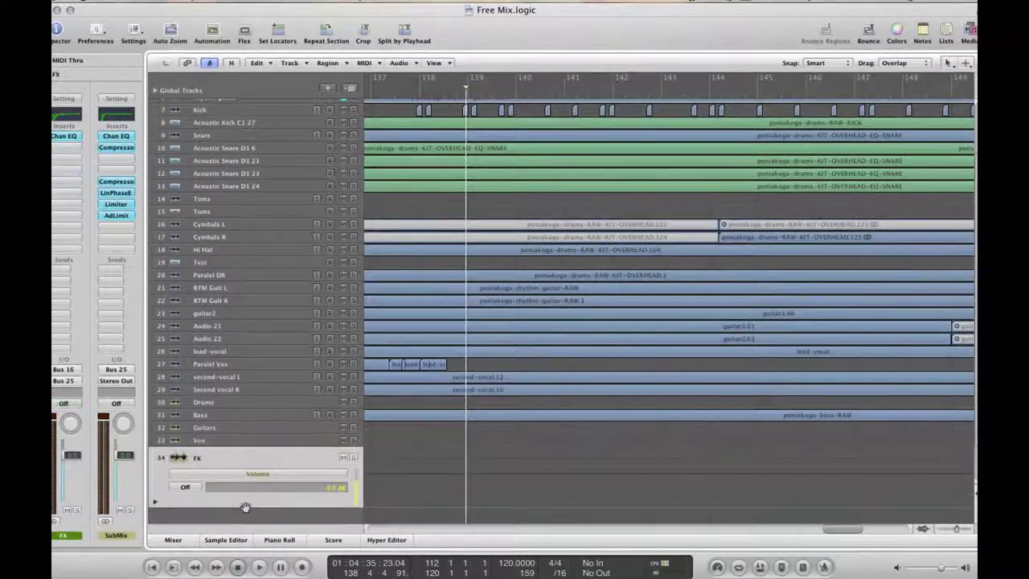
{"action": "left_click", "coordinate": [223, 404]}
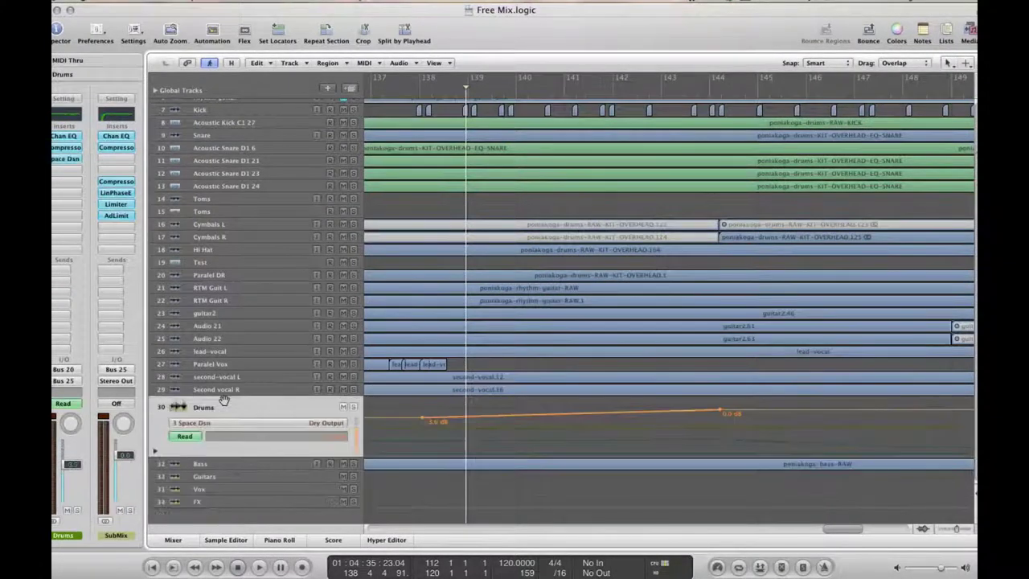
{"action": "left_click", "coordinate": [220, 464]}
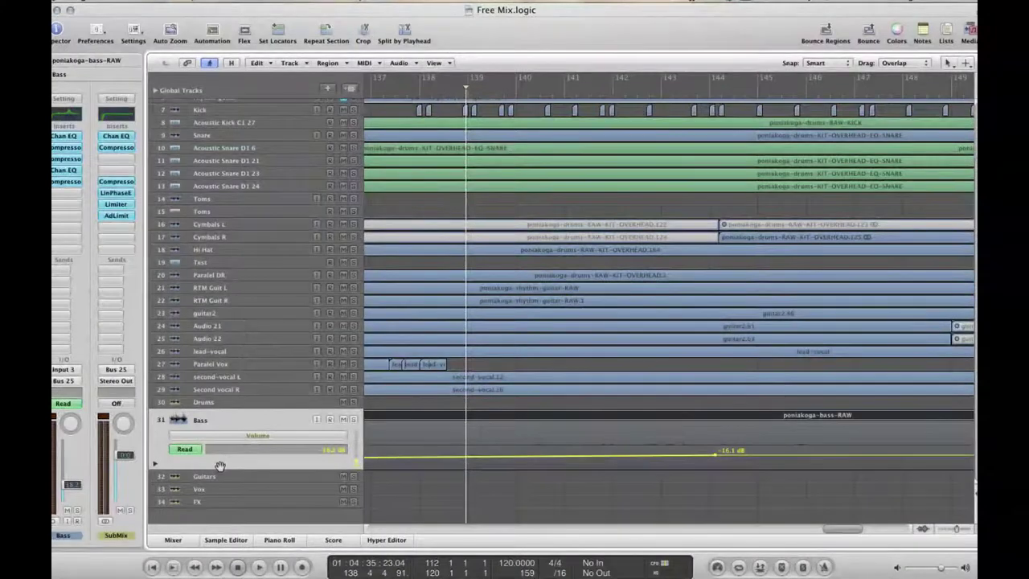
{"action": "left_click", "coordinate": [56, 183]}
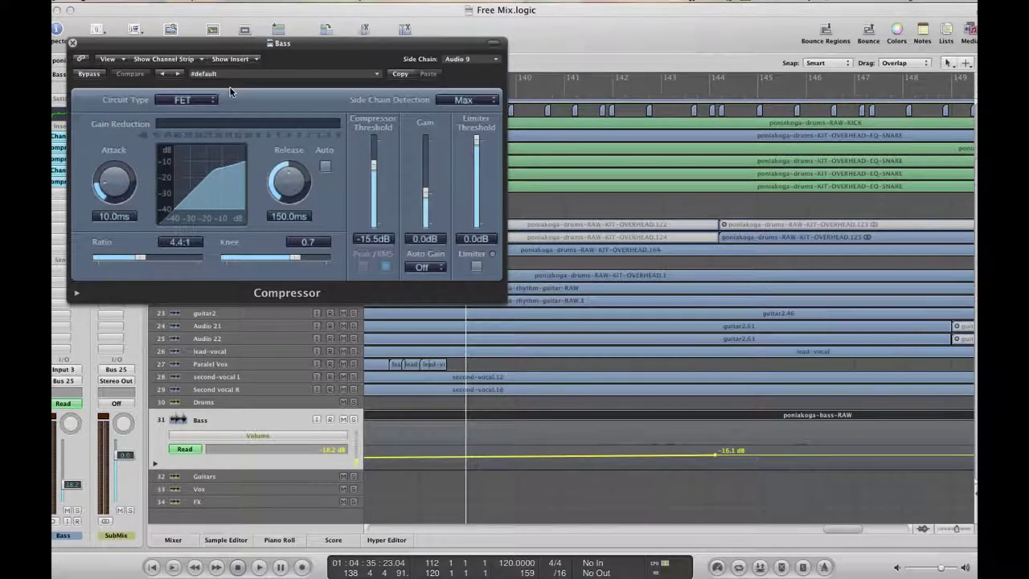
Play the soloed Bass to hear the FET compression, then close the Compressor window
{"action": "key", "text": "space"}
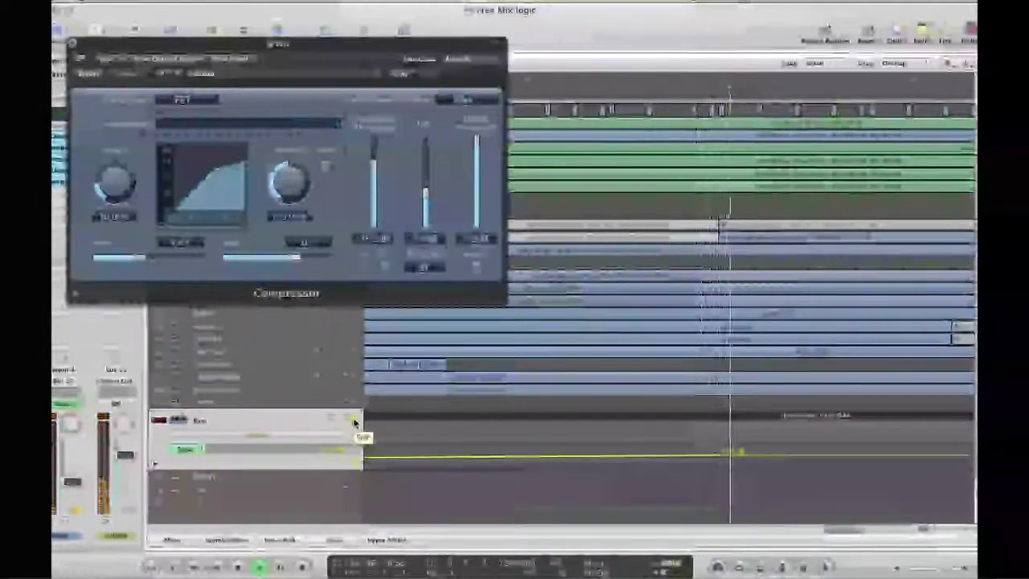
{"action": "left_click", "coordinate": [72, 42]}
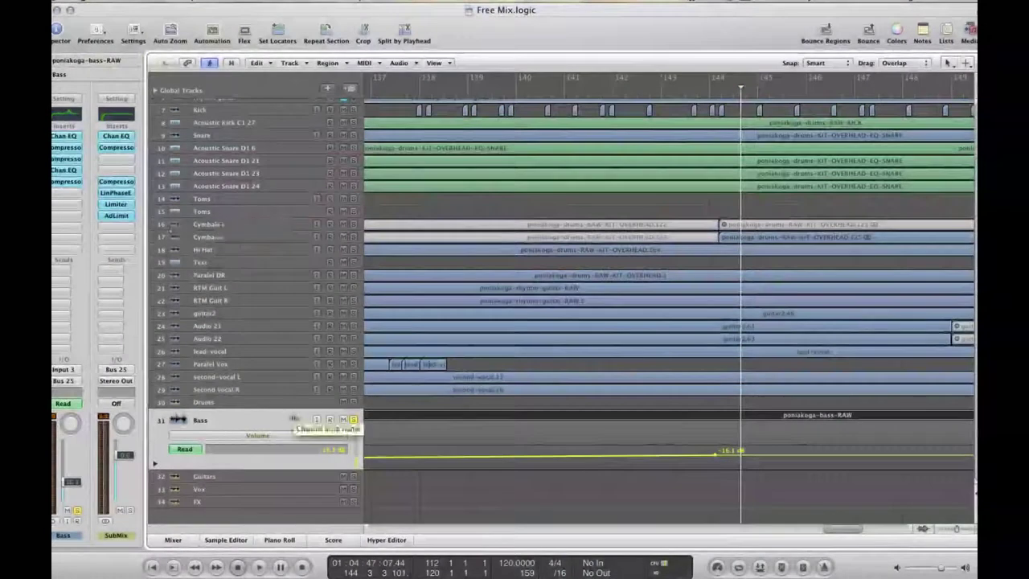
Stop at the start, set the playhead to bar 3, and open the Drums bus Space Designer (0.7s Drum Plate)
{"action": "key", "text": "Up"}
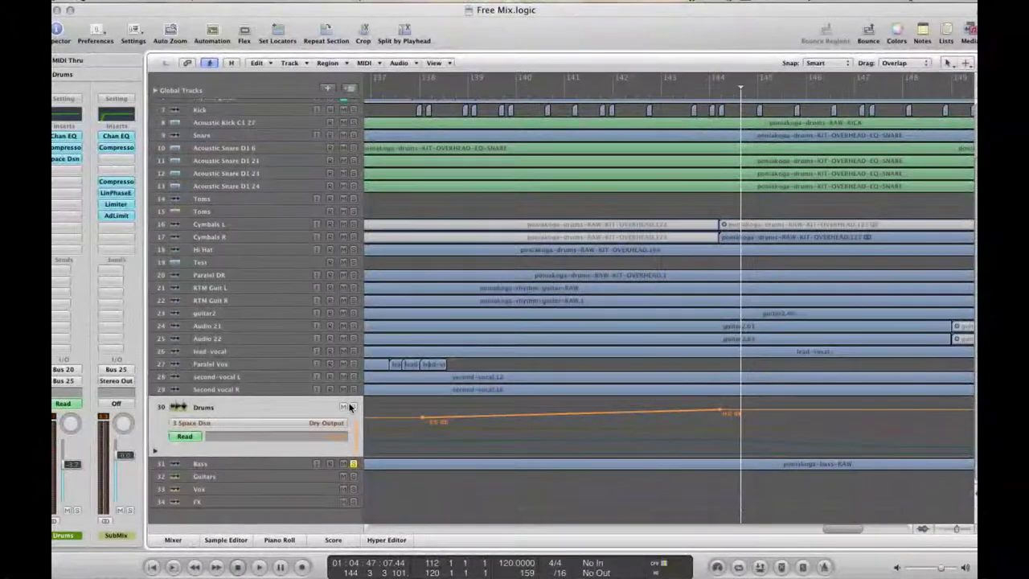
{"action": "key", "text": "space"}
{"action": "key", "text": "Return"}
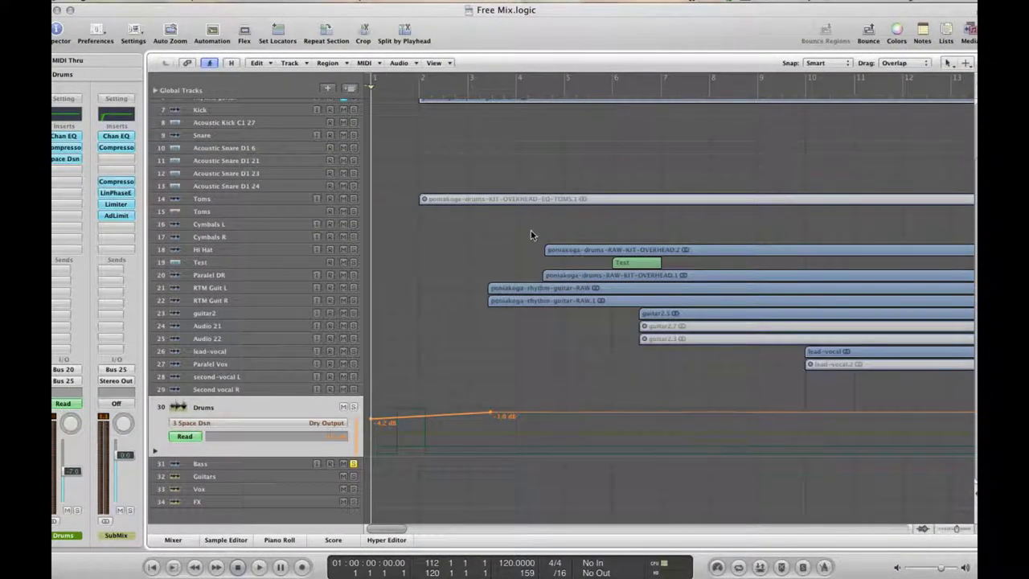
{"action": "left_click", "coordinate": [484, 94]}
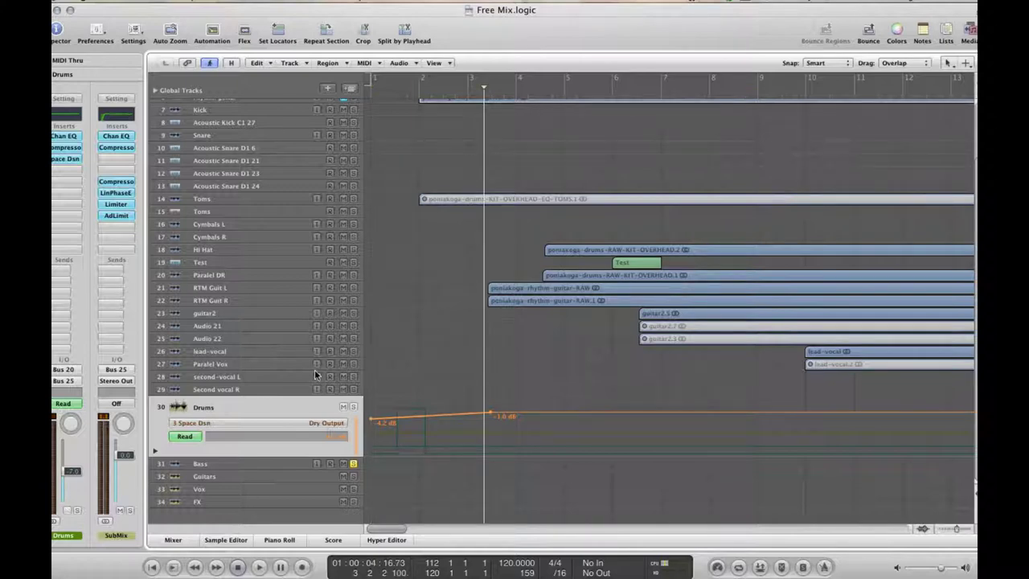
{"action": "left_click", "coordinate": [62, 158]}
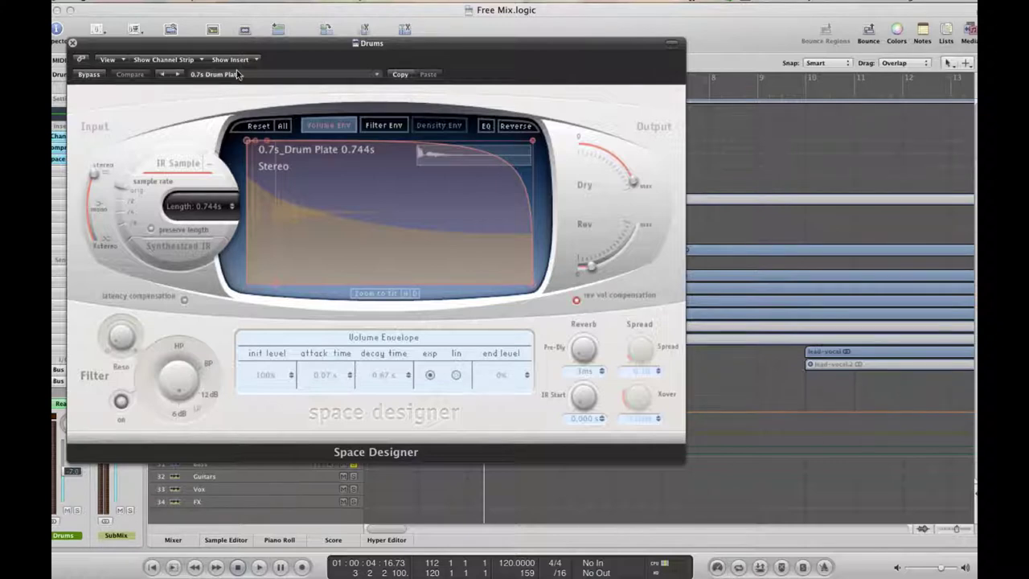
Close the Drums Space Designer reverb, reopen and close it again, then start playback
{"action": "left_click", "coordinate": [72, 43]}
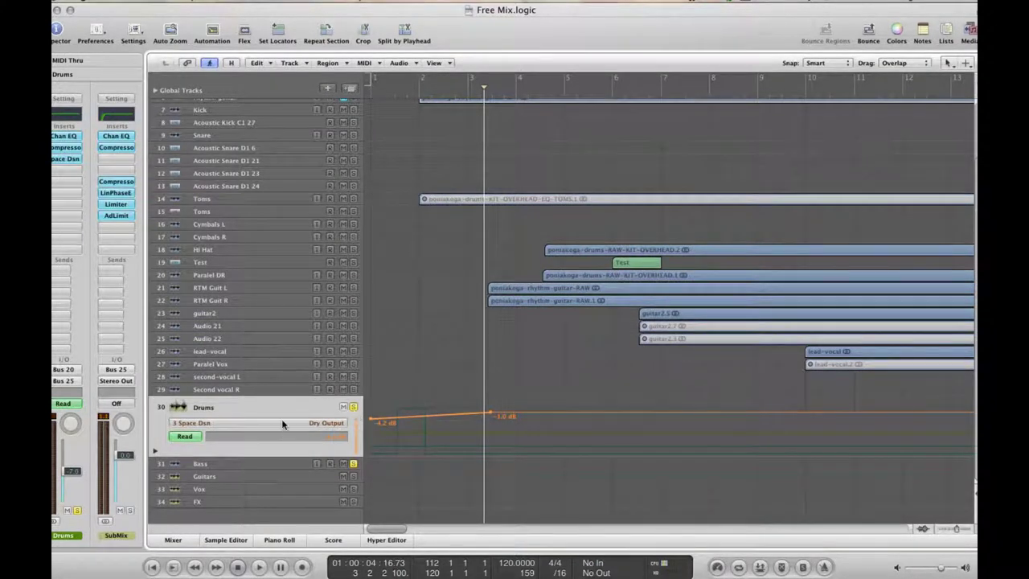
{"action": "left_click", "coordinate": [64, 162]}
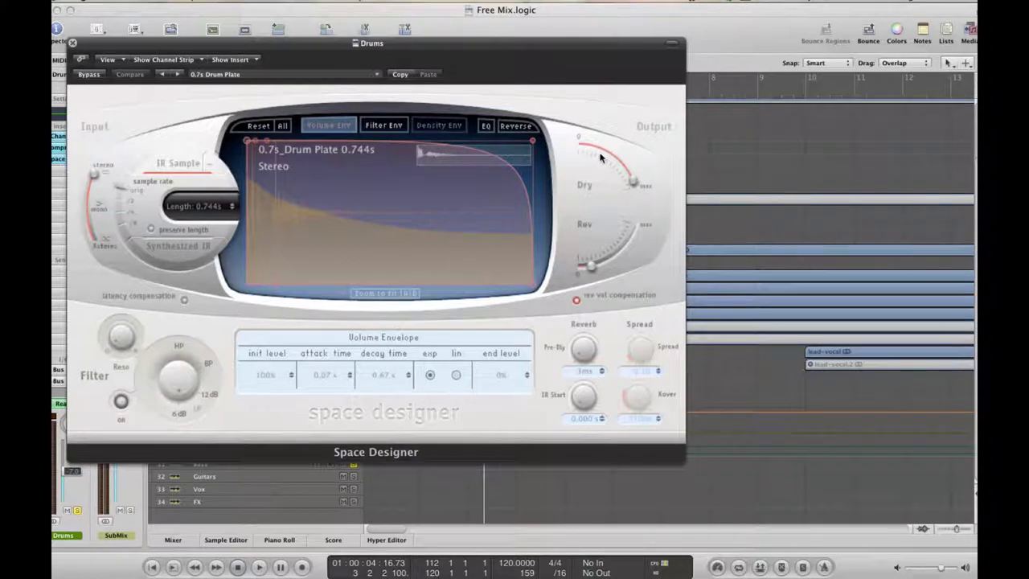
{"action": "left_click", "coordinate": [73, 45]}
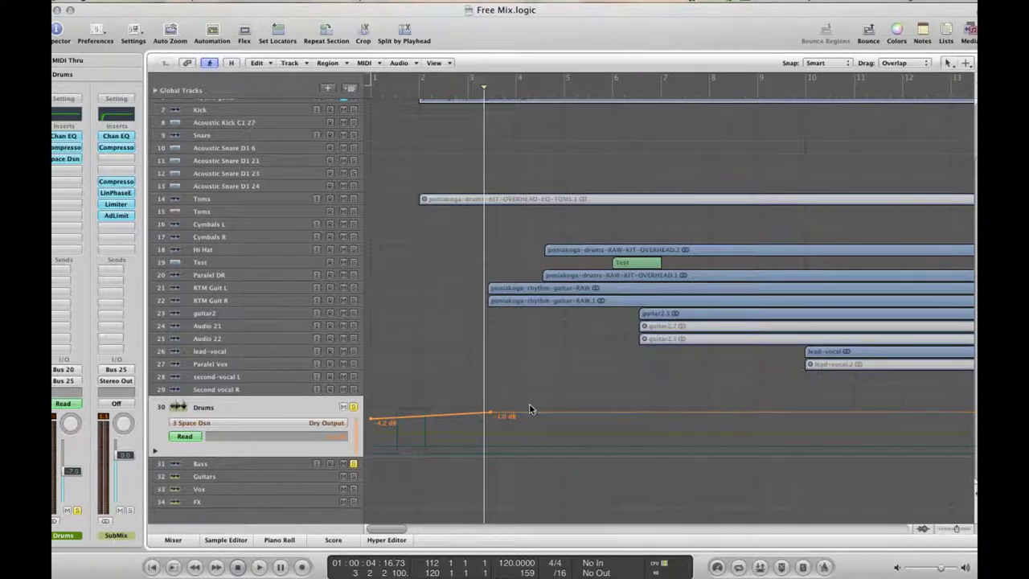
{"action": "key", "text": "space"}
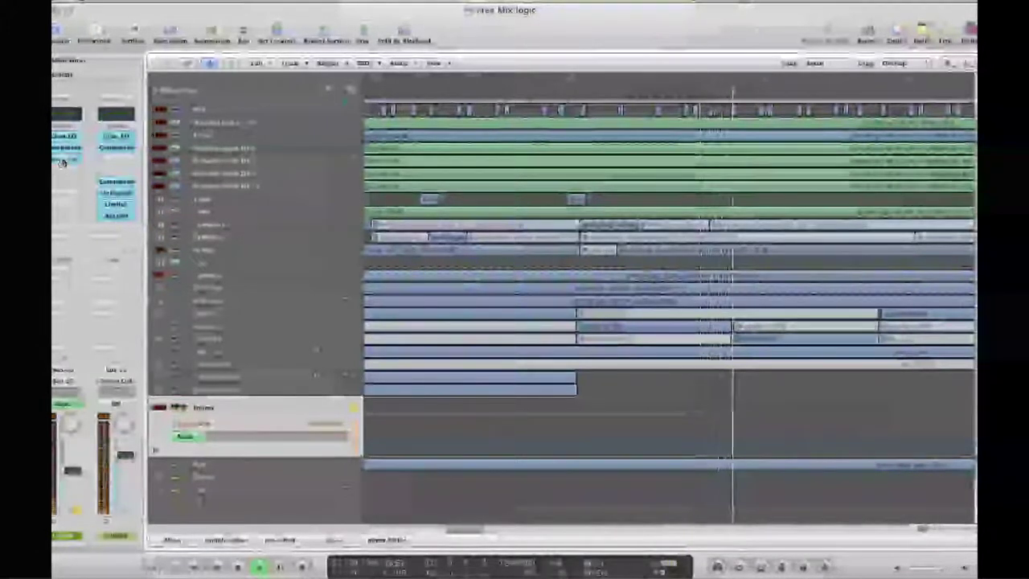
Switch the Drums automation lane from Dry Output to 3 Space Dsn Reverb Output
{"action": "right_click", "coordinate": [251, 426]}
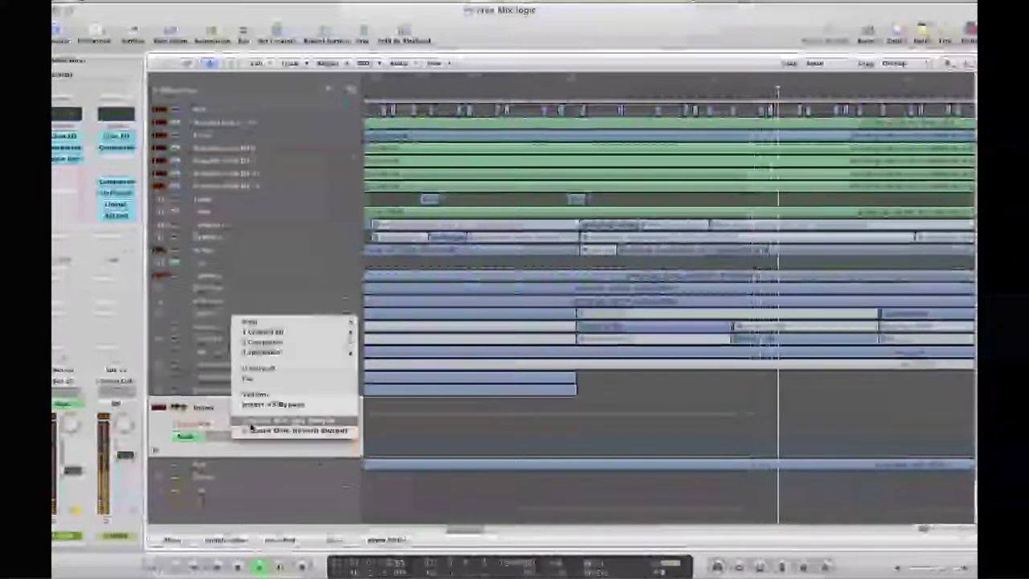
{"action": "left_click", "coordinate": [254, 430]}
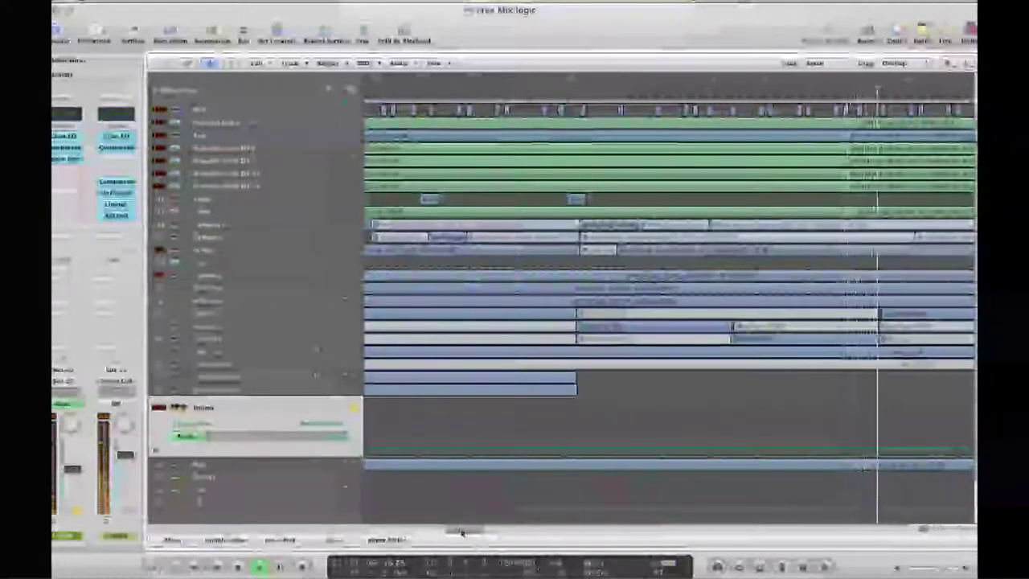
{"action": "left_click_drag", "start_coordinate": [460, 532], "coordinate": [505, 529]}
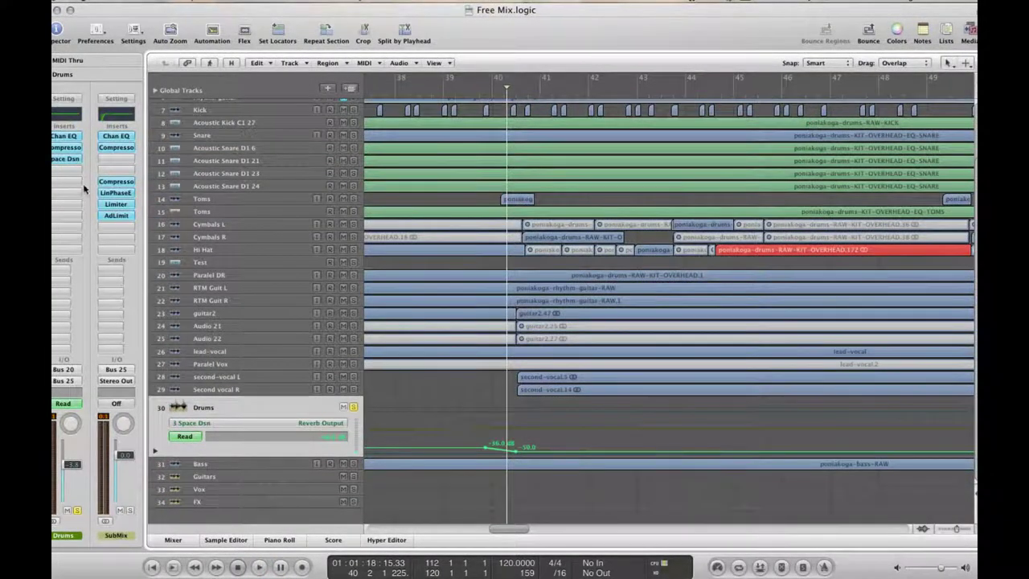
Listen to the Drums Space Designer reverb during playback with its window moved aside, then close it
{"action": "left_click", "coordinate": [56, 160]}
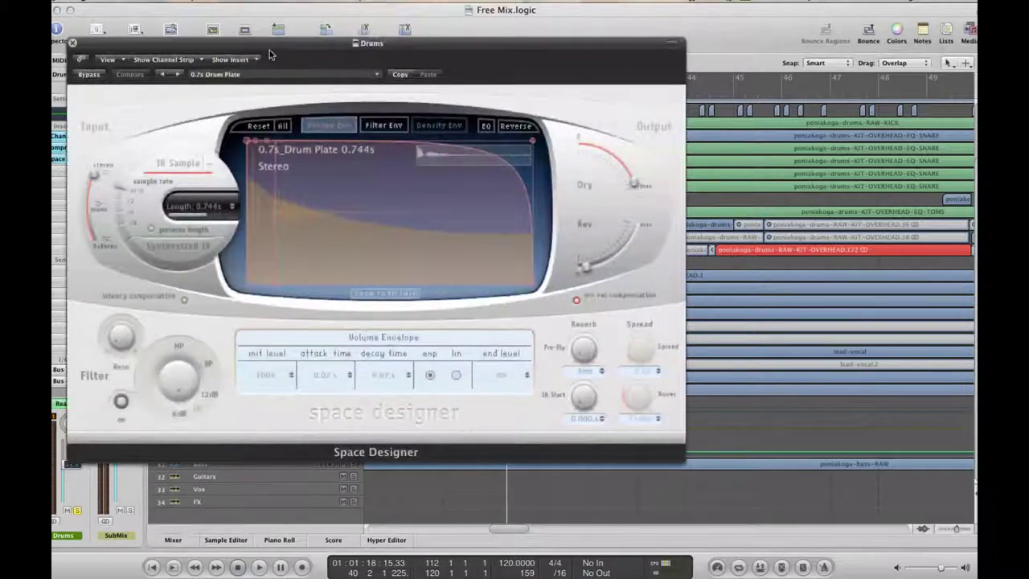
{"action": "left_click_drag", "start_coordinate": [267, 48], "coordinate": [621, 127]}
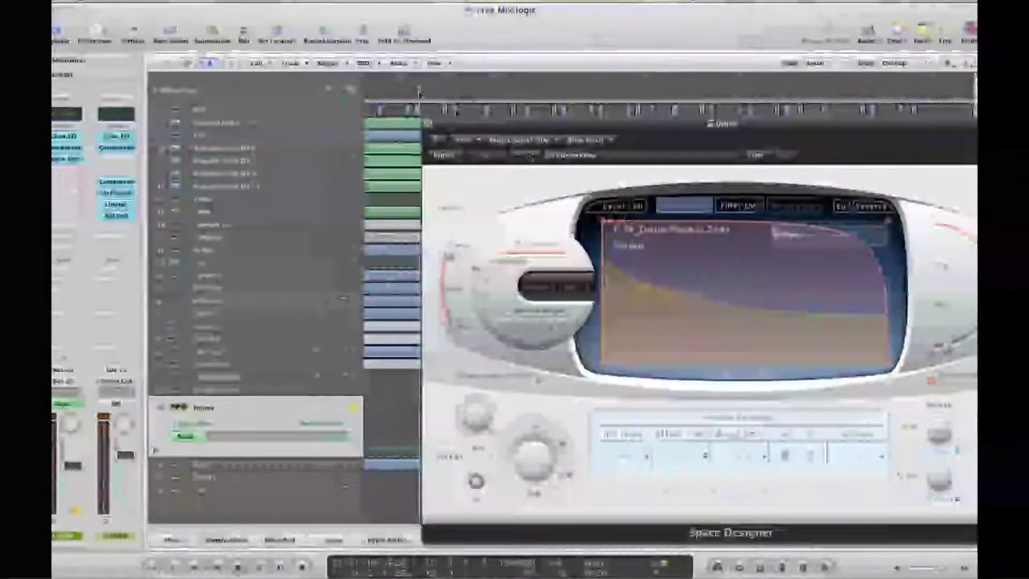
{"action": "key", "text": "space"}
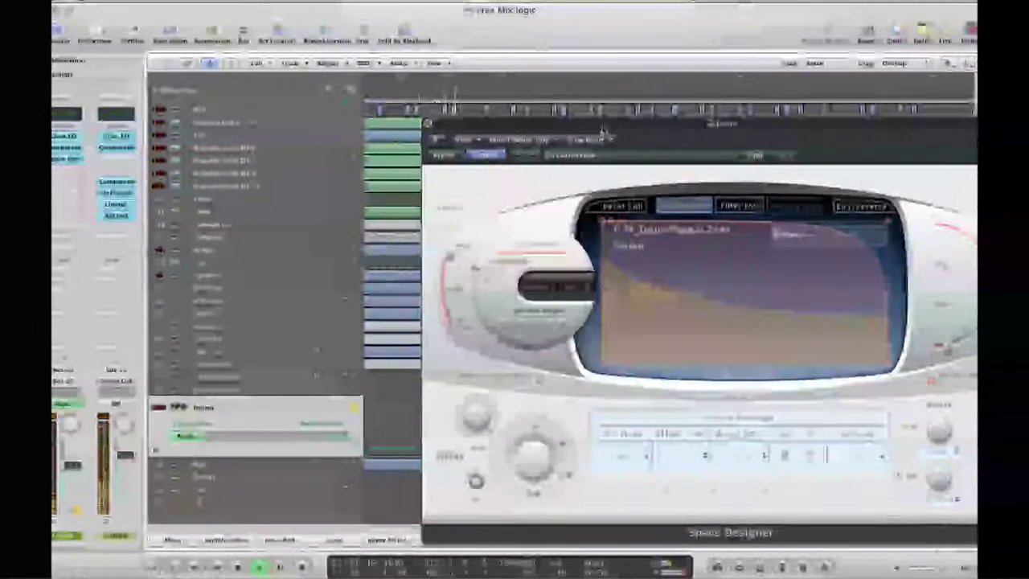
{"action": "left_click_drag", "start_coordinate": [603, 131], "coordinate": [474, 112]}
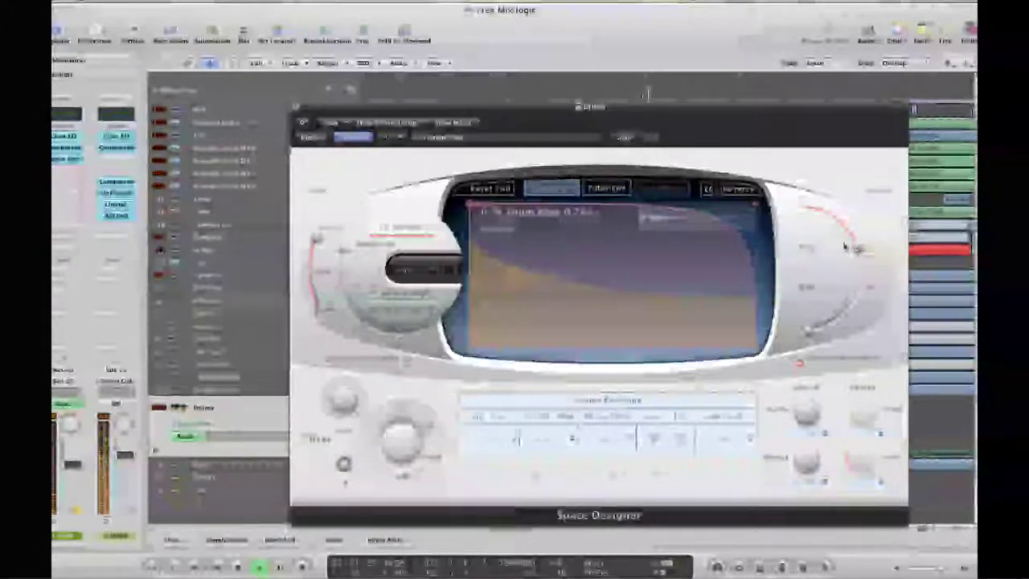
{"action": "left_click", "coordinate": [296, 108]}
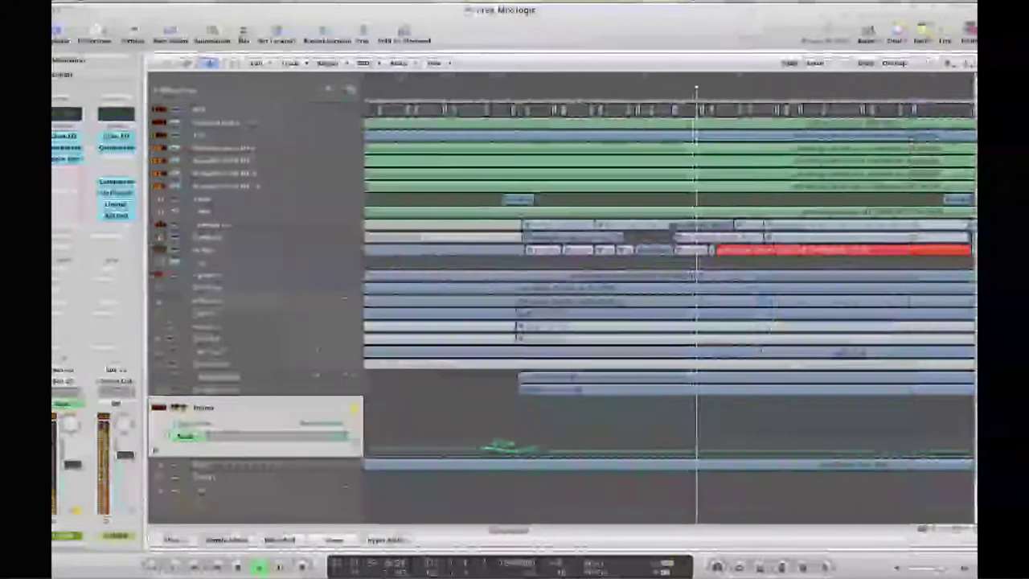
Switch the Drums automation lane back to Space Designer Dry Output and place a point on it
{"action": "left_click", "coordinate": [318, 430]}
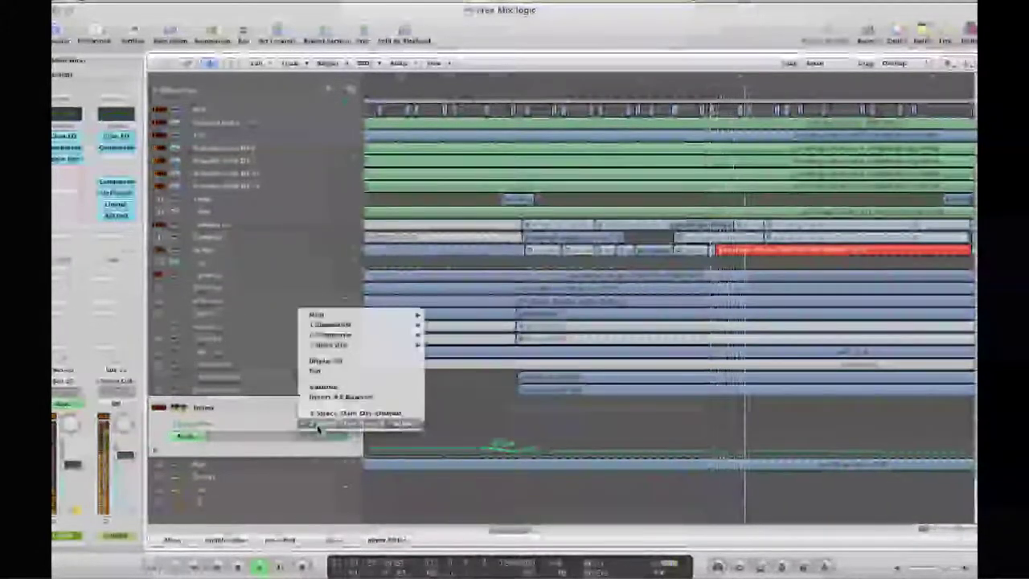
{"action": "left_click", "coordinate": [327, 421]}
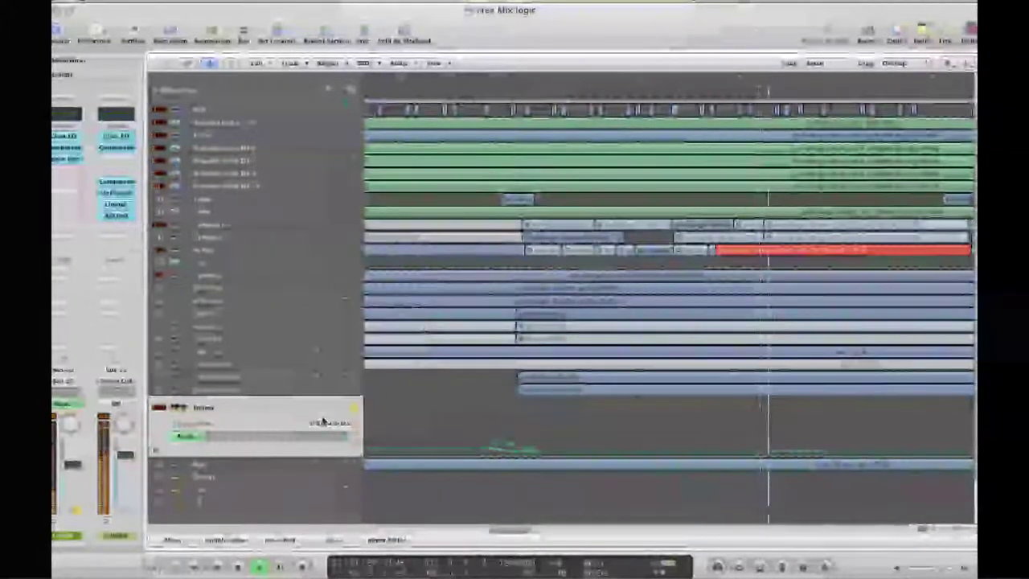
{"action": "left_click", "coordinate": [481, 416]}
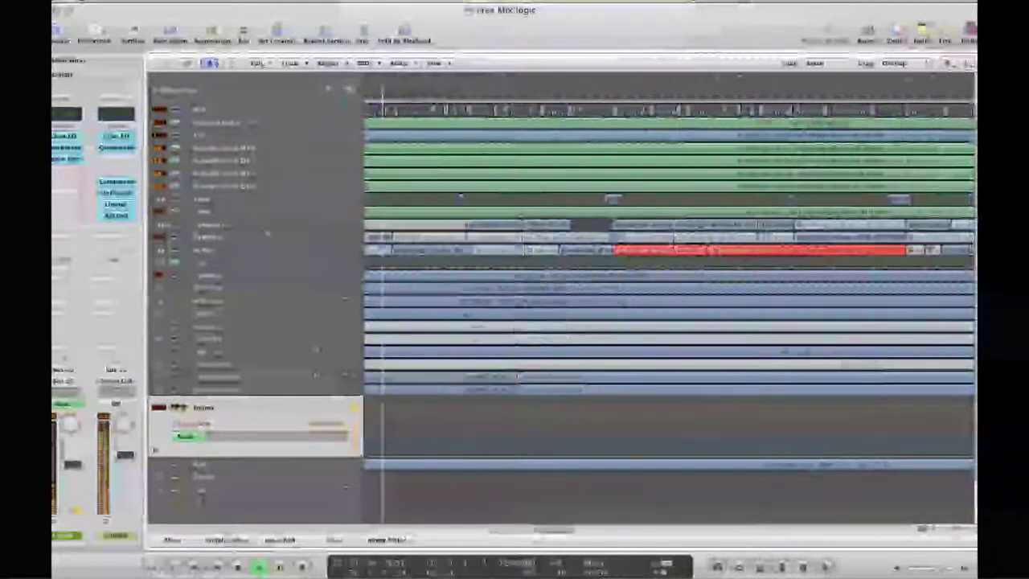
Show Space Designer Reverb Output automation on Drums and jump playback ahead to around bar 92
{"action": "right_click", "coordinate": [293, 322]}
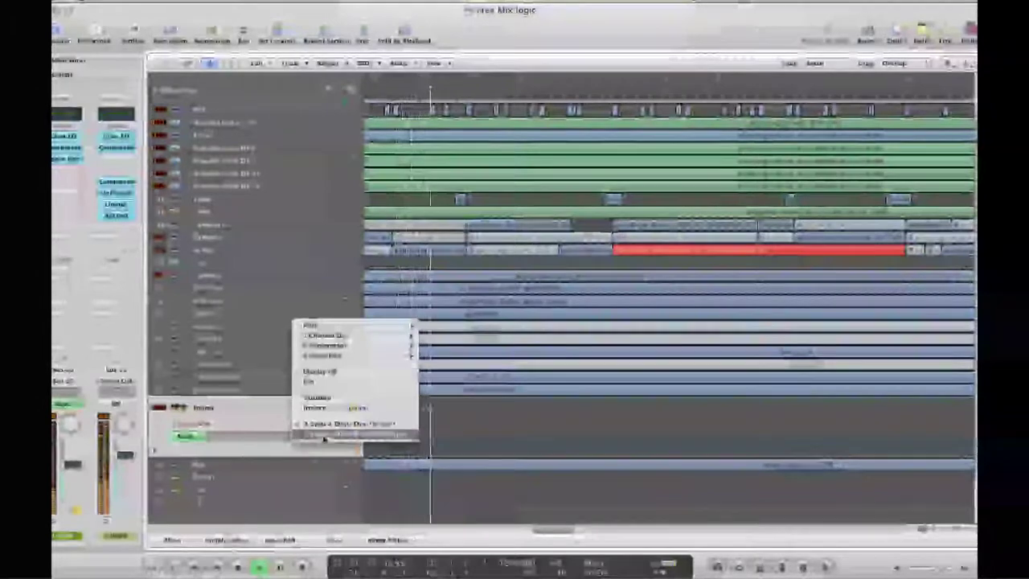
{"action": "left_click", "coordinate": [314, 432]}
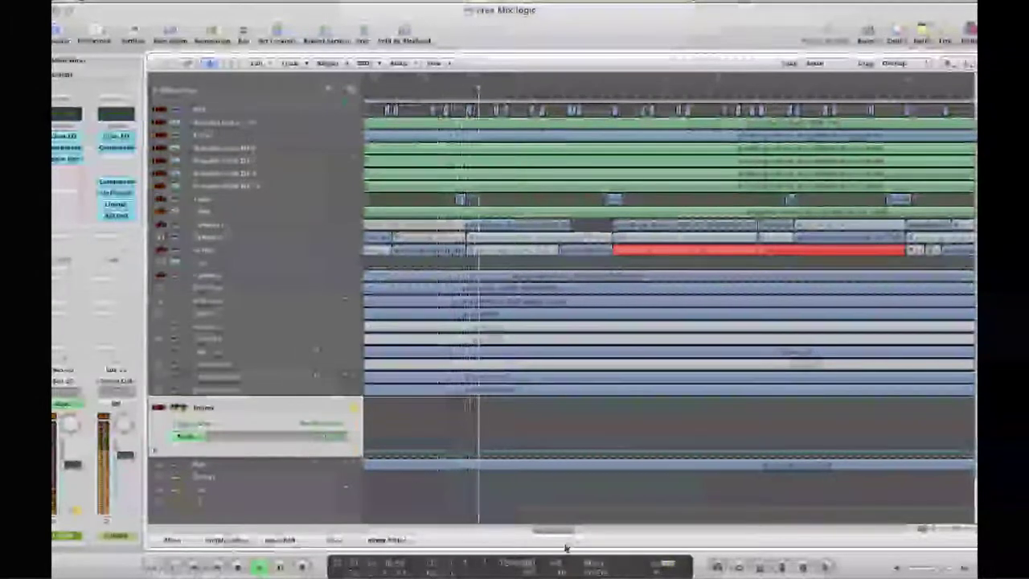
{"action": "left_click_drag", "start_coordinate": [554, 532], "coordinate": [589, 531]}
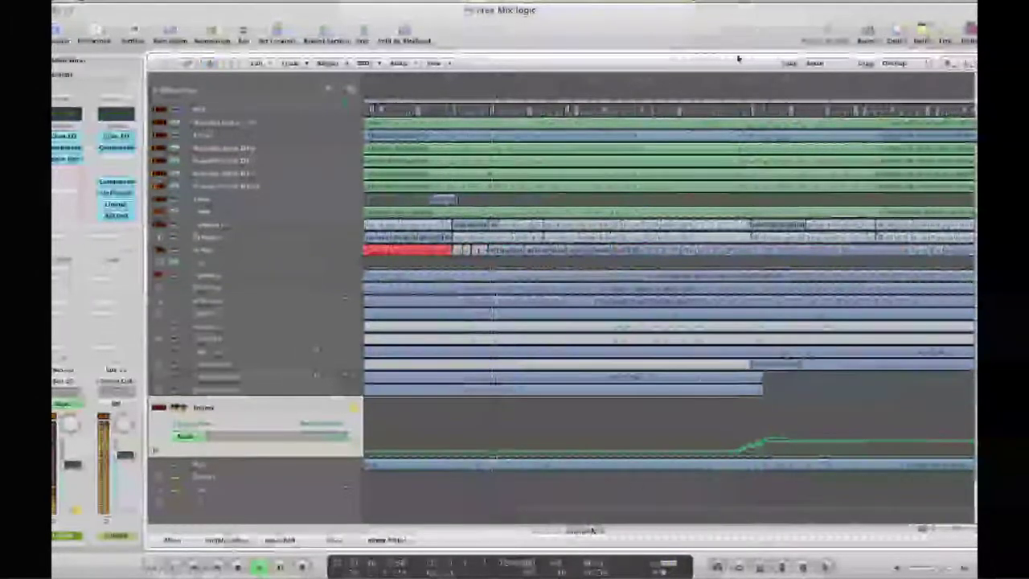
{"action": "left_click", "coordinate": [697, 93]}
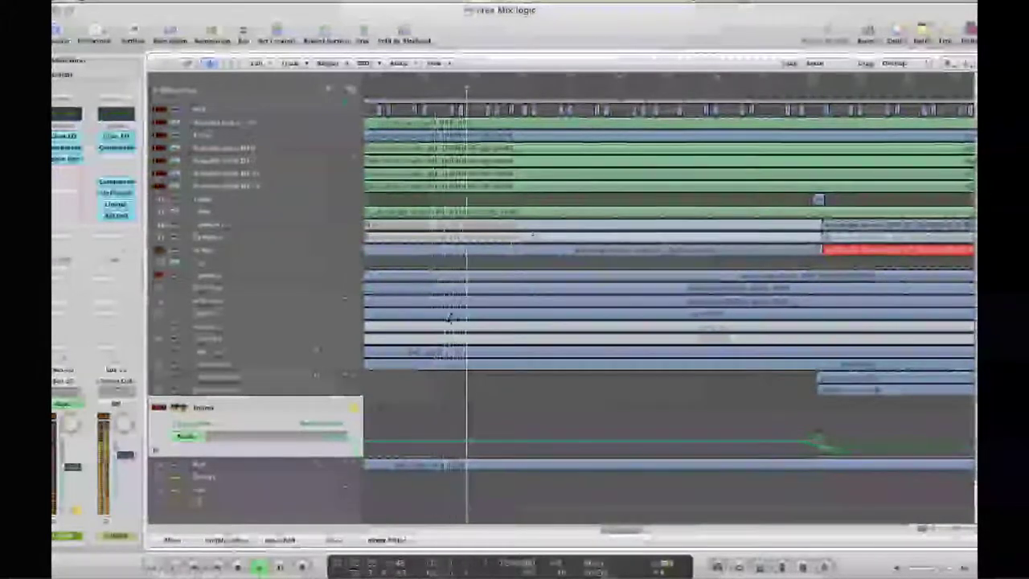
{"action": "left_click", "coordinate": [764, 95]}
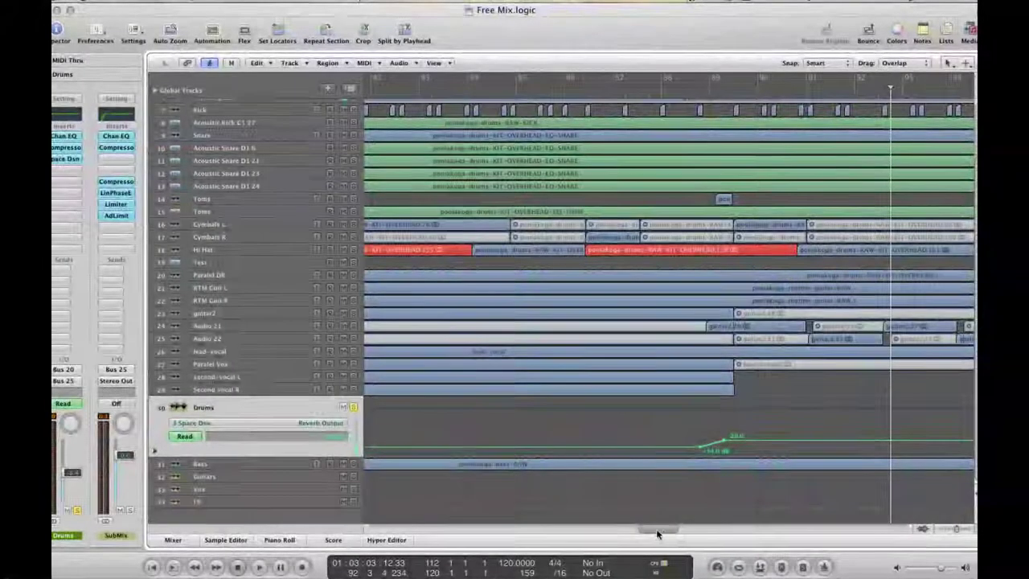
Zoom in to bar 127, play through the Drums reverb automation, stop, and scroll back to the top
{"action": "key", "text": "ctrl+Right"}
{"action": "key", "text": "ctrl+Right"}
{"action": "key", "text": "ctrl+Right"}
{"action": "left_click_drag", "start_coordinate": [709, 531], "coordinate": [803, 524]}
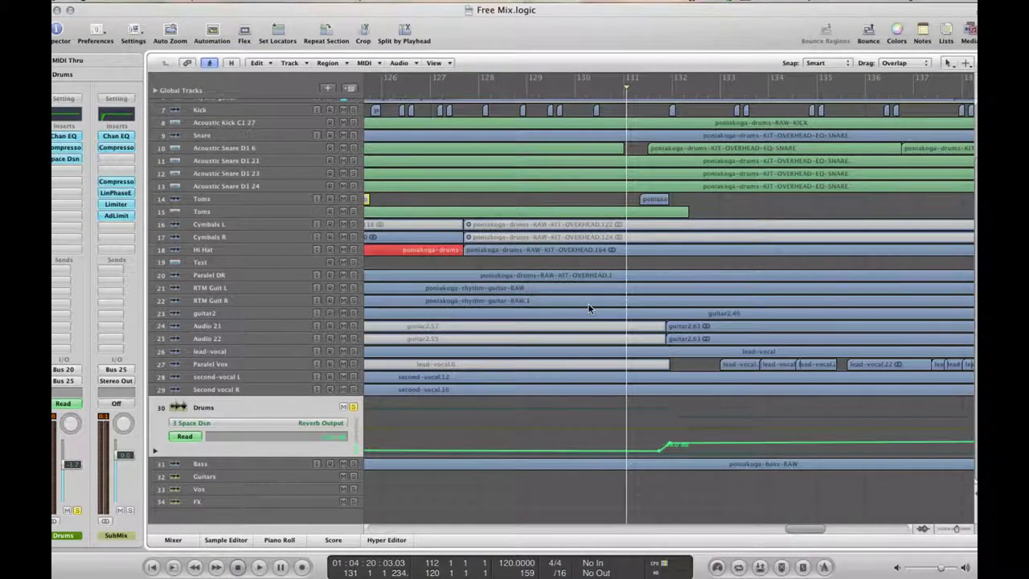
{"action": "key", "text": "space"}
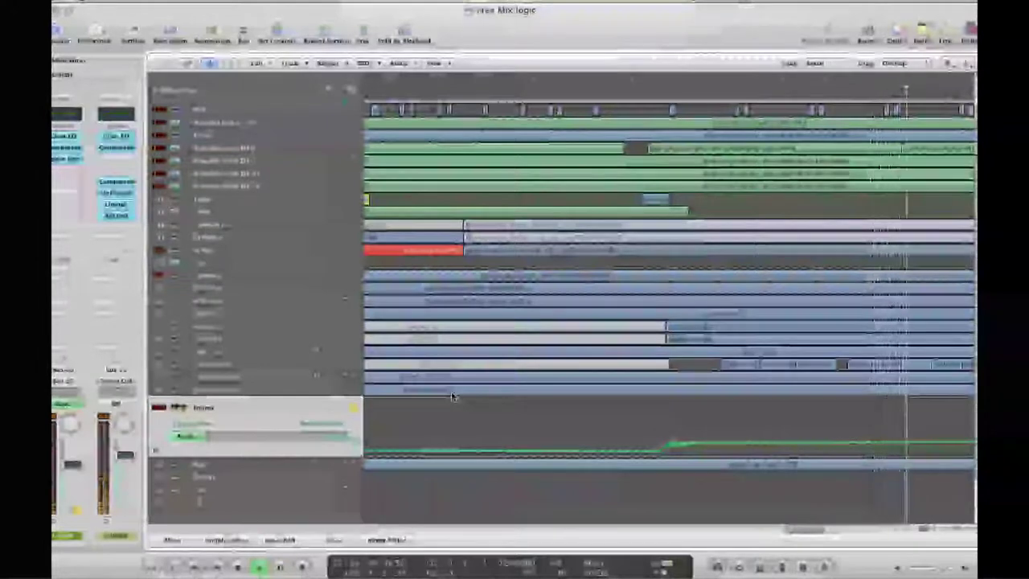
{"action": "key", "text": "space"}
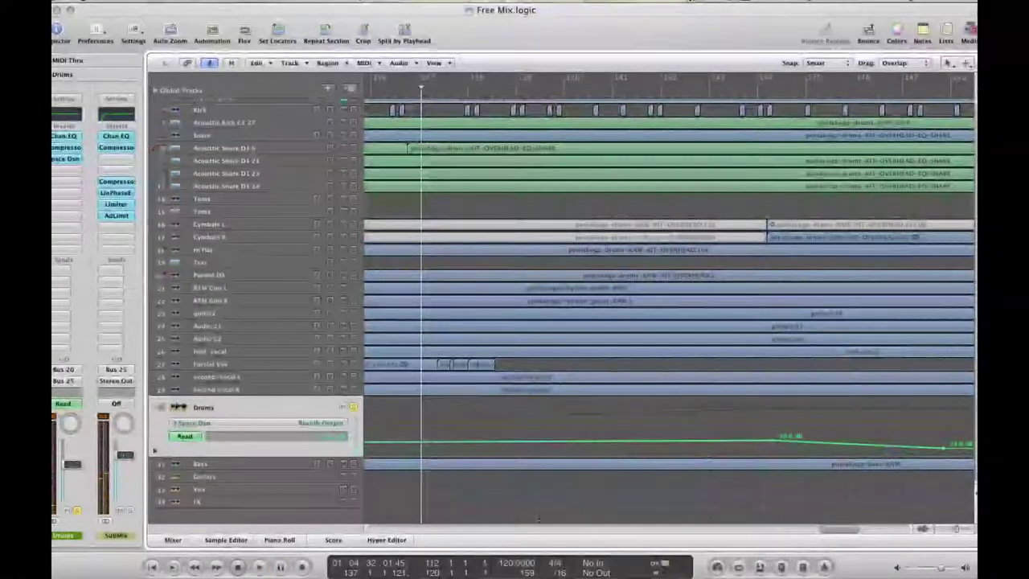
{"action": "scroll", "coordinate": [795, 528], "scroll_direction": "left", "scroll_amount": 10}
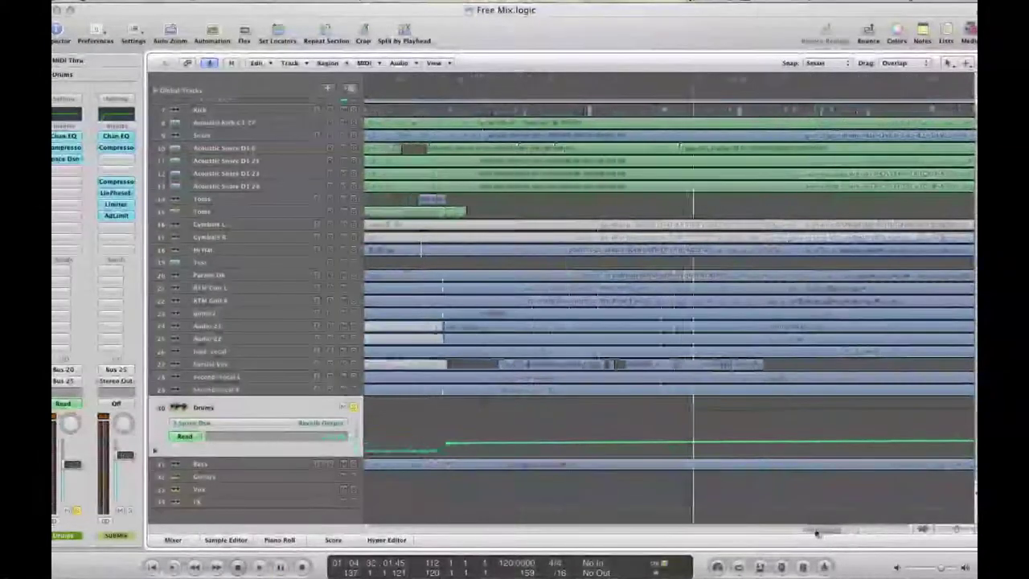
{"action": "scroll", "coordinate": [508, 341], "scroll_direction": "up", "scroll_amount": 3}
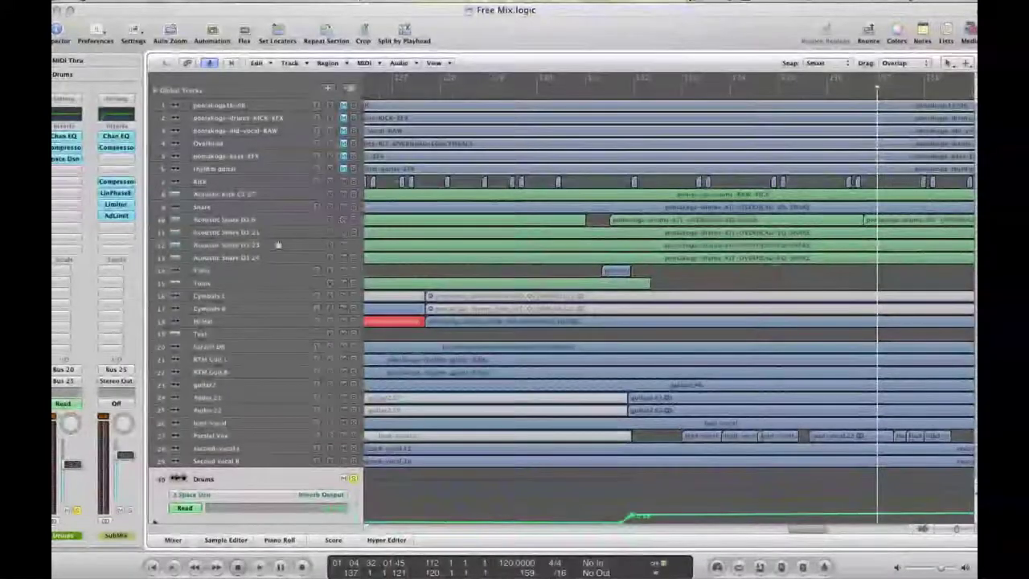
Expand the volume automation lanes of Acoustic Snare D1 6, 21, 23 and 24
{"action": "left_click", "coordinate": [250, 220]}
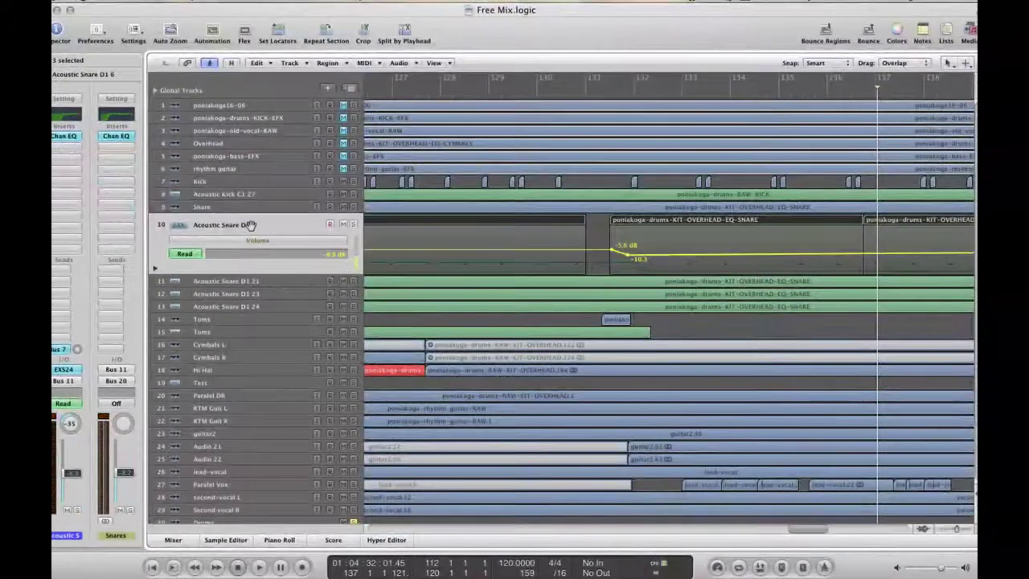
{"action": "left_click", "coordinate": [256, 282]}
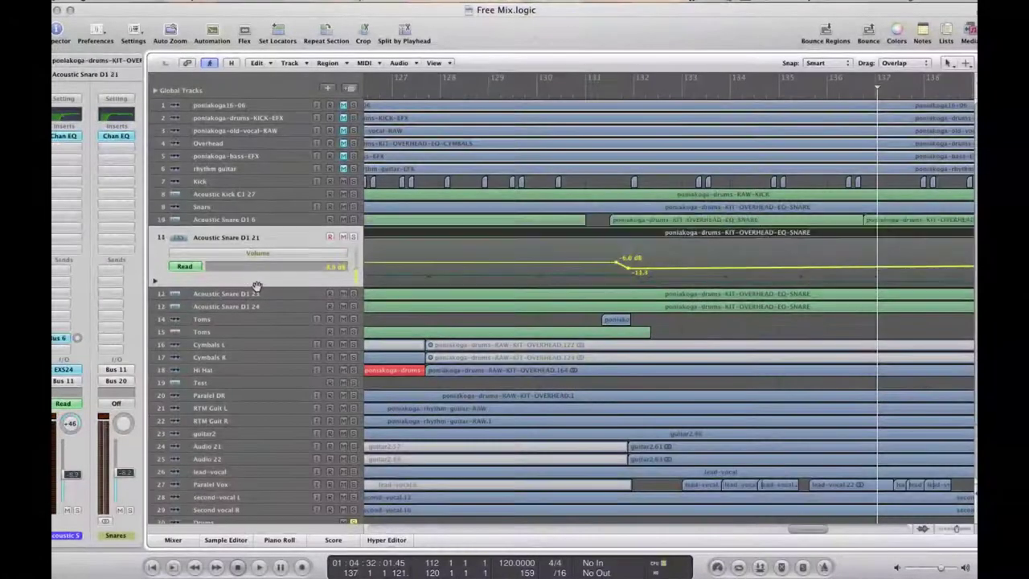
{"action": "left_click_drag", "start_coordinate": [253, 294], "coordinate": [254, 294]}
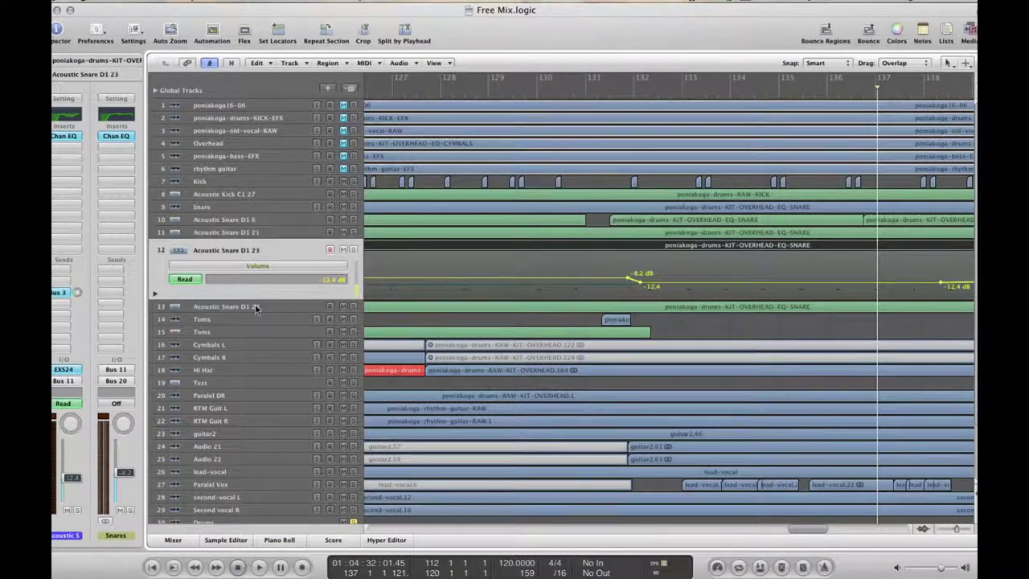
{"action": "left_click", "coordinate": [256, 307]}
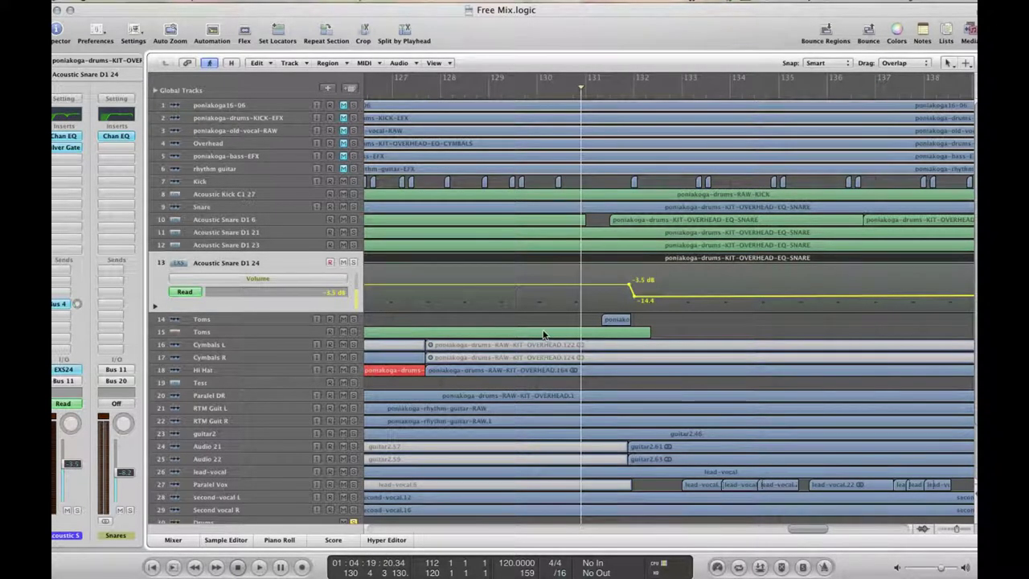
Play the arrangement and reopen Acoustic Snare D1 24's volume automation lane
{"action": "key", "text": "space"}
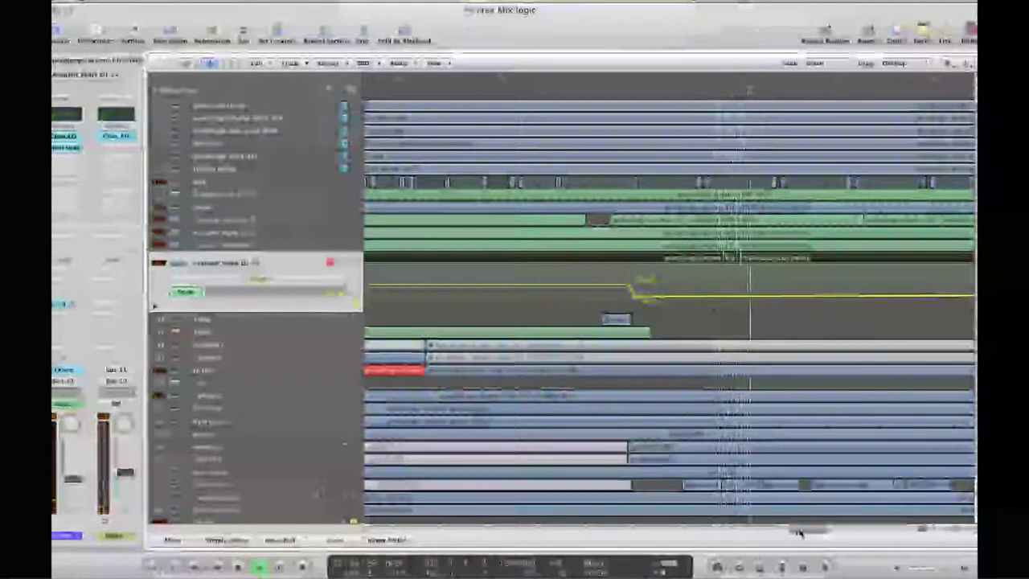
{"action": "left_click_drag", "start_coordinate": [796, 532], "coordinate": [838, 529]}
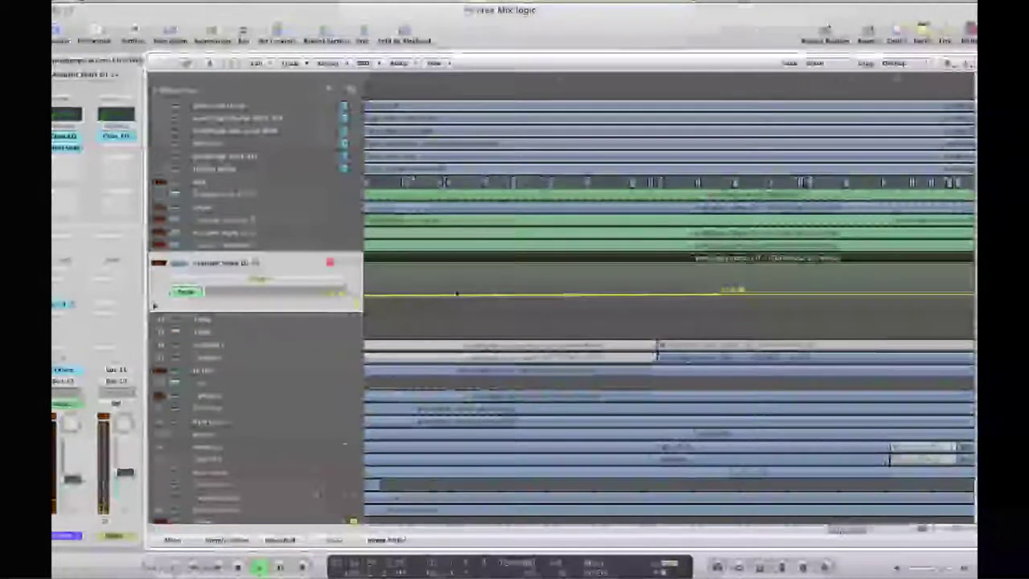
{"action": "left_click_drag", "start_coordinate": [279, 248], "coordinate": [279, 248]}
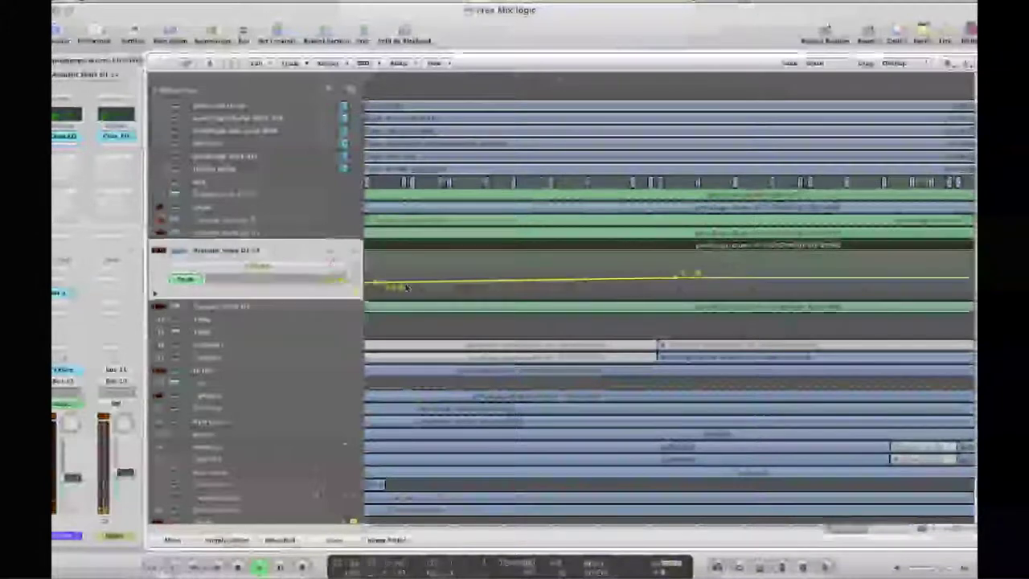
{"action": "left_click_drag", "start_coordinate": [278, 241], "coordinate": [274, 220]}
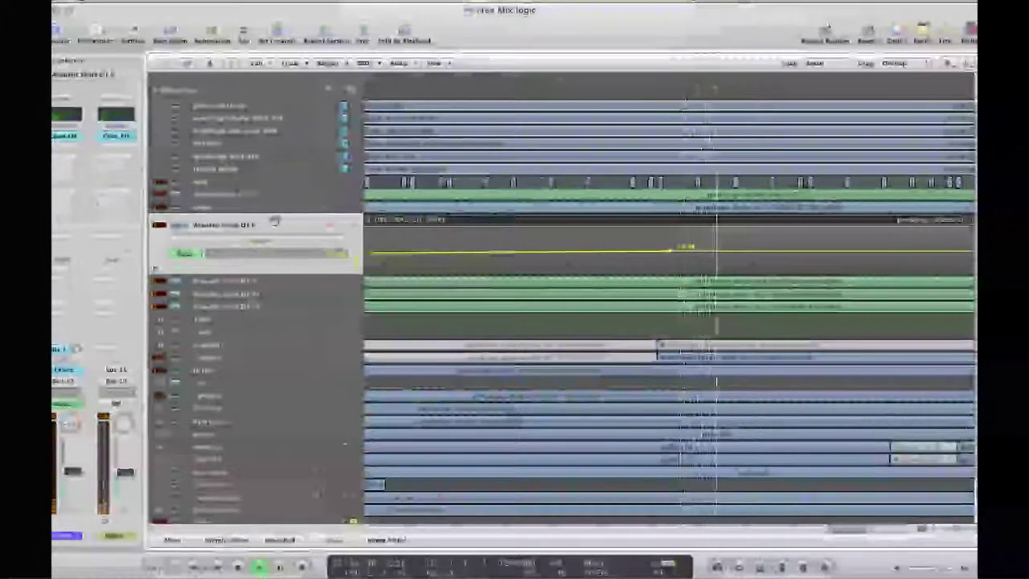
{"action": "left_click", "coordinate": [270, 312]}
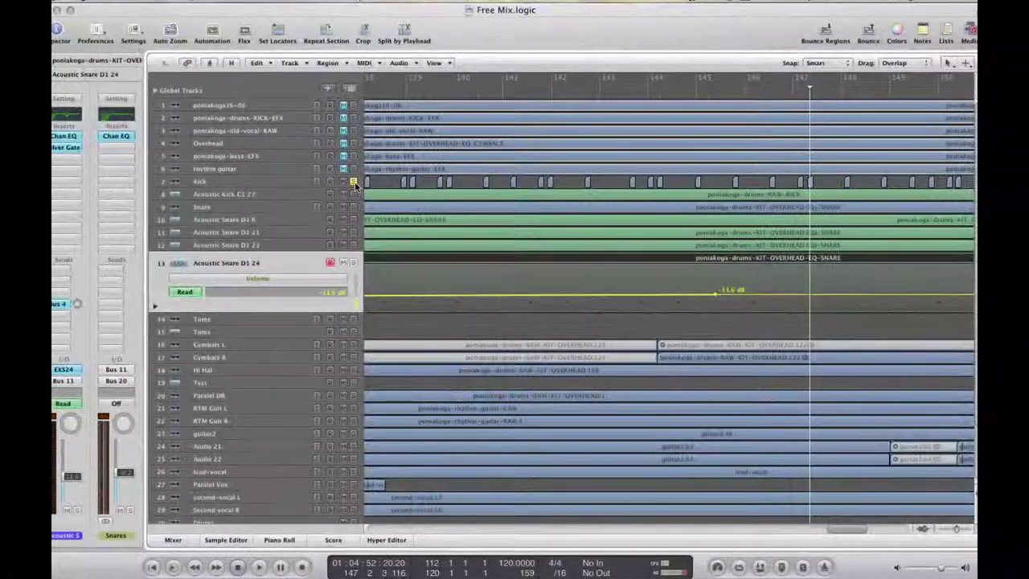
Play from this section, zoom in horizontally, and select Toms to show its automation lane
{"action": "key", "text": "space"}
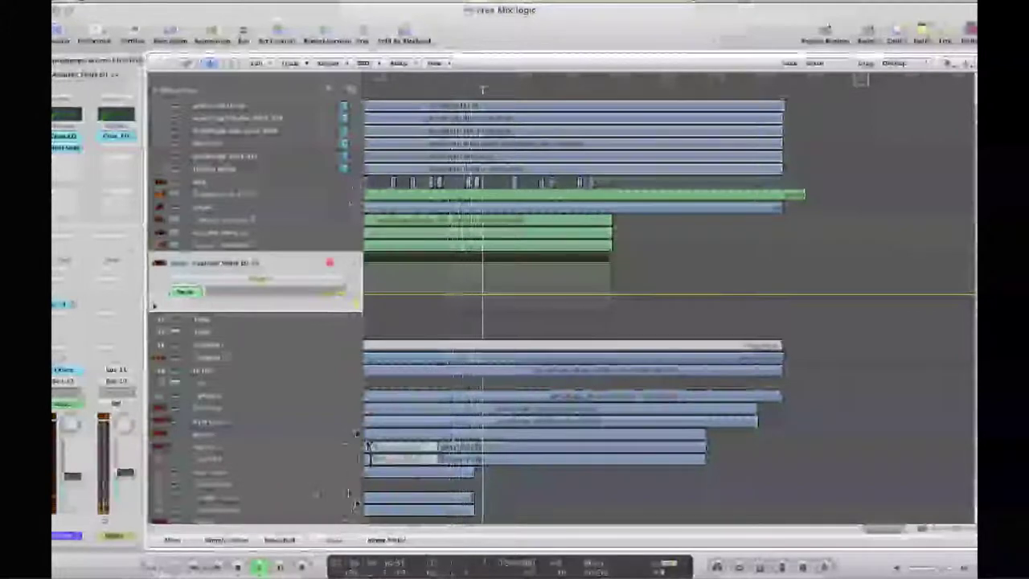
{"action": "scroll", "coordinate": [356, 482], "scroll_direction": "down", "scroll_amount": 5}
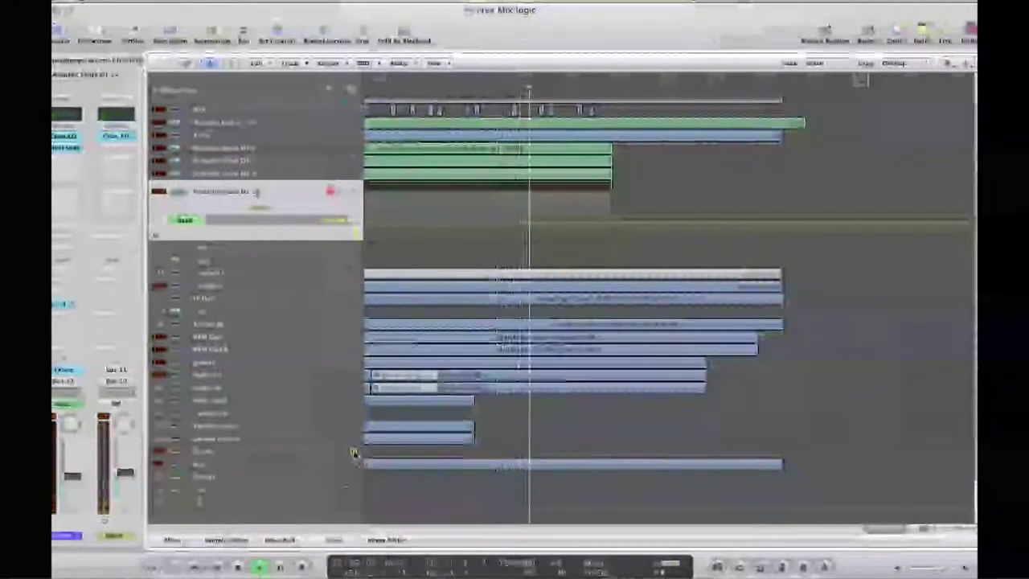
{"action": "key", "text": "super+Right"}
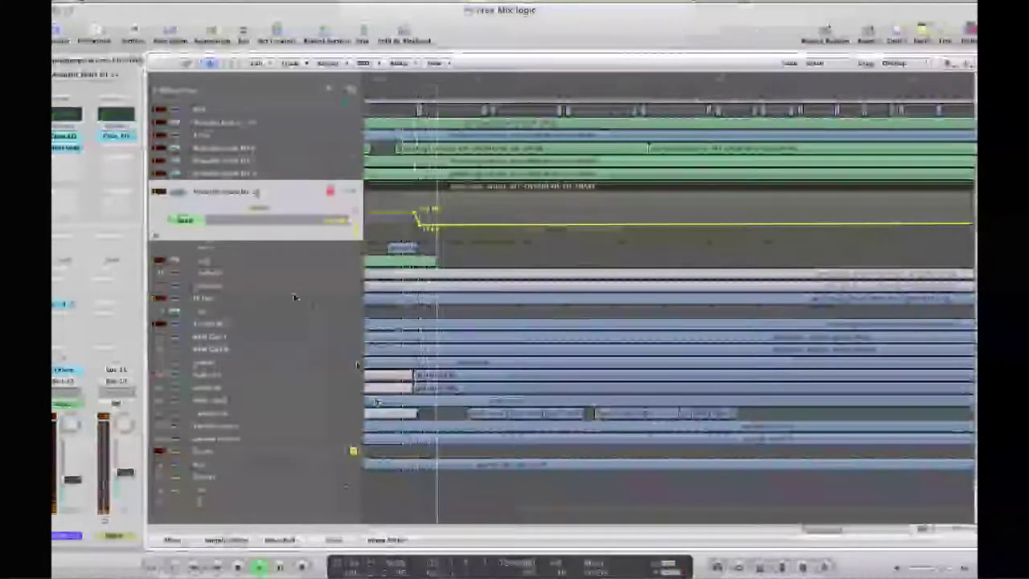
{"action": "left_click", "coordinate": [267, 262]}
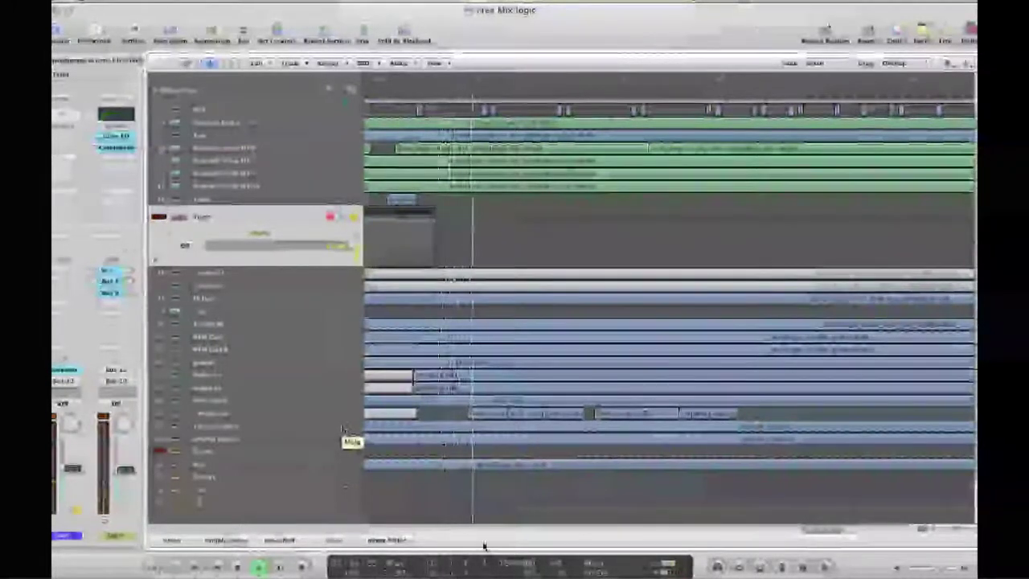
Zoom further in, play the drums from around bar 141, and expand the Drums bus automation
{"action": "left_click_drag", "start_coordinate": [784, 532], "coordinate": [800, 533]}
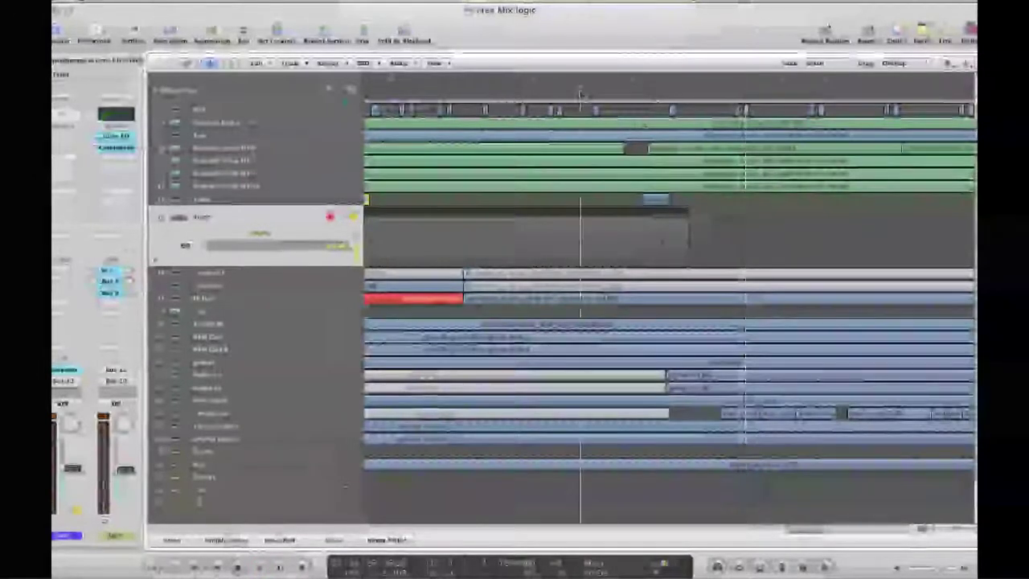
{"action": "key", "text": "space"}
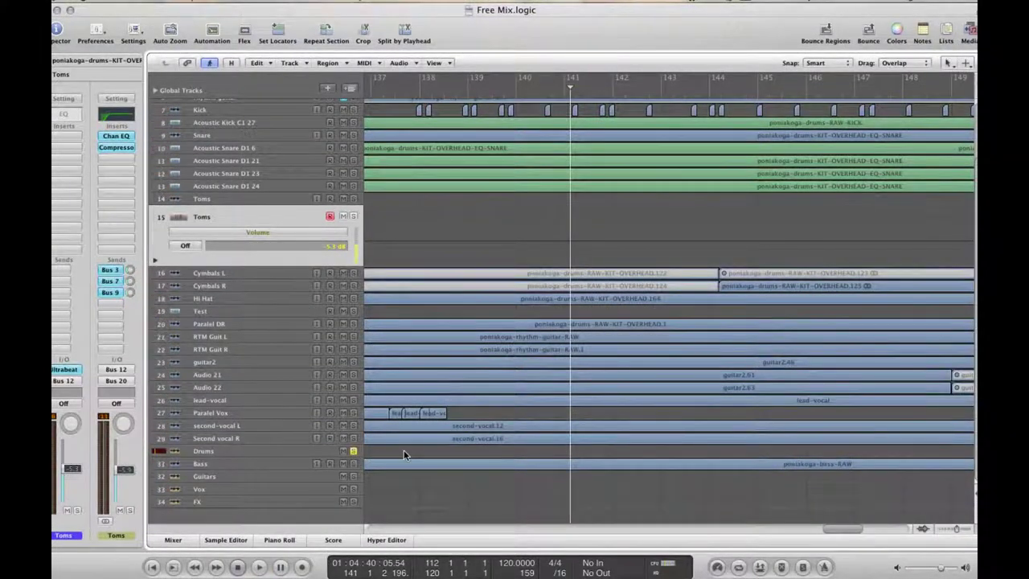
{"action": "key", "text": "space"}
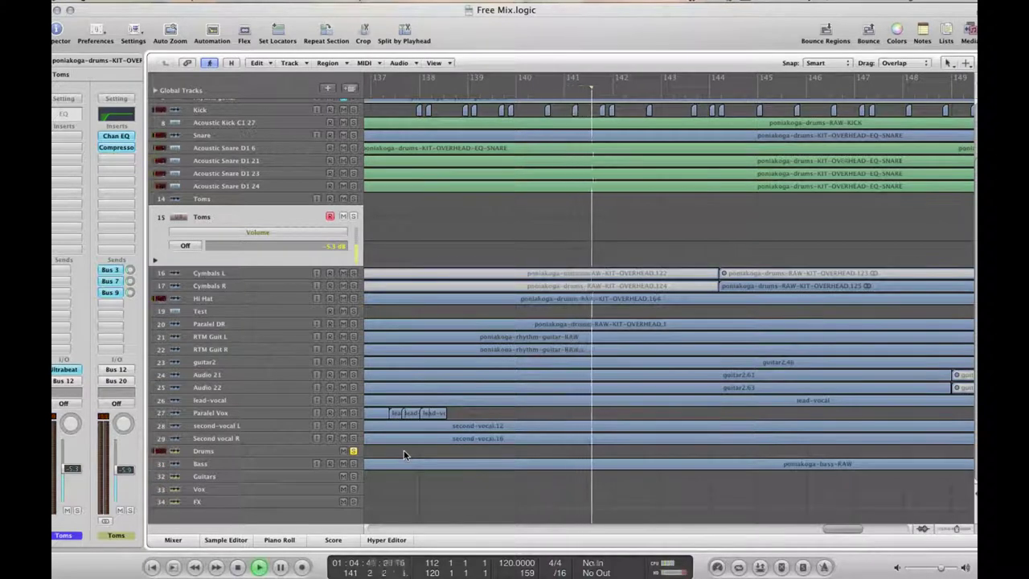
{"action": "left_click", "coordinate": [236, 455]}
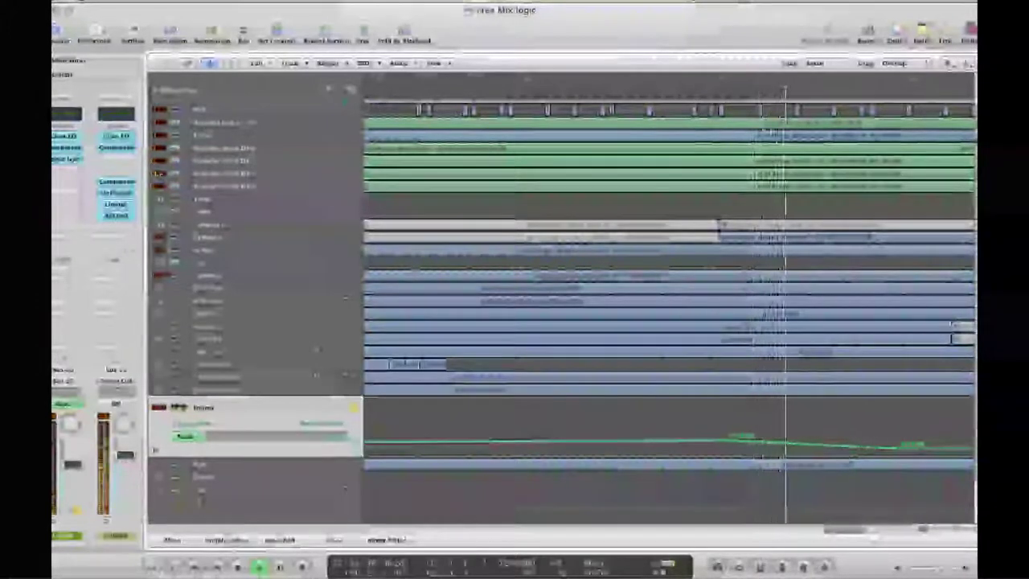
Select a drum track near the top, then select and expand the Paralel DR track
{"action": "left_click", "coordinate": [207, 150]}
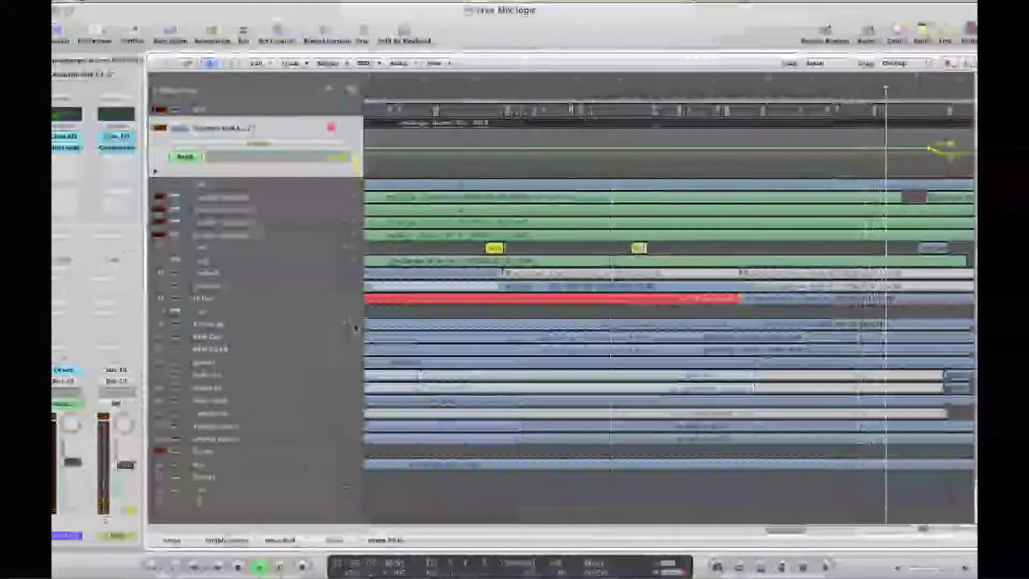
{"action": "left_click", "coordinate": [260, 325]}
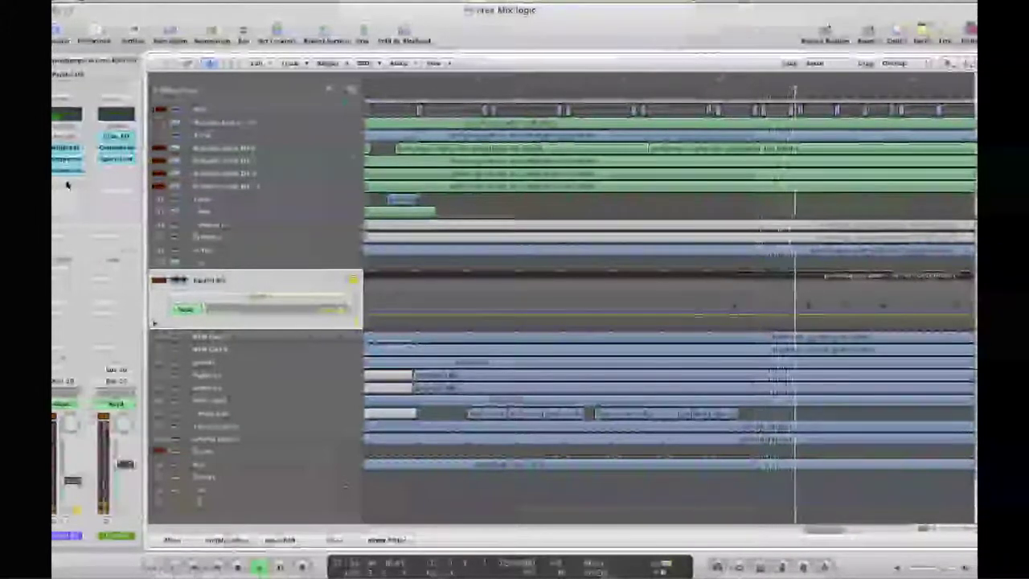
Insert a Dynamics > Silver Gate > Stereo plug-in in an empty Paralel DR insert slot
{"action": "left_click", "coordinate": [67, 185]}
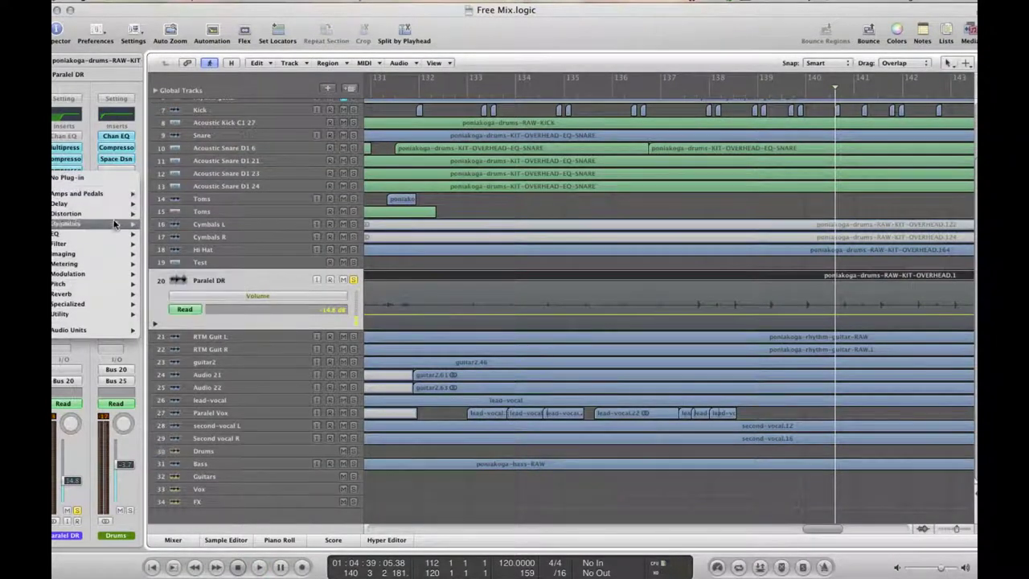
{"action": "mouse_move", "coordinate": [112, 228]}
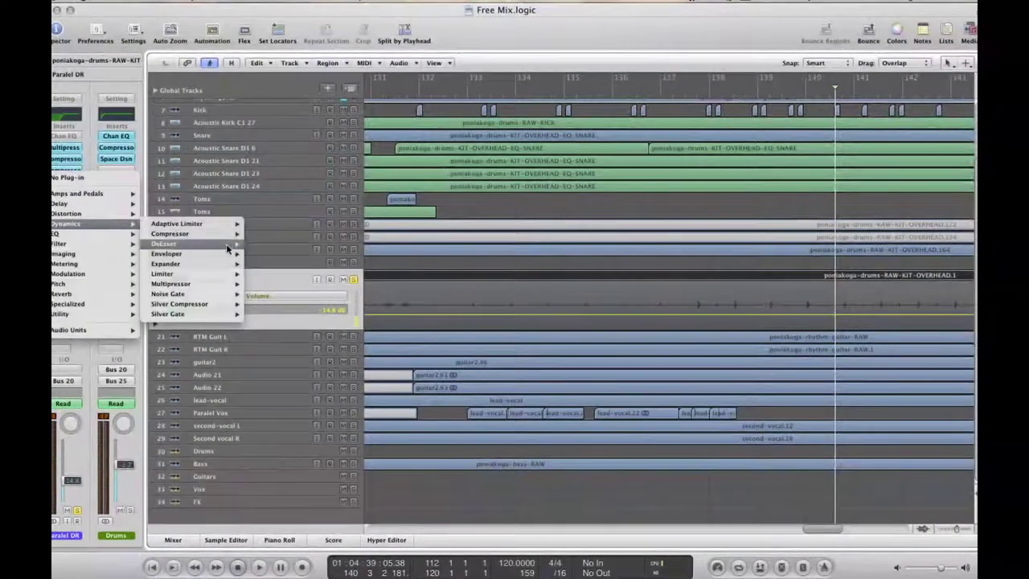
{"action": "mouse_move", "coordinate": [231, 246]}
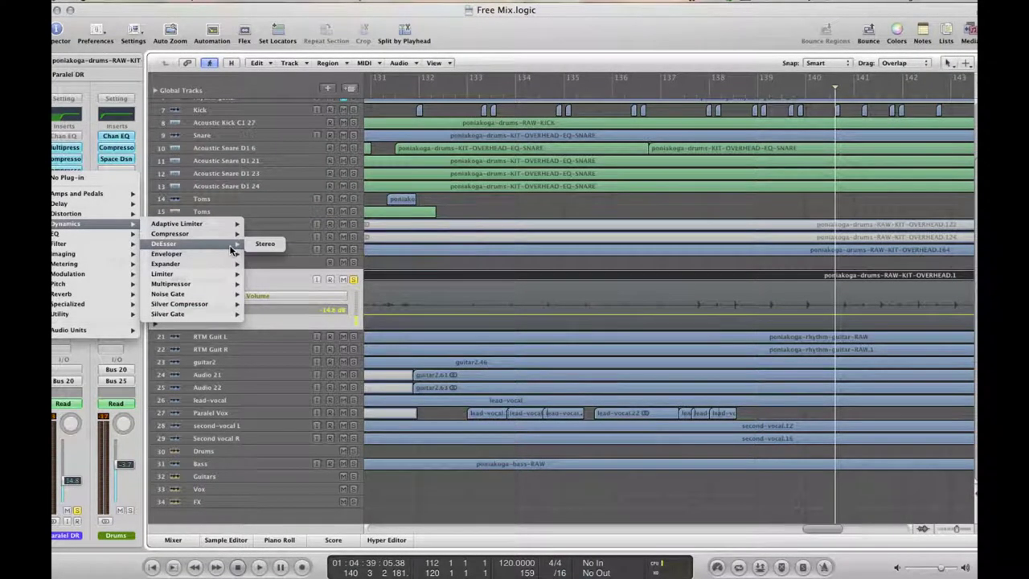
{"action": "mouse_move", "coordinate": [226, 316]}
{"action": "left_click", "coordinate": [271, 314]}
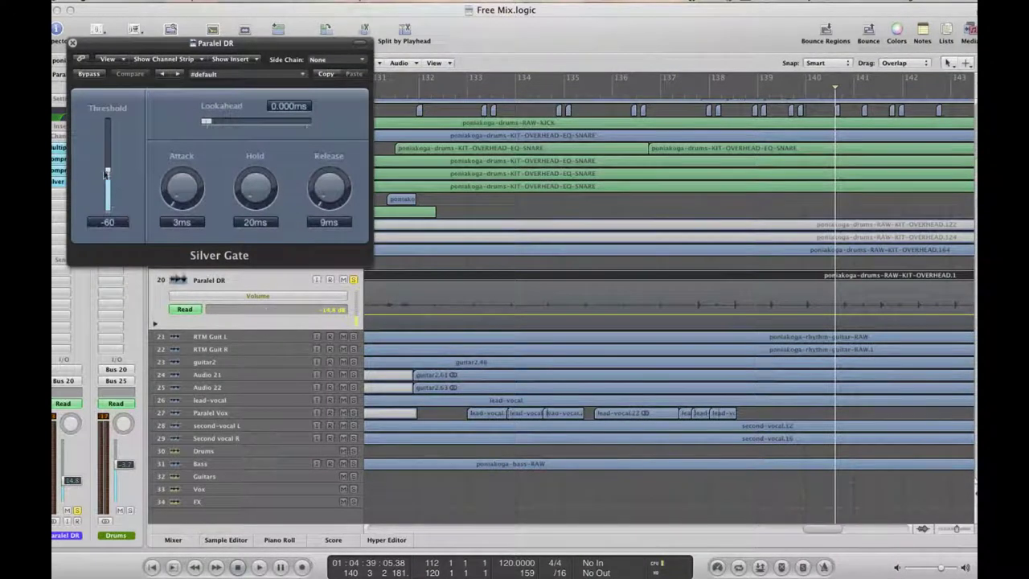
Raise the Paralel DR Silver Gate threshold from -60 to about -42, then reopen the gate window
{"action": "left_click_drag", "start_coordinate": [113, 168], "coordinate": [115, 149]}
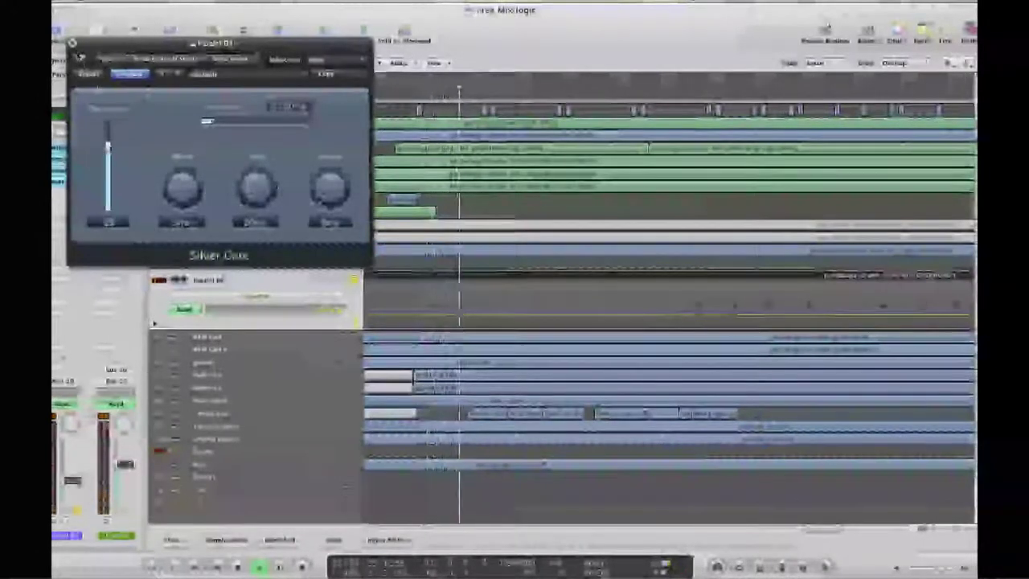
{"action": "left_click", "coordinate": [74, 44]}
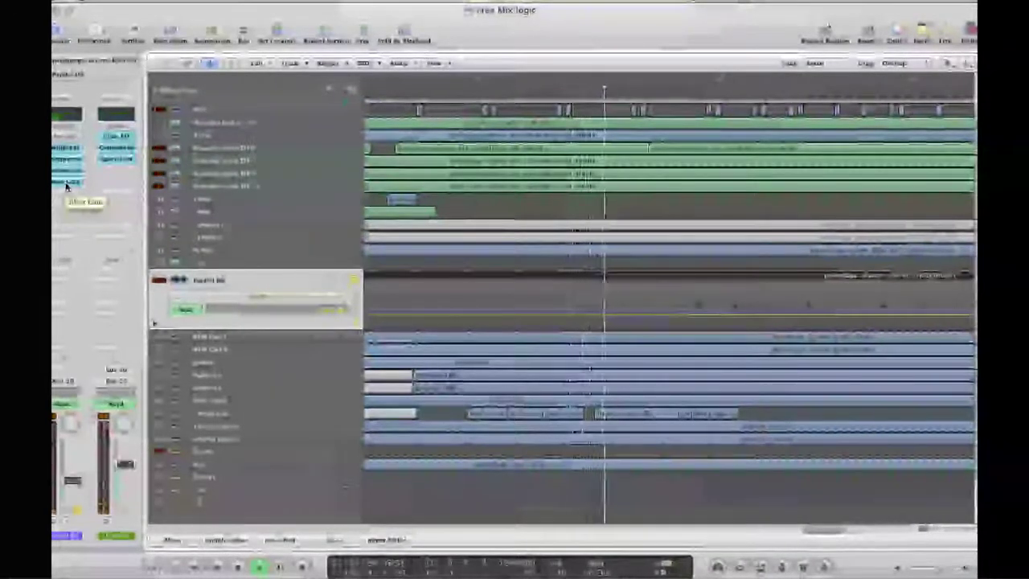
{"action": "left_click", "coordinate": [67, 187]}
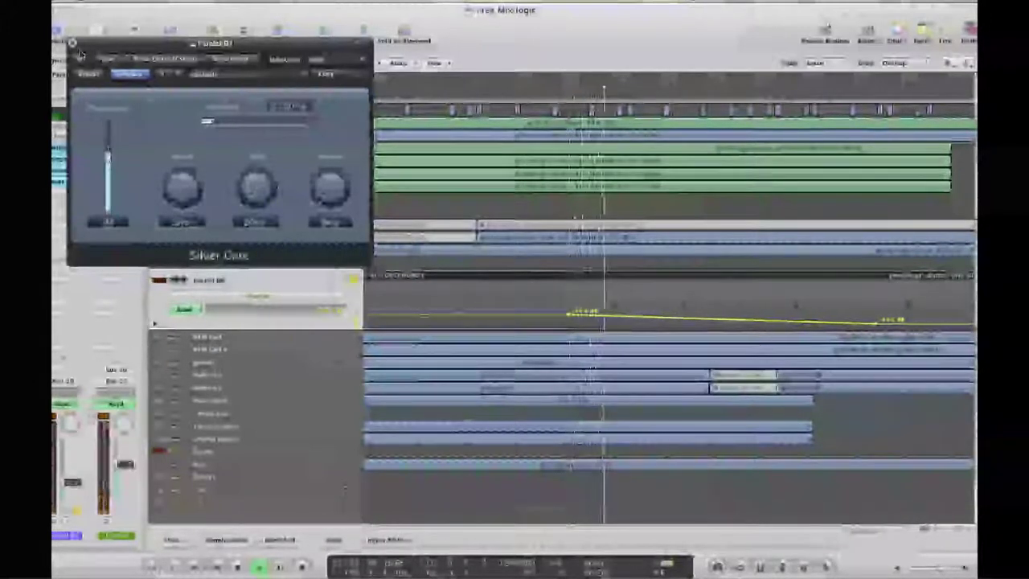
Close the Silver Gate window, select another track and stop playback
{"action": "left_click", "coordinate": [72, 42]}
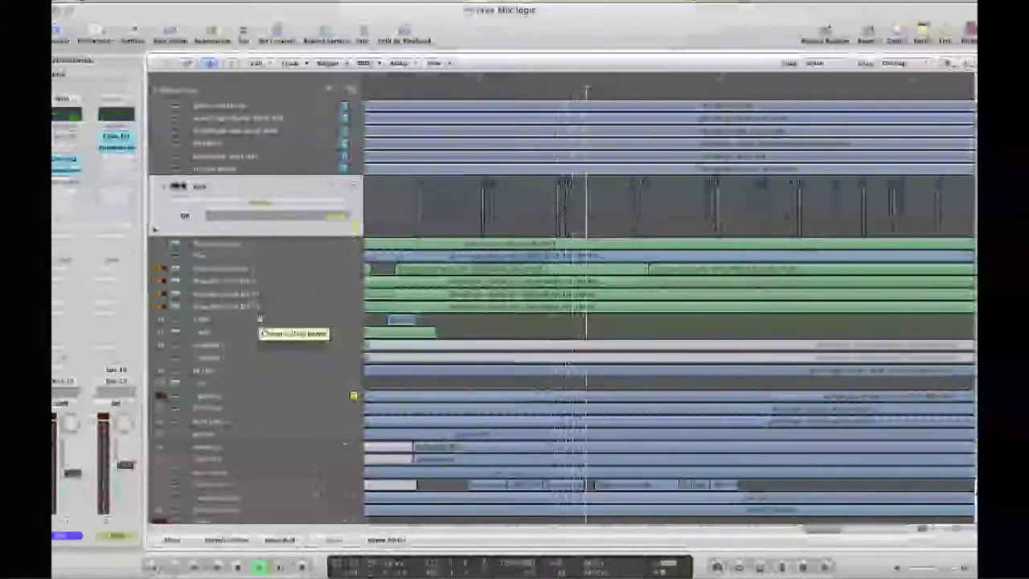
{"action": "left_click", "coordinate": [222, 395]}
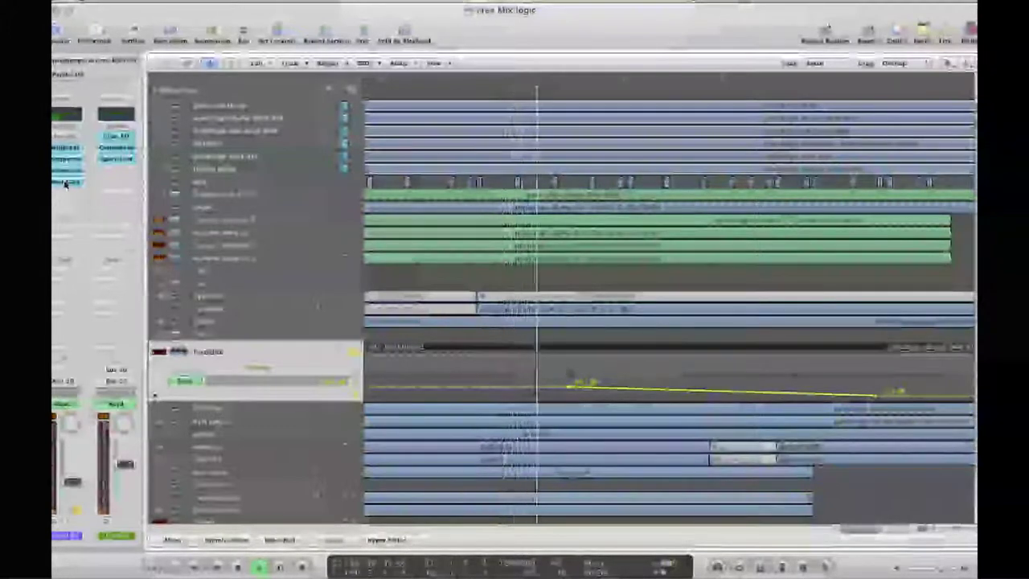
{"action": "key", "text": "space"}
Scroll back to the earlier bars of the arrangement and zoom out, then back in
{"action": "left_click_drag", "start_coordinate": [872, 535], "coordinate": [458, 516]}
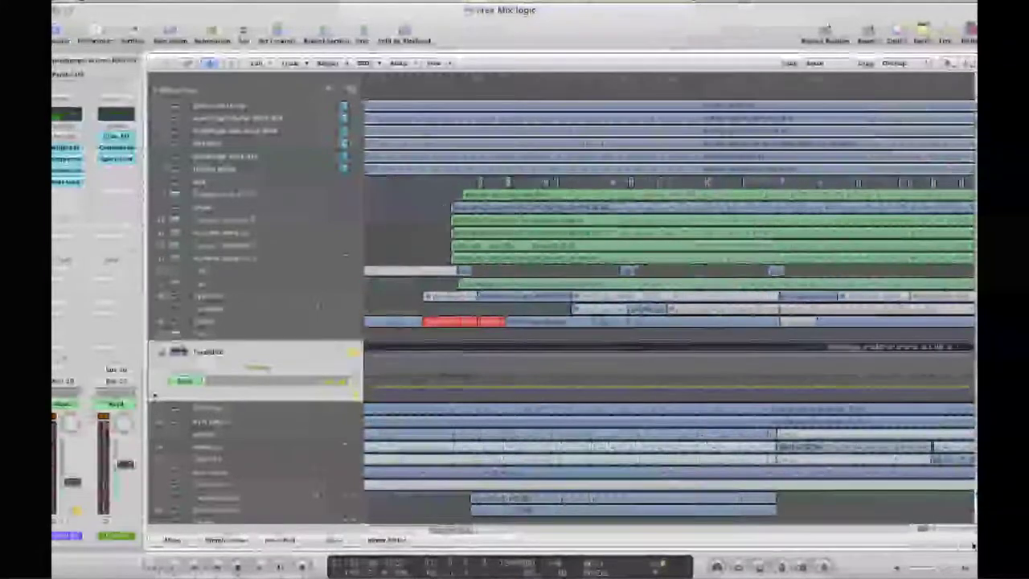
{"action": "mouse_move", "coordinate": [959, 528]}
{"action": "left_mouse_down"}
{"action": "mouse_move", "coordinate": [923, 527]}
{"action": "mouse_move", "coordinate": [953, 532]}
{"action": "left_mouse_up"}
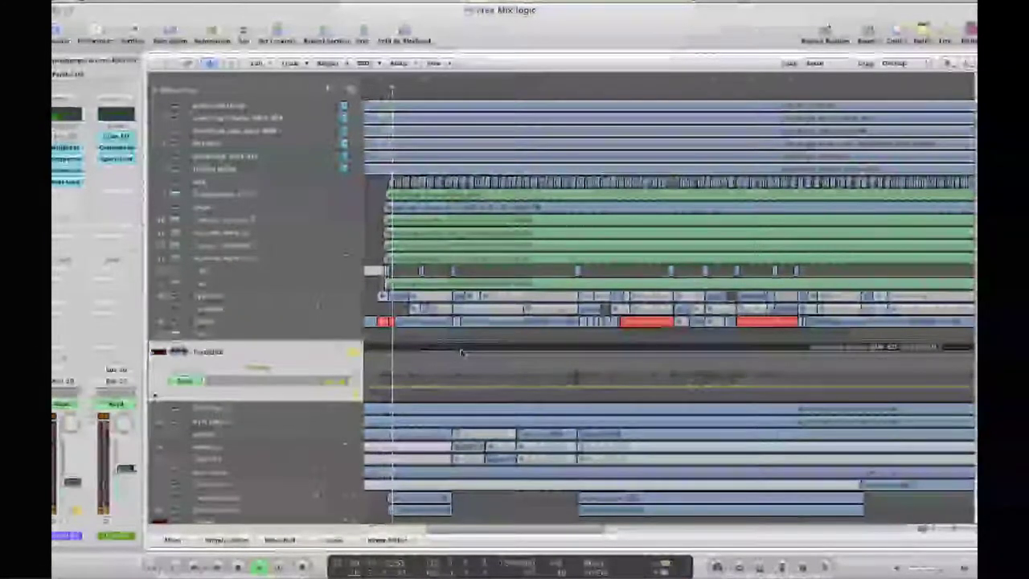
{"action": "left_click", "coordinate": [953, 533]}
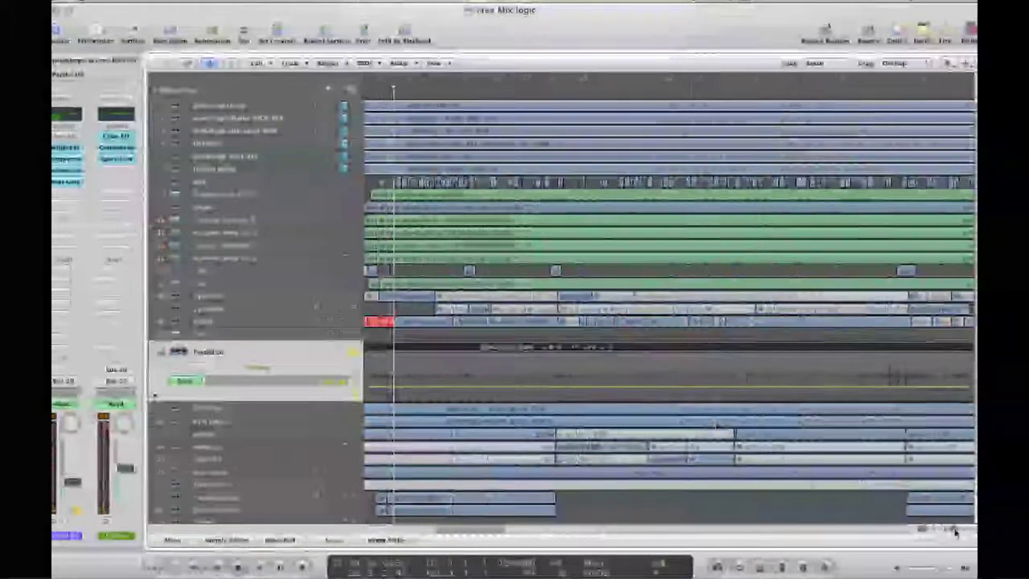
Zoom in and use the Scissors tool to cut a short piece from the Paralel DR region, then mute it
{"action": "left_click", "coordinate": [953, 534]}
{"action": "left_click", "coordinate": [955, 533]}
{"action": "left_click_drag", "start_coordinate": [468, 532], "coordinate": [459, 533]}
{"action": "key", "text": "Escape"}
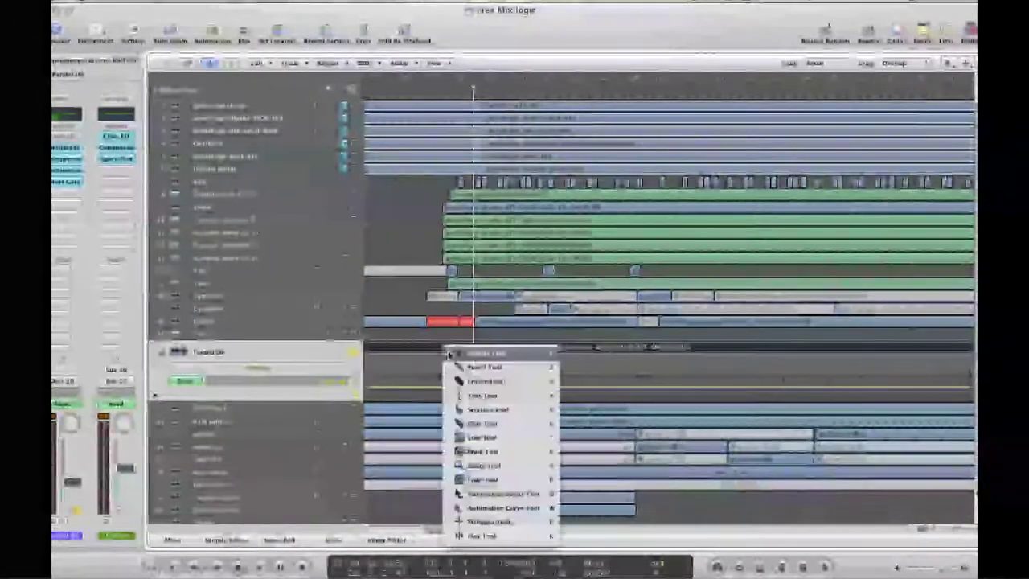
{"action": "left_click", "coordinate": [493, 410]}
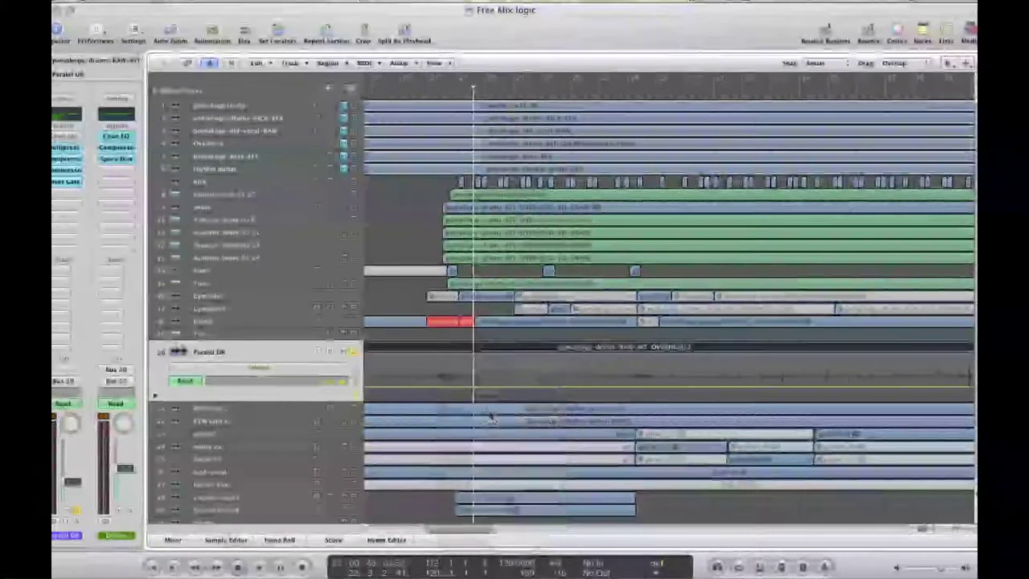
{"action": "left_click", "coordinate": [428, 351]}
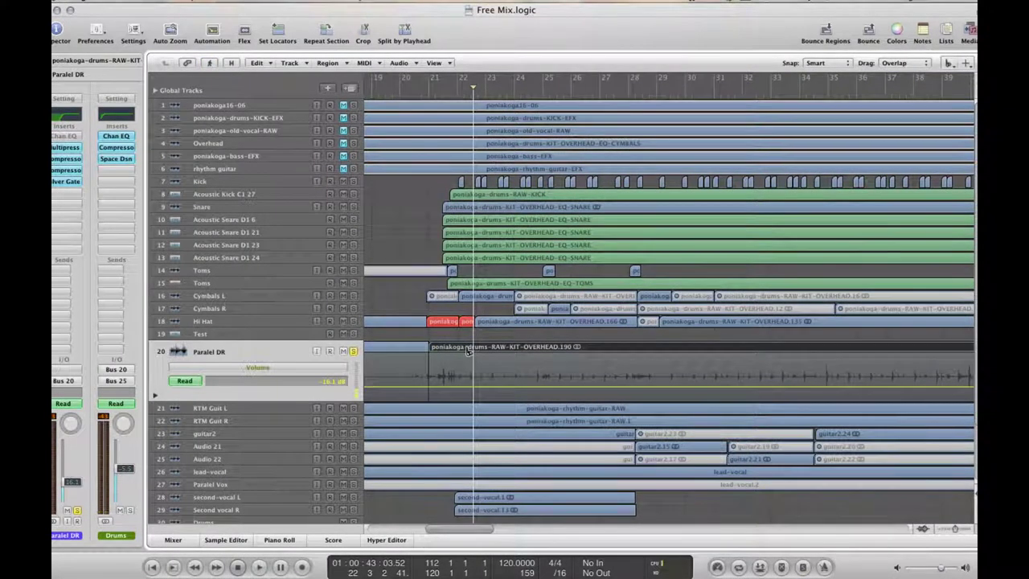
{"action": "left_click", "coordinate": [466, 350]}
{"action": "right_click", "coordinate": [450, 351]}
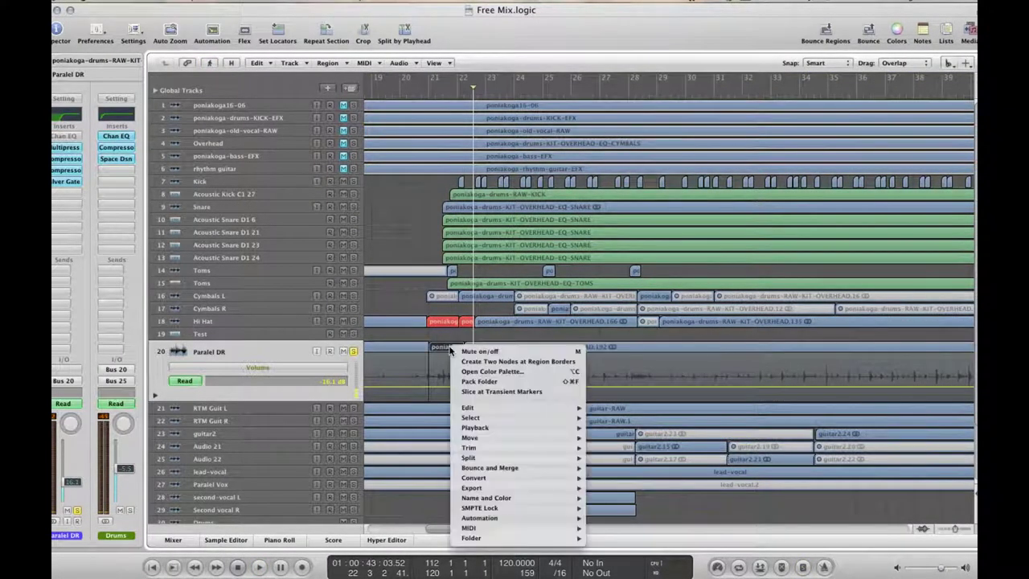
{"action": "left_click", "coordinate": [474, 351]}
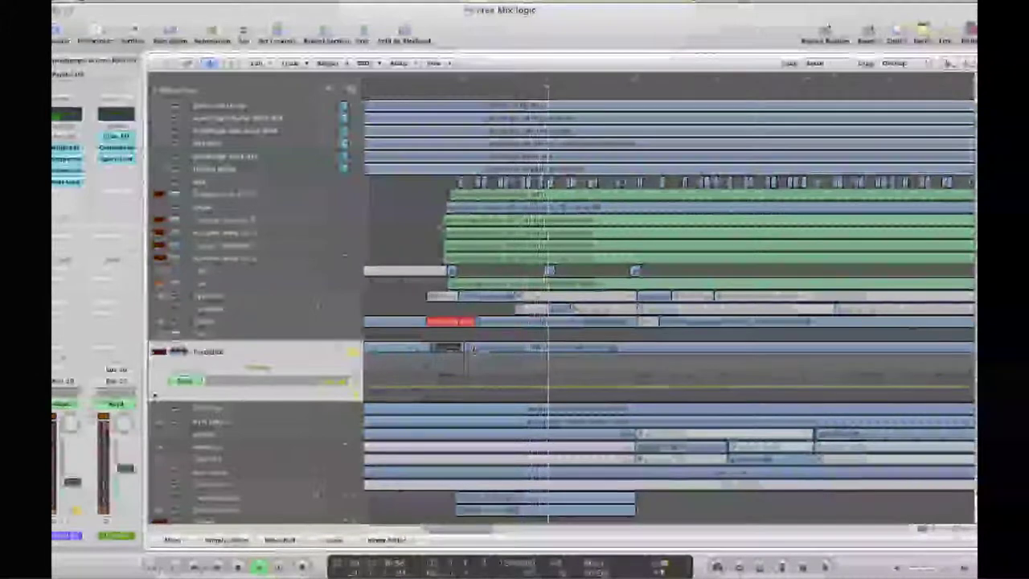
Divide the Paralel DR region twice more further to the right
{"action": "left_click", "coordinate": [535, 350]}
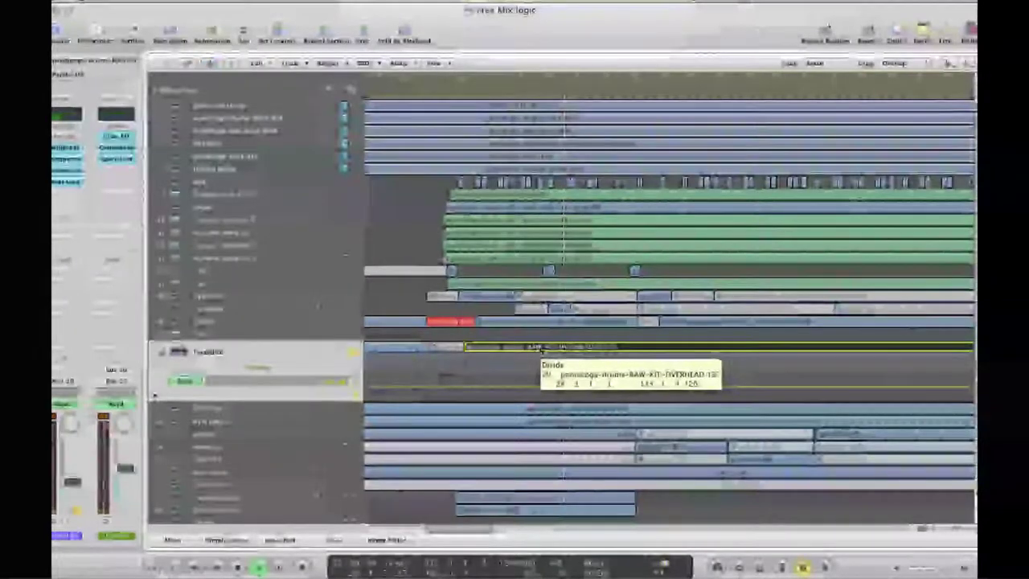
{"action": "left_click_drag", "start_coordinate": [541, 347], "coordinate": [543, 348]}
{"action": "left_click", "coordinate": [561, 349]}
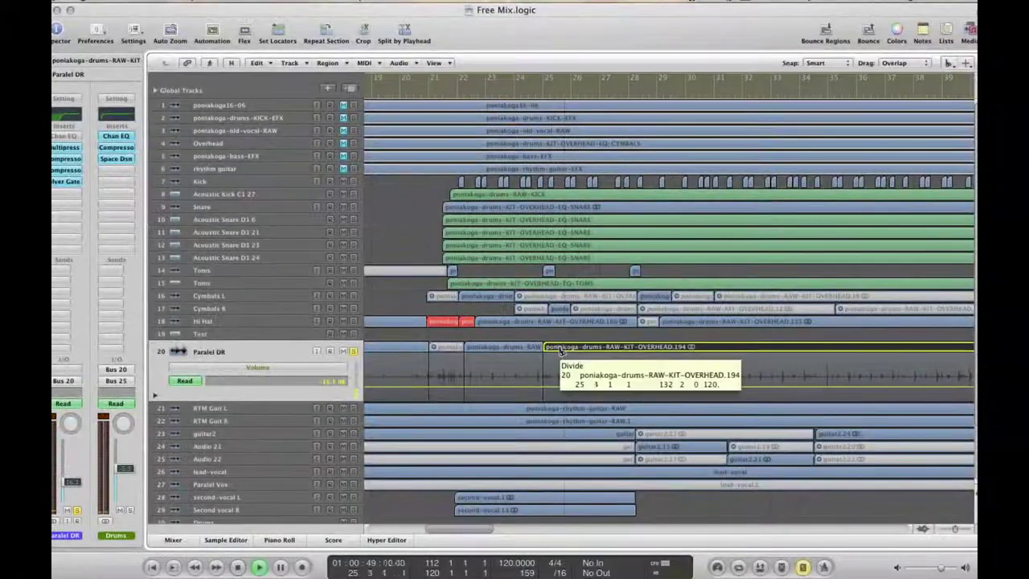
{"action": "right_click", "coordinate": [560, 358]}
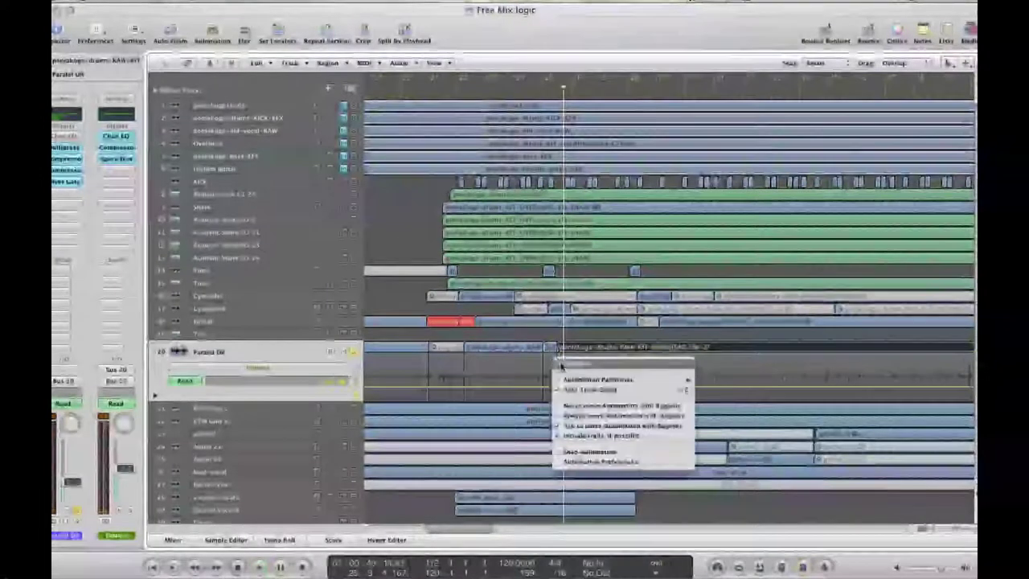
{"action": "mouse_move", "coordinate": [560, 376]}
Switch editing tools and hide the Paralel DR track's Volume automation lane
{"action": "key", "text": "Escape"}
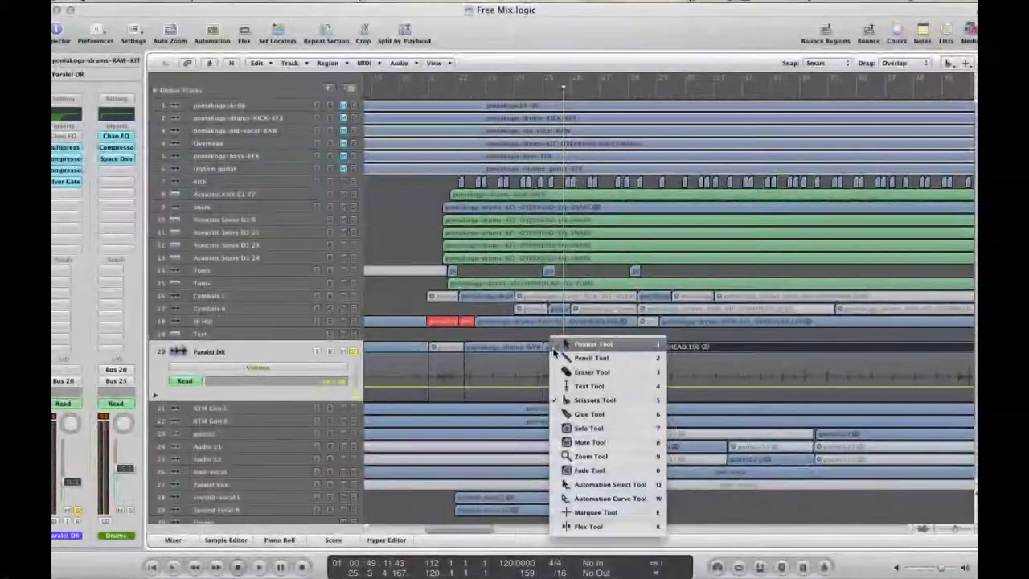
{"action": "left_click", "coordinate": [567, 455]}
{"action": "right_click", "coordinate": [553, 370]}
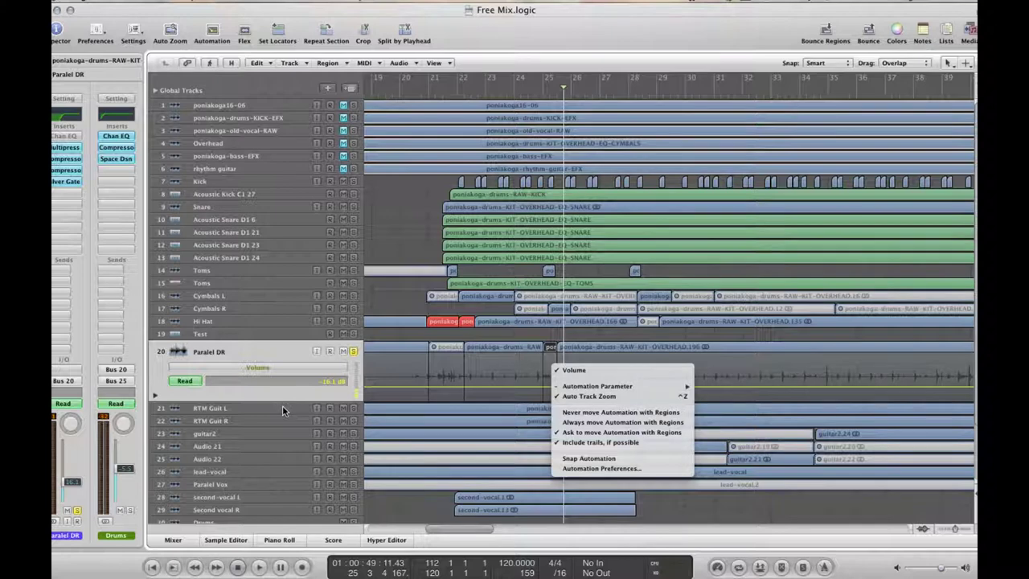
{"action": "left_click", "coordinate": [285, 352]}
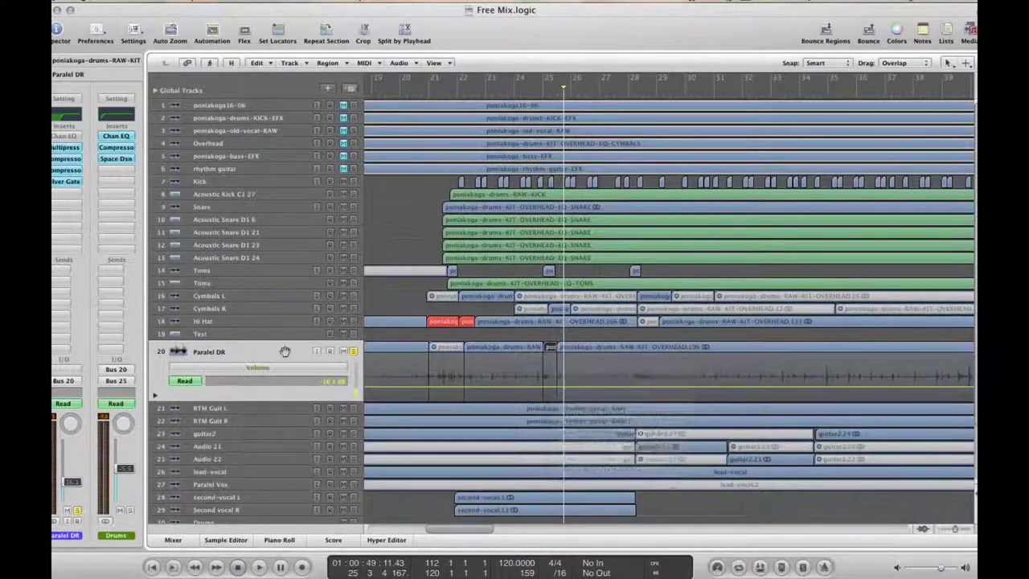
{"action": "left_click", "coordinate": [330, 353]}
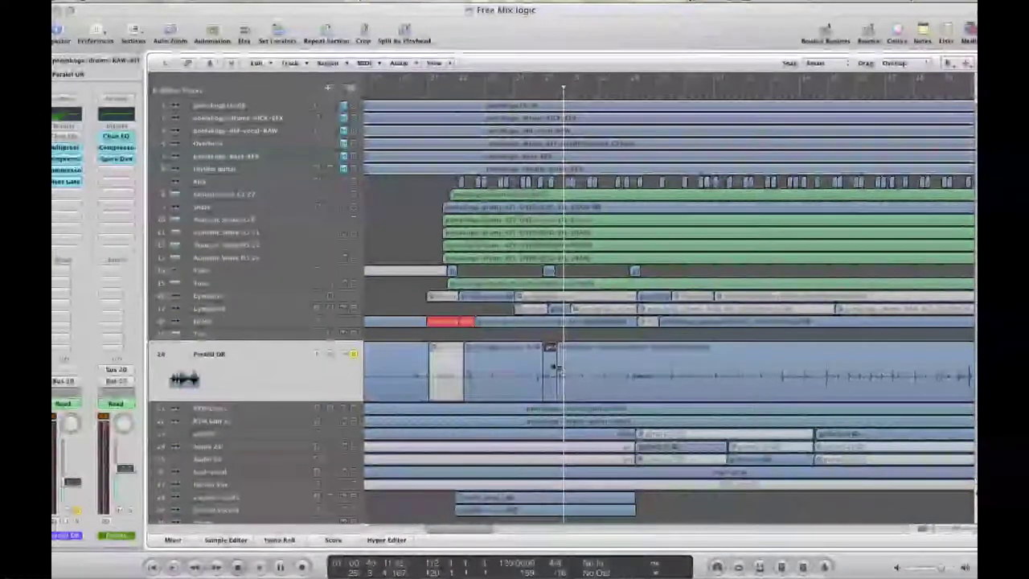
Apply a region command, switch to the Scissors tool and make a first cut in the Paralel DR region
{"action": "right_click", "coordinate": [554, 368]}
{"action": "left_click", "coordinate": [567, 468]}
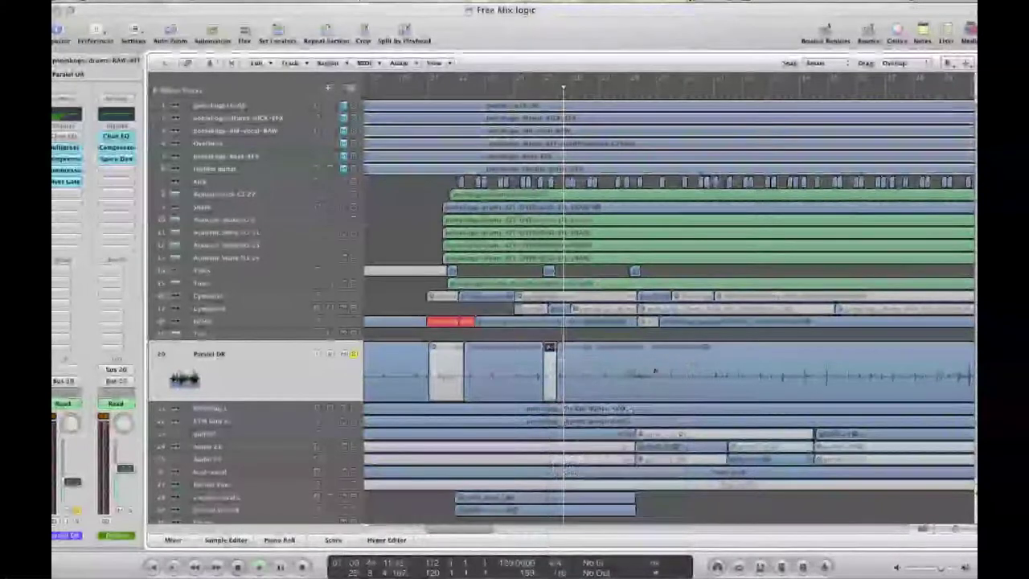
{"action": "key", "text": "Escape"}
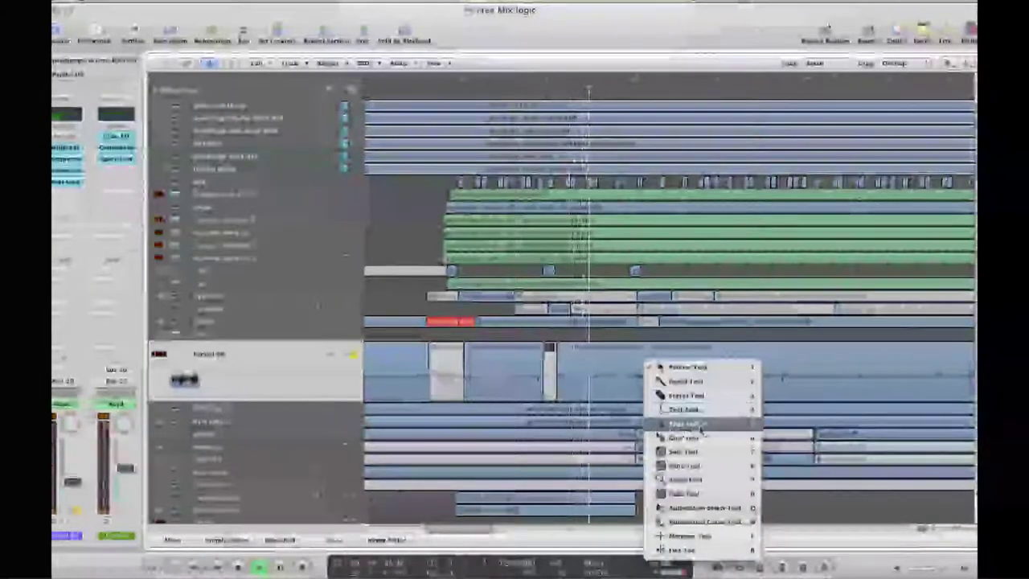
{"action": "left_click", "coordinate": [699, 429]}
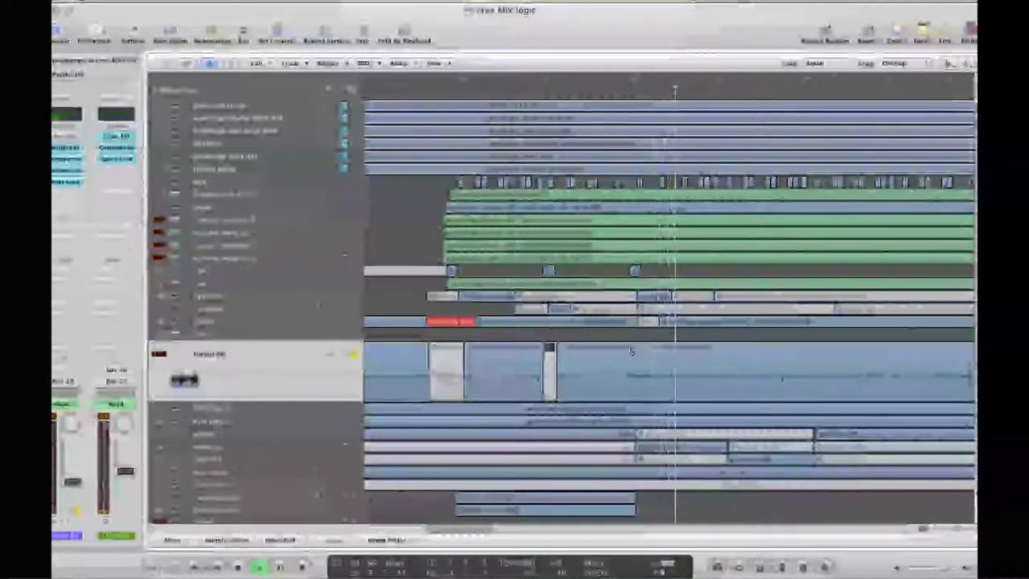
{"action": "left_click", "coordinate": [627, 351]}
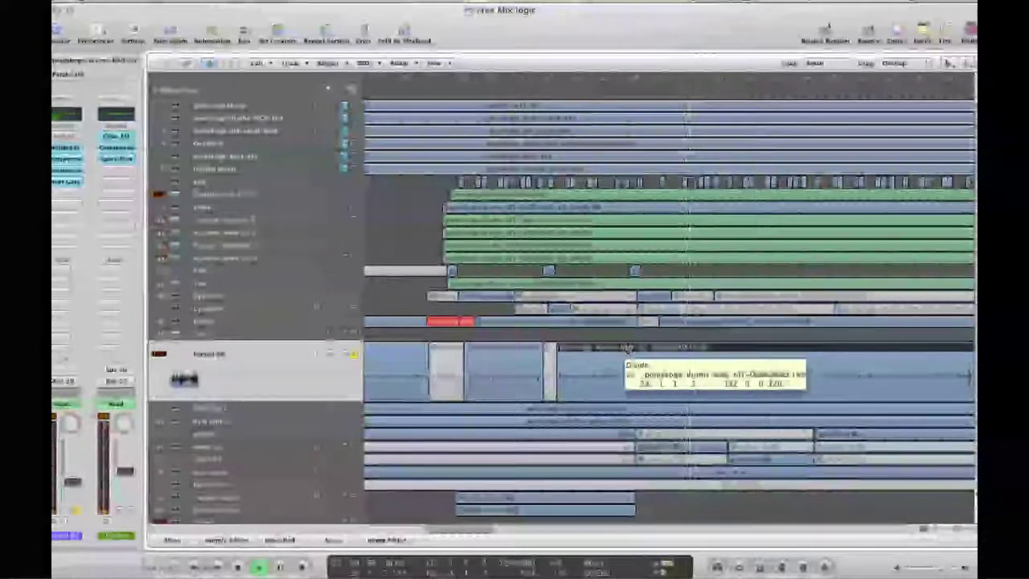
{"action": "left_click_drag", "start_coordinate": [627, 347], "coordinate": [627, 350]}
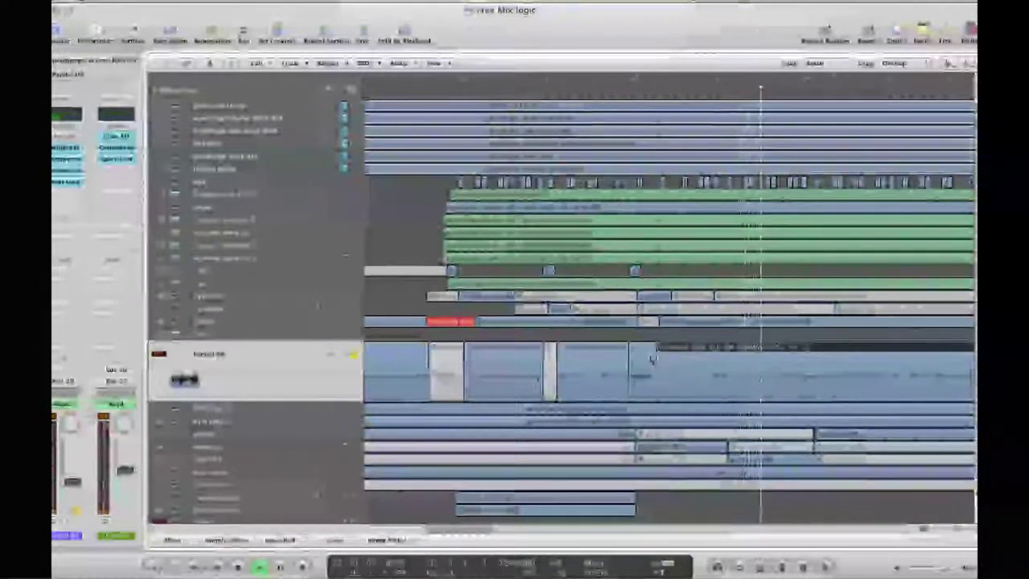
{"action": "right_click", "coordinate": [658, 358]}
{"action": "key", "text": "Escape"}
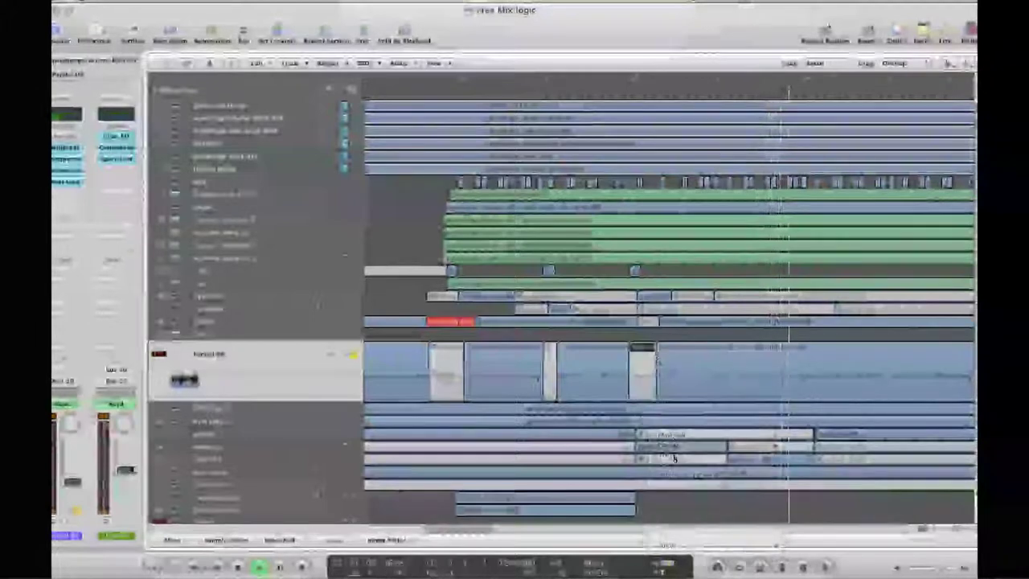
{"action": "left_click_drag", "start_coordinate": [453, 531], "coordinate": [515, 531]}
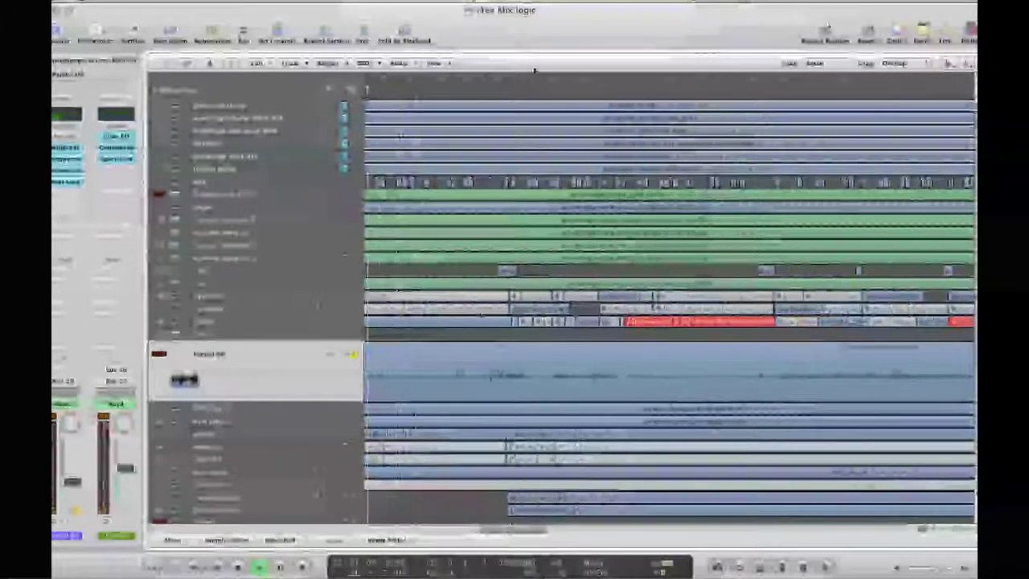
Cut three short pieces out of the Paralel DR region and mute them
{"action": "left_click", "coordinate": [490, 349]}
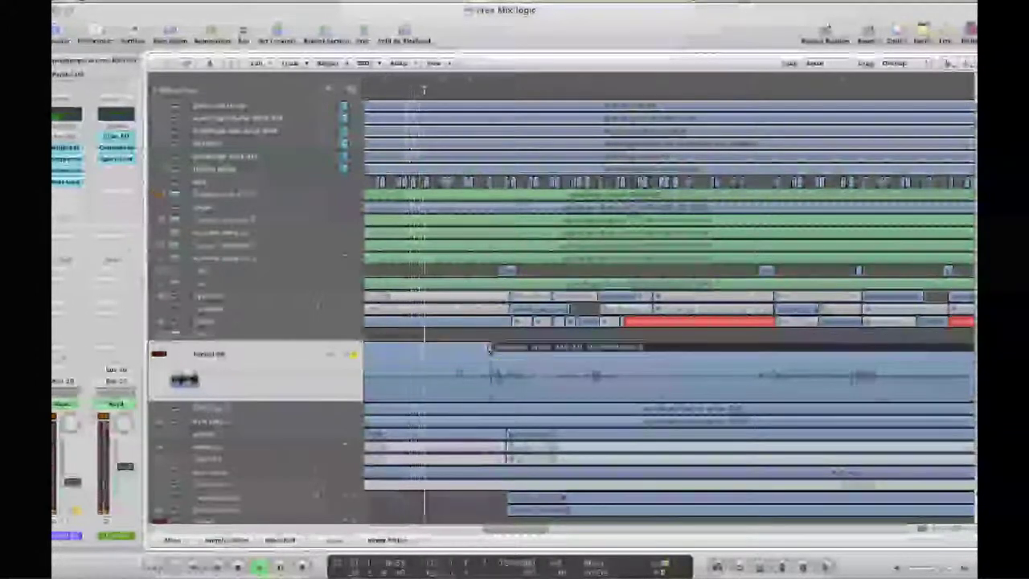
{"action": "left_click", "coordinate": [527, 354]}
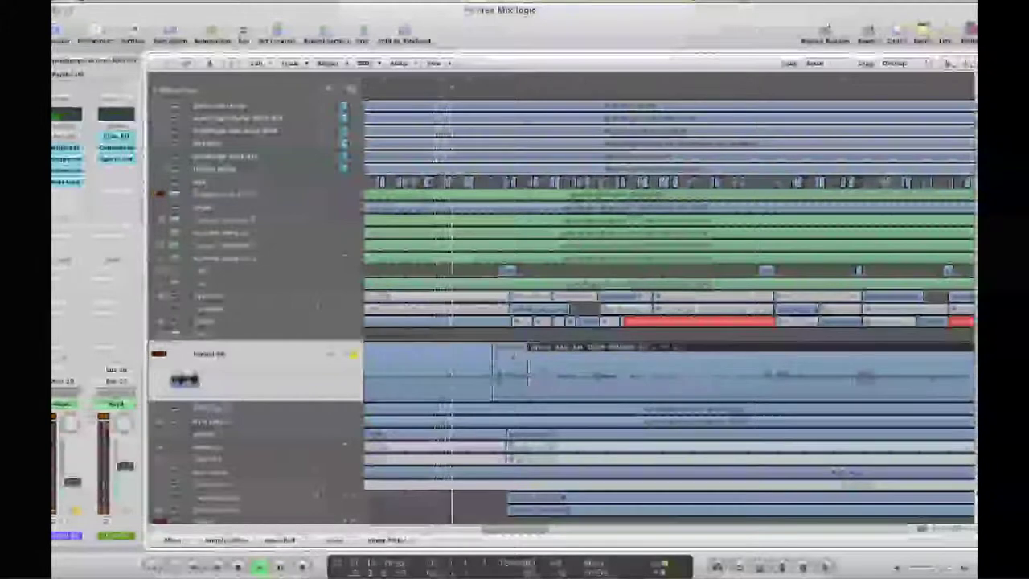
{"action": "right_click", "coordinate": [511, 354]}
{"action": "left_click", "coordinate": [531, 359]}
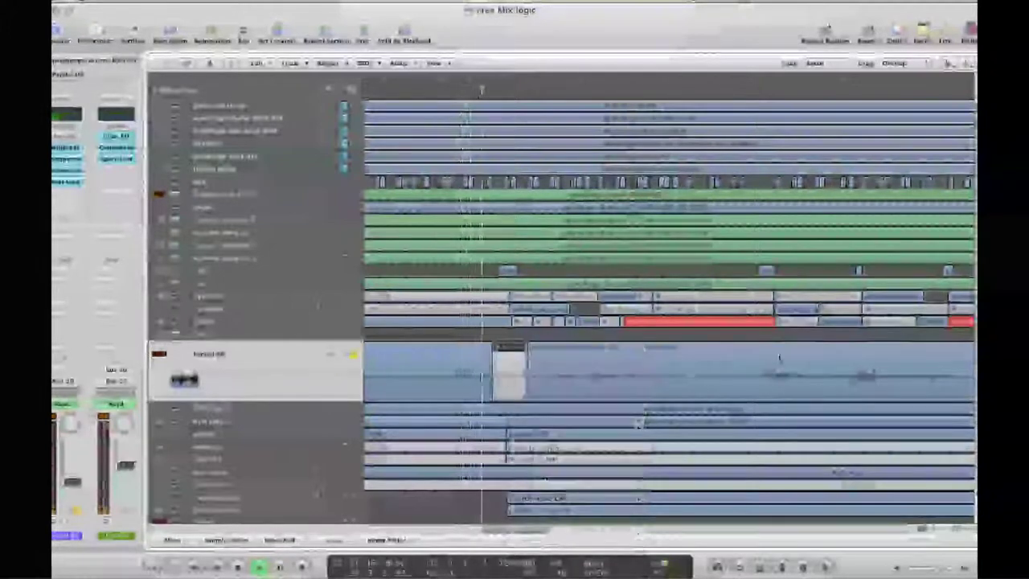
{"action": "left_click", "coordinate": [755, 350]}
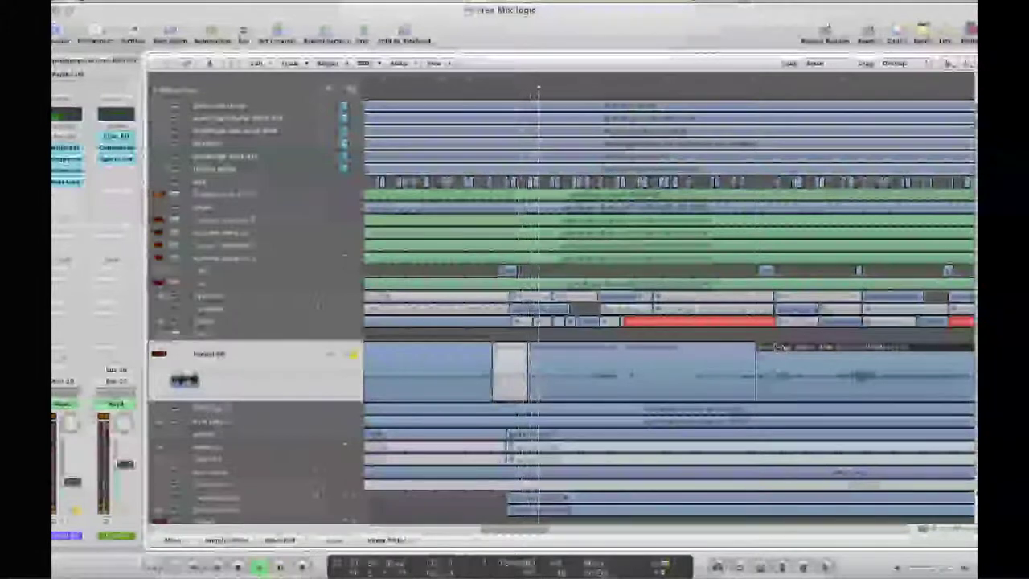
{"action": "left_click", "coordinate": [773, 357]}
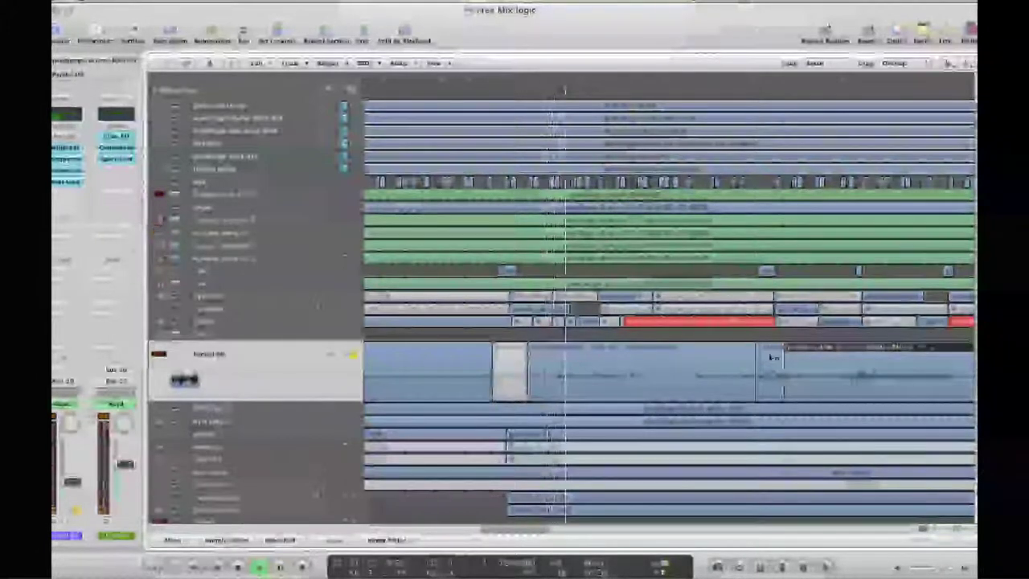
{"action": "right_click", "coordinate": [773, 357]}
{"action": "key", "text": "Escape"}
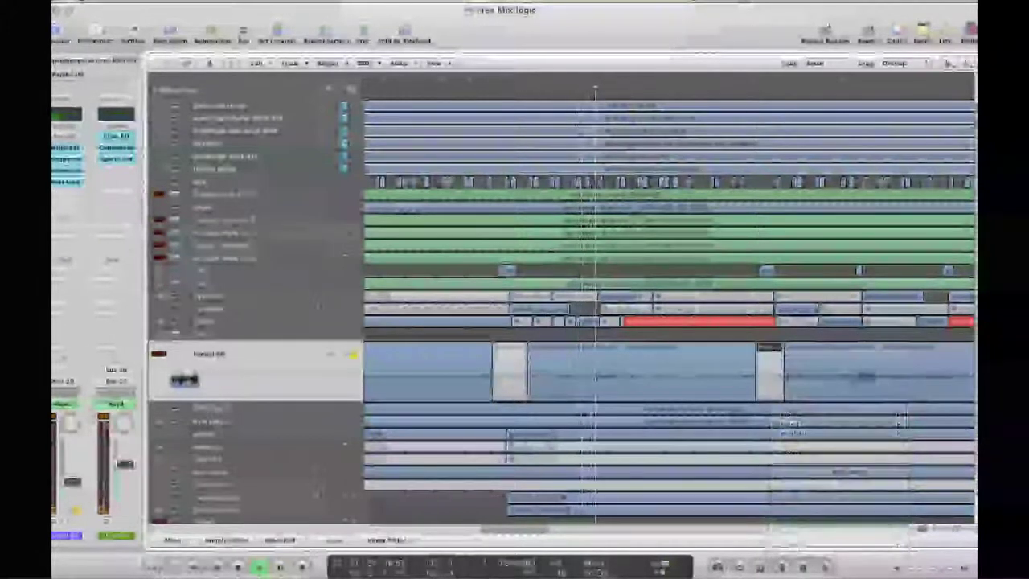
{"action": "left_click", "coordinate": [848, 354]}
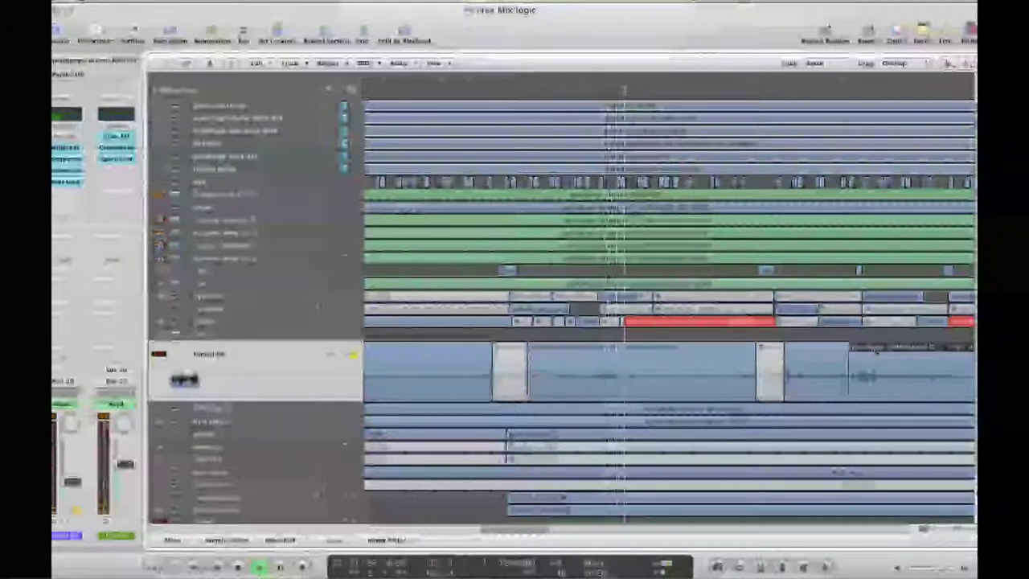
{"action": "left_click", "coordinate": [877, 349]}
{"action": "right_click", "coordinate": [864, 360]}
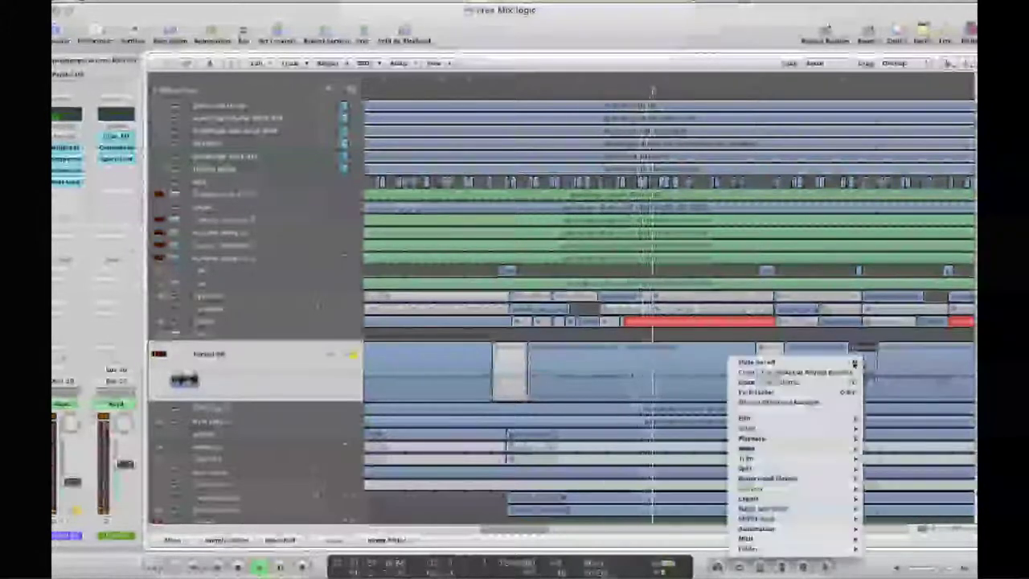
{"action": "left_click", "coordinate": [854, 547]}
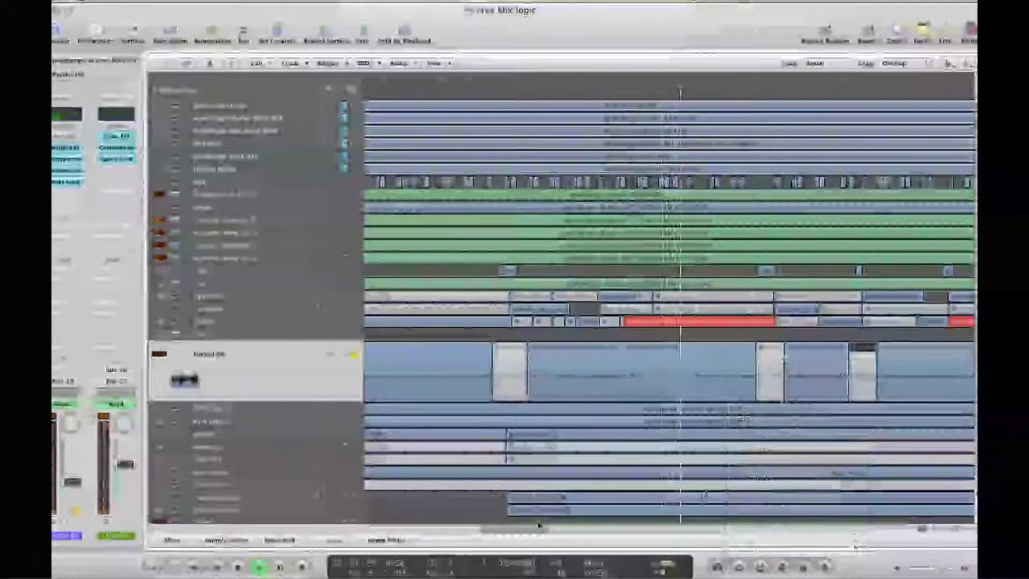
{"action": "left_click_drag", "start_coordinate": [527, 533], "coordinate": [563, 532]}
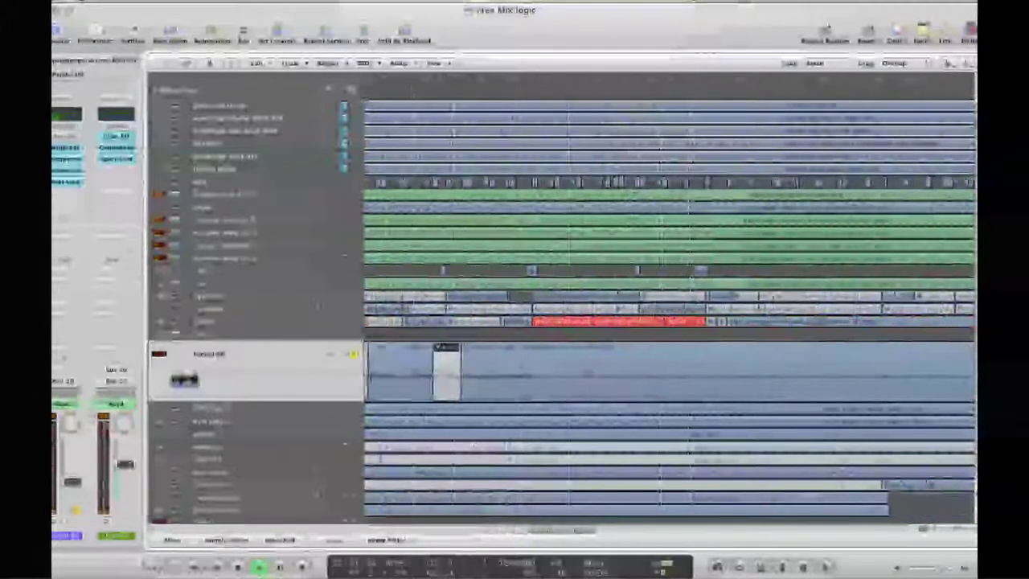
Cut and mute three more short pieces further along the Paralel DR region
{"action": "left_click", "coordinate": [526, 358]}
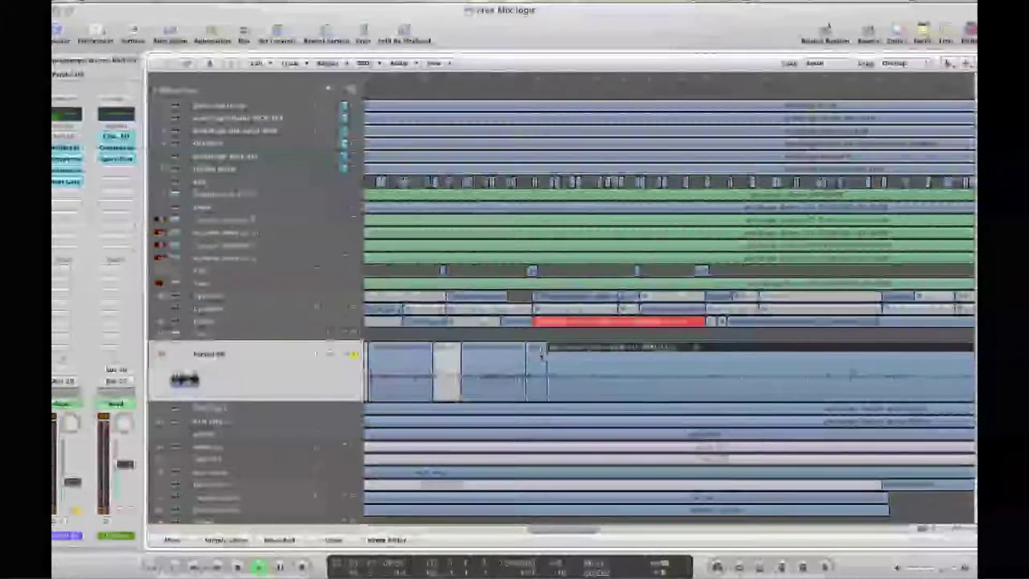
{"action": "right_click", "coordinate": [540, 353]}
{"action": "left_click", "coordinate": [610, 357]}
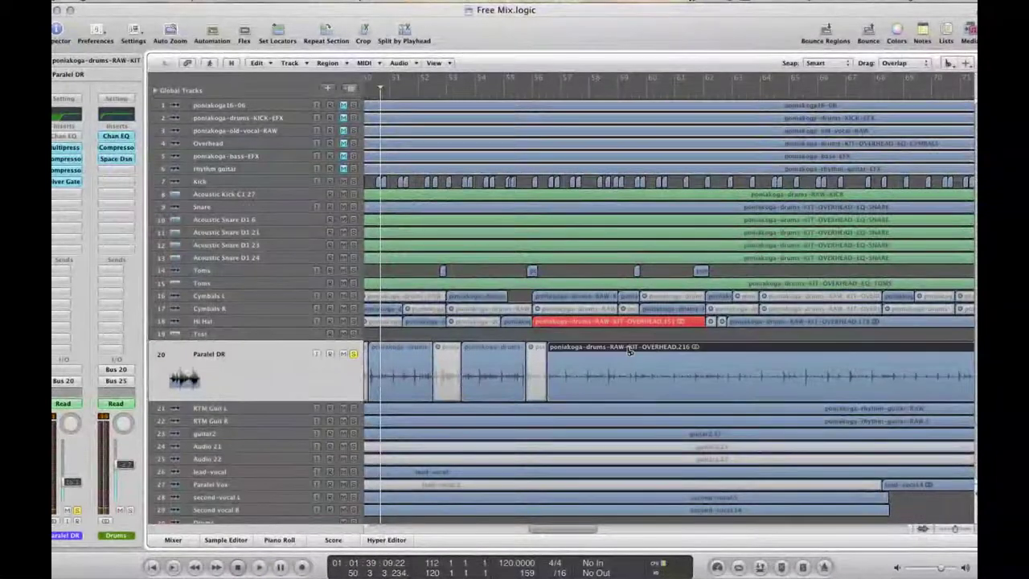
{"action": "left_click", "coordinate": [631, 351]}
{"action": "left_click", "coordinate": [653, 351]}
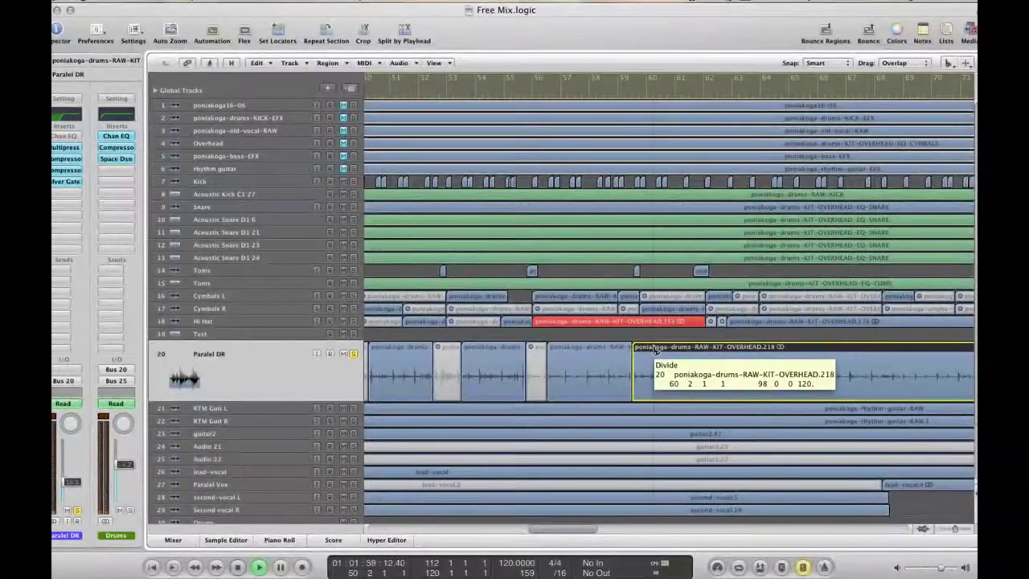
{"action": "right_click", "coordinate": [652, 352]}
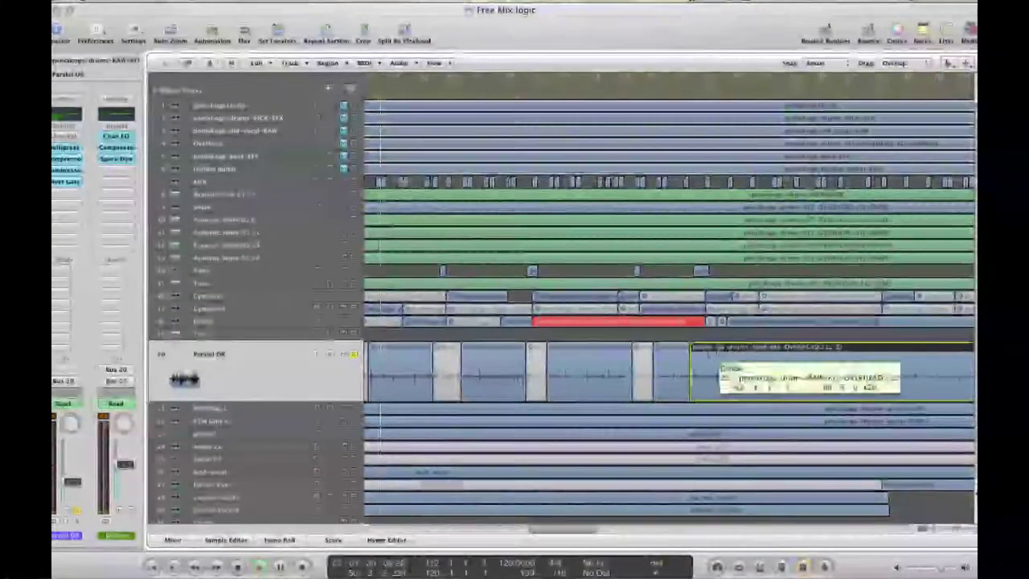
{"action": "left_click_drag", "start_coordinate": [705, 352], "coordinate": [705, 354]}
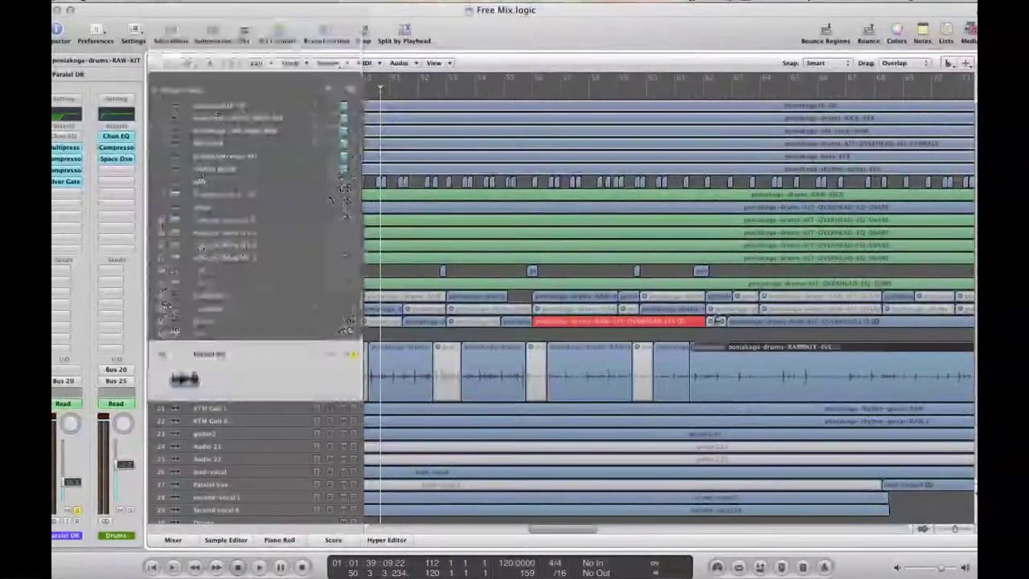
{"action": "left_click", "coordinate": [712, 354]}
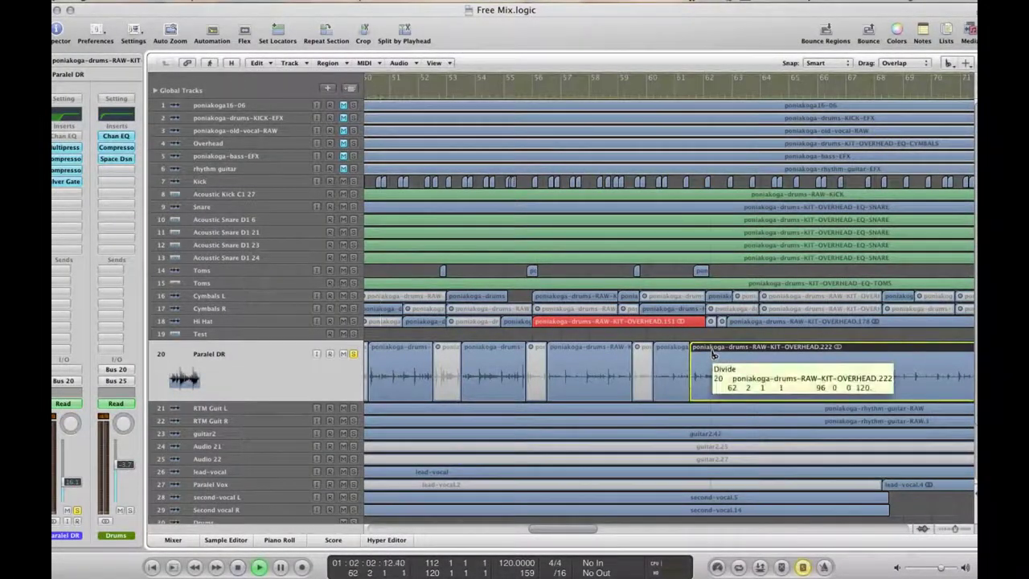
{"action": "right_click", "coordinate": [702, 357]}
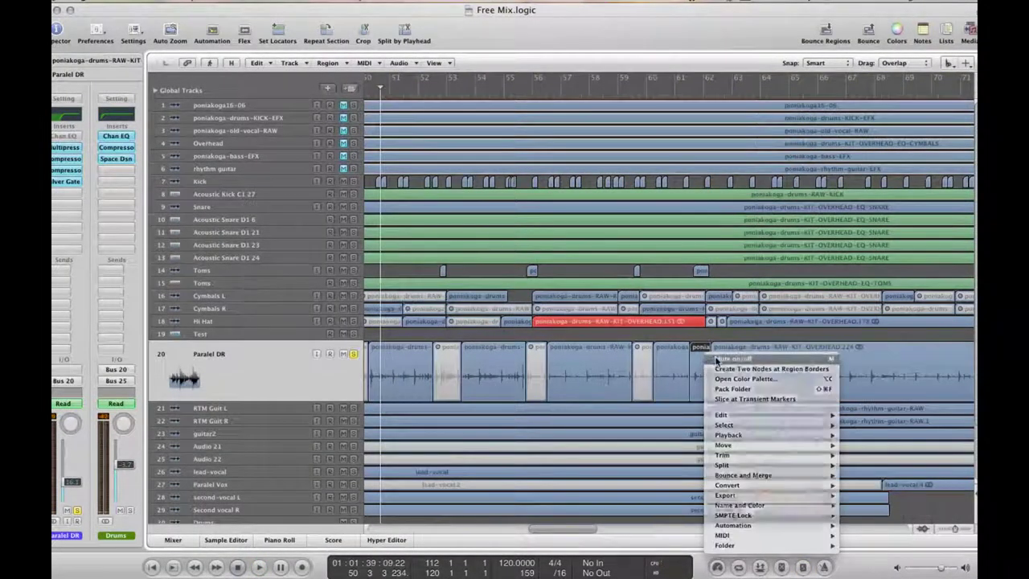
{"action": "left_click", "coordinate": [707, 364]}
{"action": "left_click_drag", "start_coordinate": [563, 529], "coordinate": [630, 529]}
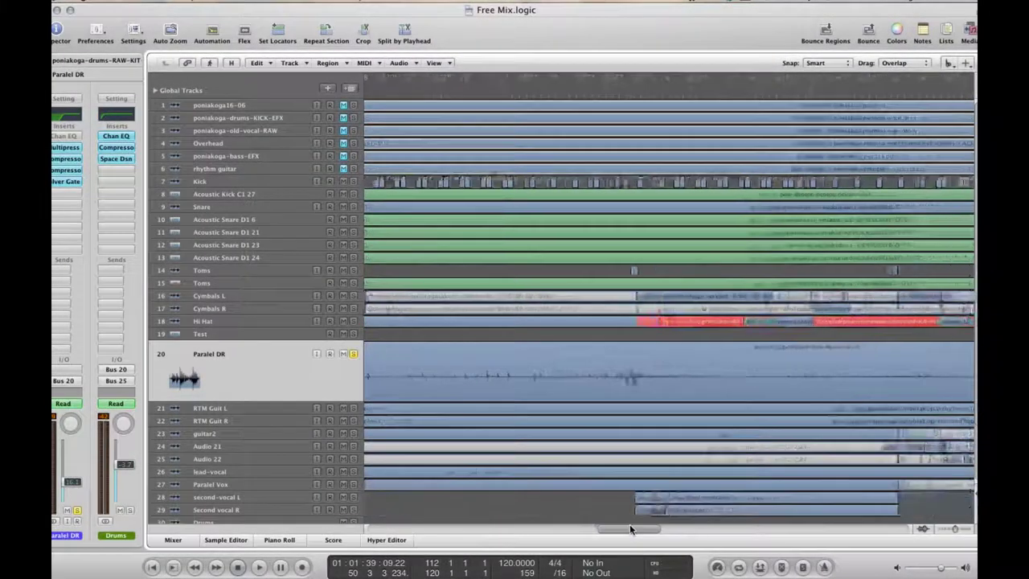
Start playback and mute the short split-off piece of the region
{"action": "left_click", "coordinate": [641, 354]}
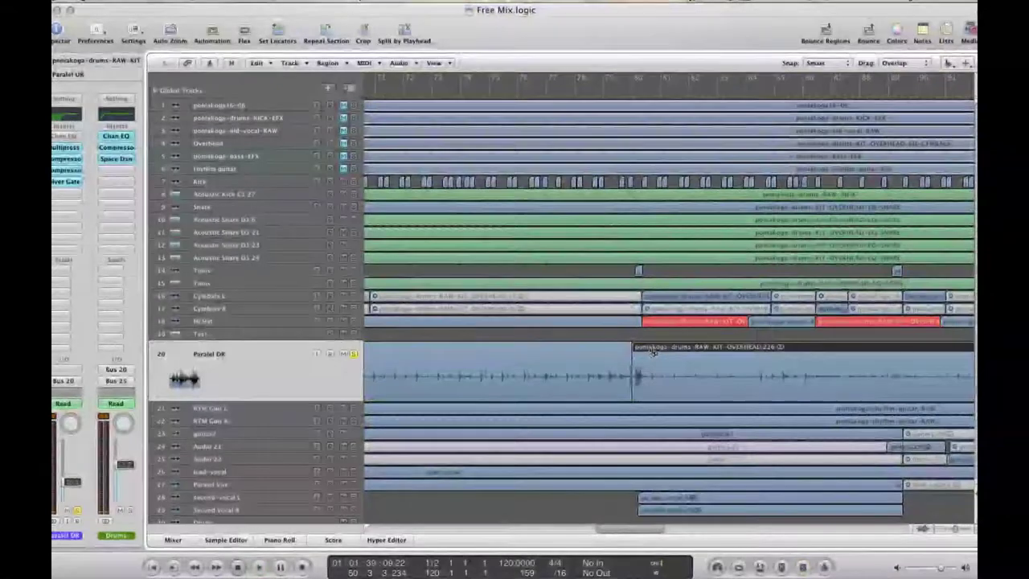
{"action": "key", "text": "space"}
{"action": "right_click", "coordinate": [646, 356]}
{"action": "left_click", "coordinate": [689, 424]}
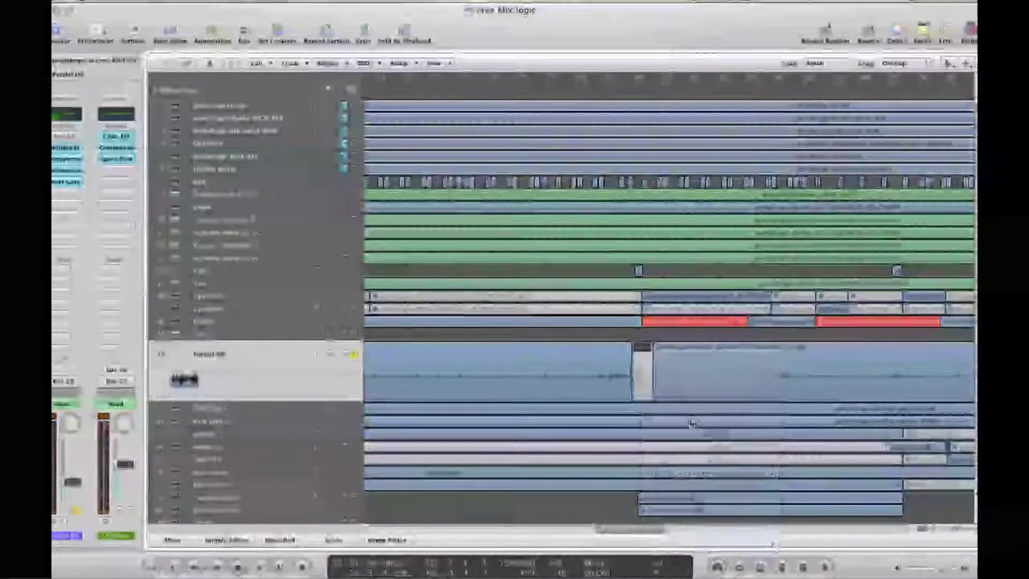
{"action": "left_click_drag", "start_coordinate": [639, 528], "coordinate": [677, 530]}
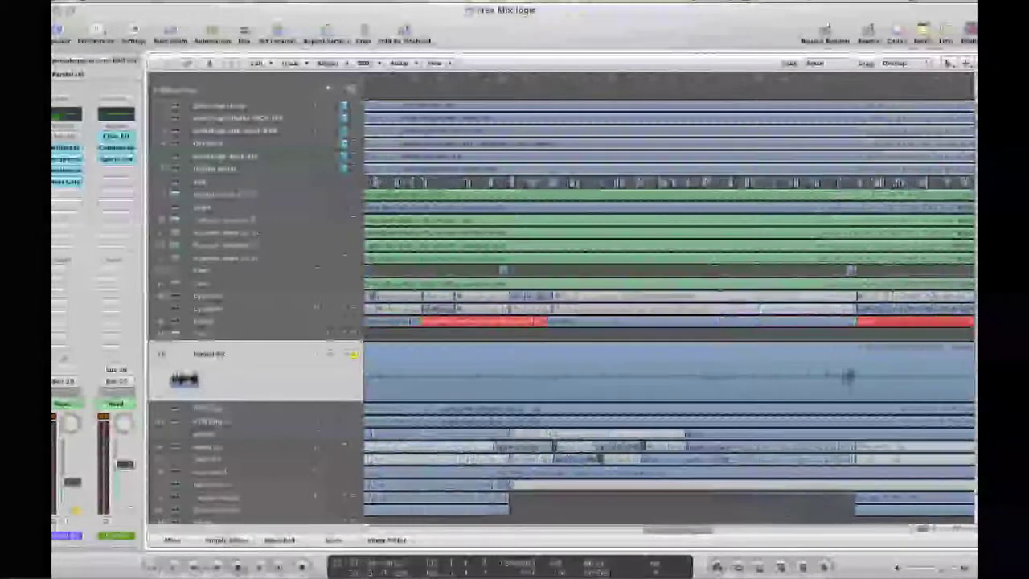
Isolate and mute two more short pieces of the Paralel DR region
{"action": "left_click", "coordinate": [495, 349]}
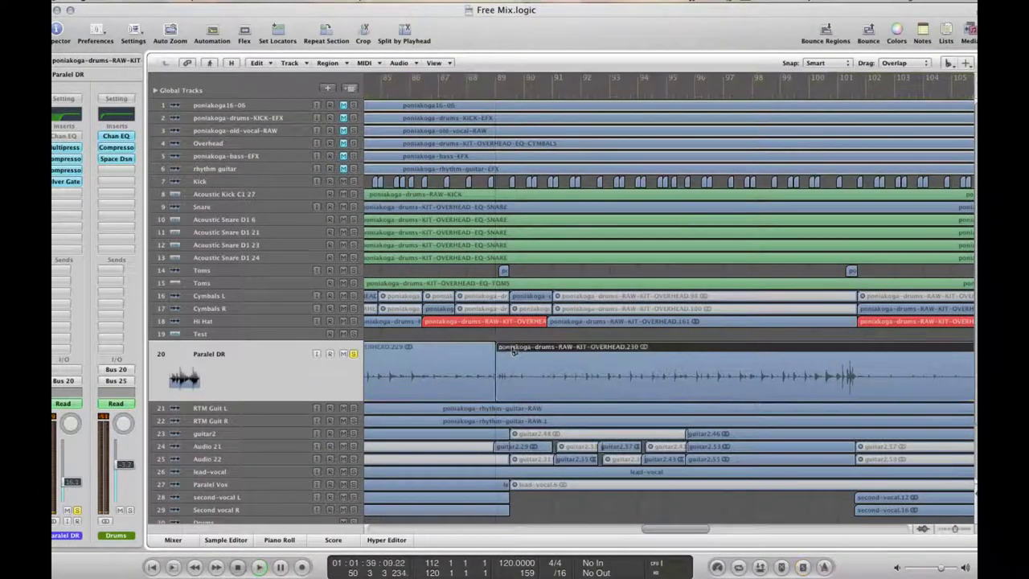
{"action": "left_click", "coordinate": [509, 354]}
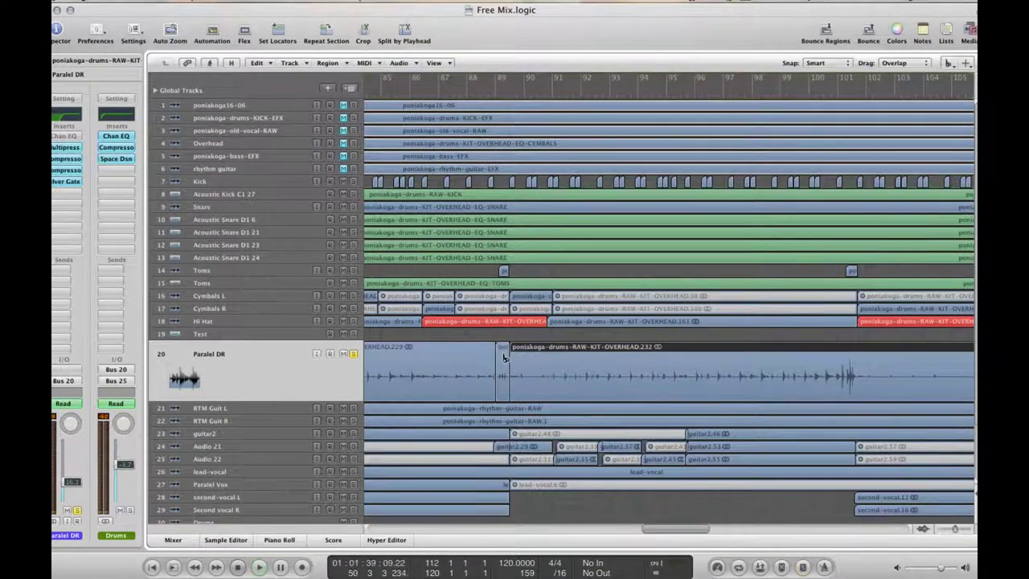
{"action": "right_click", "coordinate": [504, 357]}
{"action": "left_click", "coordinate": [530, 357]}
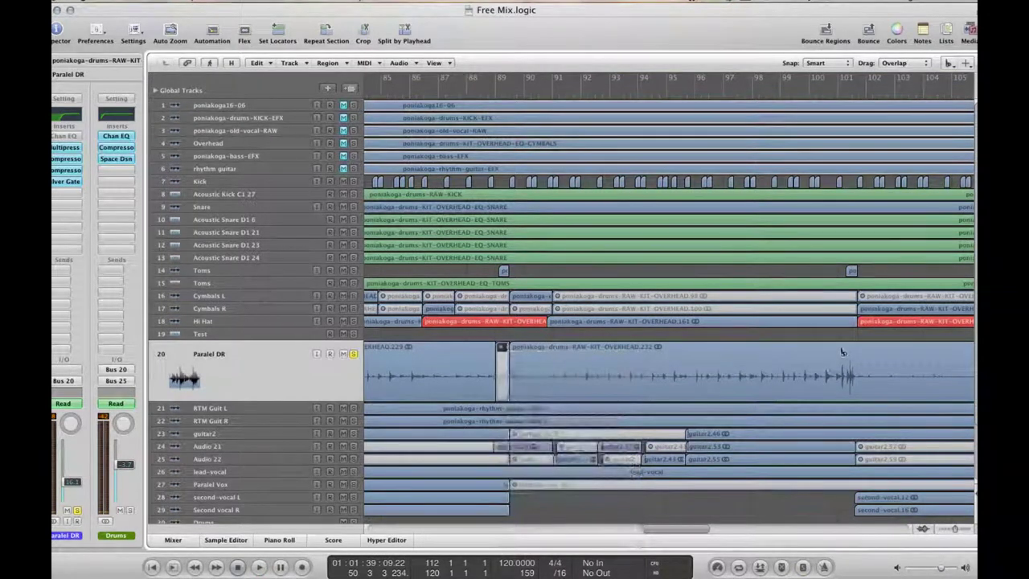
{"action": "left_click", "coordinate": [840, 352]}
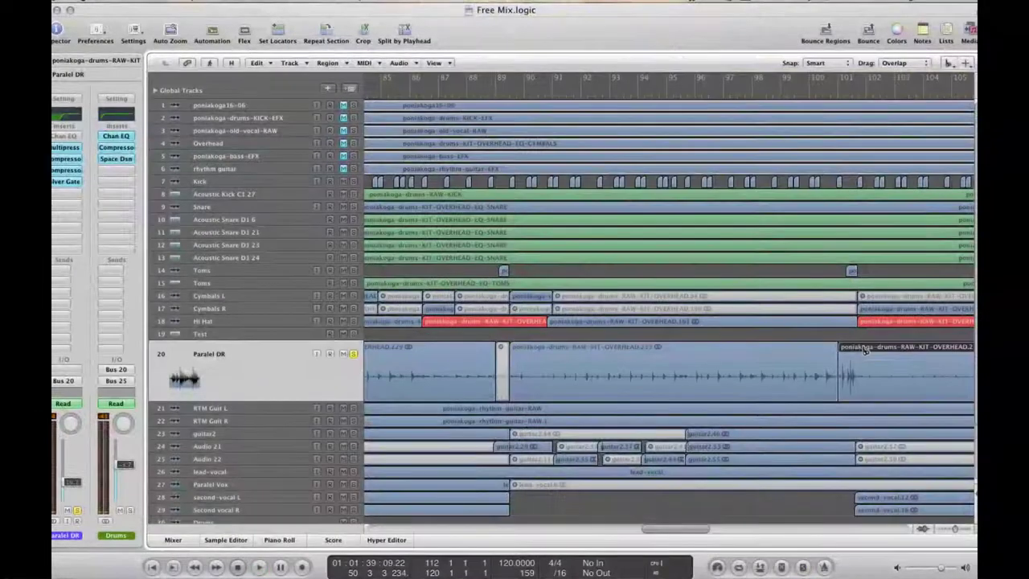
{"action": "right_click", "coordinate": [864, 351]}
{"action": "left_click", "coordinate": [888, 498]}
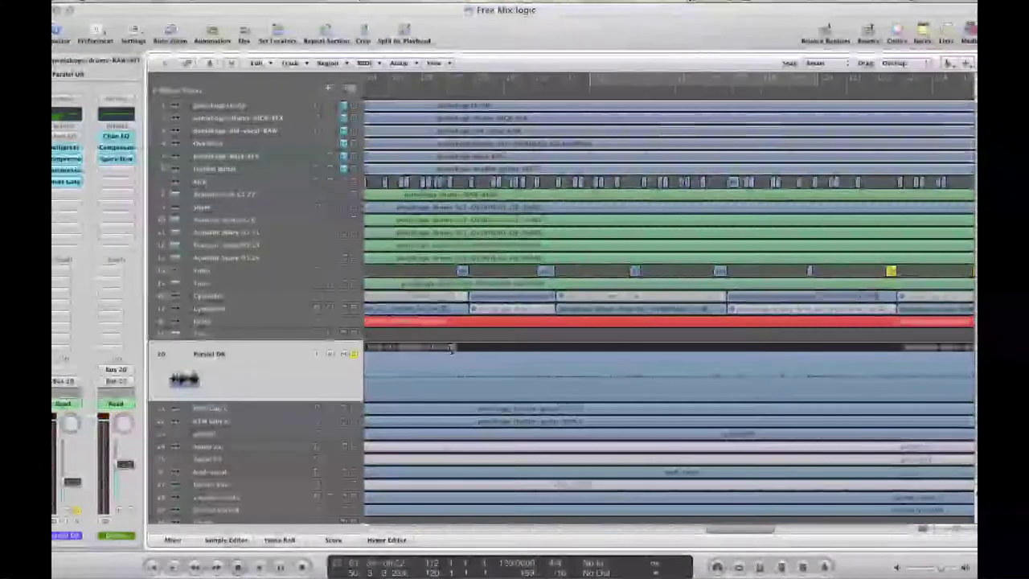
Mute two more short Paralel DR pieces after splitting around them
{"action": "left_click", "coordinate": [463, 363]}
{"action": "right_click", "coordinate": [463, 363]}
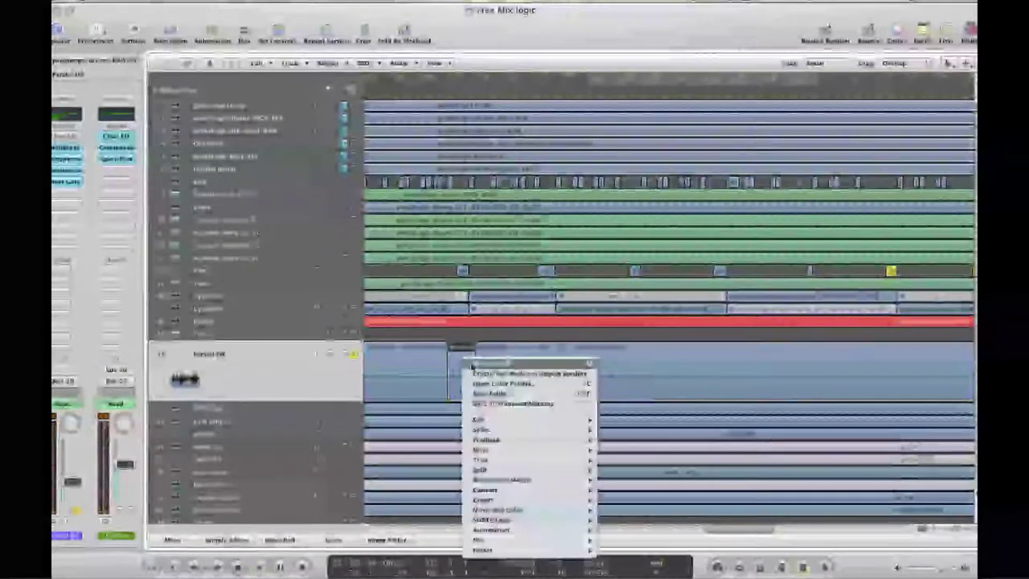
{"action": "left_click", "coordinate": [498, 377]}
{"action": "left_click", "coordinate": [530, 350]}
{"action": "left_click", "coordinate": [530, 350]}
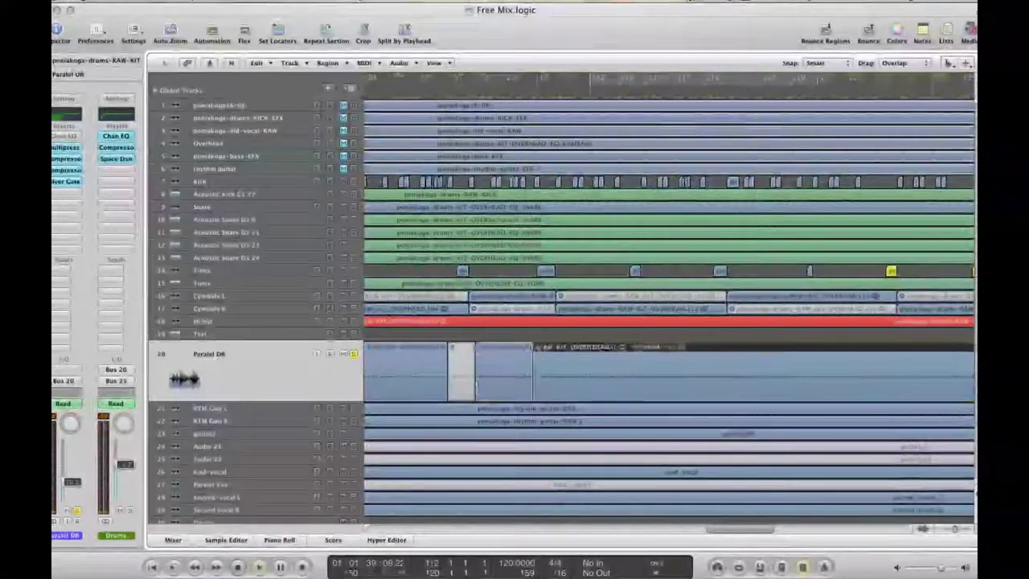
{"action": "left_click", "coordinate": [549, 359]}
{"action": "right_click", "coordinate": [549, 357]}
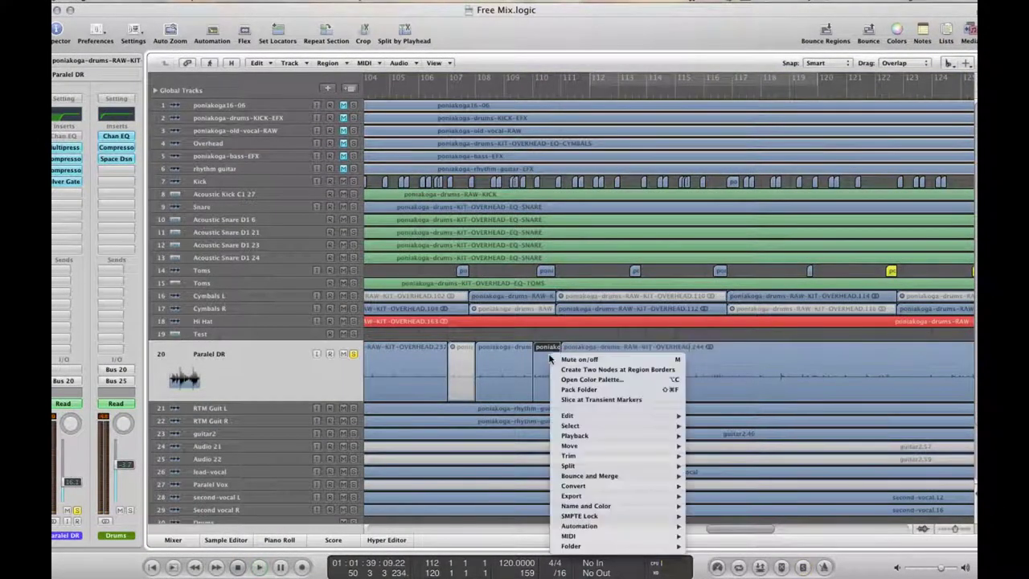
{"action": "left_click", "coordinate": [569, 360]}
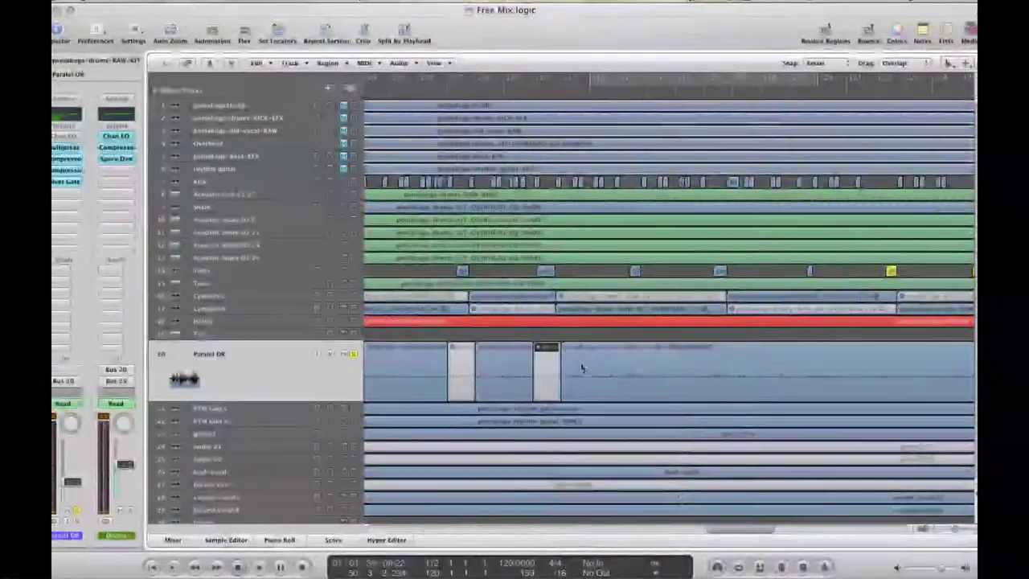
Cut and mute three further short pieces, stopping playback after the last split
{"action": "left_click", "coordinate": [626, 350]}
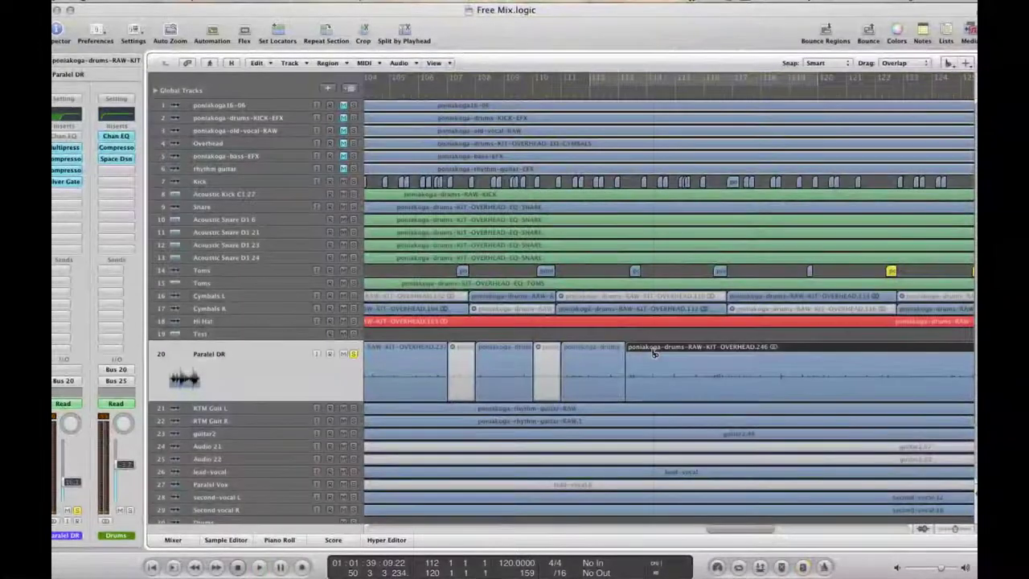
{"action": "right_click", "coordinate": [643, 351]}
{"action": "left_click", "coordinate": [699, 364]}
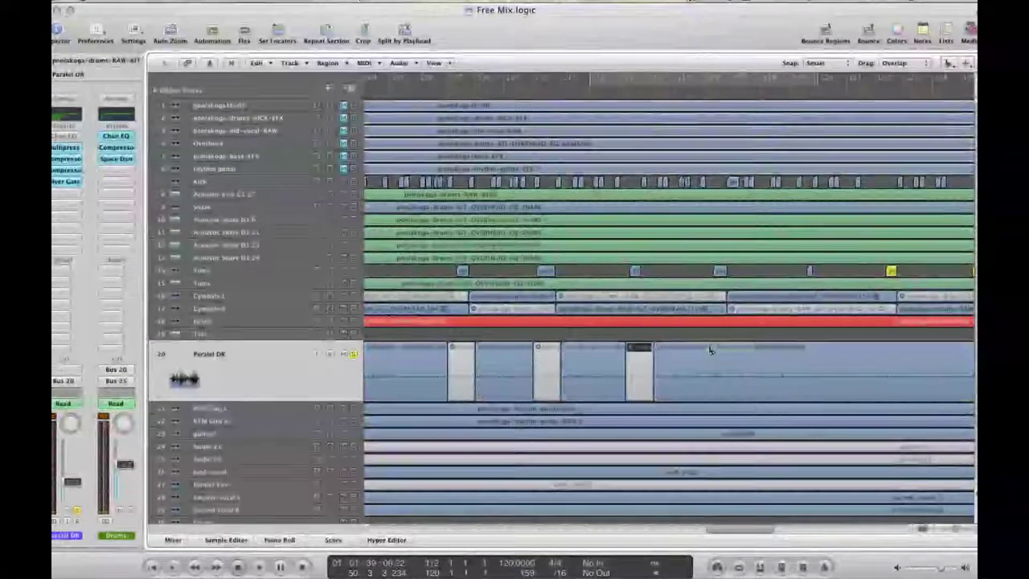
{"action": "left_click", "coordinate": [709, 350]}
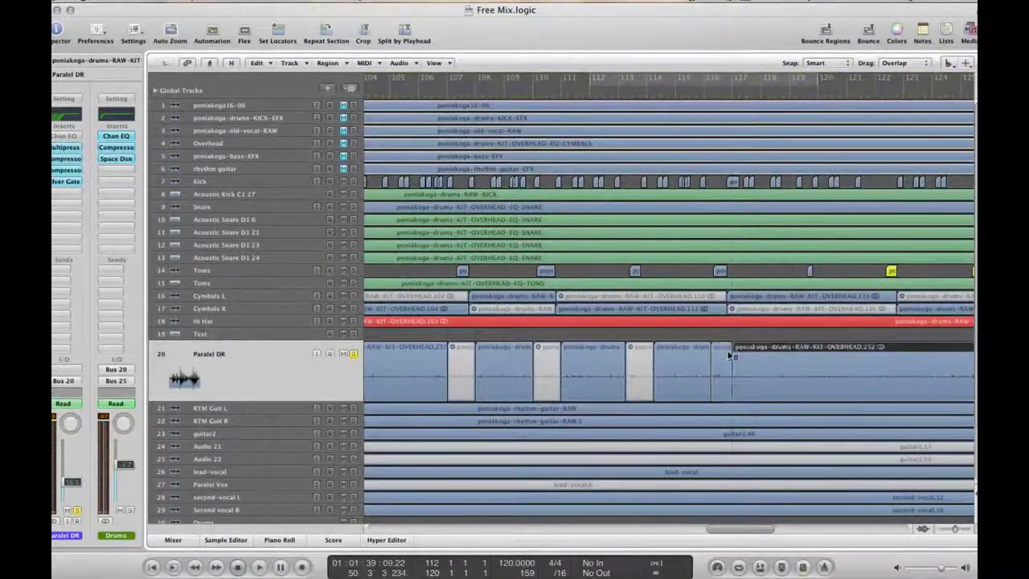
{"action": "right_click", "coordinate": [733, 353]}
{"action": "left_click", "coordinate": [755, 355]}
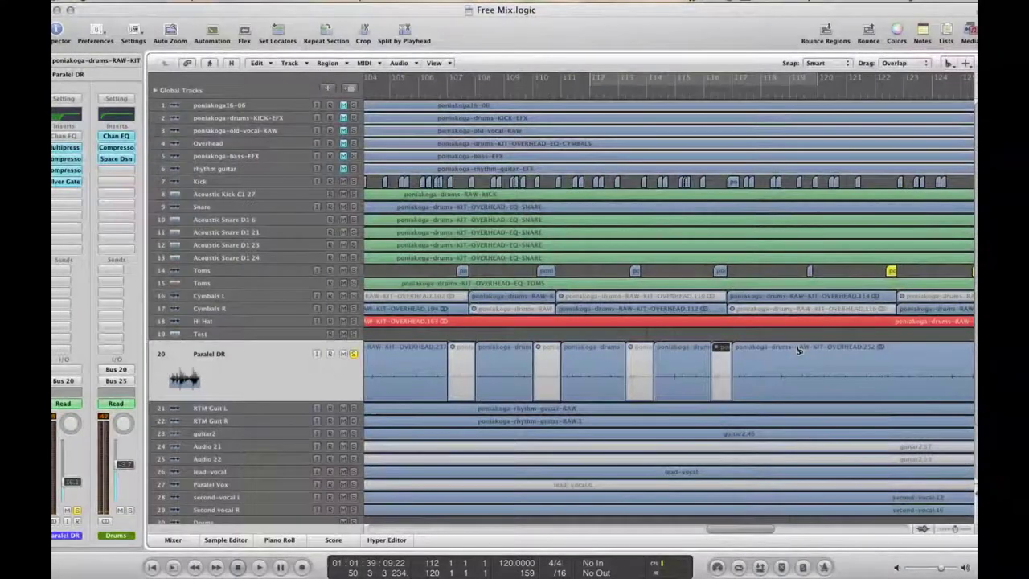
{"action": "mouse_move", "coordinate": [800, 348]}
{"action": "left_mouse_down"}
{"action": "mouse_move", "coordinate": [820, 352]}
{"action": "mouse_move", "coordinate": [814, 358]}
{"action": "left_mouse_up"}
{"action": "key", "text": "space"}
{"action": "key", "text": "space"}
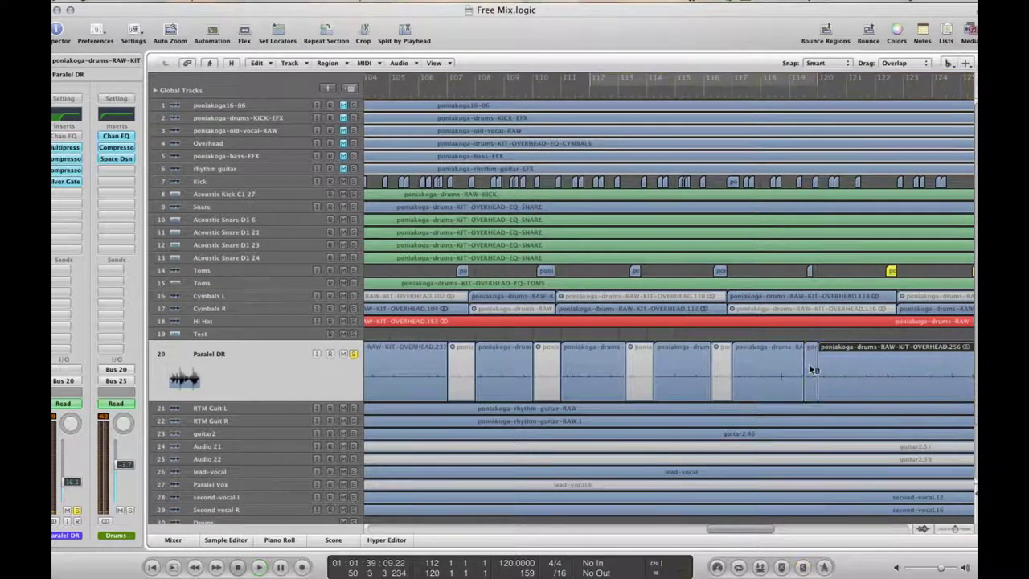
{"action": "right_click", "coordinate": [813, 368]}
{"action": "left_click", "coordinate": [811, 385]}
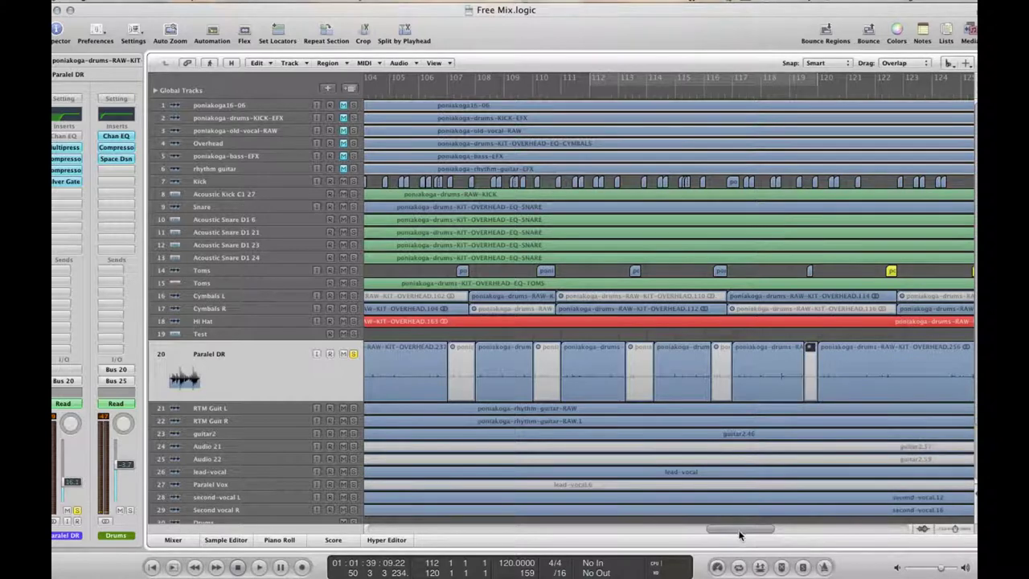
Further right, mute short pieces cut at bar 122 beat 4 and at bar 131
{"action": "scroll", "coordinate": [740, 528], "scroll_direction": "right", "scroll_amount": 10}
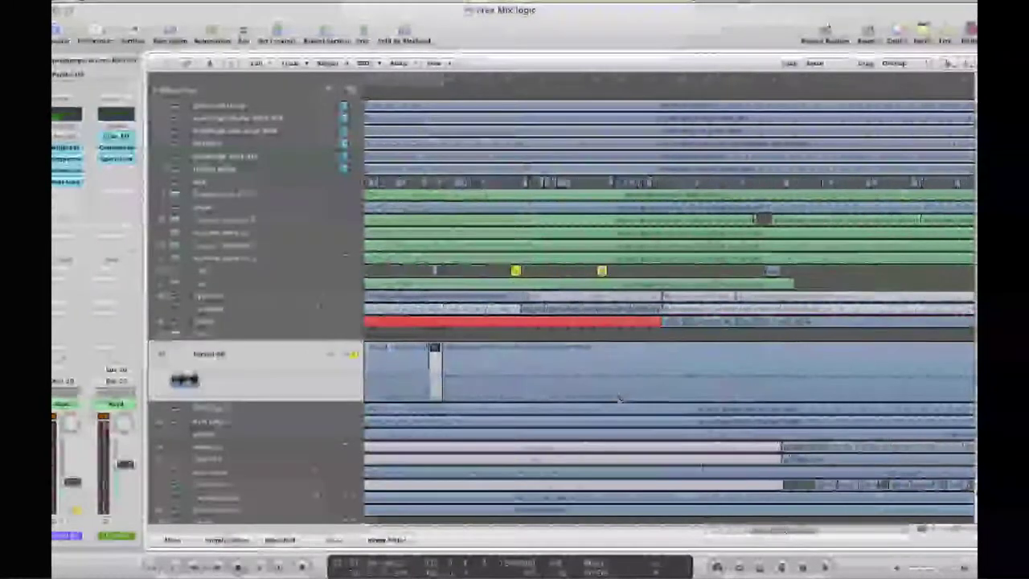
{"action": "left_click", "coordinate": [504, 351]}
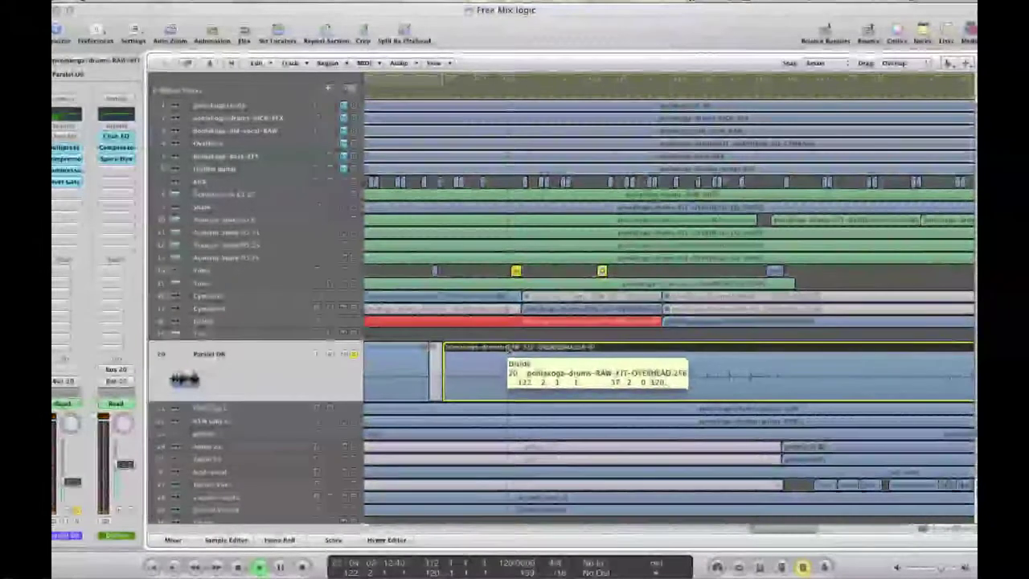
{"action": "left_click", "coordinate": [526, 352]}
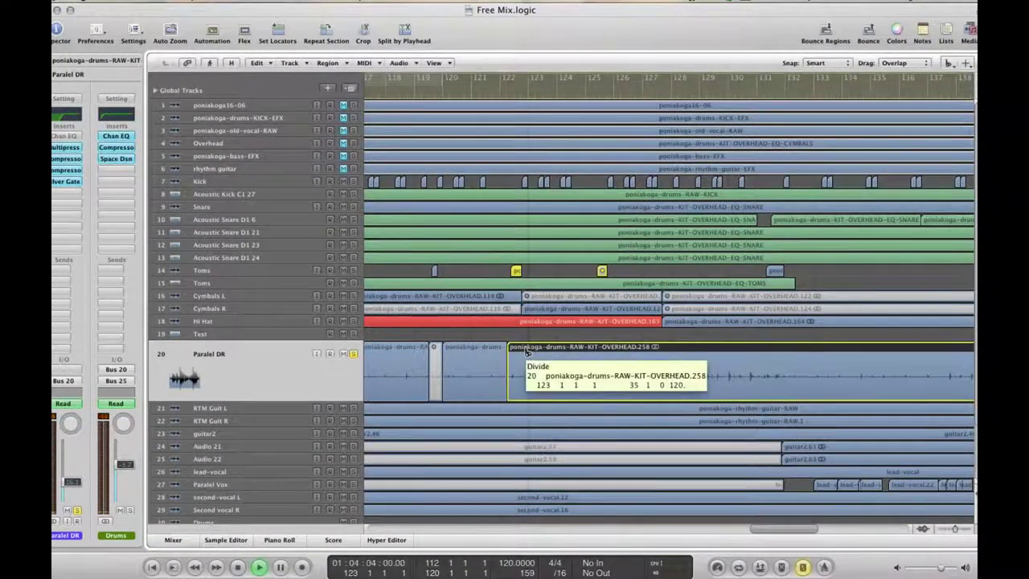
{"action": "left_click_drag", "start_coordinate": [524, 351], "coordinate": [526, 351]}
{"action": "right_click", "coordinate": [519, 353]}
{"action": "left_click", "coordinate": [531, 356]}
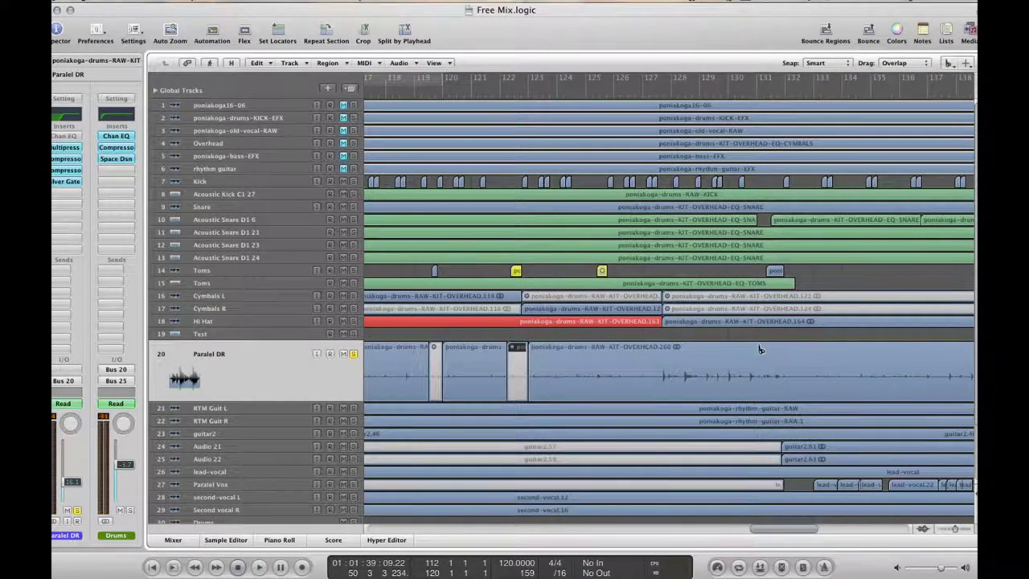
{"action": "left_click_drag", "start_coordinate": [759, 349], "coordinate": [795, 351]}
{"action": "right_click", "coordinate": [787, 358]}
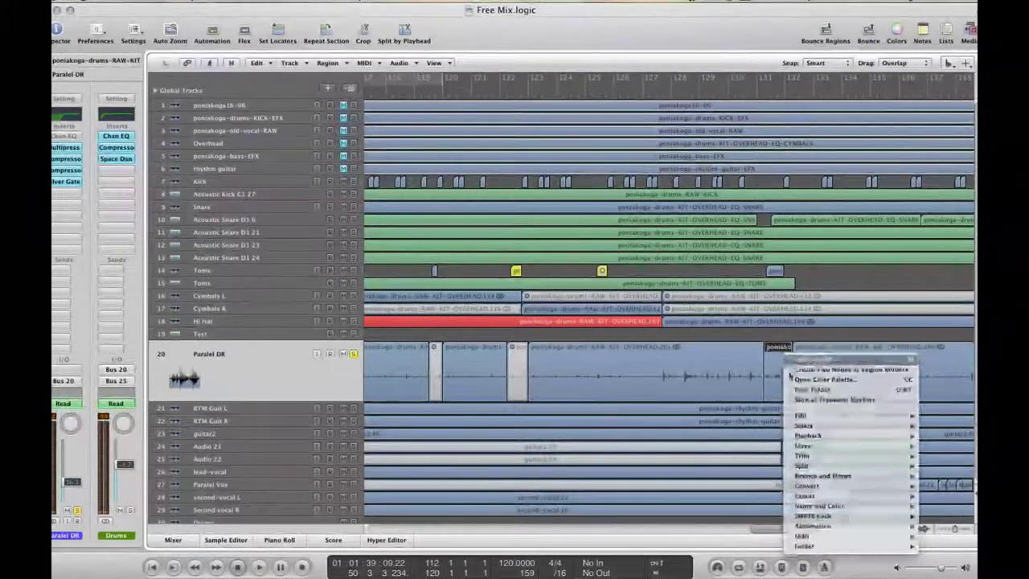
{"action": "left_click", "coordinate": [783, 549]}
{"action": "left_click_drag", "start_coordinate": [812, 529], "coordinate": [627, 529]}
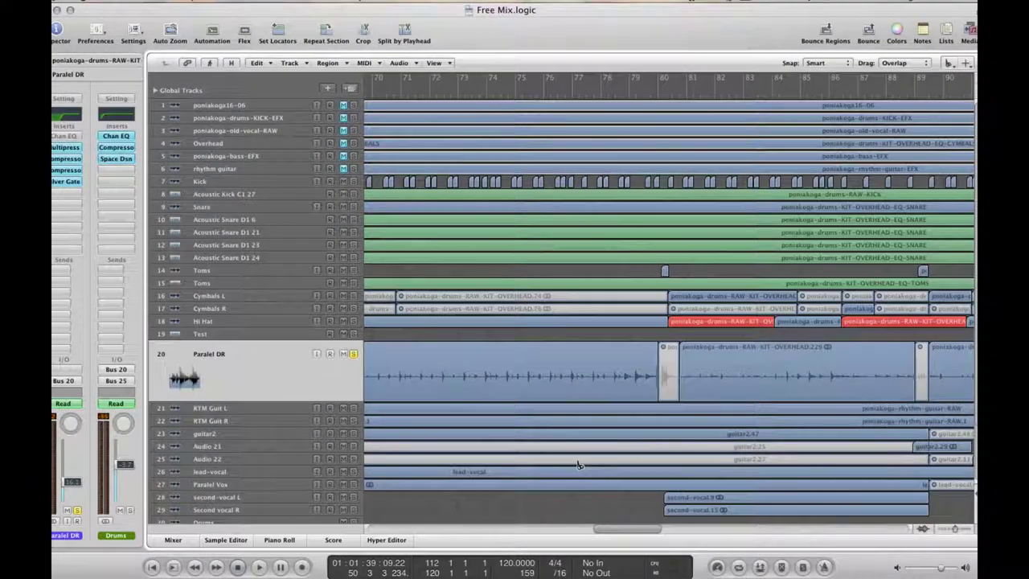
Play the mix, briefly check the Paralel DR Silver Gate settings, and close it with Cmd-W
{"action": "key", "text": "space"}
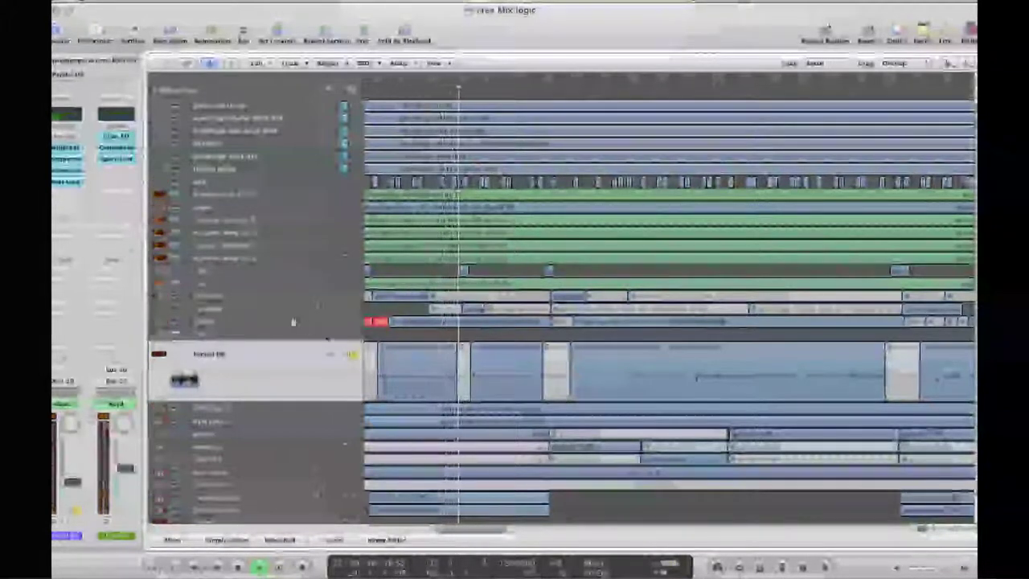
{"action": "left_click", "coordinate": [58, 184]}
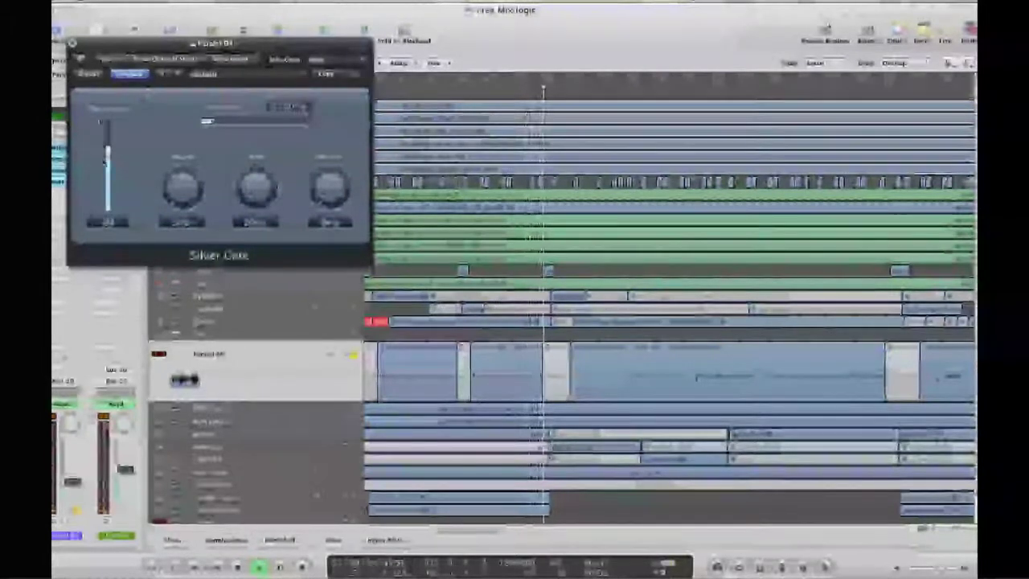
{"action": "key", "text": "super+w"}
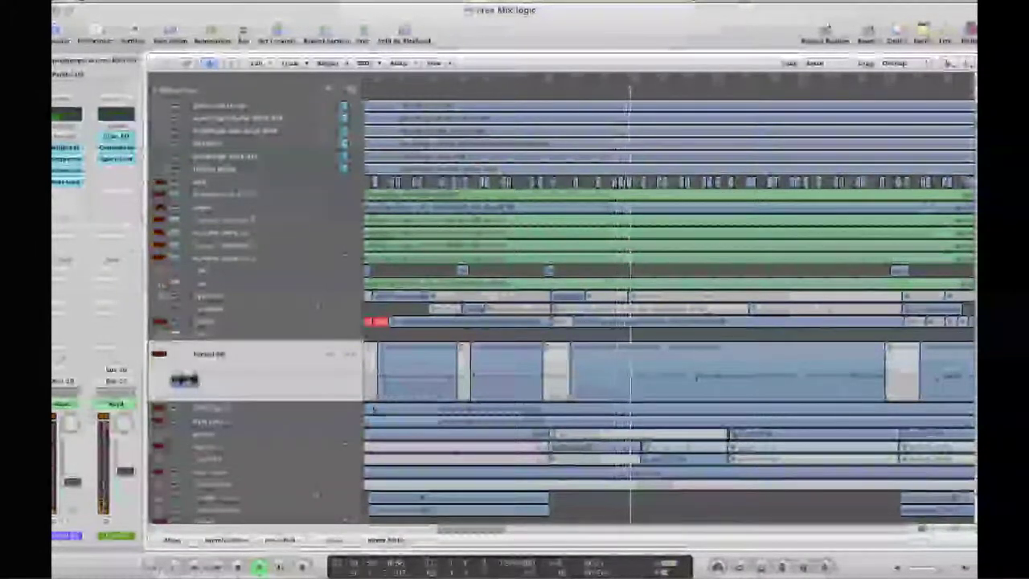
{"action": "scroll", "coordinate": [369, 402], "scroll_direction": "down", "scroll_amount": 3}
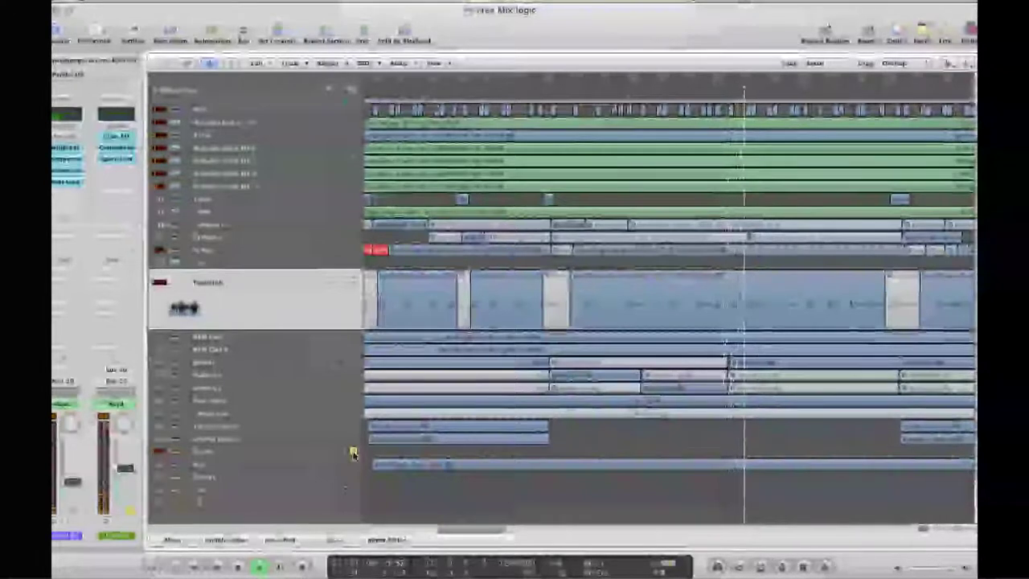
Insert a stereo Channel EQ in an empty Paralel DR insert slot
{"action": "left_click", "coordinate": [71, 195]}
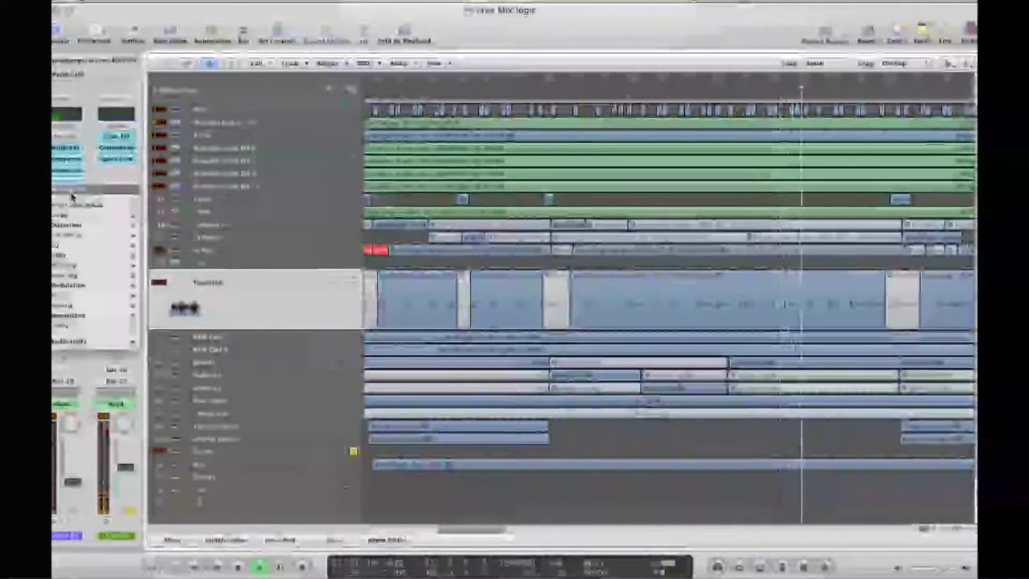
{"action": "left_click", "coordinate": [359, 312]}
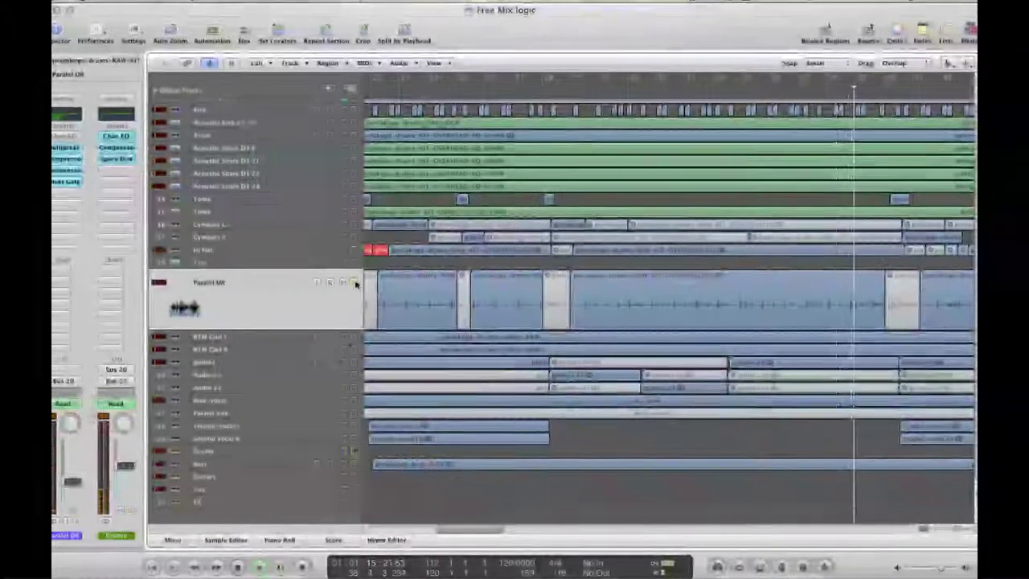
{"action": "left_click", "coordinate": [71, 197]}
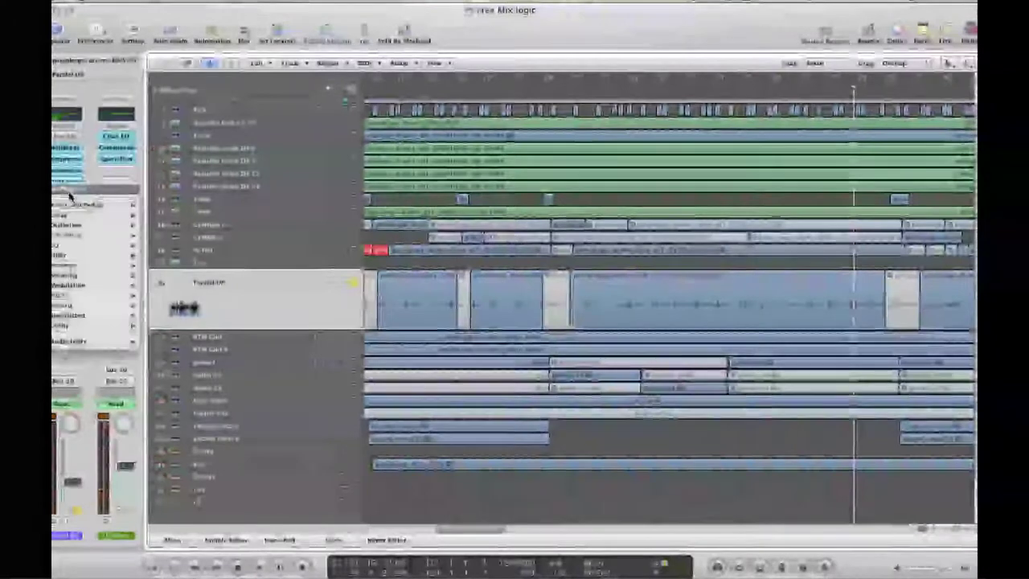
{"action": "mouse_move", "coordinate": [112, 244]}
{"action": "mouse_move", "coordinate": [179, 249]}
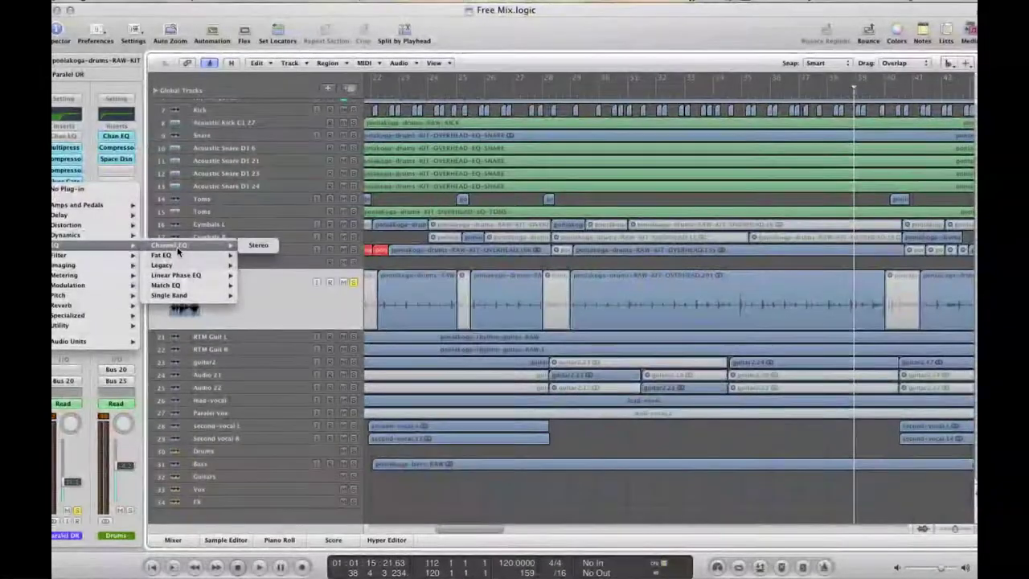
{"action": "left_click", "coordinate": [255, 247]}
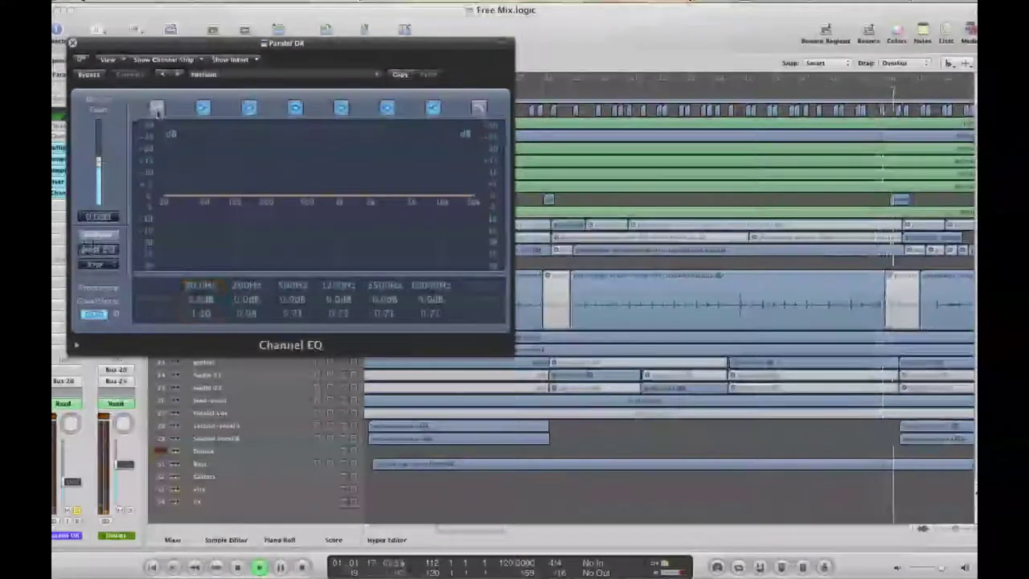
Enable the EQ's low-cut band, boost and narrow band 4, and tweak the other bands
{"action": "left_click", "coordinate": [157, 109]}
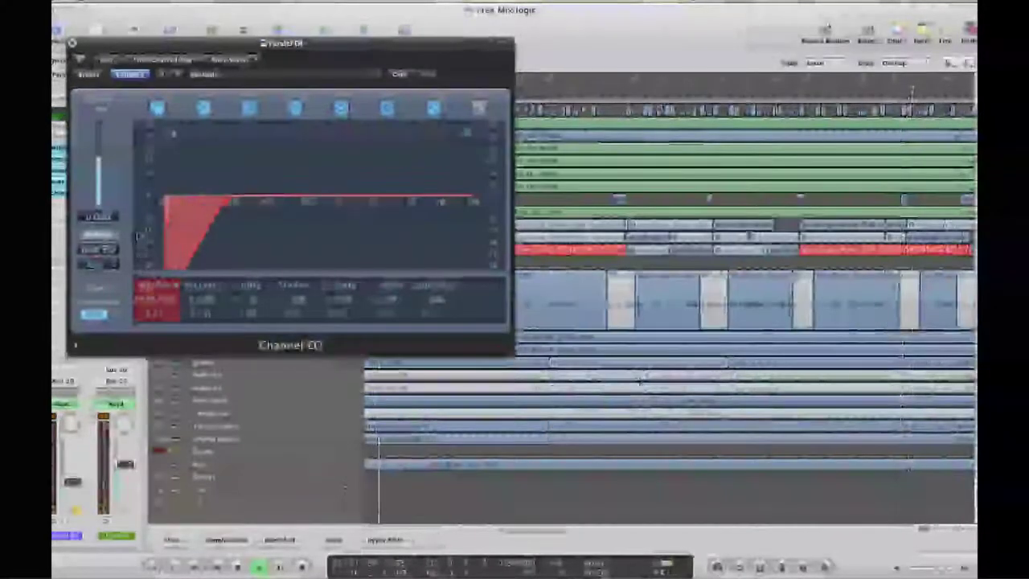
{"action": "left_click_drag", "start_coordinate": [155, 301], "coordinate": [153, 291]}
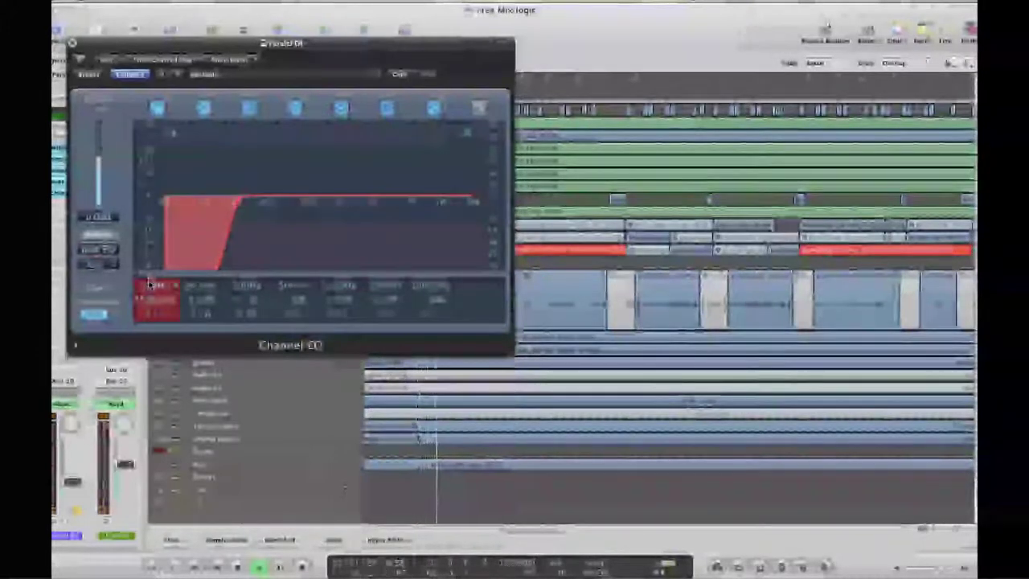
{"action": "left_click", "coordinate": [259, 302]}
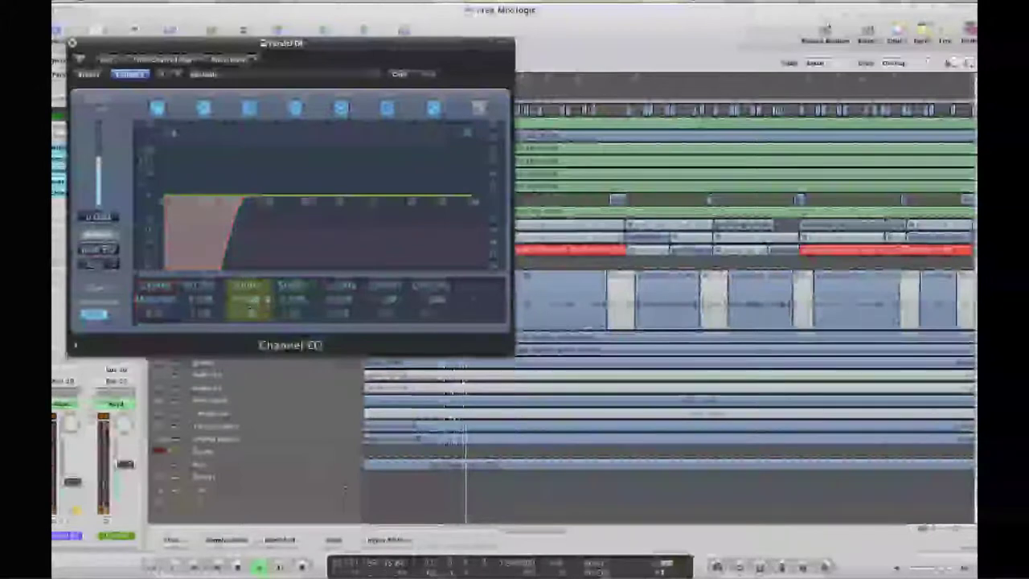
{"action": "left_click_drag", "start_coordinate": [257, 299], "coordinate": [247, 285]}
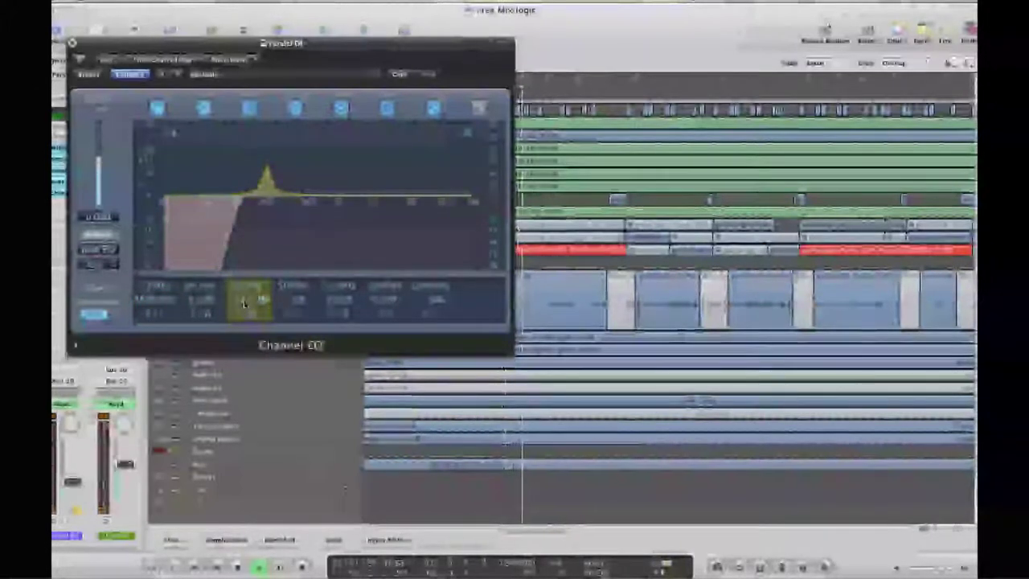
{"action": "left_click_drag", "start_coordinate": [243, 302], "coordinate": [247, 325]}
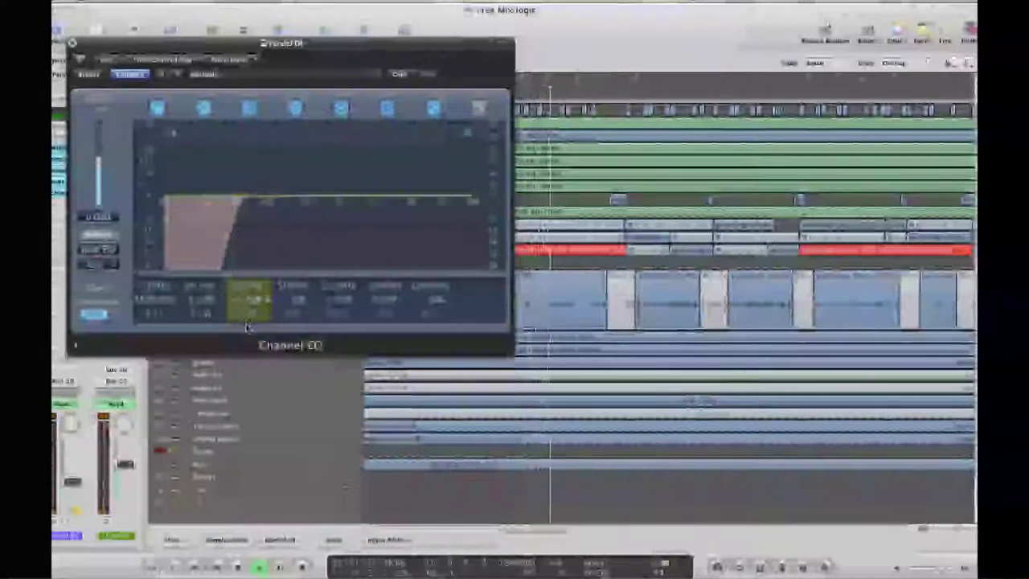
{"action": "left_click_drag", "start_coordinate": [295, 299], "coordinate": [299, 276]}
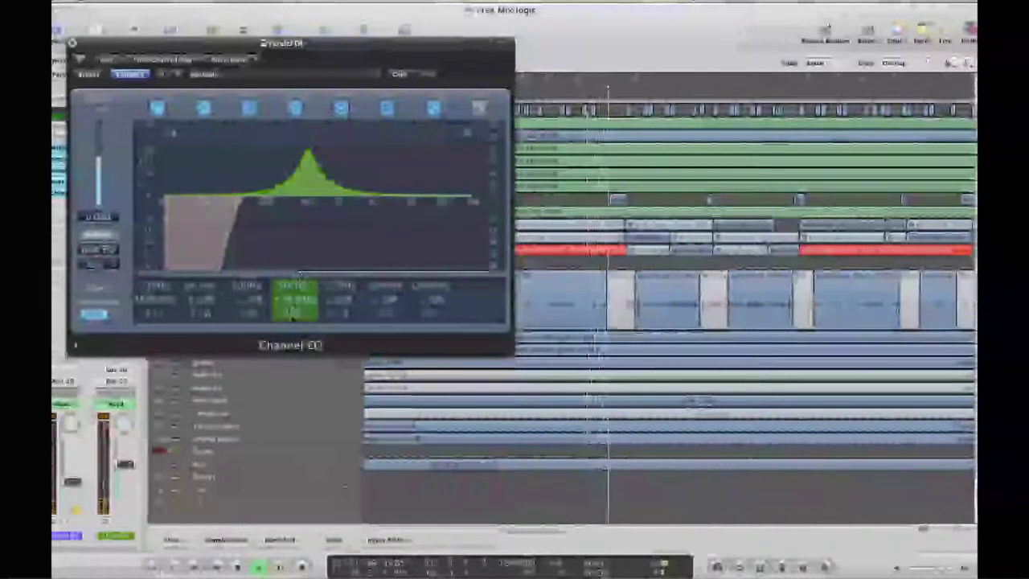
{"action": "left_click_drag", "start_coordinate": [293, 317], "coordinate": [294, 350]}
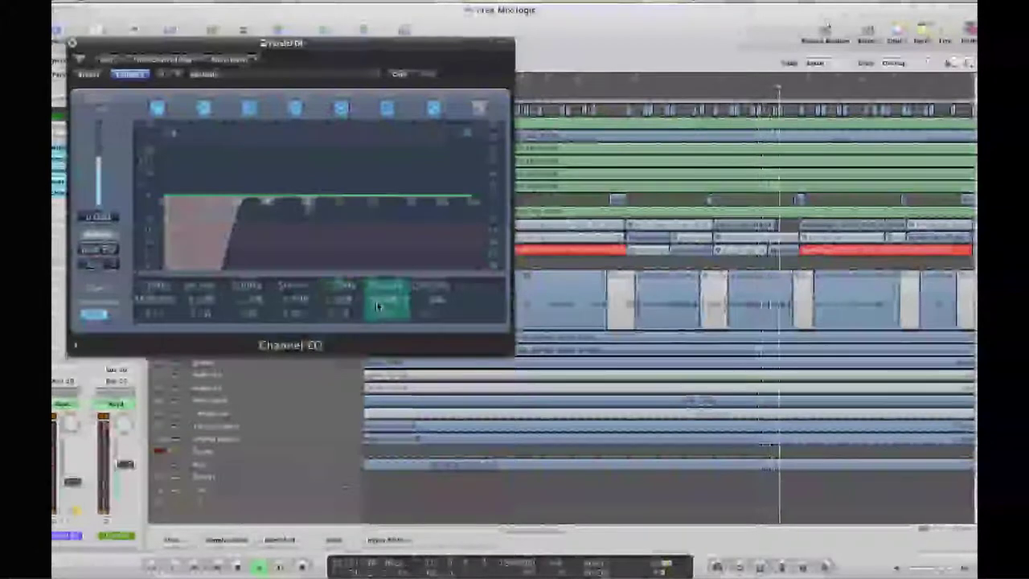
{"action": "left_click_drag", "start_coordinate": [158, 289], "coordinate": [158, 299]}
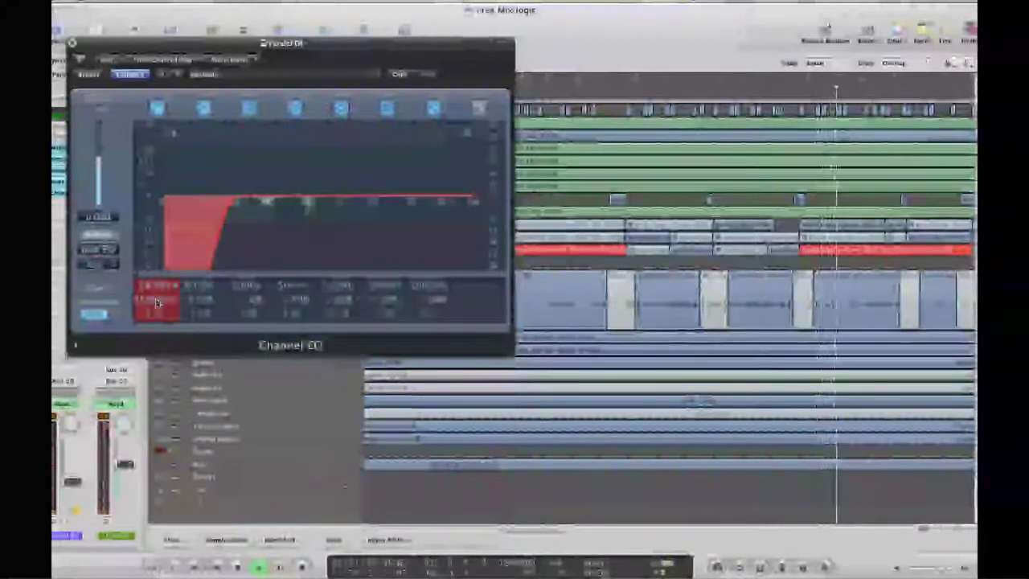
{"action": "mouse_move", "coordinate": [383, 318]}
{"action": "left_mouse_down"}
{"action": "mouse_move", "coordinate": [380, 306]}
{"action": "mouse_move", "coordinate": [376, 319]}
{"action": "left_mouse_up"}
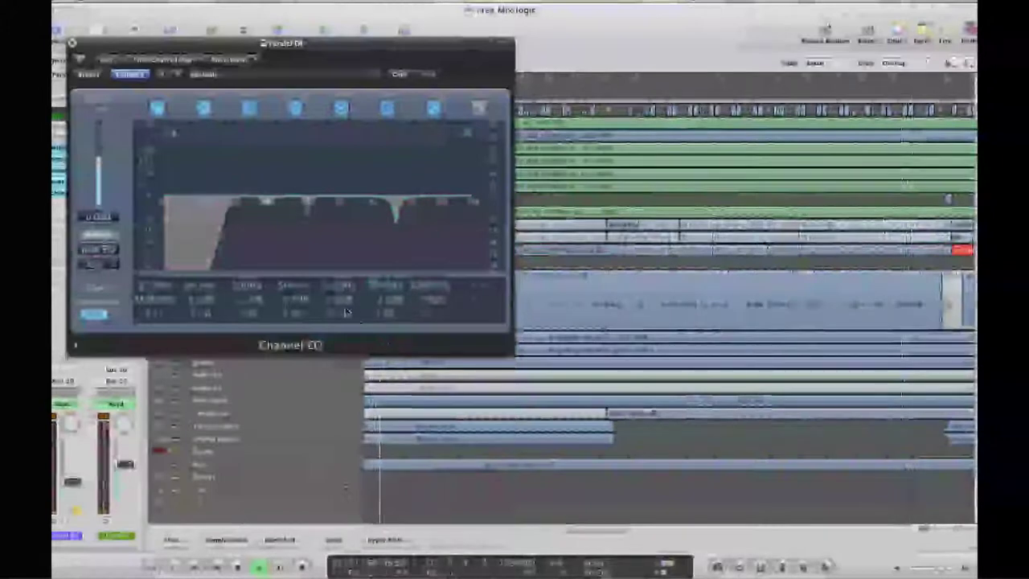
{"action": "left_click", "coordinate": [72, 44]}
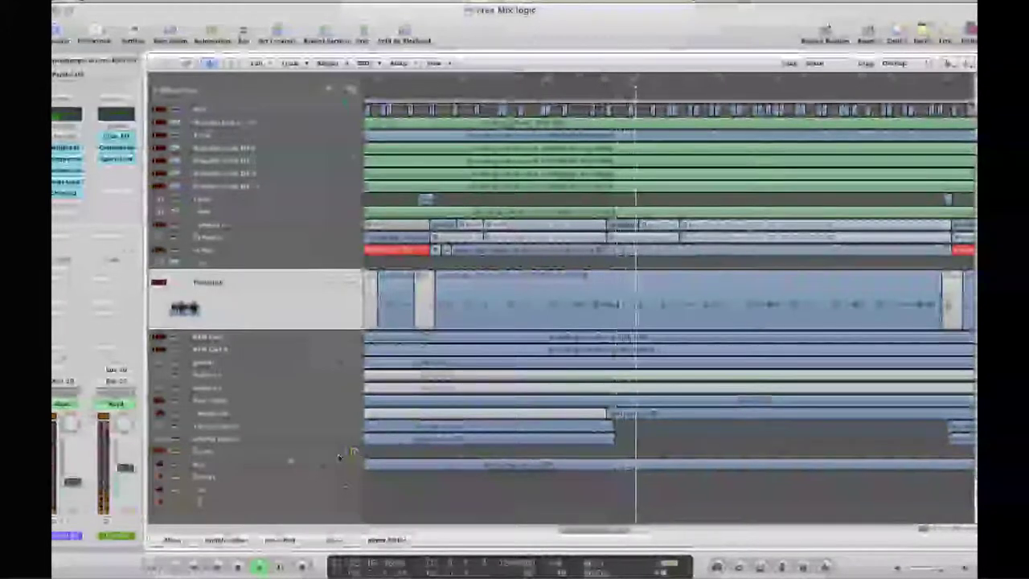
Set the Drums Space Designer EQ low band to 110 Hz and the high band's gain to 0 dB
{"action": "left_click", "coordinate": [254, 447]}
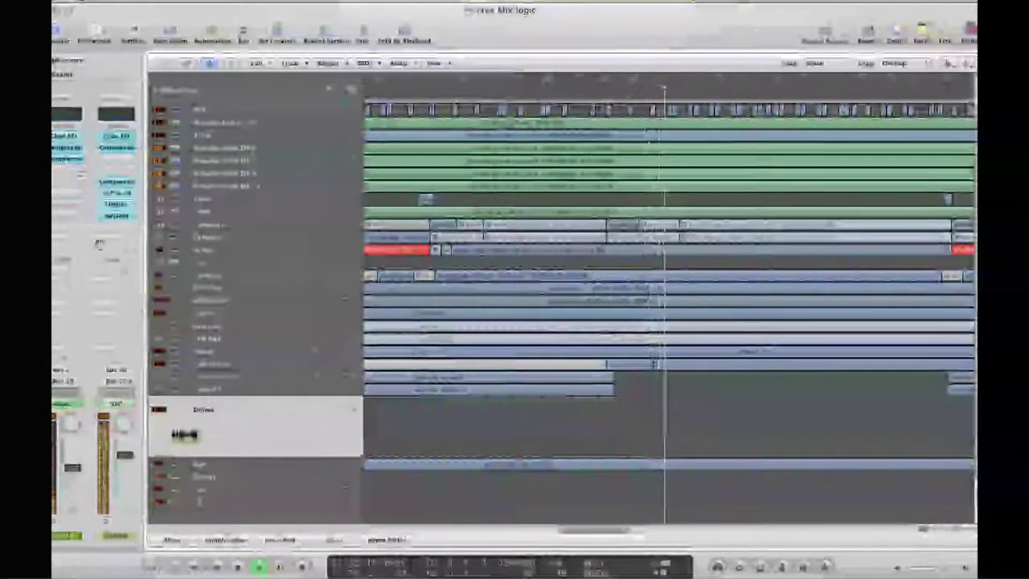
{"action": "left_click", "coordinate": [68, 160]}
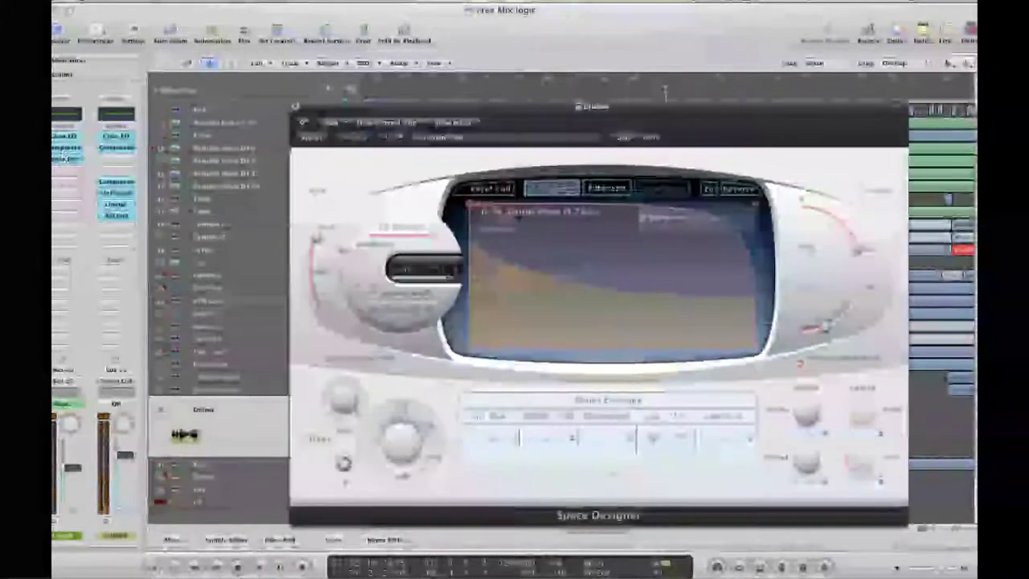
{"action": "left_click", "coordinate": [708, 190]}
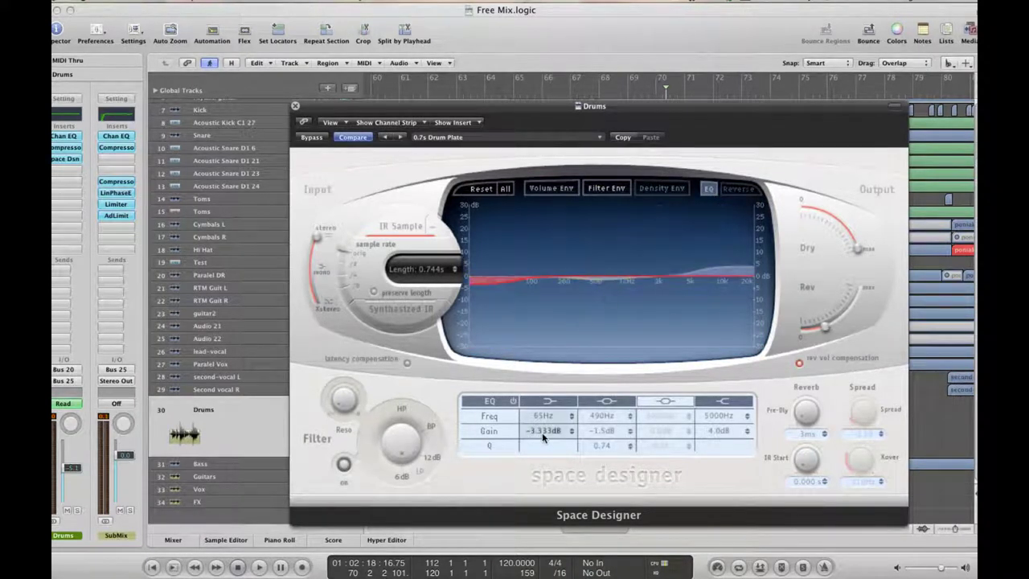
{"action": "left_click_drag", "start_coordinate": [540, 417], "coordinate": [537, 433]}
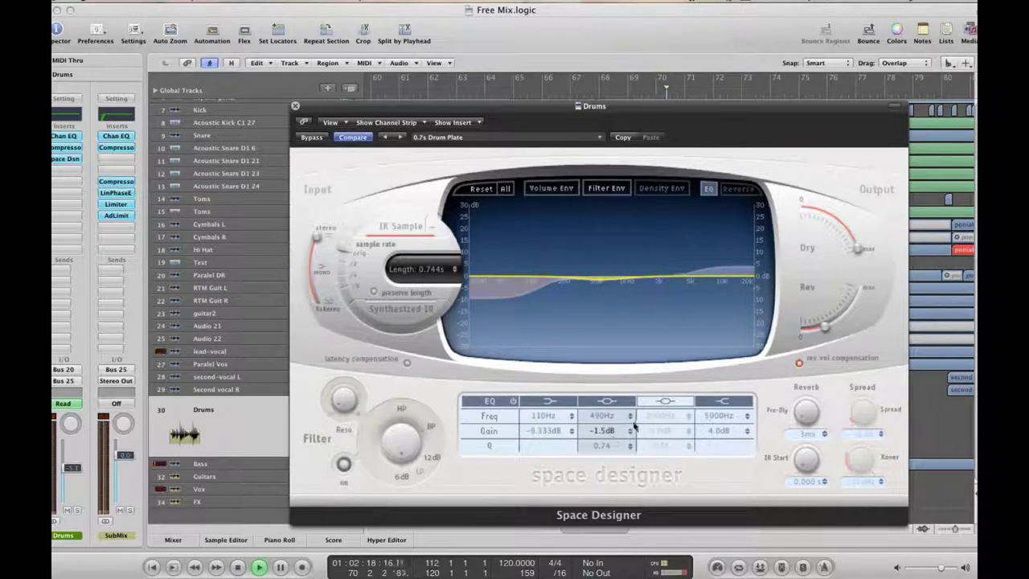
{"action": "left_click", "coordinate": [720, 430], "text": "alt"}
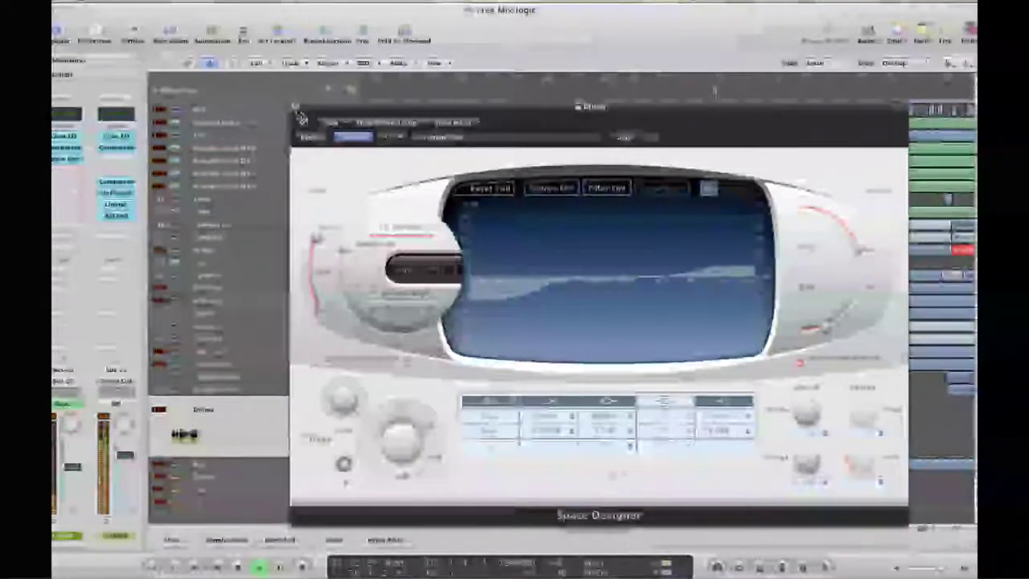
{"action": "left_click", "coordinate": [295, 109]}
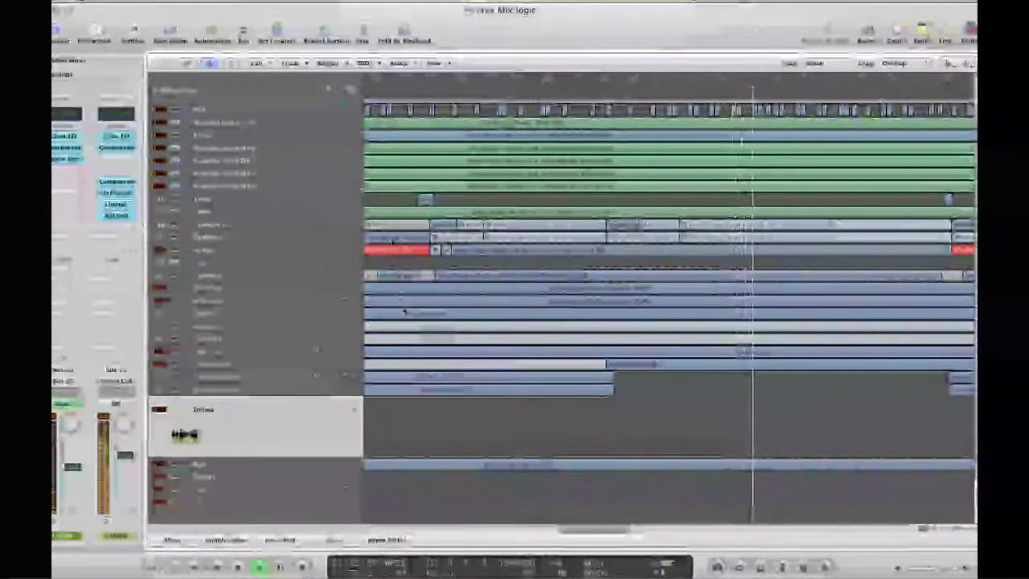
Side-chain the Guitars bus Compressor from Audio 2 (lead-vocal)
{"action": "left_click_drag", "start_coordinate": [234, 473], "coordinate": [229, 475]}
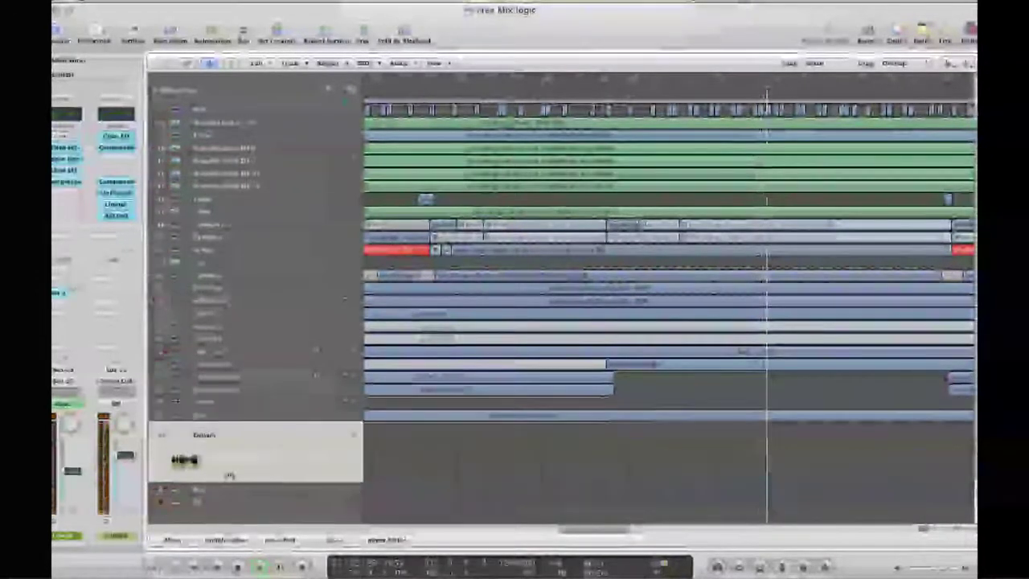
{"action": "left_click", "coordinate": [68, 185]}
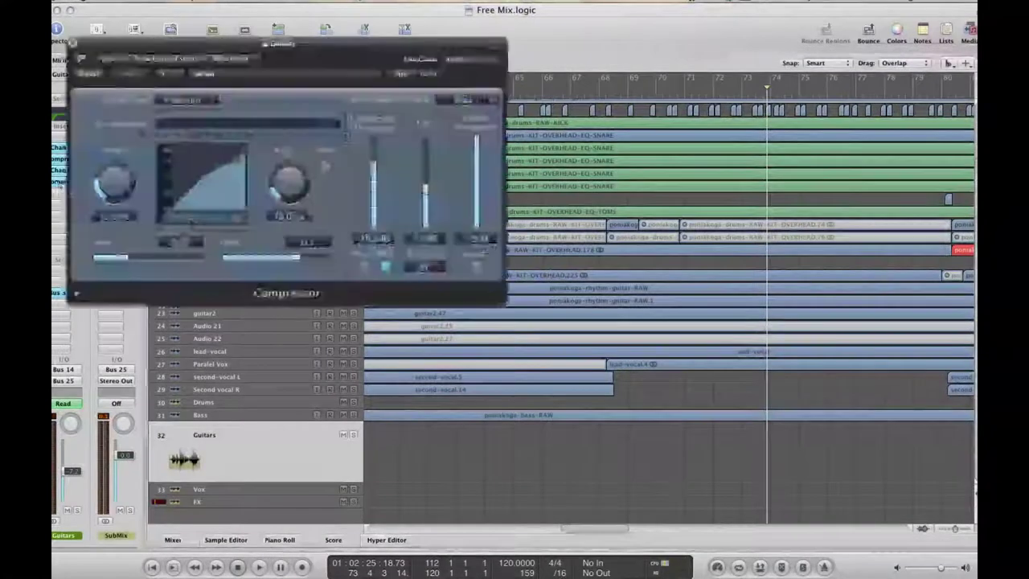
{"action": "left_click", "coordinate": [457, 59]}
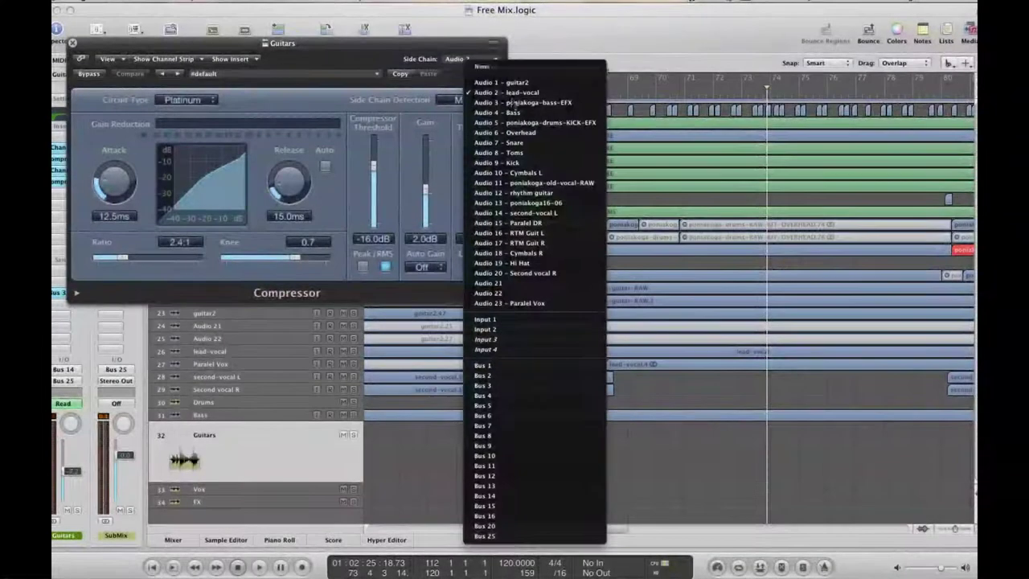
{"action": "left_click", "coordinate": [514, 95]}
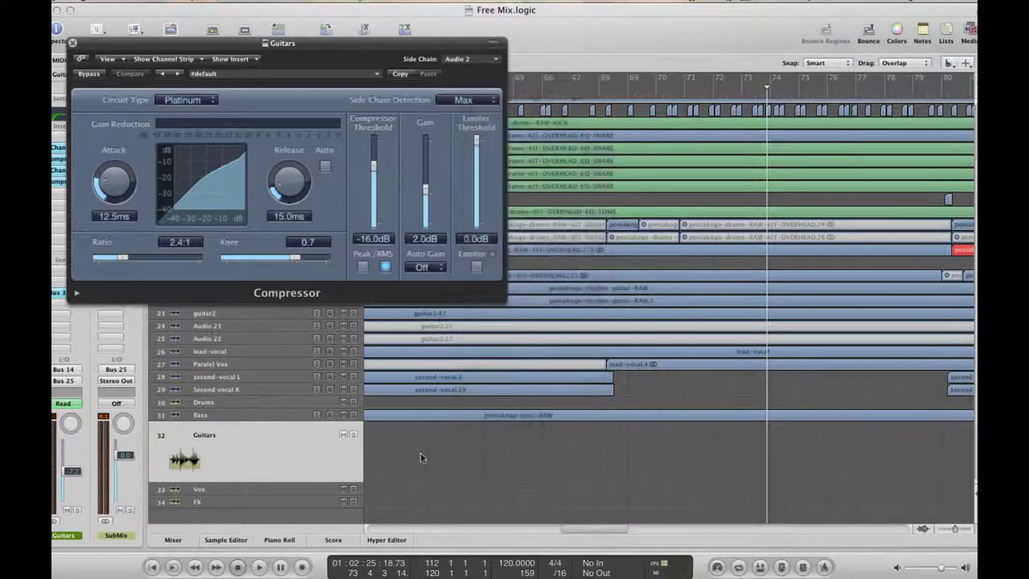
Start playback and drag a cycle range in the ruler to loop that section
{"action": "key", "text": "space"}
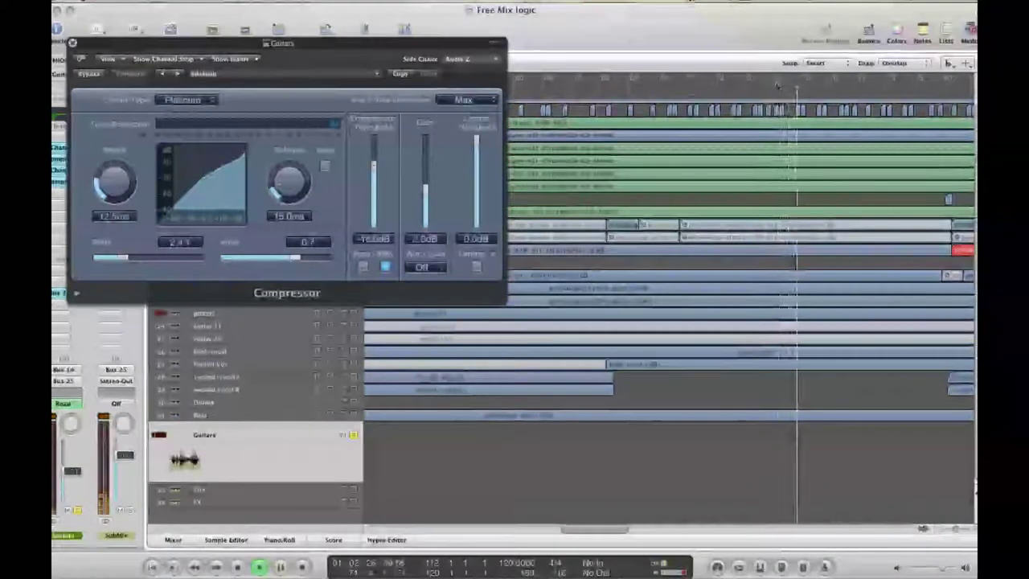
{"action": "left_click_drag", "start_coordinate": [770, 78], "coordinate": [886, 80]}
{"action": "left_click_drag", "start_coordinate": [278, 43], "coordinate": [575, 98]}
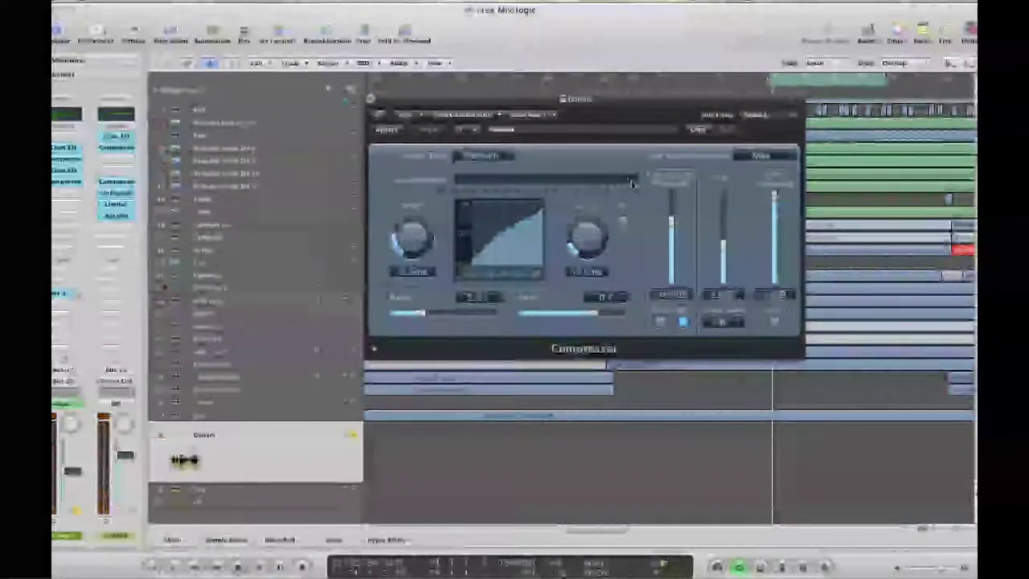
Switch the compressor detection to peak, show its extended parameters and restart the loop
{"action": "left_click", "coordinate": [657, 320]}
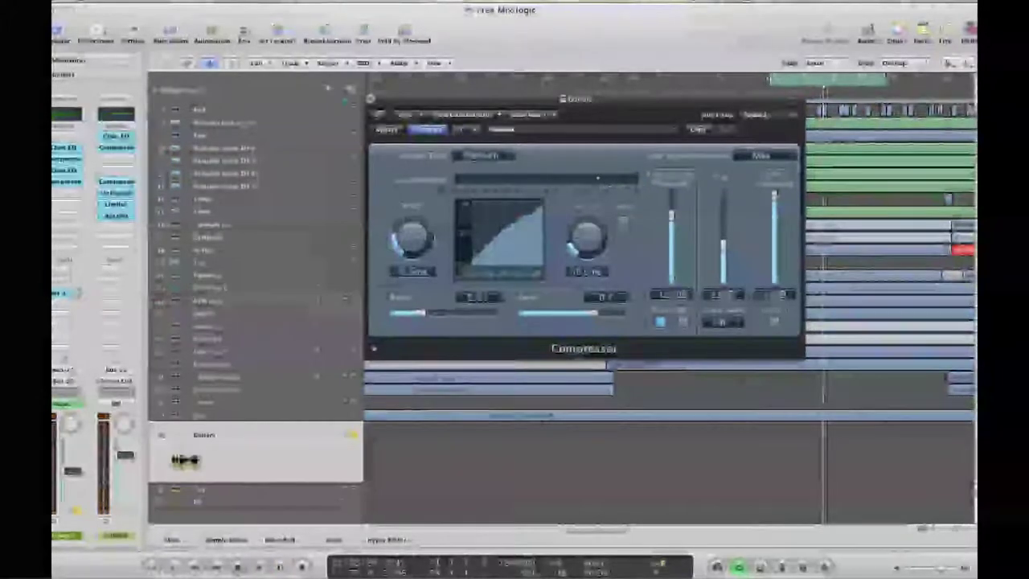
{"action": "left_click", "coordinate": [375, 349]}
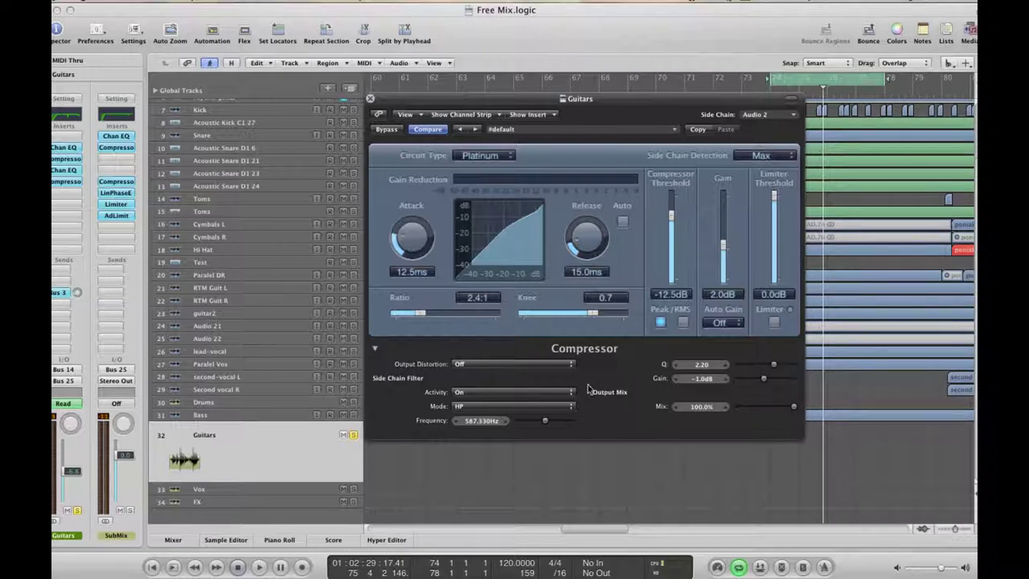
{"action": "key", "text": "space"}
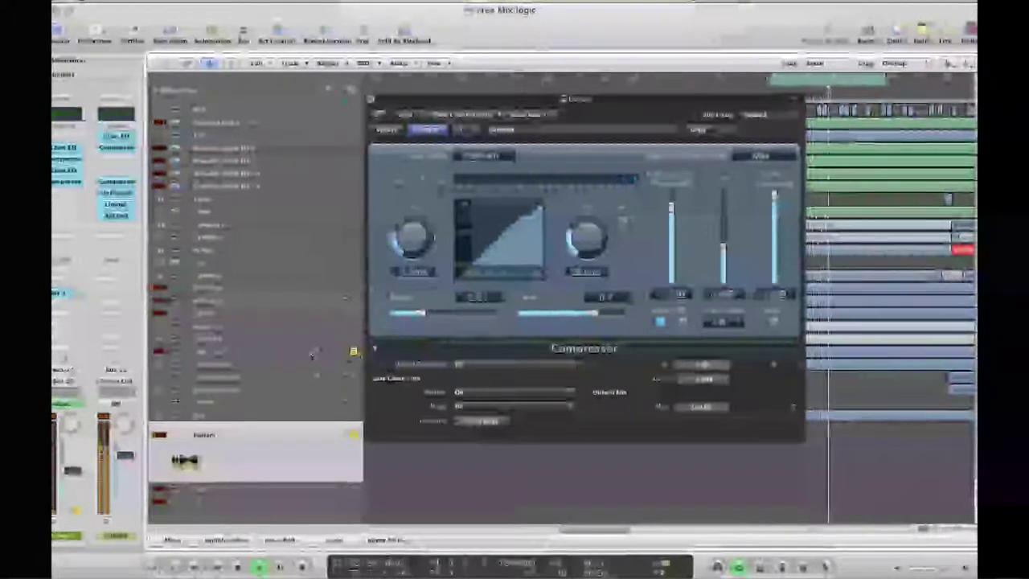
Turn off the loop, play the song and close the Guitars compressor window
{"action": "left_click", "coordinate": [817, 82]}
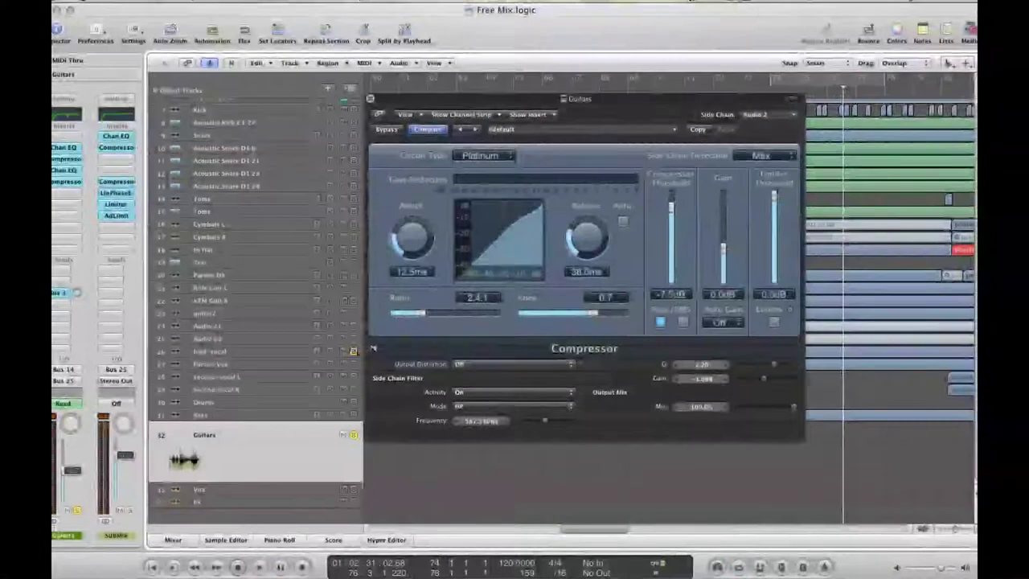
{"action": "key", "text": "space"}
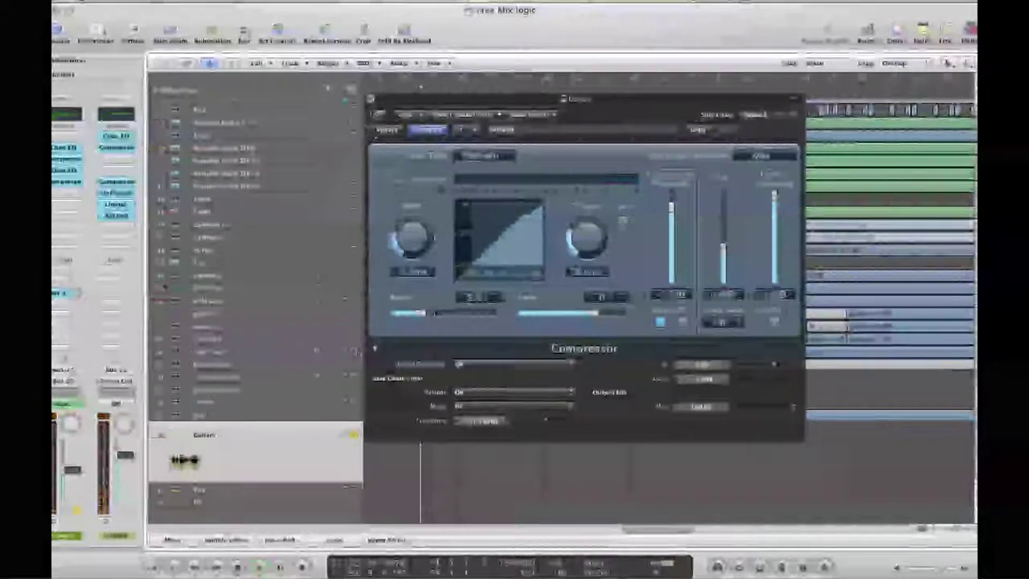
{"action": "key", "text": "super+w"}
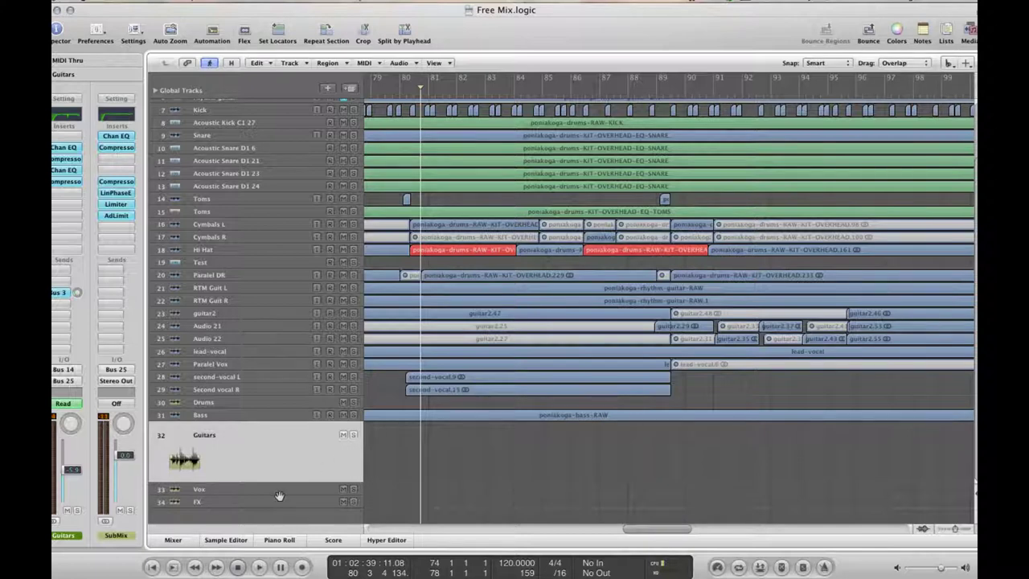
Play the arrangement and open the SubMix bus's first (default VCA) compressor
{"action": "key", "text": "space"}
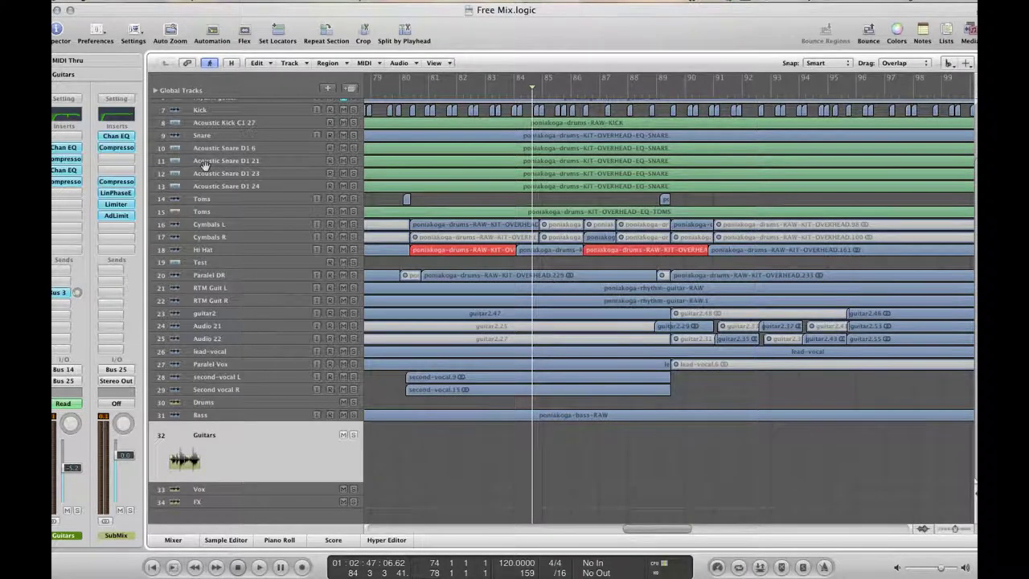
{"action": "key", "text": "space"}
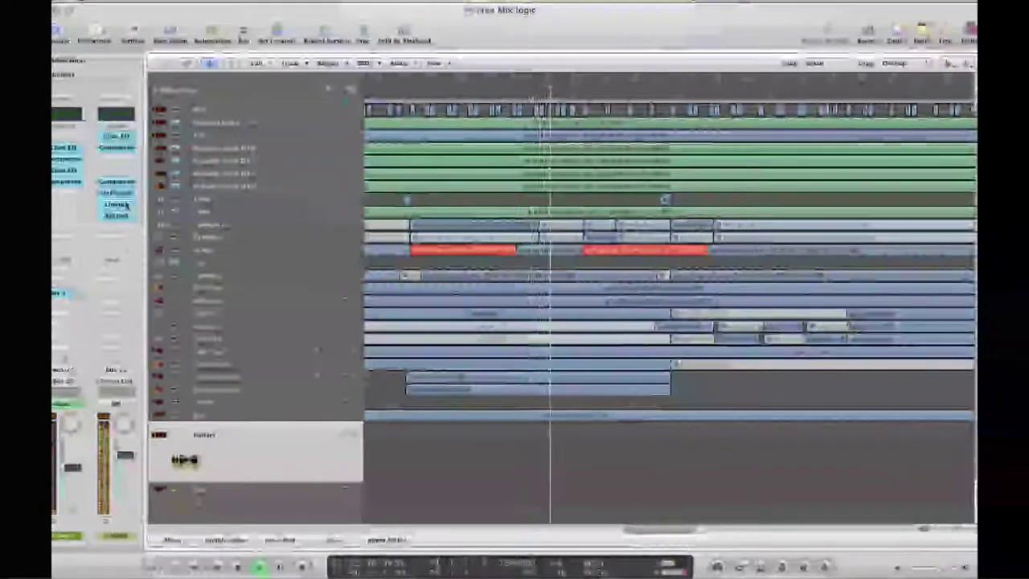
{"action": "left_click", "coordinate": [113, 150]}
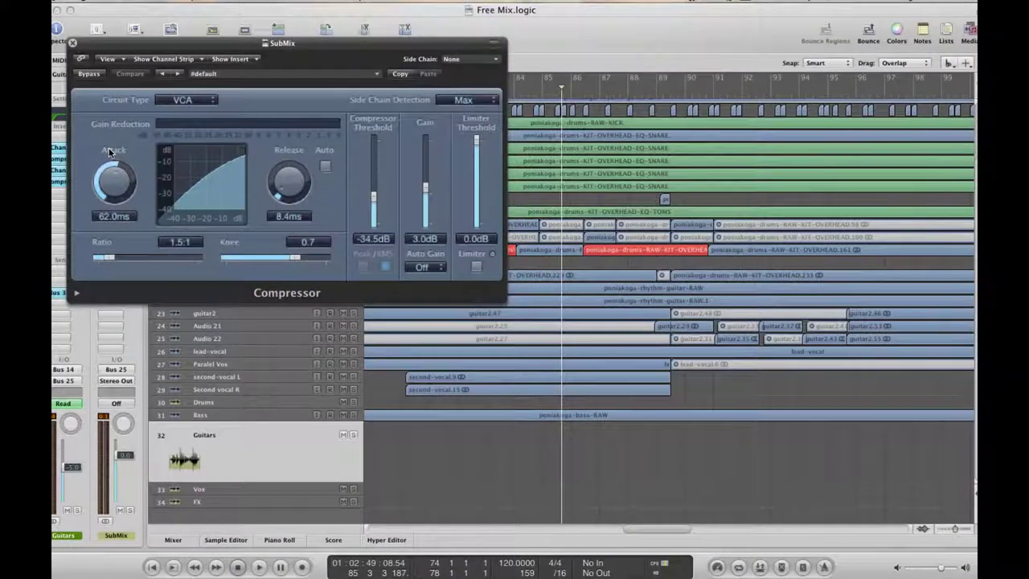
Close the VCA compressor, inspect the SubMix Channel EQ, then open the second SubMix compressor
{"action": "key", "text": "space"}
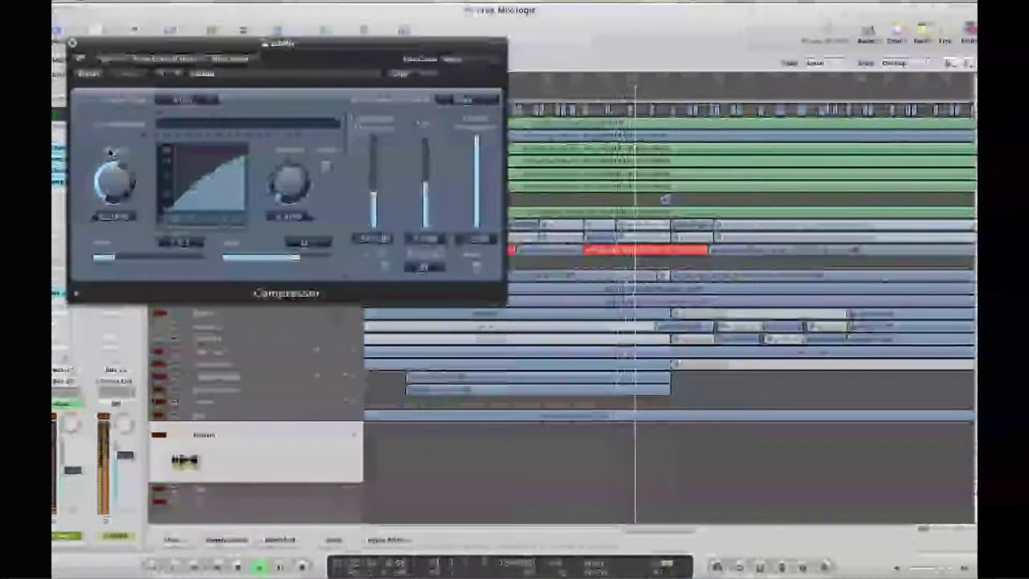
{"action": "left_click", "coordinate": [71, 42]}
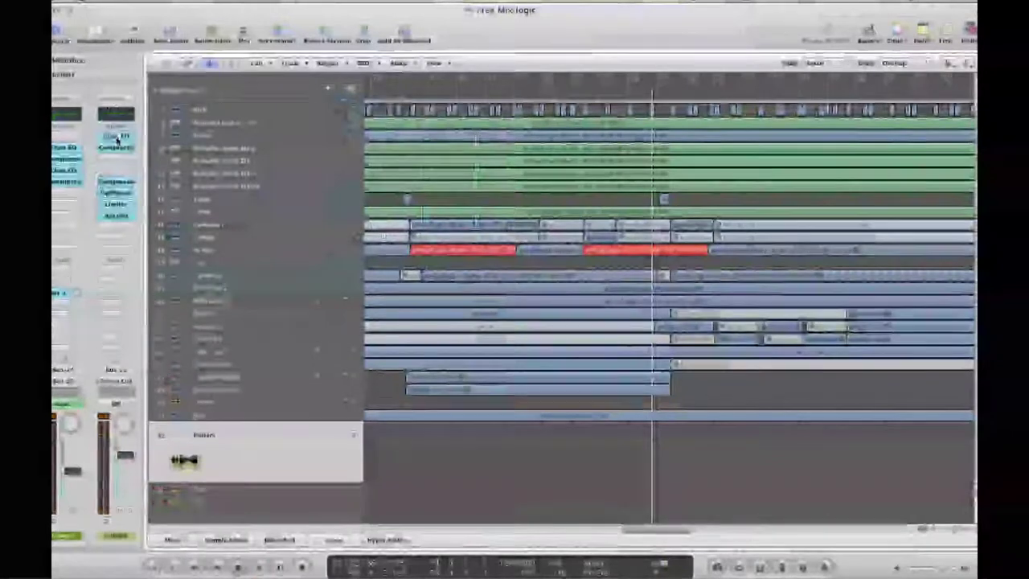
{"action": "left_click", "coordinate": [117, 137]}
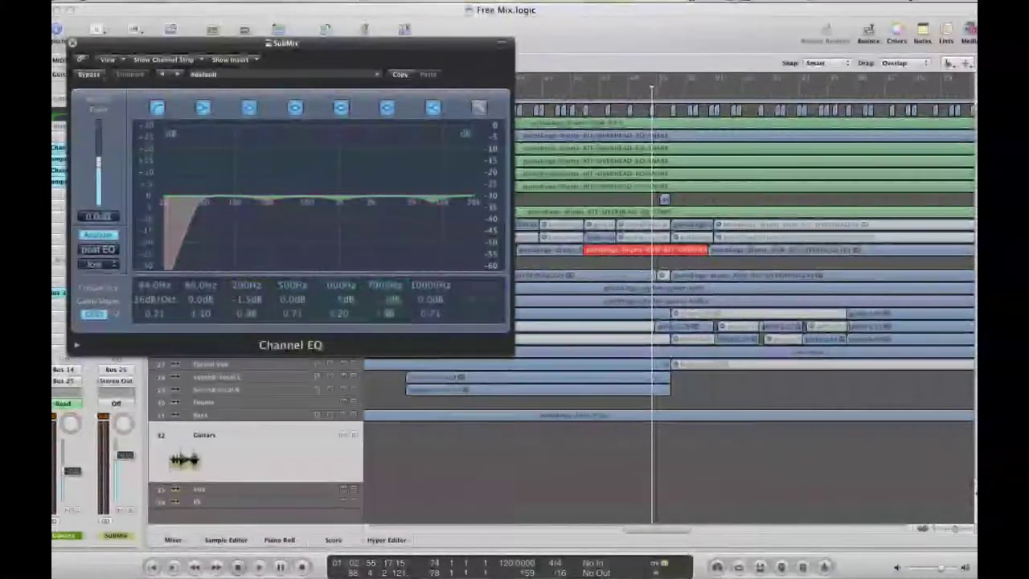
{"action": "left_click", "coordinate": [72, 43]}
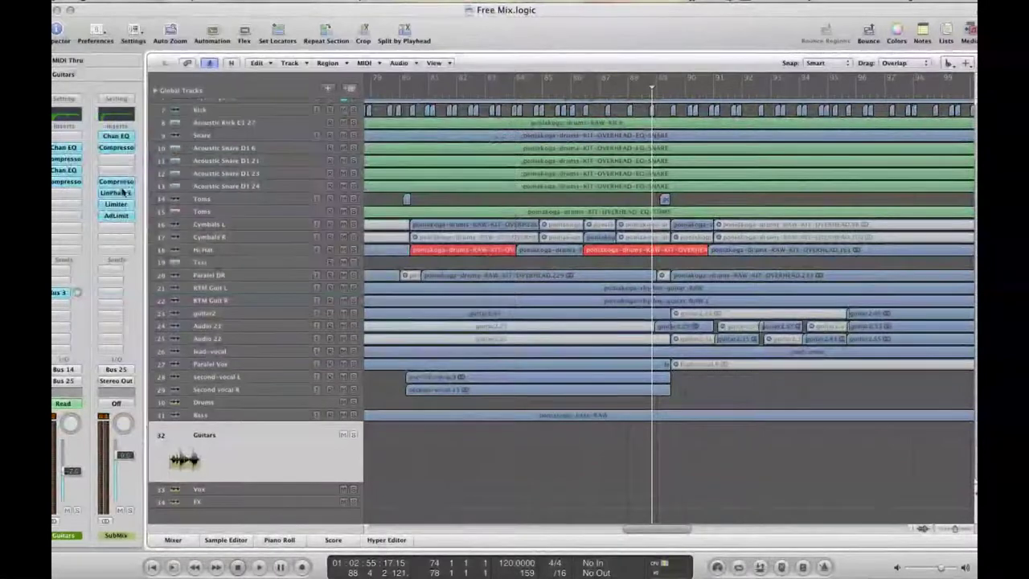
{"action": "left_click", "coordinate": [116, 182]}
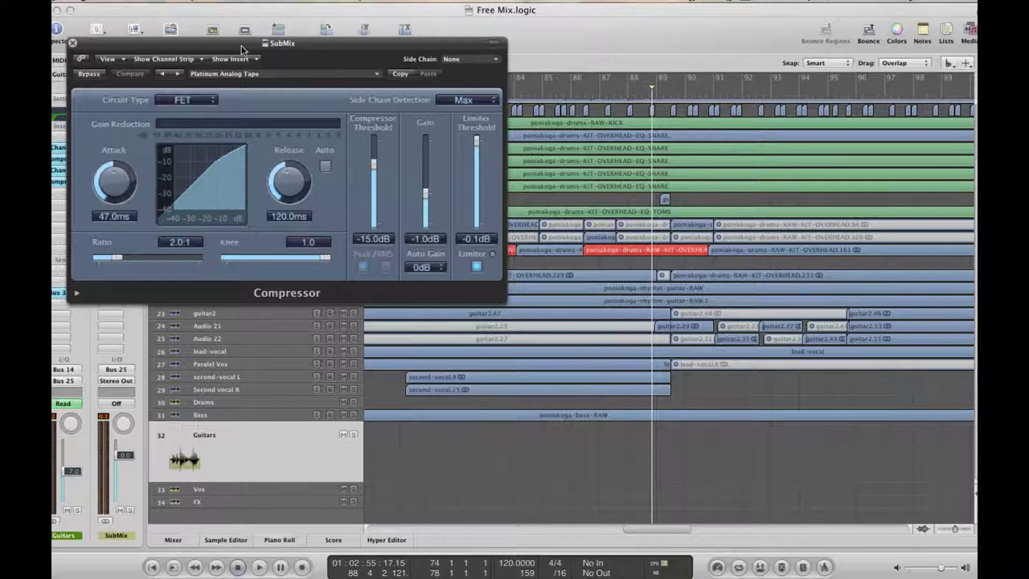
Move the Platinum Analog Tape compressor window aside, then briefly recheck the VCA compressor during playback
{"action": "left_click_drag", "start_coordinate": [241, 50], "coordinate": [500, 103]}
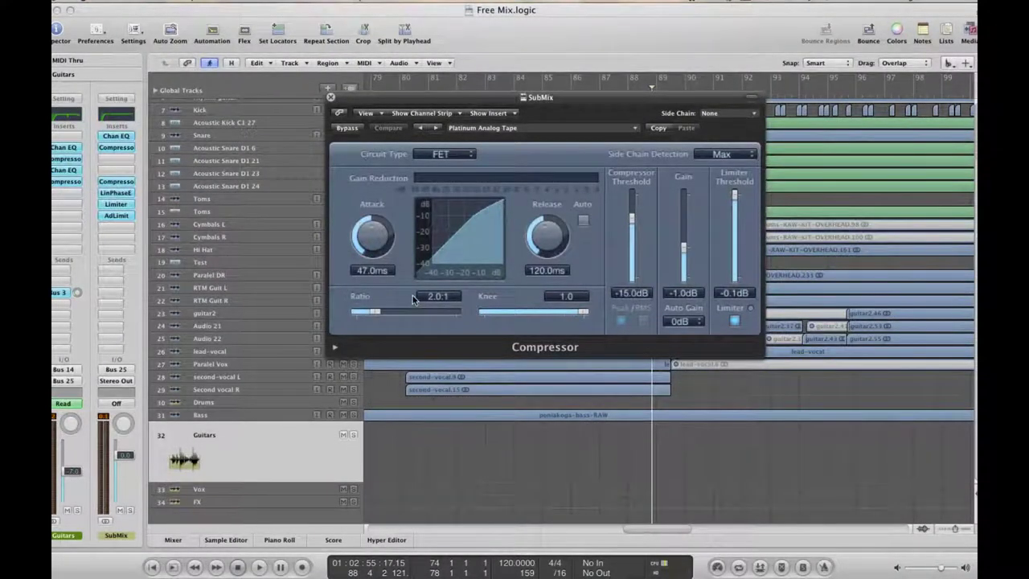
{"action": "key", "text": "space"}
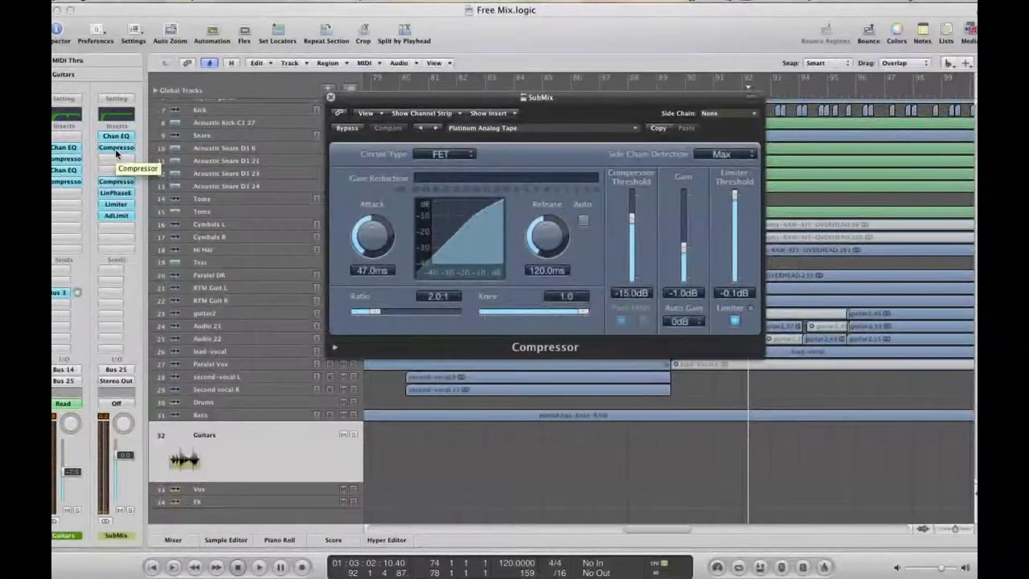
{"action": "left_click", "coordinate": [115, 149]}
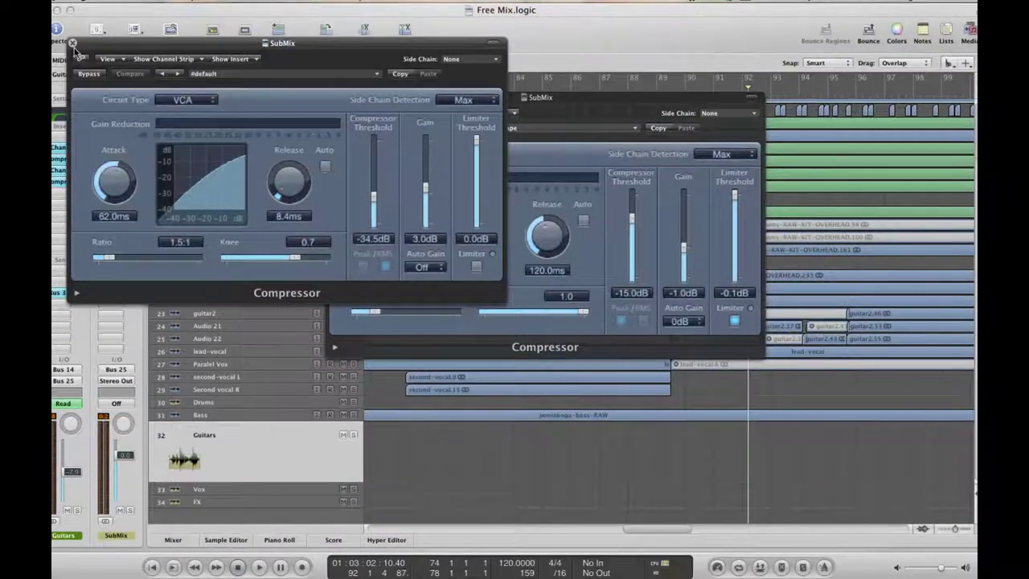
{"action": "left_click", "coordinate": [73, 43]}
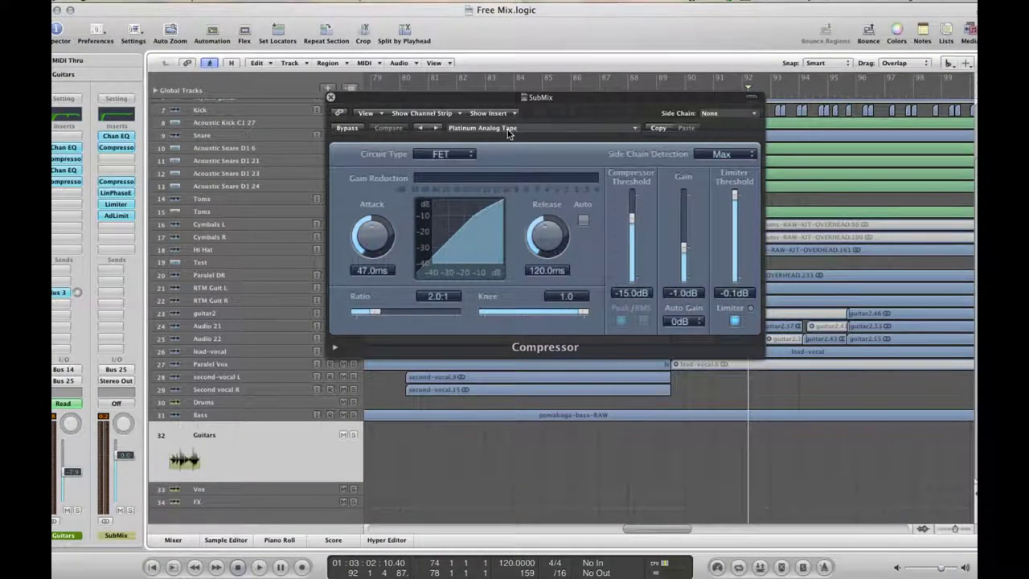
Reselect the 05 Compressor Tools > Platinum Analog Tape preset, then bypass the compressor during playback
{"action": "left_click", "coordinate": [508, 130]}
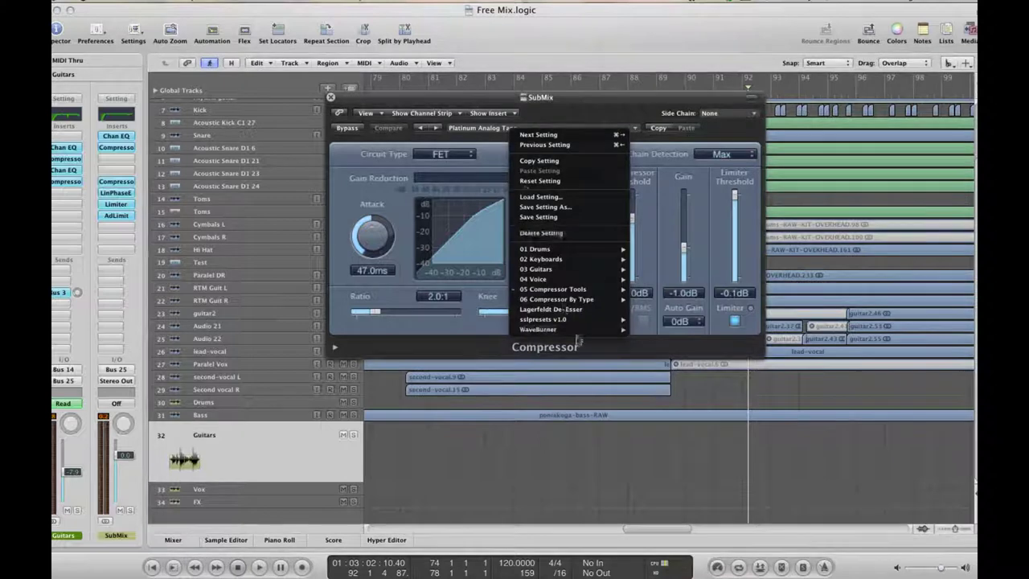
{"action": "mouse_move", "coordinate": [560, 291]}
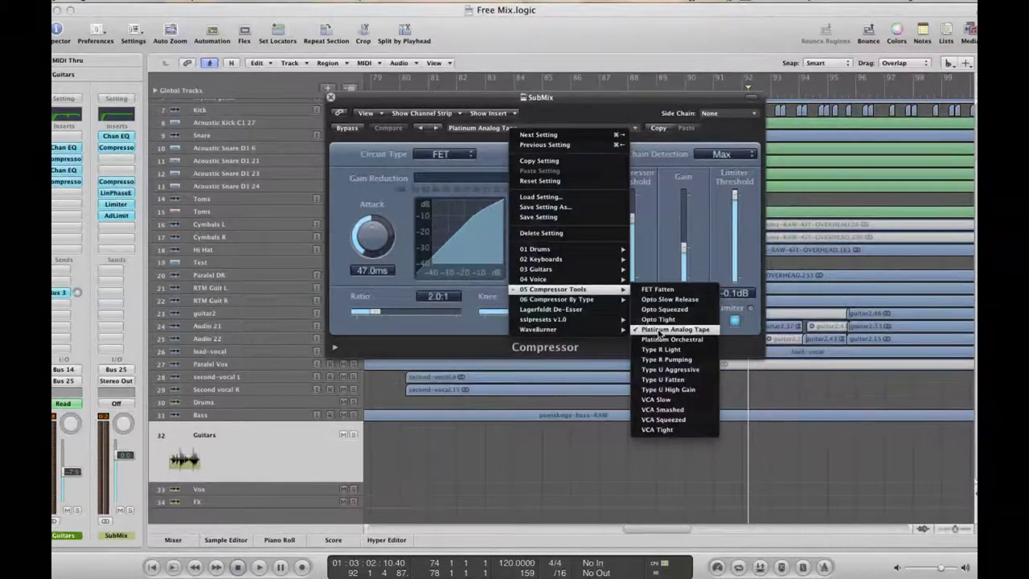
{"action": "left_click", "coordinate": [416, 343]}
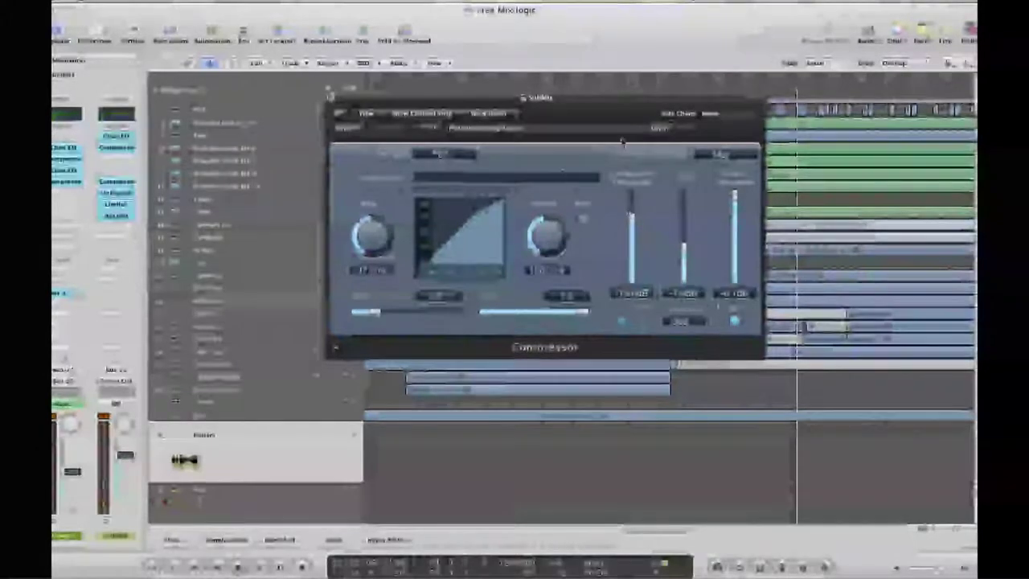
{"action": "key", "text": "space"}
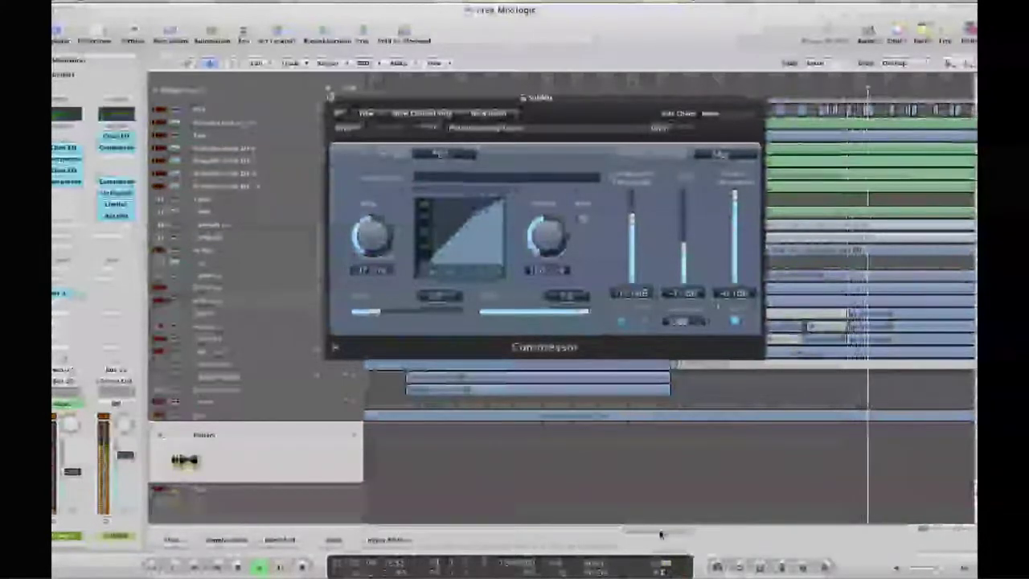
{"action": "left_click", "coordinate": [348, 130]}
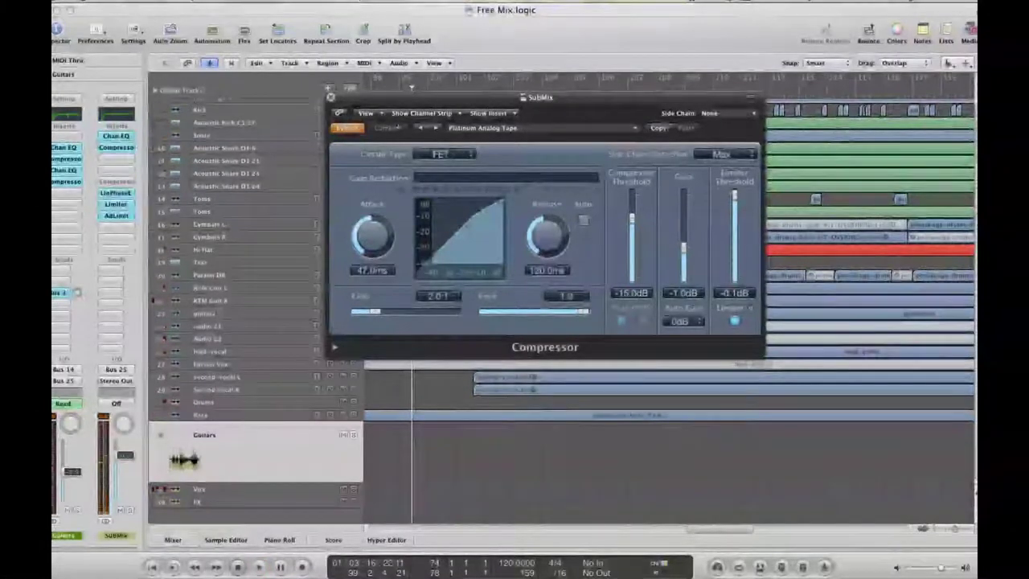
Loop the section starting at bar 99, then stop playback and remove the cycle range
{"action": "left_click_drag", "start_coordinate": [406, 83], "coordinate": [514, 80]}
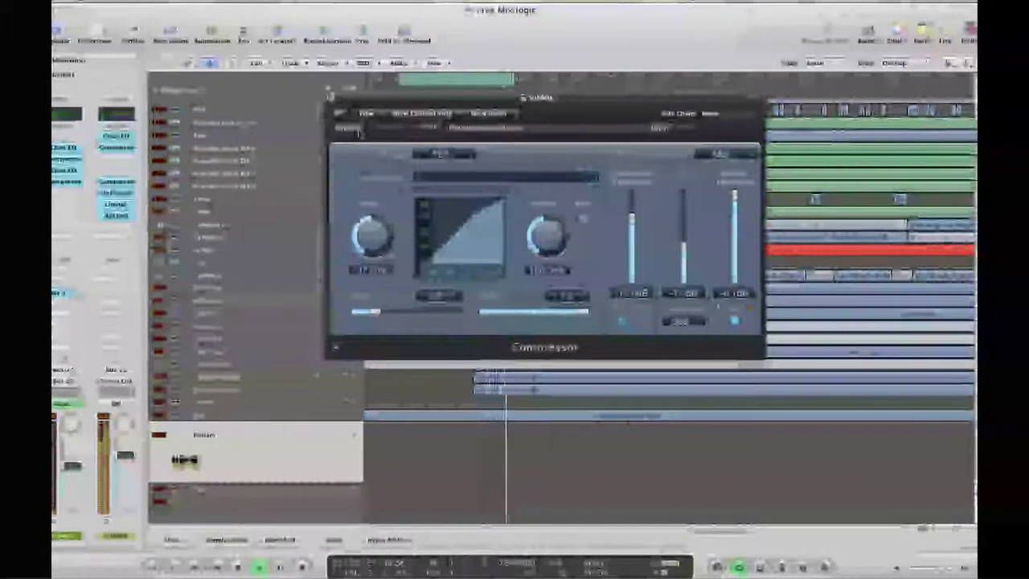
{"action": "key", "text": "space"}
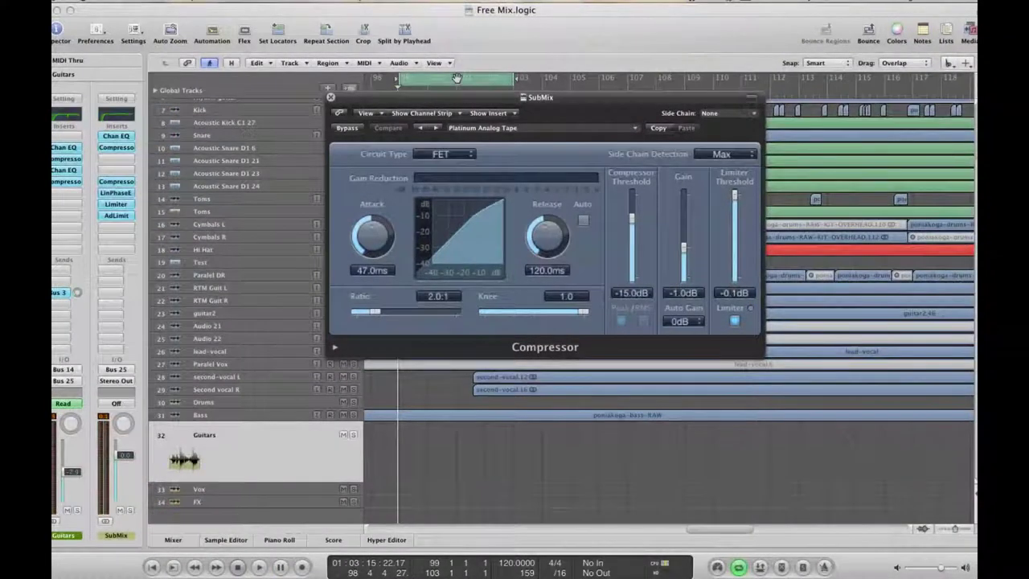
{"action": "left_click", "coordinate": [456, 78]}
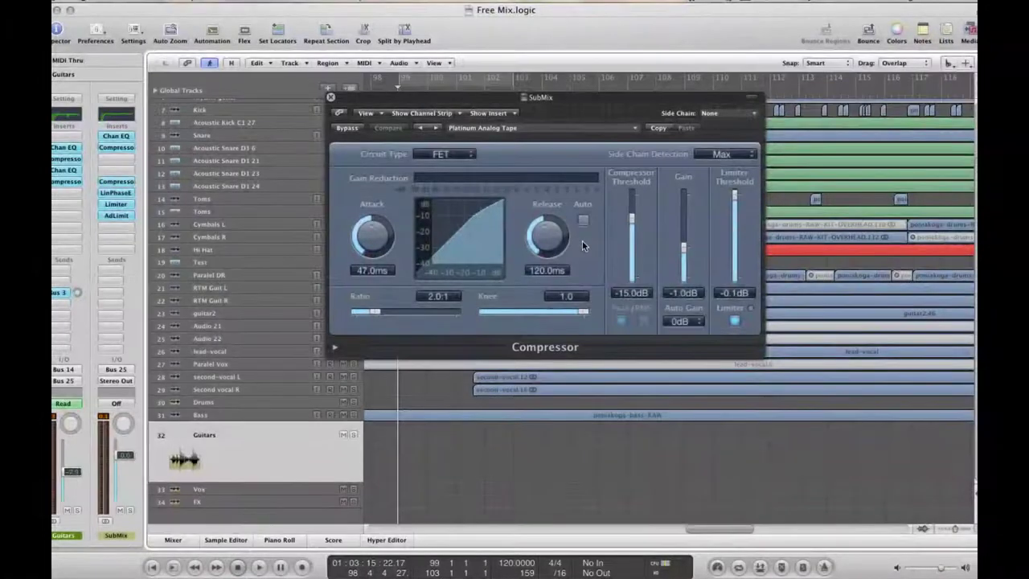
Keep the compressor's Auto Gain at 0 dB and resume playback
{"action": "left_click", "coordinate": [680, 320]}
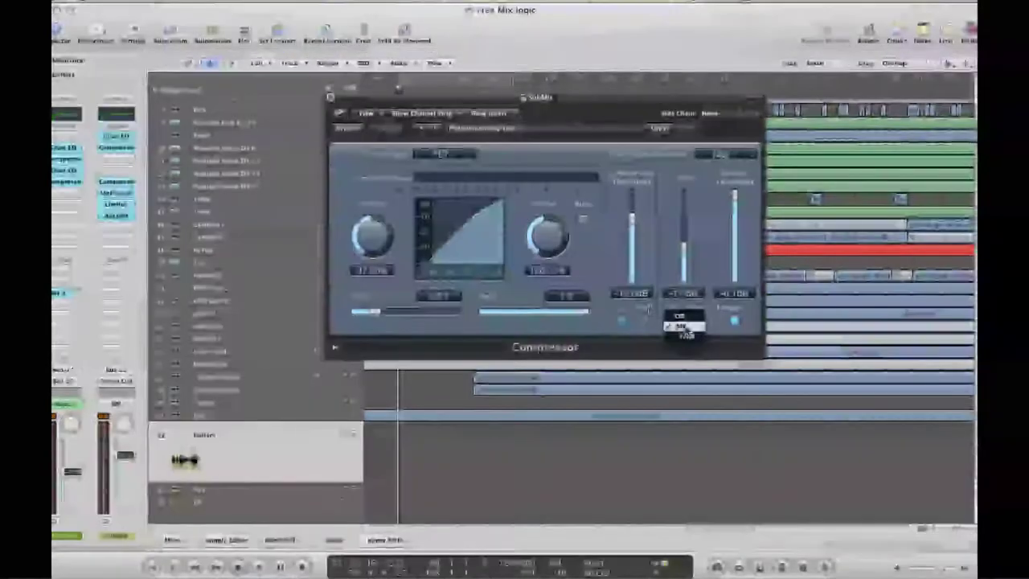
{"action": "left_click", "coordinate": [694, 326]}
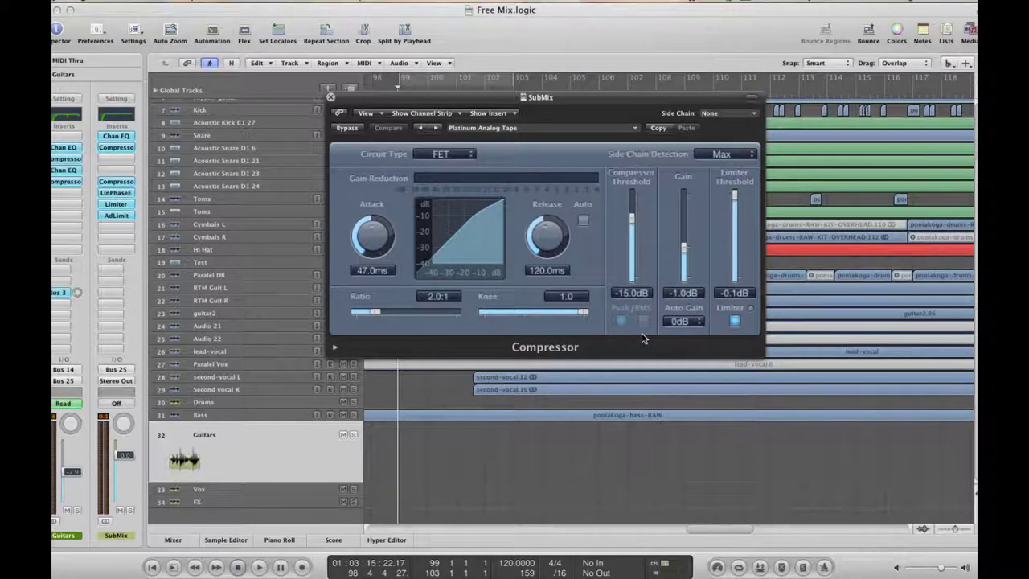
{"action": "key", "text": "space"}
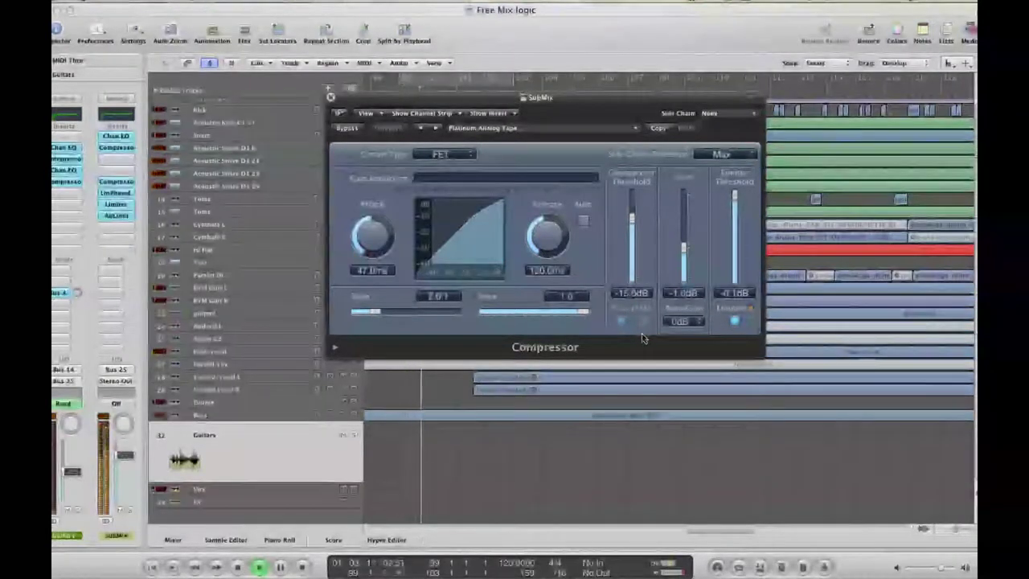
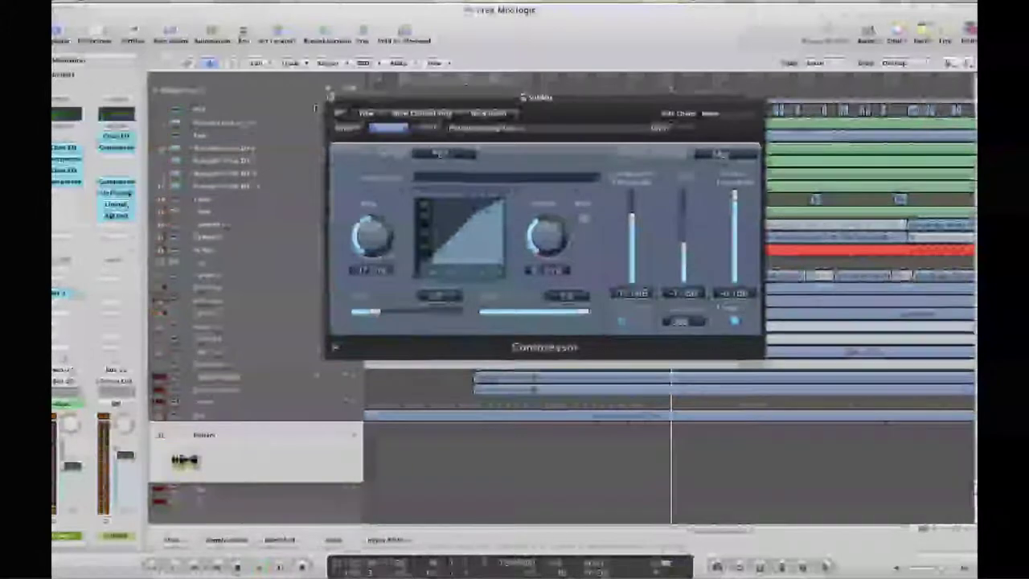
Close the Guitars compressor window and open the SubMix LinPhaseEQ settings
{"action": "left_click", "coordinate": [329, 98]}
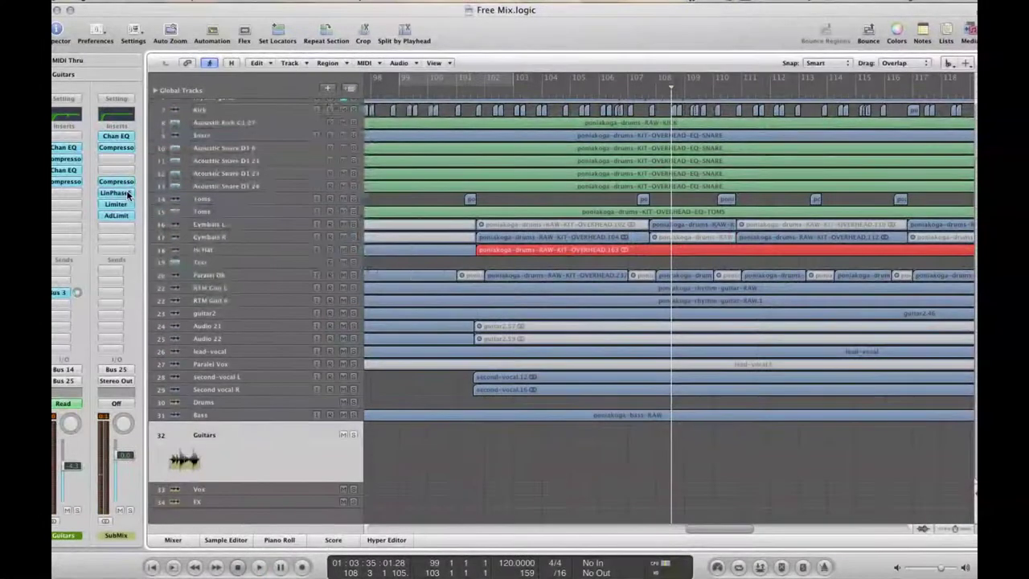
{"action": "left_click", "coordinate": [128, 197]}
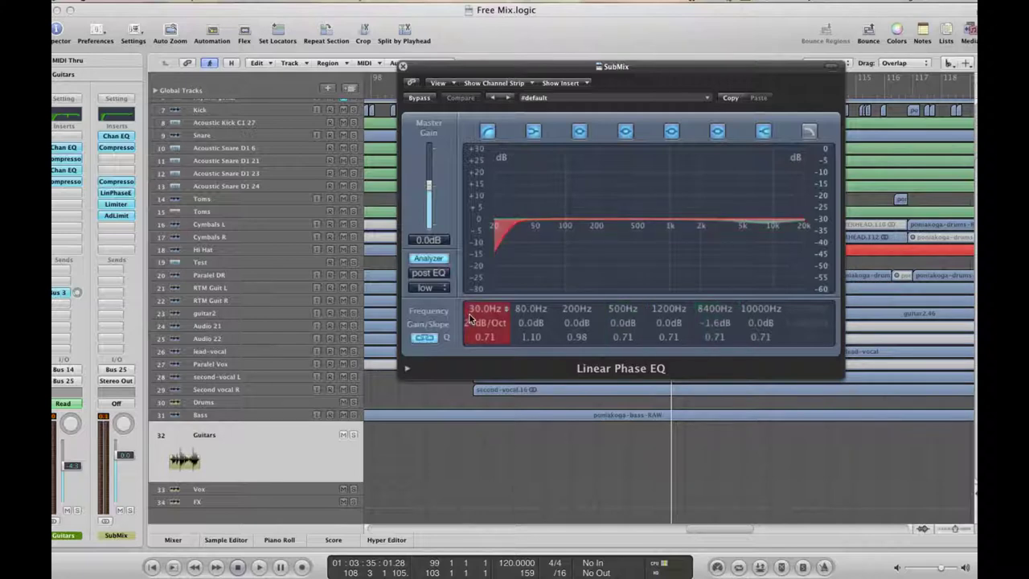
Pull the SubMix Limiter Gain down to +1.0 dB while the mix plays, then close it
{"action": "left_click", "coordinate": [404, 66]}
{"action": "left_click", "coordinate": [117, 204]}
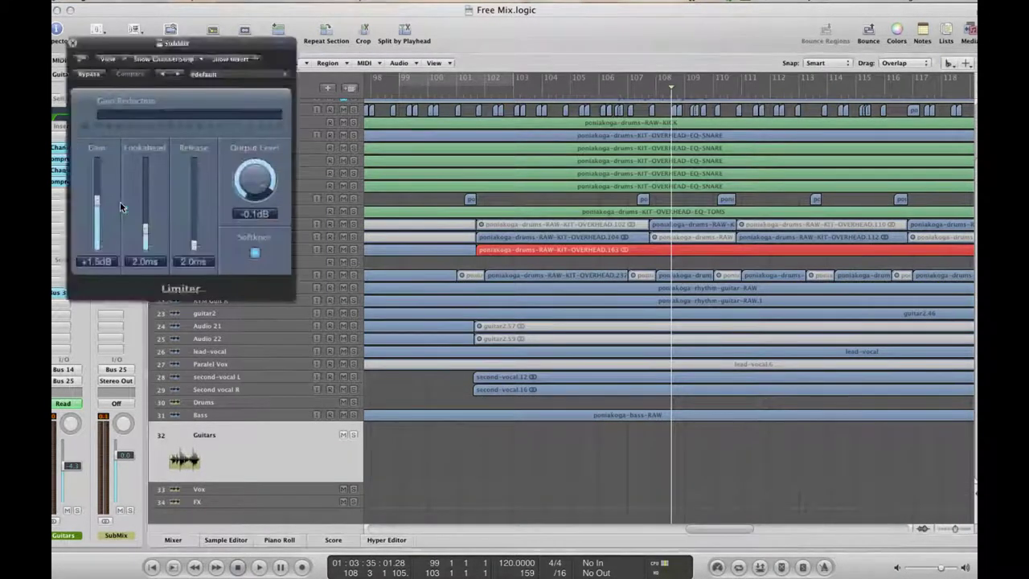
{"action": "key", "text": "space"}
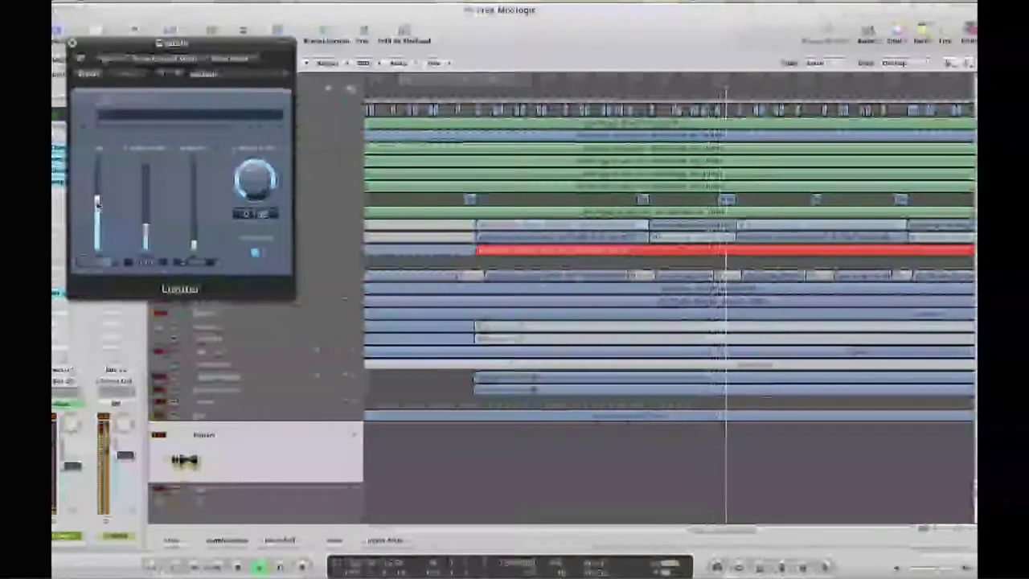
{"action": "left_click_drag", "start_coordinate": [97, 209], "coordinate": [96, 205]}
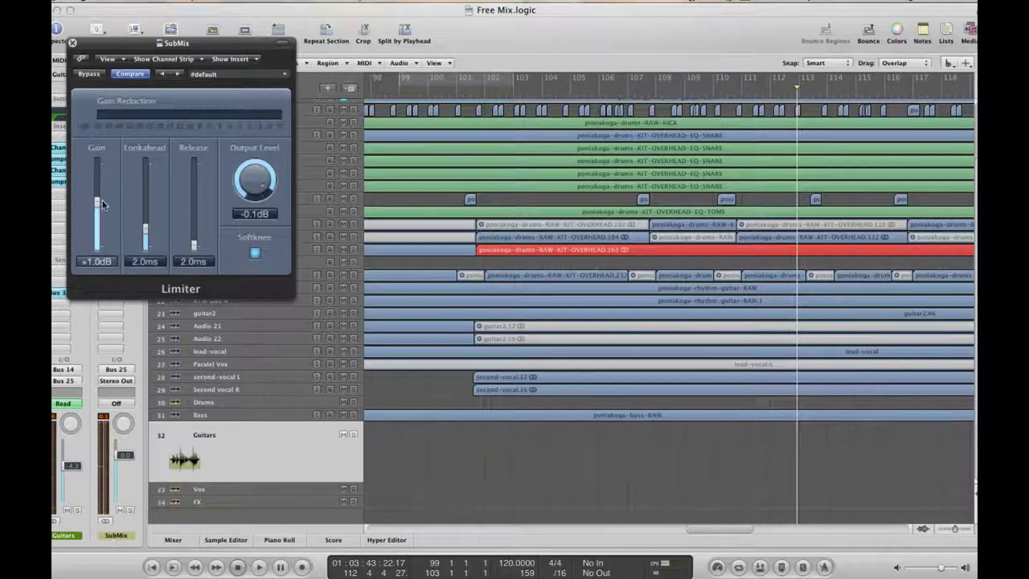
{"action": "left_click", "coordinate": [72, 44]}
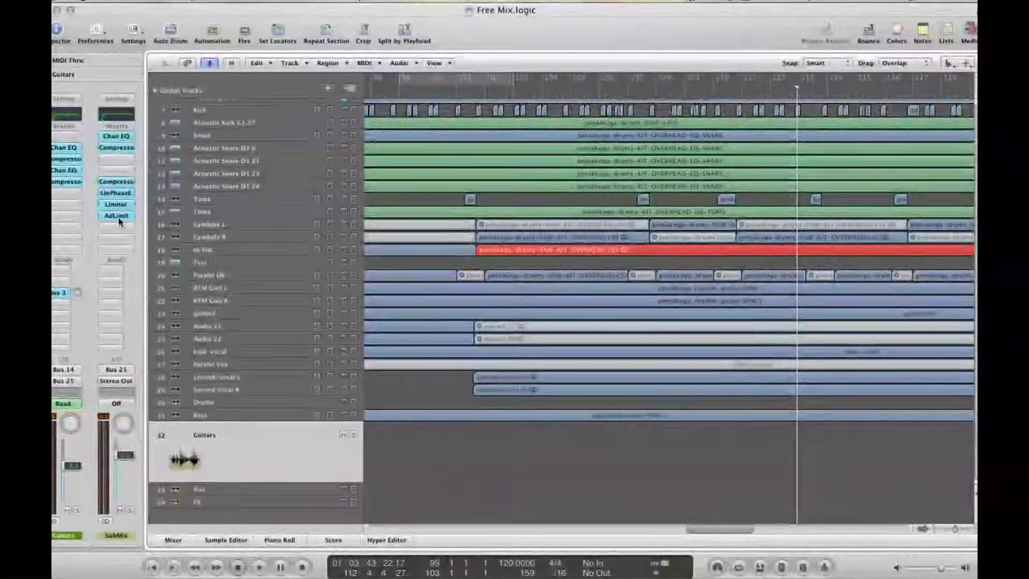
Open the SubMix AdLimit and Limiter windows and lower Limiter Gain to 0.5 dB during playback
{"action": "left_click", "coordinate": [117, 221]}
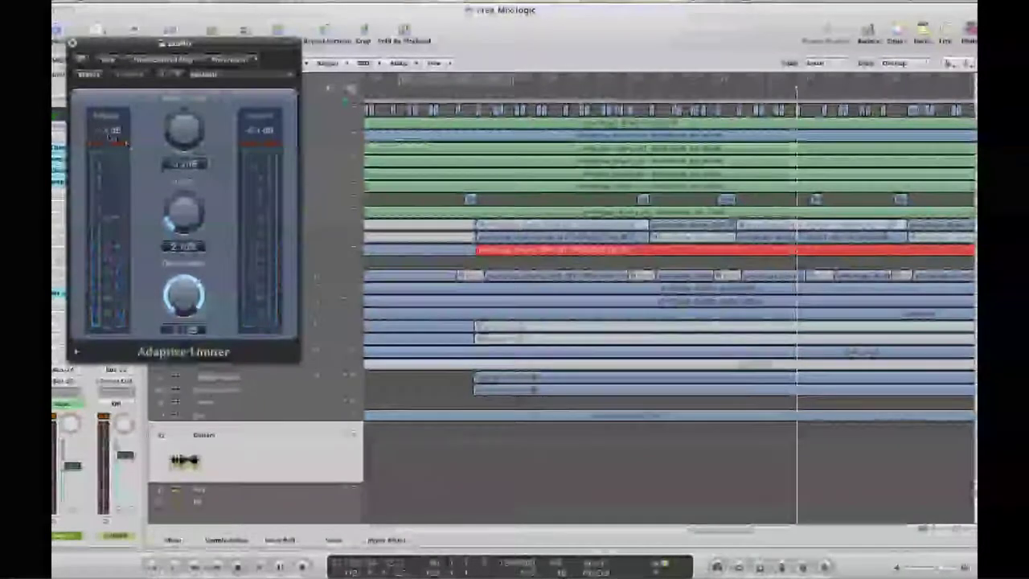
{"action": "left_click_drag", "start_coordinate": [134, 66], "coordinate": [626, 130]}
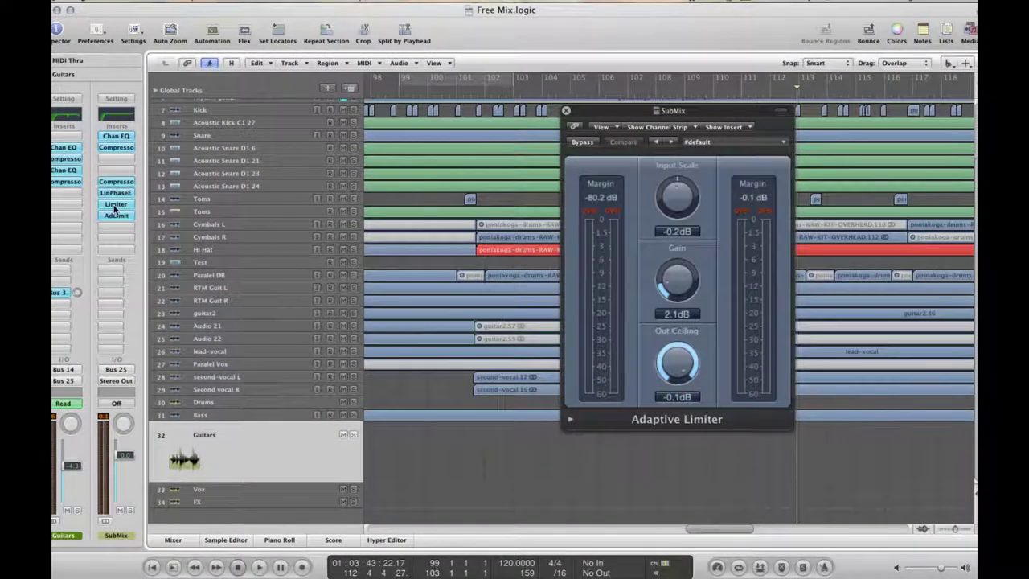
{"action": "left_click", "coordinate": [115, 205]}
{"action": "key", "text": "space"}
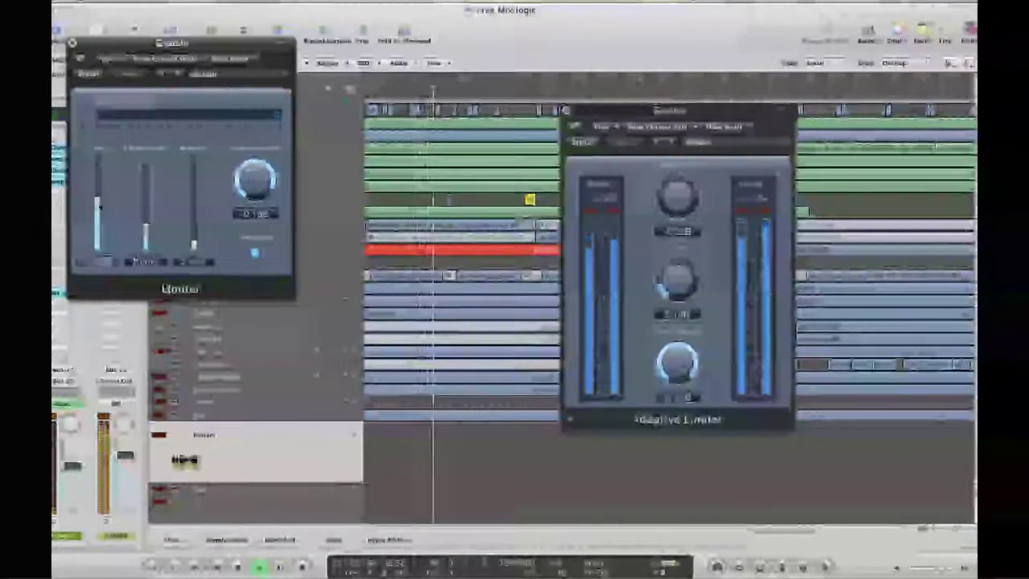
{"action": "left_click_drag", "start_coordinate": [99, 202], "coordinate": [99, 206]}
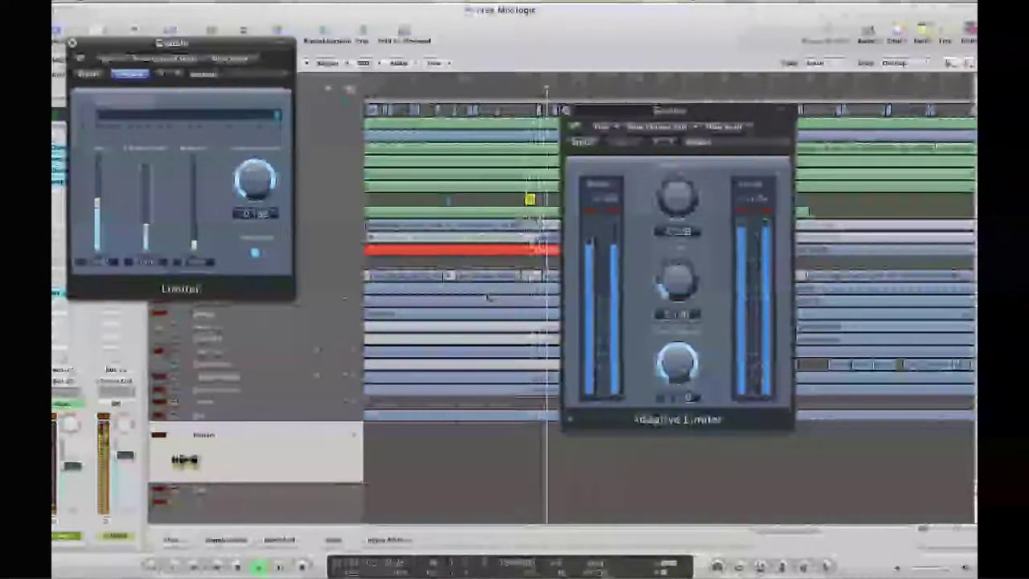
{"action": "key", "text": "space"}
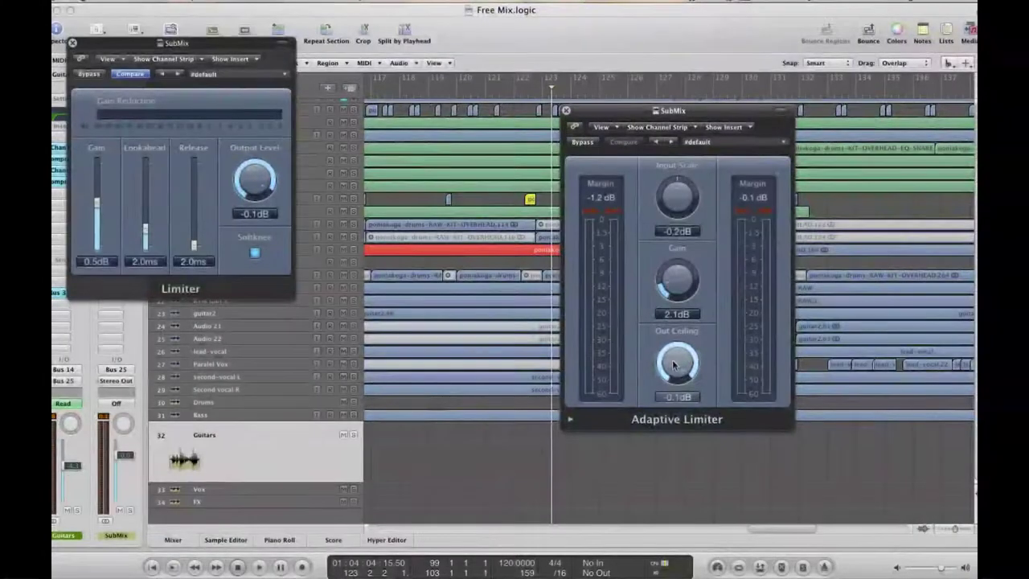
Set the Adaptive Limiter Out Ceiling to -0.2 dB and close both plug-in windows
{"action": "scroll", "coordinate": [673, 366], "scroll_direction": "down", "scroll_amount": 1}
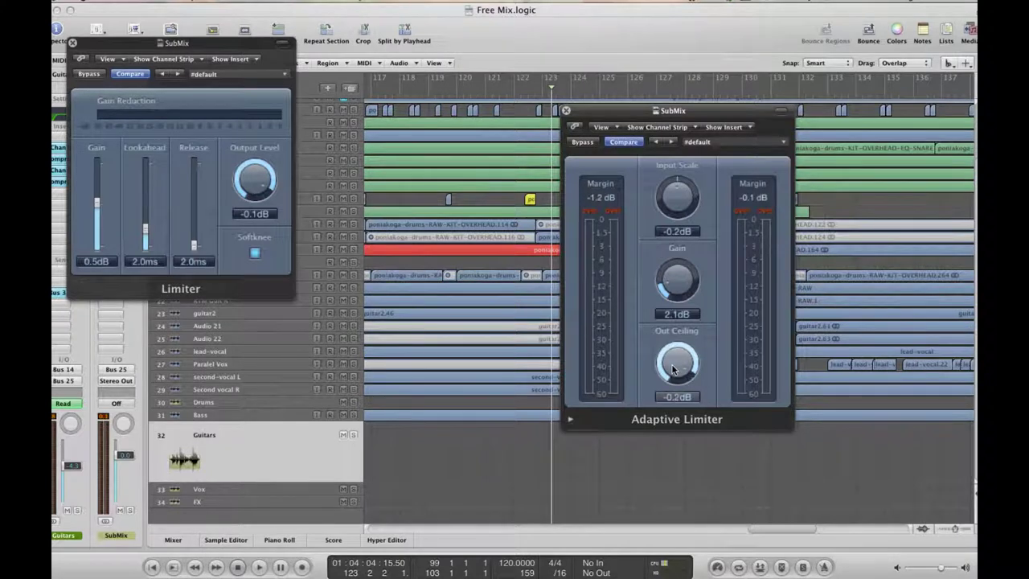
{"action": "left_click", "coordinate": [567, 112]}
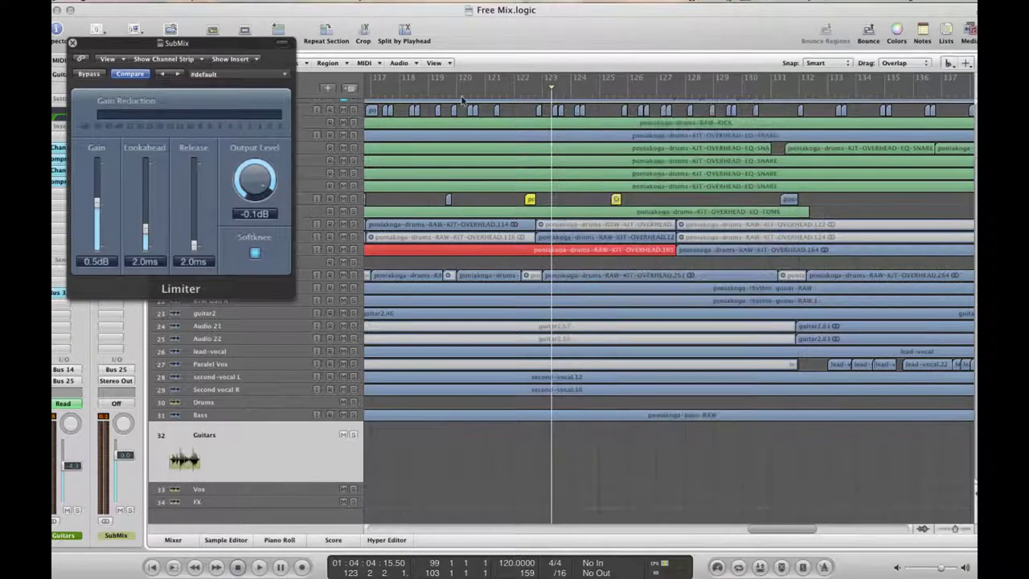
{"action": "left_click", "coordinate": [72, 43]}
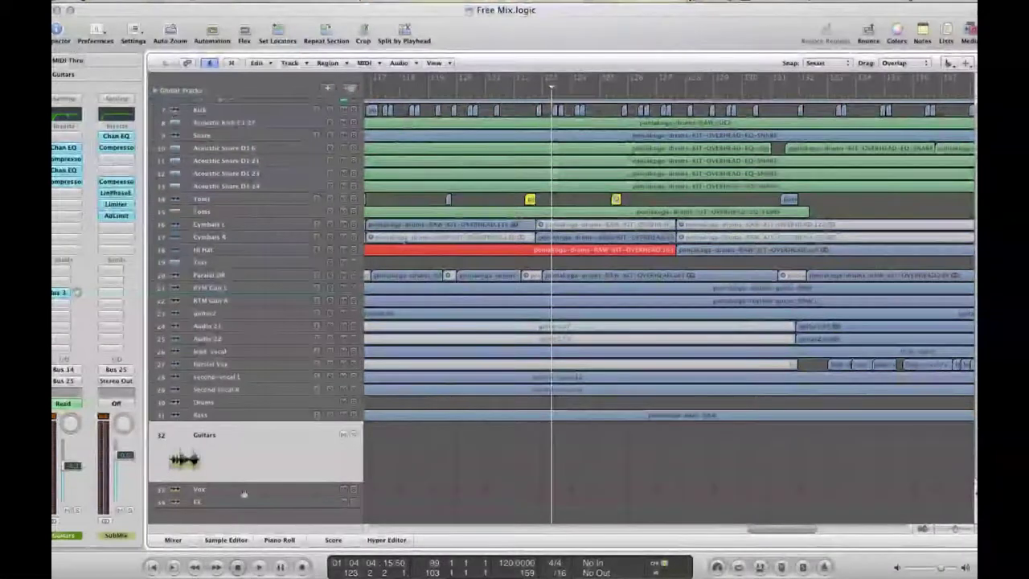
Show the mixer and open the Bounce dialog for the Output 1-2 strip
{"action": "left_click", "coordinate": [172, 539]}
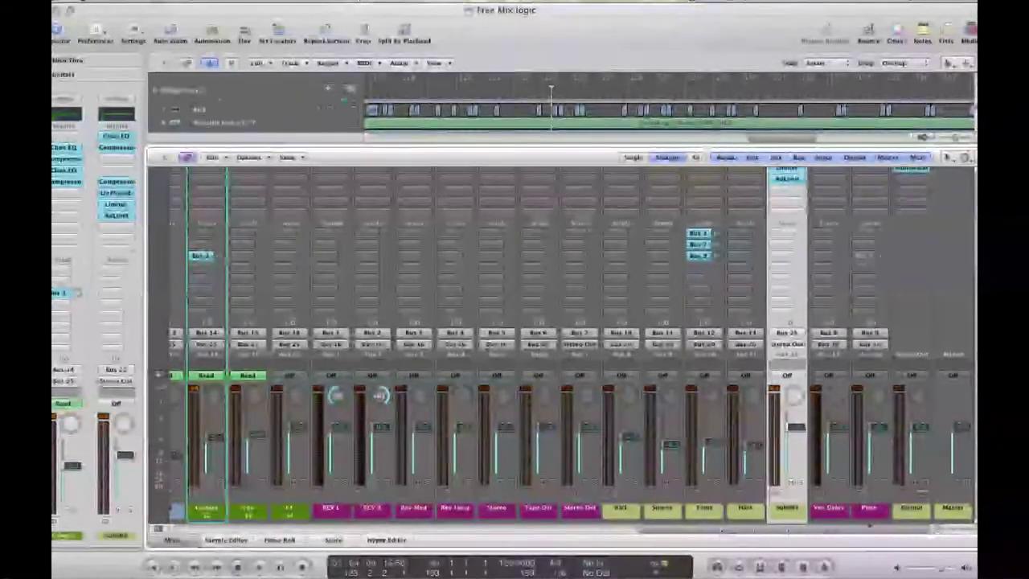
{"action": "left_click", "coordinate": [920, 497]}
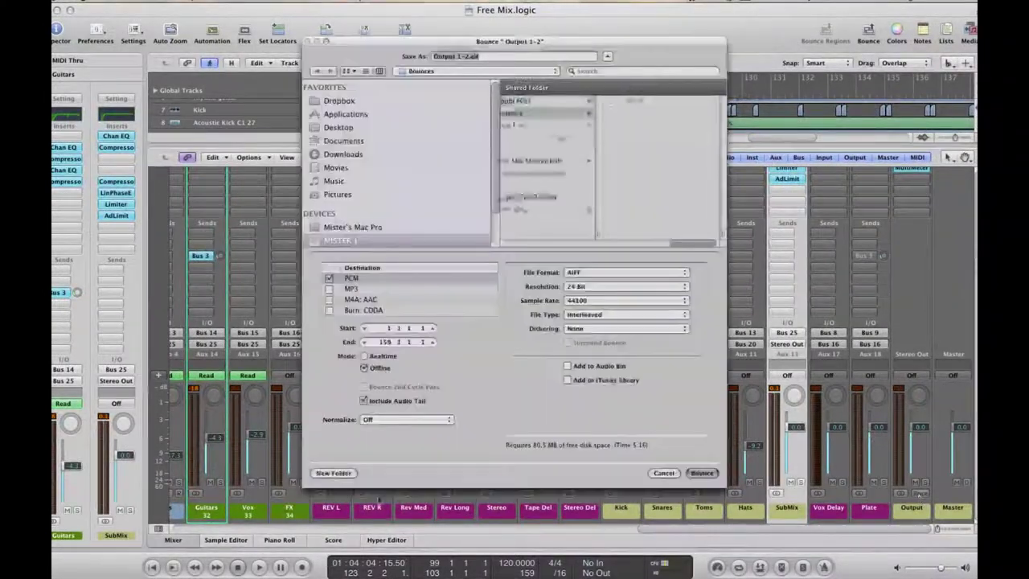
{"action": "left_click", "coordinate": [366, 279]}
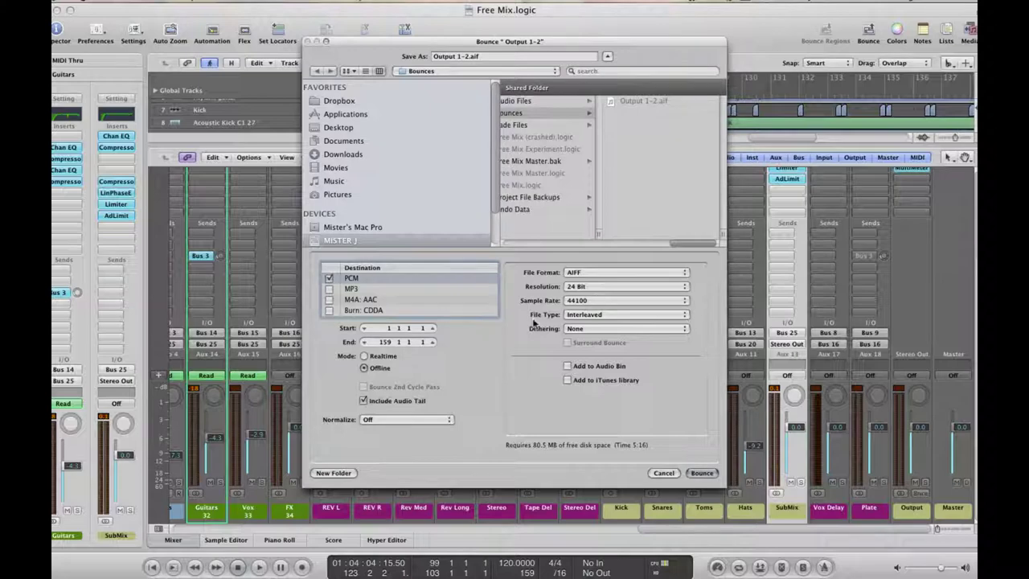
{"action": "left_click", "coordinate": [388, 328]}
Confirm AIFF, 24 Bit, 44100 sample rate and Normalize Off, then cancel the bounce
{"action": "left_click", "coordinate": [616, 275]}
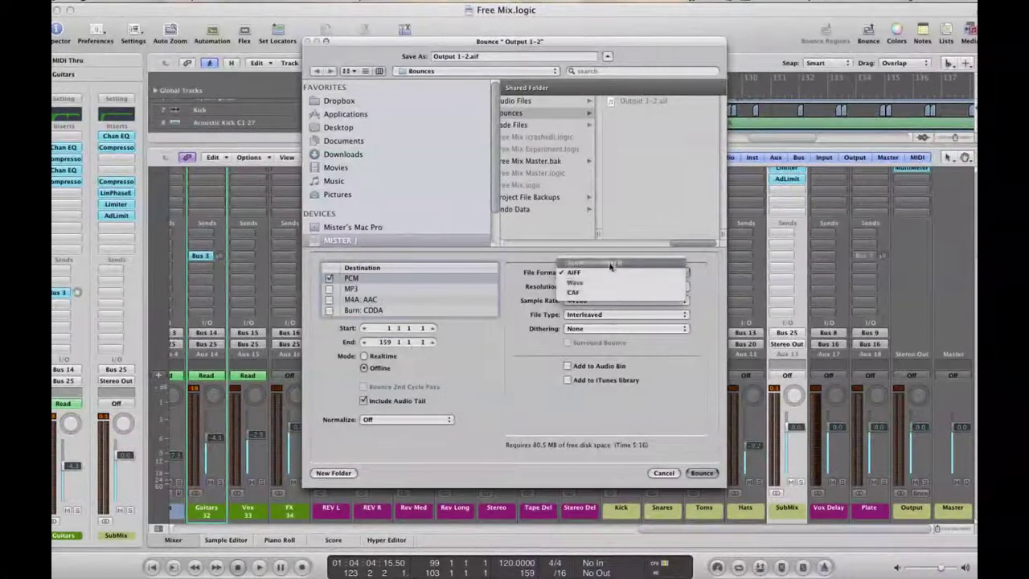
{"action": "left_click", "coordinate": [709, 273]}
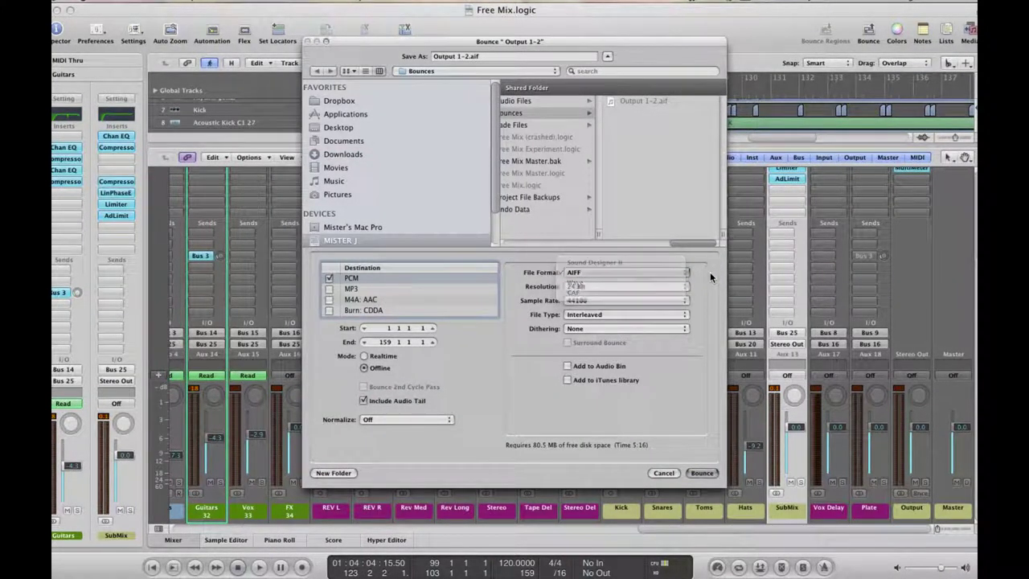
{"action": "left_click", "coordinate": [583, 287]}
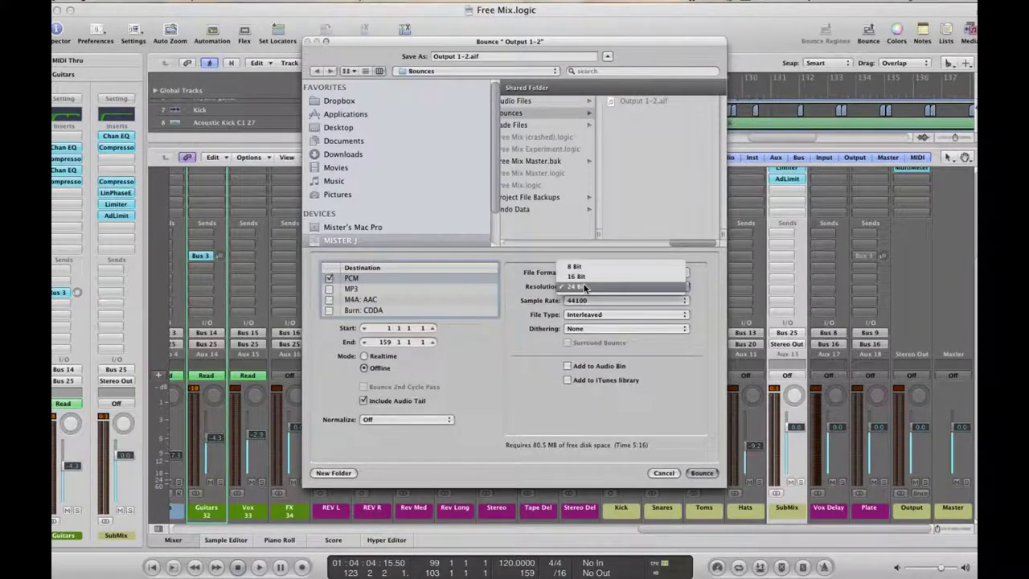
{"action": "left_click", "coordinate": [585, 287]}
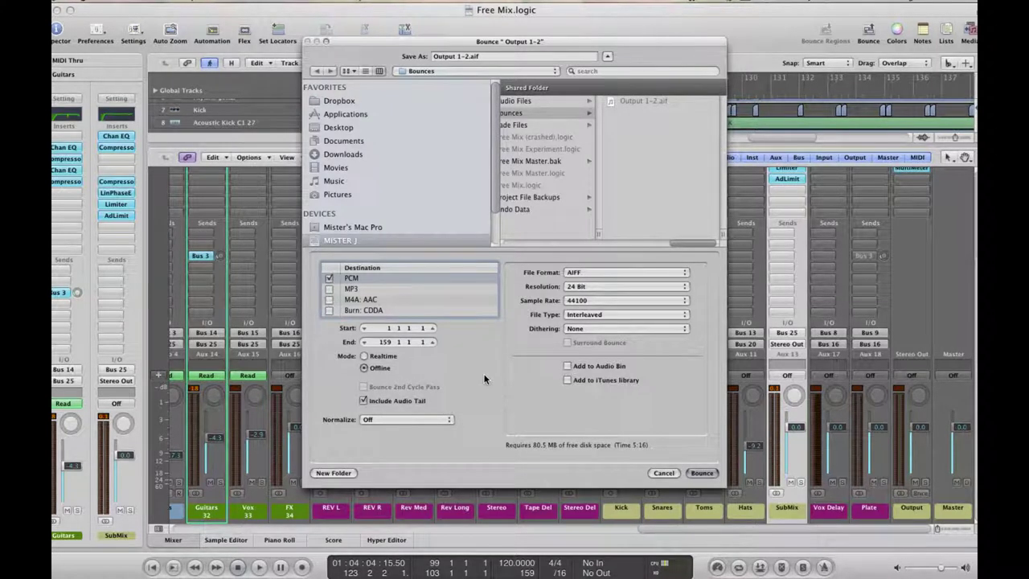
{"action": "left_click", "coordinate": [604, 300]}
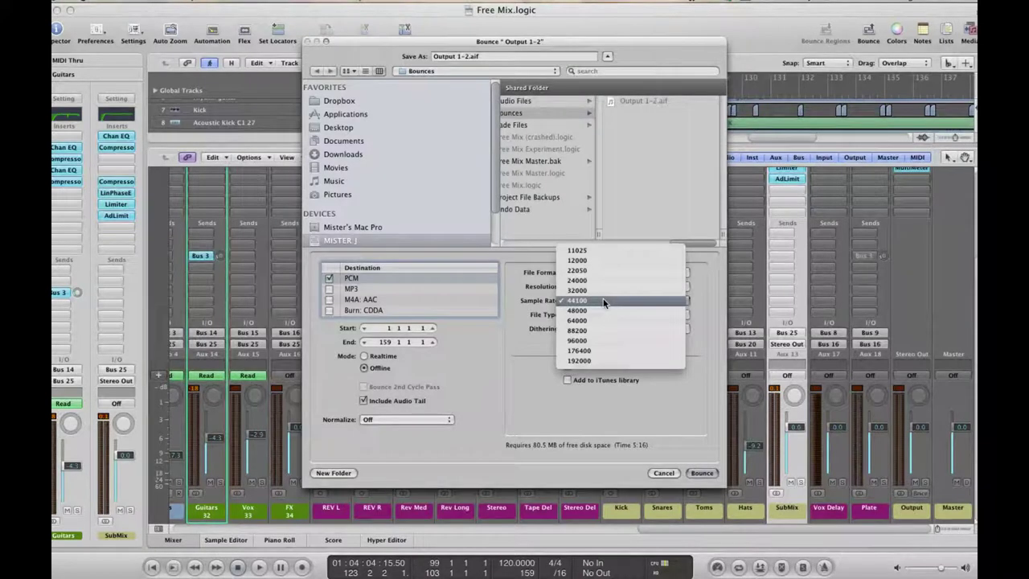
{"action": "left_click", "coordinate": [508, 357]}
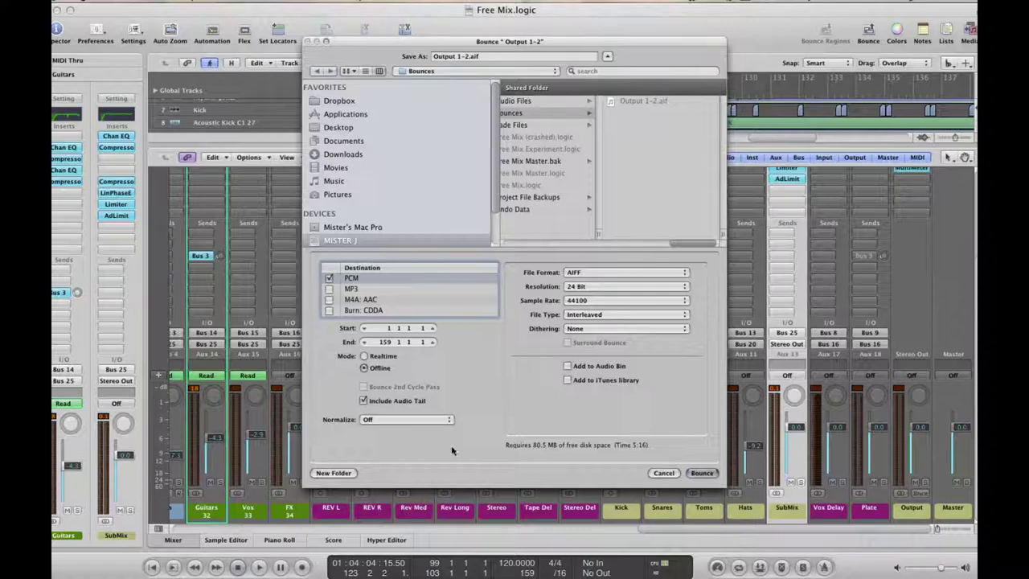
{"action": "left_click", "coordinate": [398, 418]}
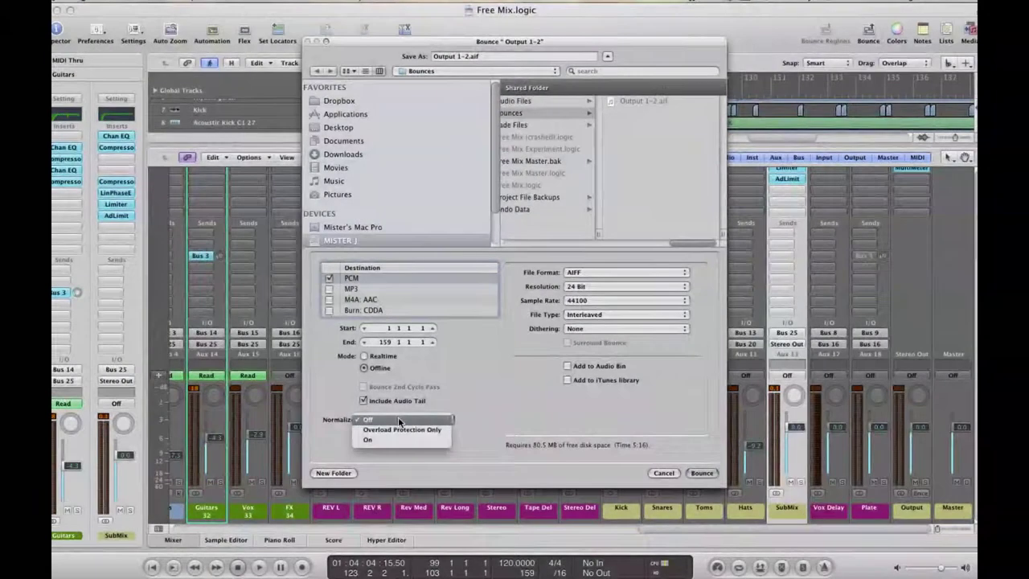
{"action": "left_click", "coordinate": [480, 397]}
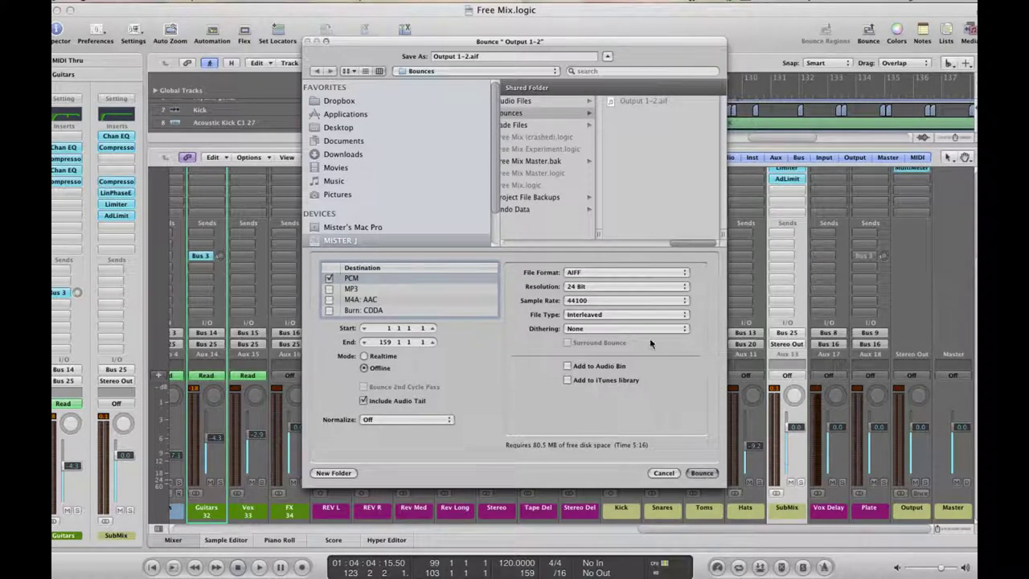
{"action": "left_click", "coordinate": [664, 478]}
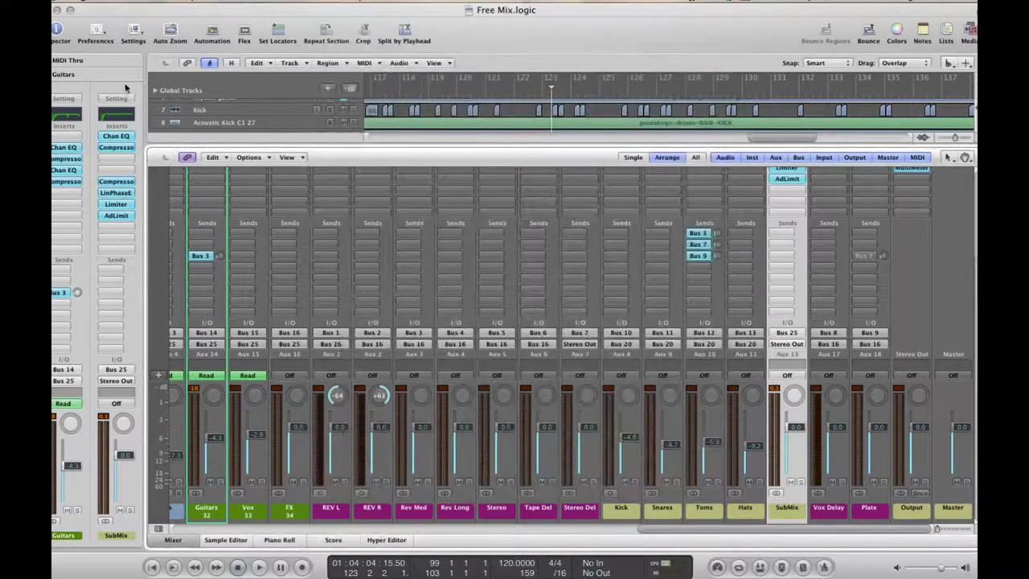
Switch to Free Mix Master.logic from the Window menu and close Free Mix.logic
{"action": "left_click", "coordinate": [288, 2]}
{"action": "mouse_move", "coordinate": [244, 2]}
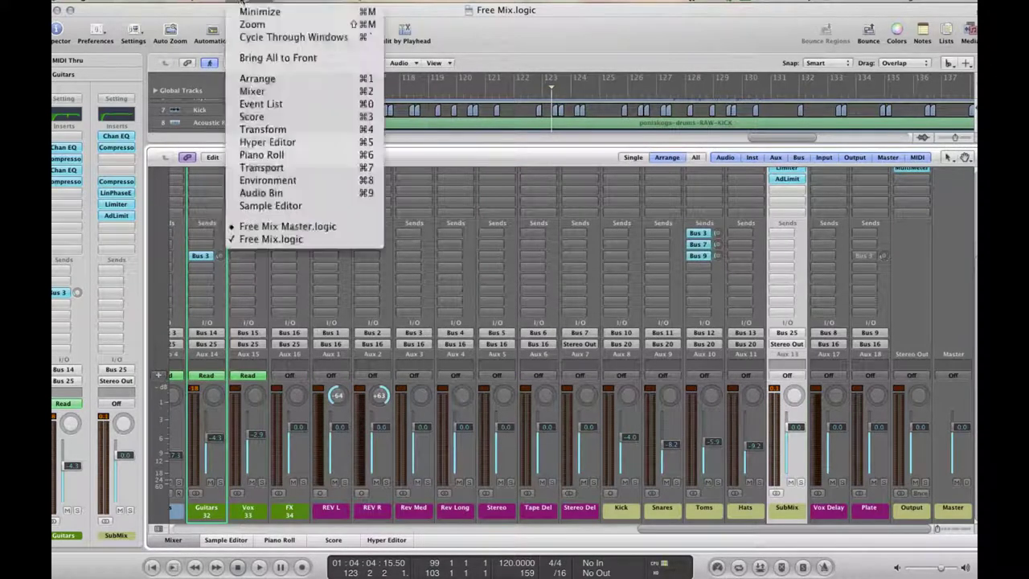
{"action": "left_click", "coordinate": [284, 240]}
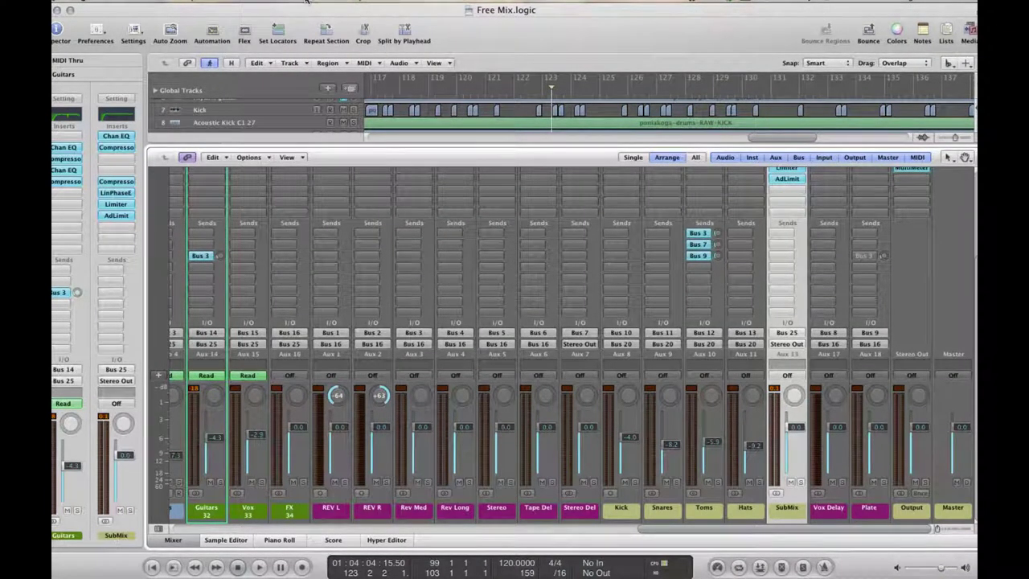
{"action": "left_click", "coordinate": [306, 2]}
{"action": "mouse_move", "coordinate": [241, 1]}
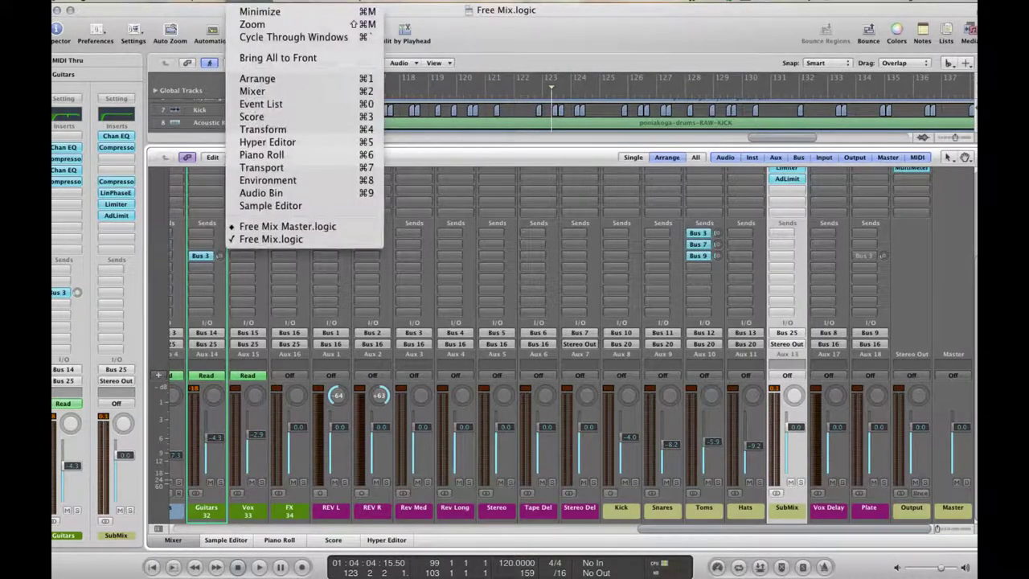
{"action": "left_click", "coordinate": [283, 227]}
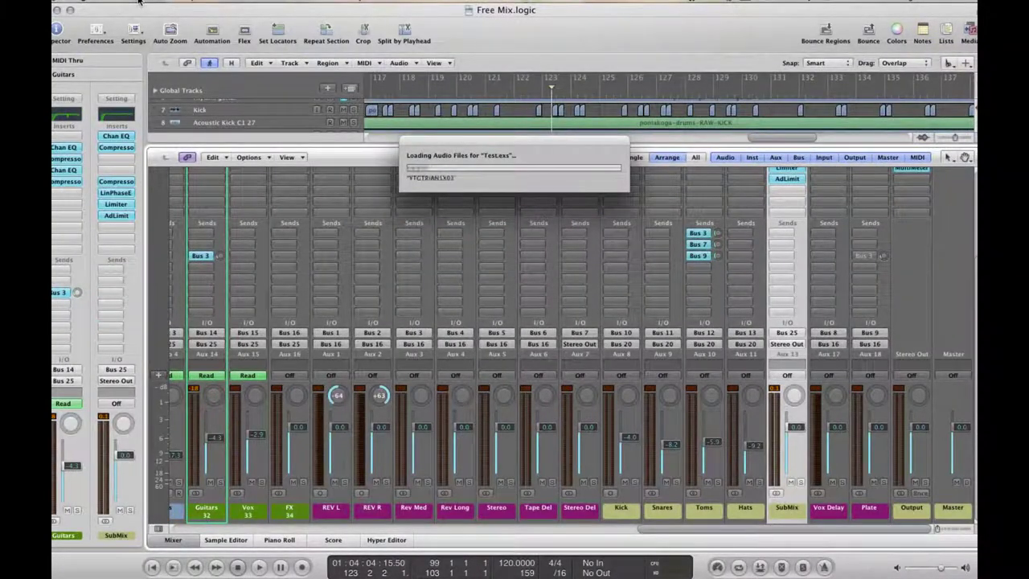
{"action": "left_click", "coordinate": [138, 1]}
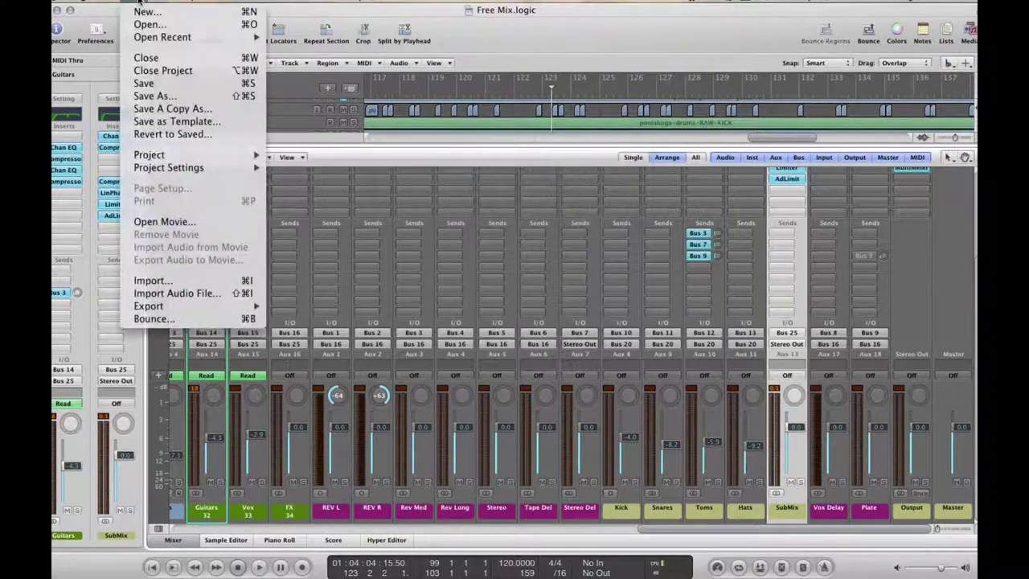
{"action": "left_click", "coordinate": [153, 61]}
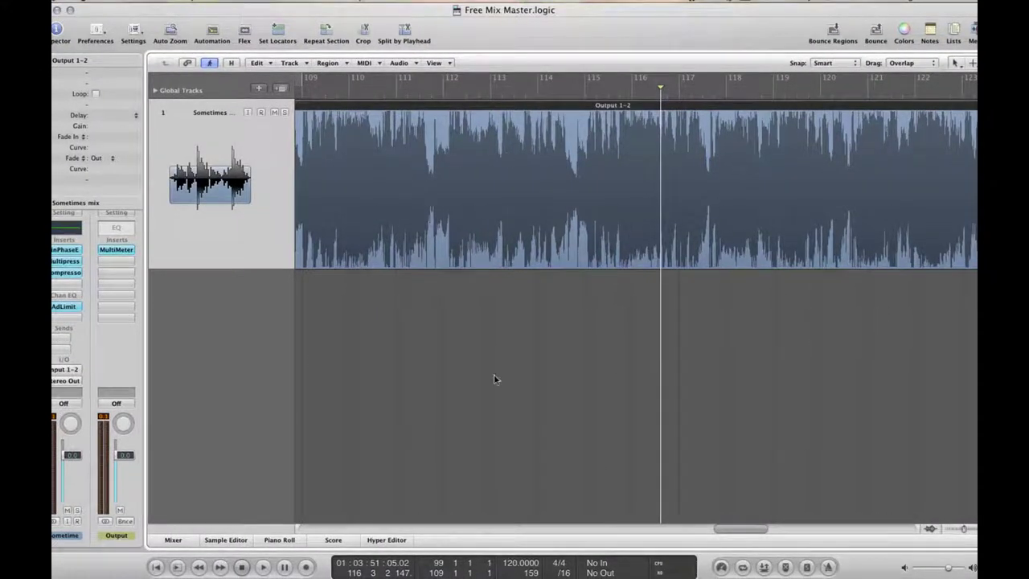
Return to the song start and bypass the LinPhaseEQ, Multipressor, Compressor and AdLimit inserts
{"action": "key", "text": "Return"}
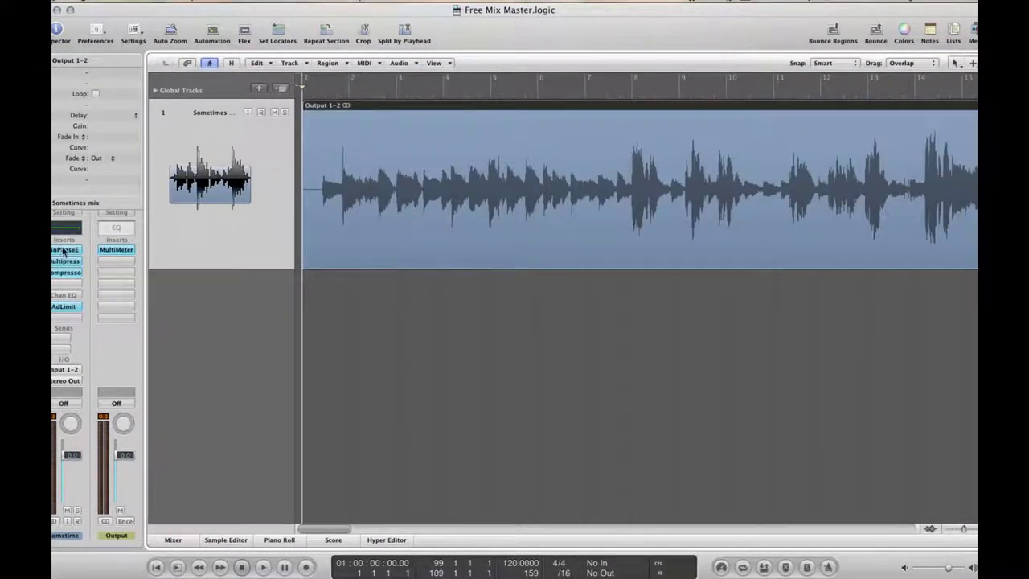
{"action": "left_click", "coordinate": [64, 250], "text": "alt"}
{"action": "left_click", "coordinate": [64, 261], "text": "alt"}
{"action": "left_click", "coordinate": [64, 273], "text": "alt"}
{"action": "left_click", "coordinate": [65, 306], "text": "alt"}
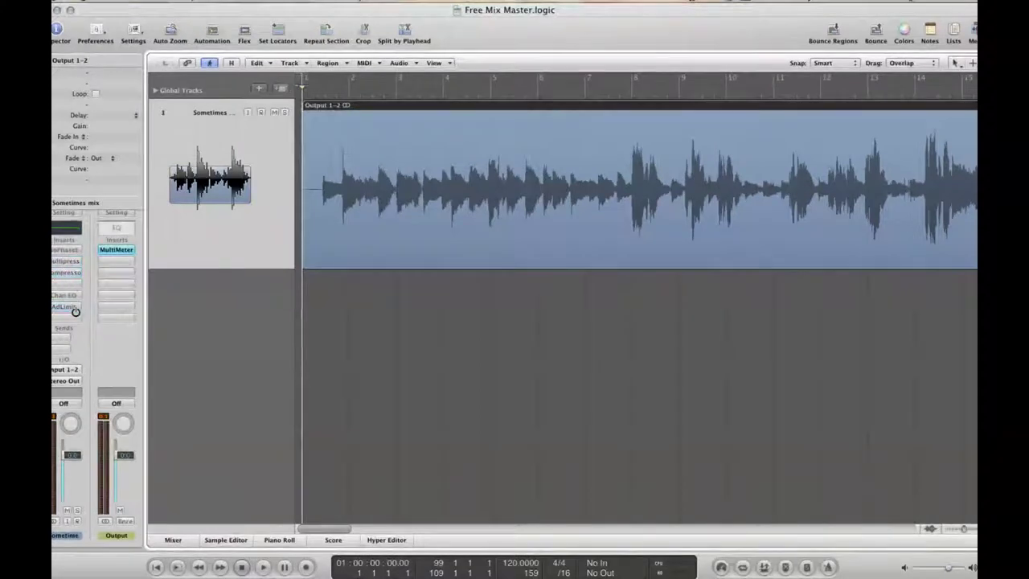
Audition the unprocessed mix, then open the Output 1-2 region in the Sample Editor
{"action": "key", "text": "space"}
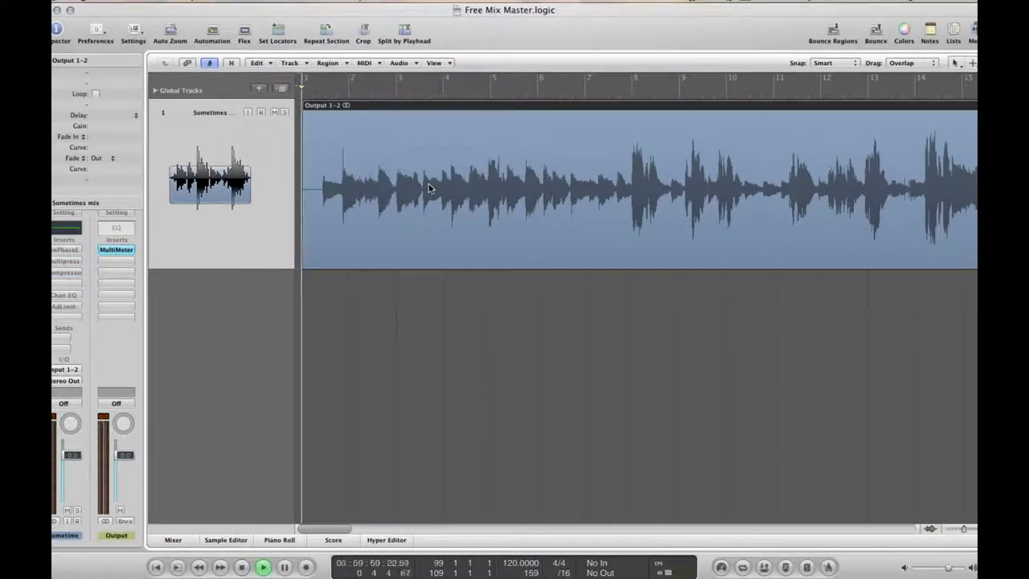
{"action": "key", "text": "space"}
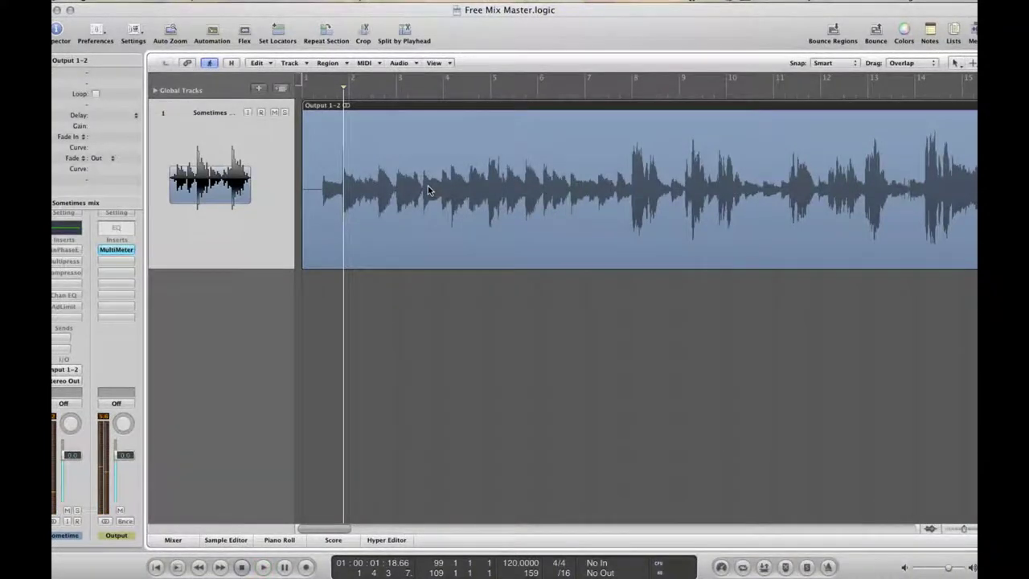
{"action": "left_click", "coordinate": [304, 97]}
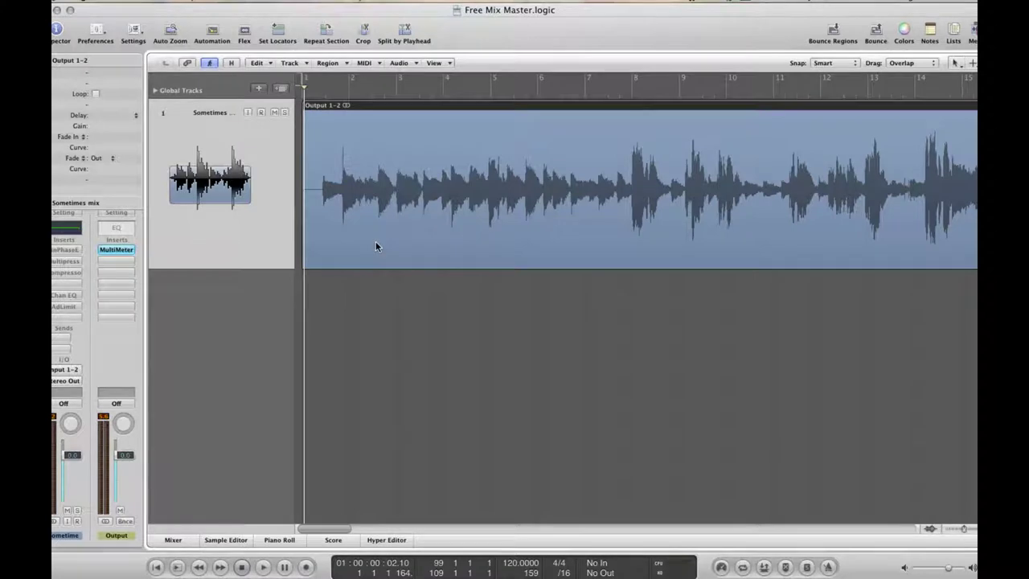
{"action": "double_click", "coordinate": [365, 180]}
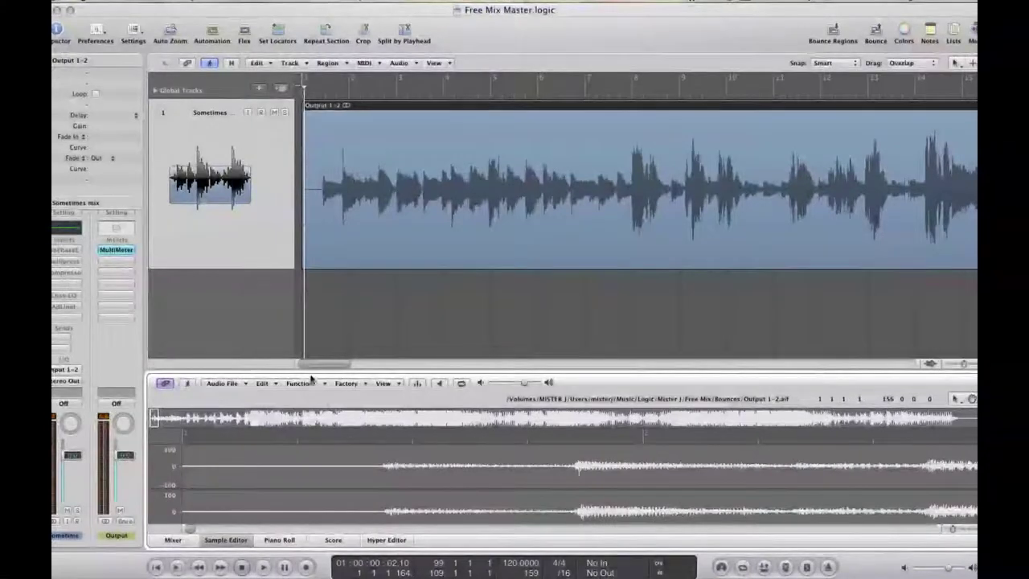
Trim the Output 1-2 region's silent beginning and move the region to bar 1
{"action": "left_click", "coordinate": [310, 266]}
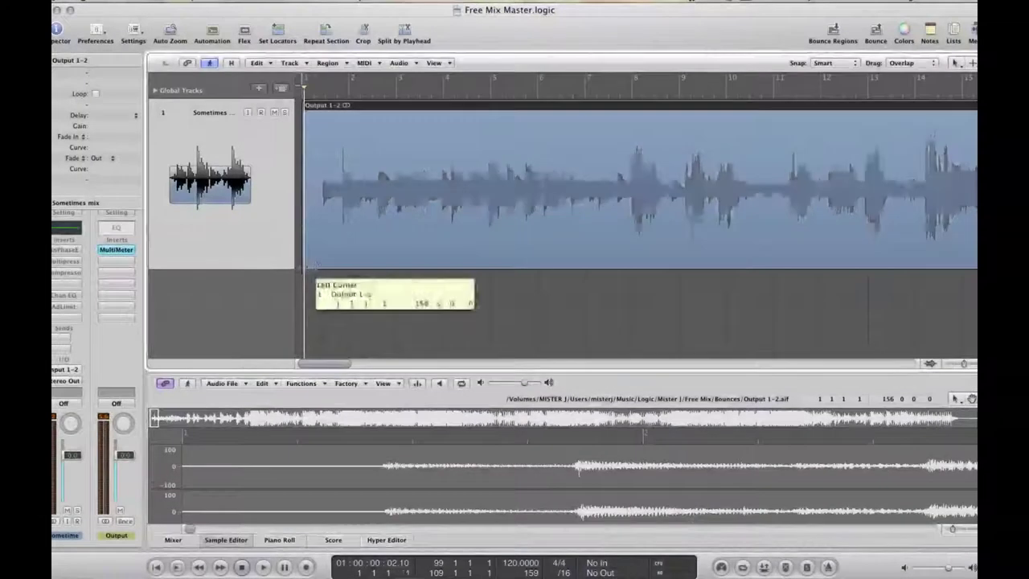
{"action": "left_click_drag", "start_coordinate": [311, 266], "coordinate": [320, 263]}
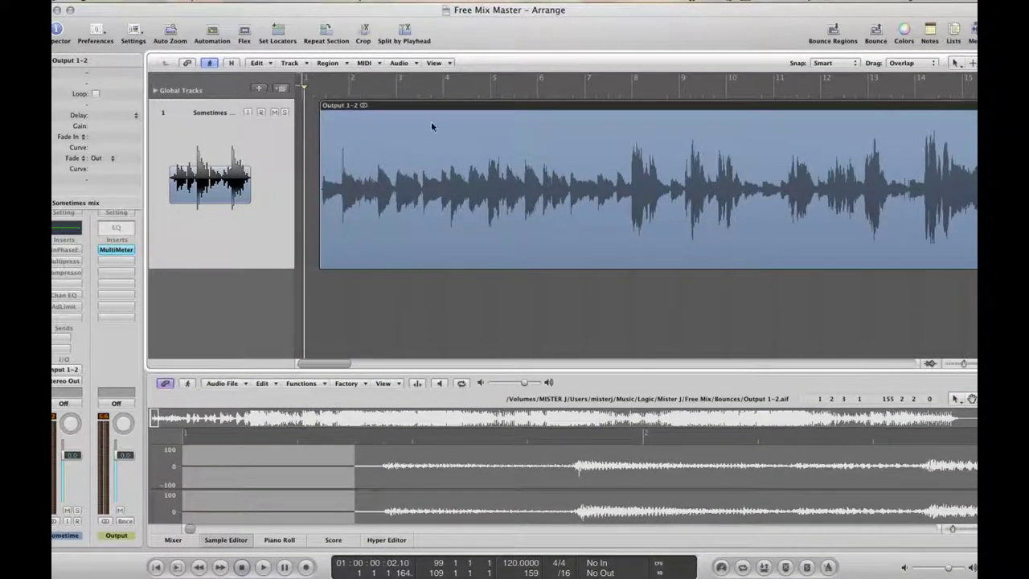
{"action": "left_click_drag", "start_coordinate": [422, 108], "coordinate": [405, 118]}
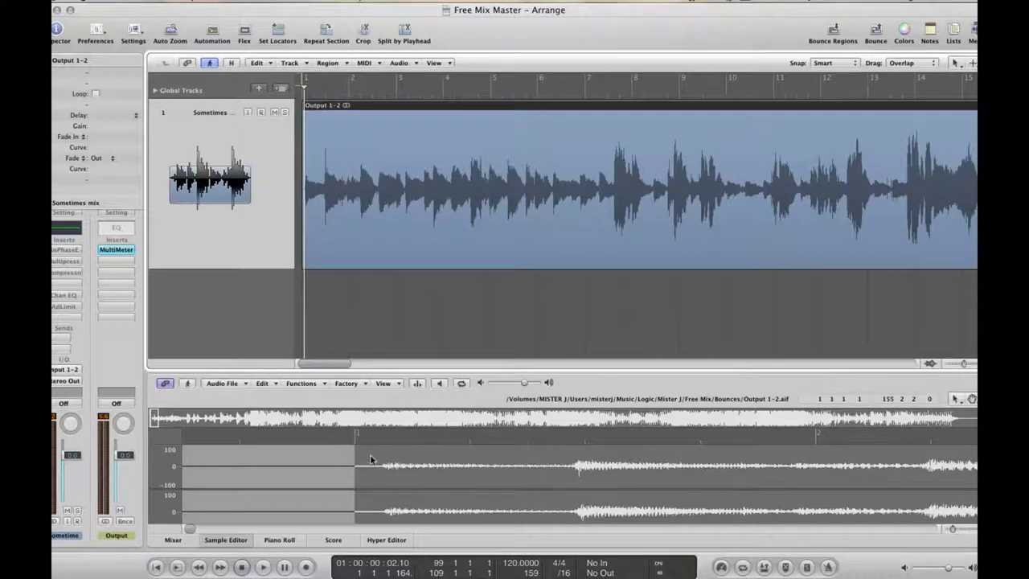
{"action": "left_click_drag", "start_coordinate": [376, 154], "coordinate": [387, 147]}
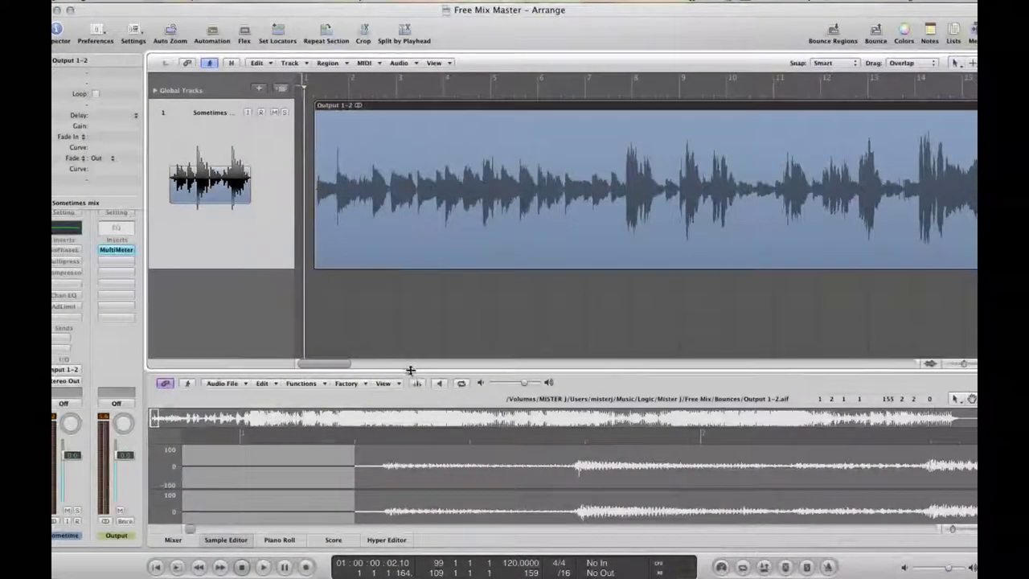
Adjust the anchor and region start in the Sample Editor to skip the silence, then close it
{"action": "left_click_drag", "start_coordinate": [410, 370], "coordinate": [413, 261]}
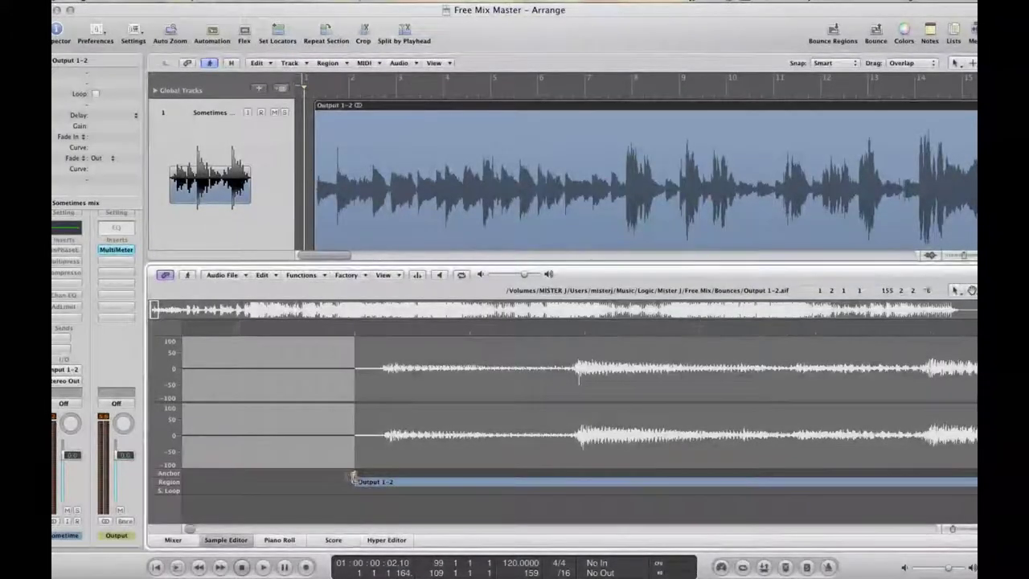
{"action": "left_click_drag", "start_coordinate": [351, 476], "coordinate": [336, 479]}
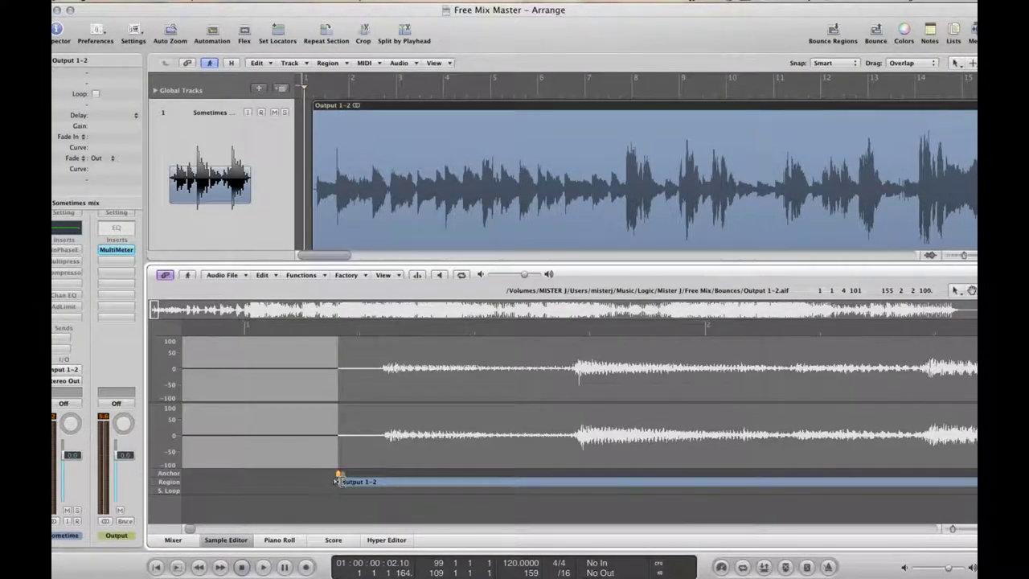
{"action": "left_click_drag", "start_coordinate": [336, 480], "coordinate": [341, 482]}
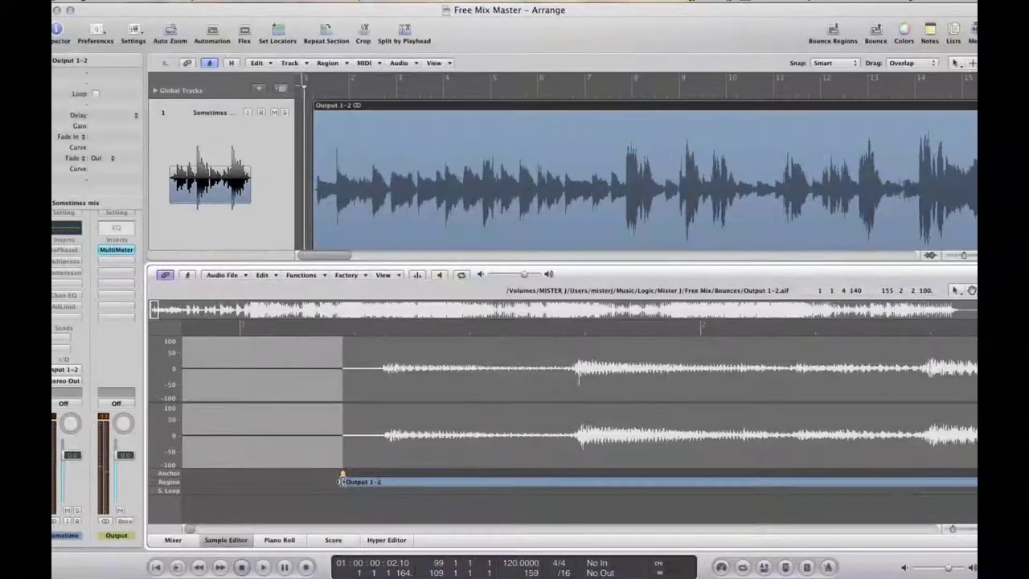
{"action": "left_click_drag", "start_coordinate": [339, 481], "coordinate": [335, 481]}
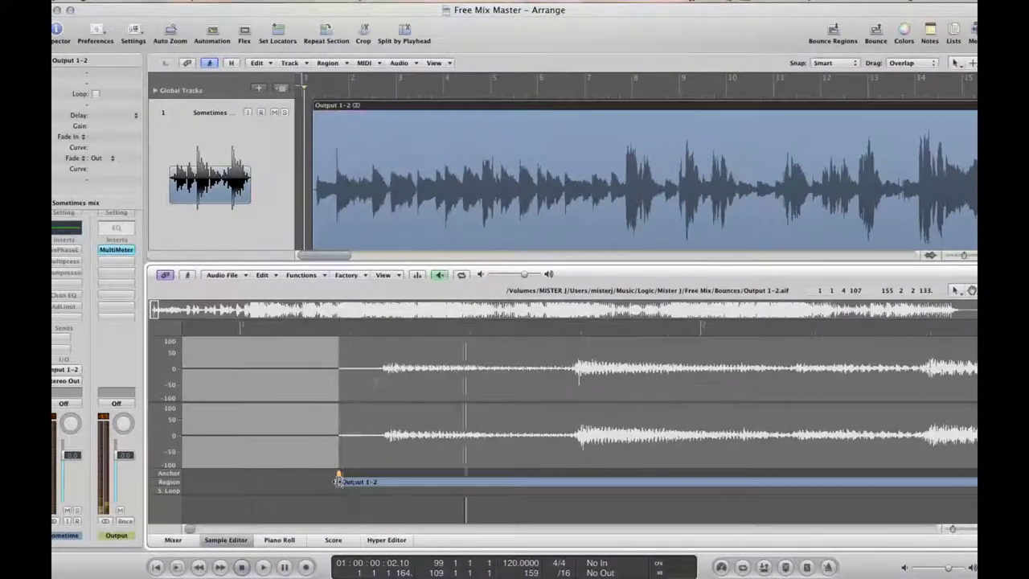
{"action": "left_click", "coordinate": [241, 537]}
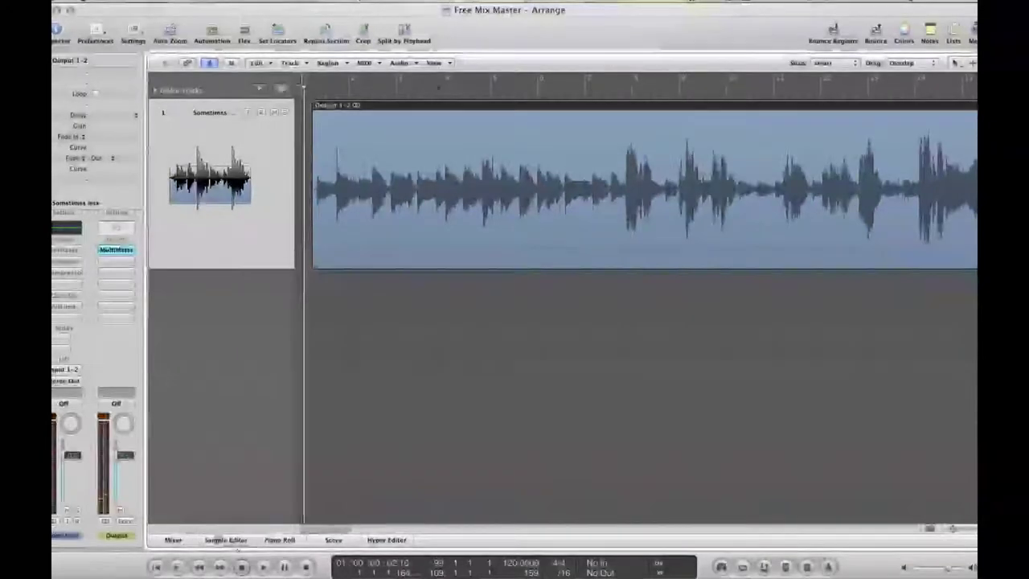
Shift the region toward bar 1, audition the trimmed start, and pick the Fade Tool
{"action": "left_click_drag", "start_coordinate": [430, 107], "coordinate": [425, 110]}
{"action": "key", "text": "space"}
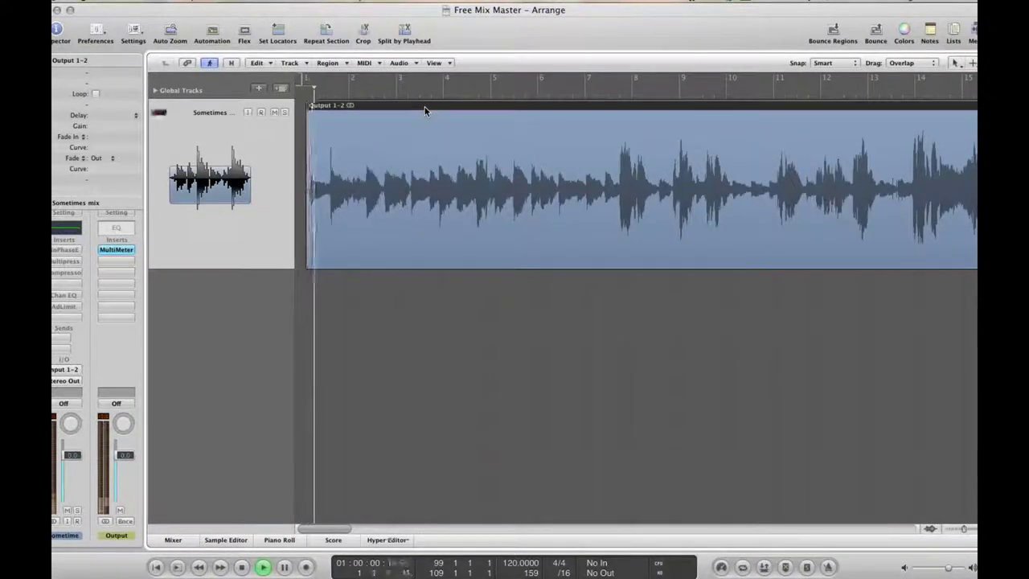
{"action": "key", "text": "space"}
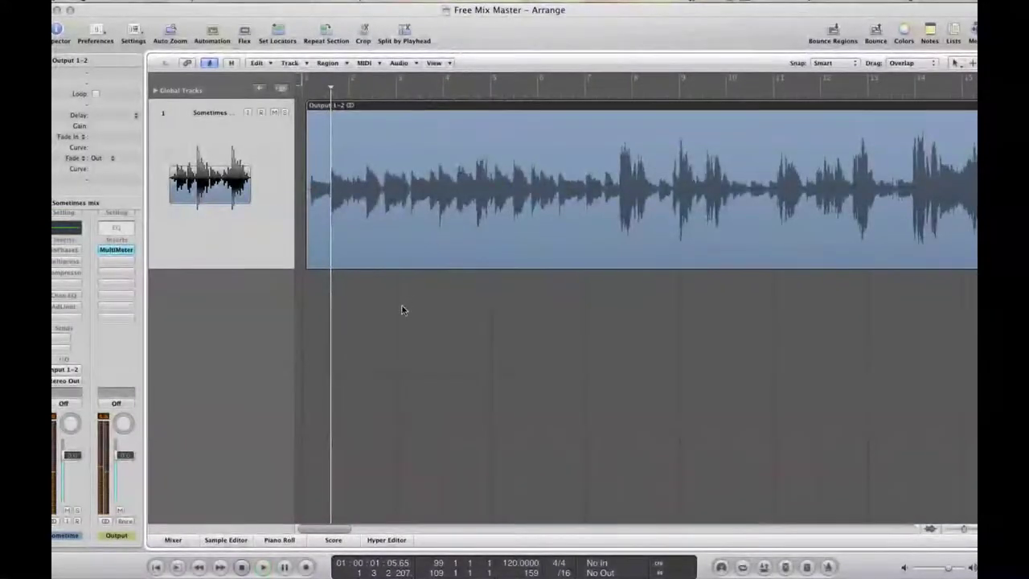
{"action": "key", "text": "Escape"}
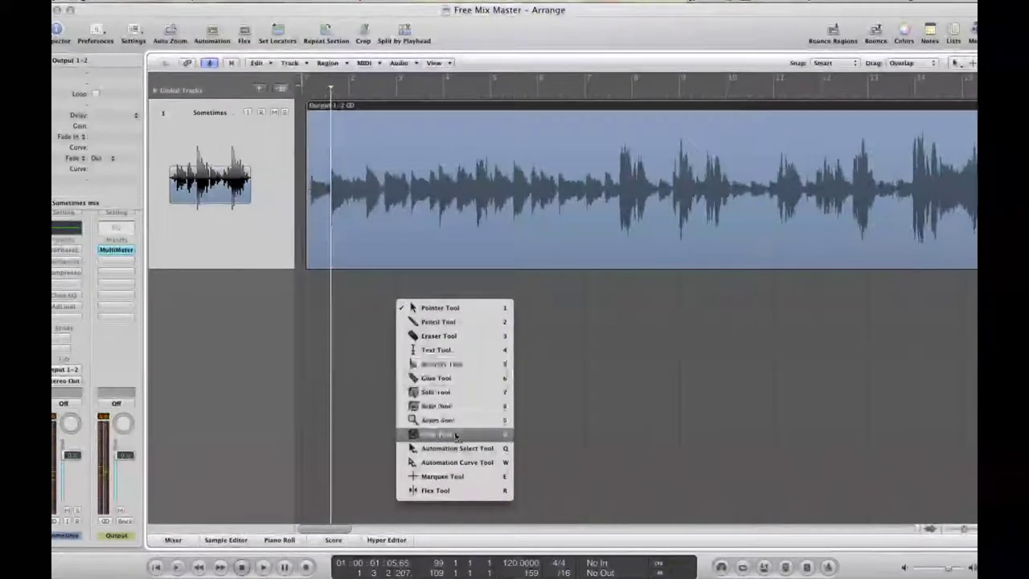
{"action": "left_click", "coordinate": [455, 433]}
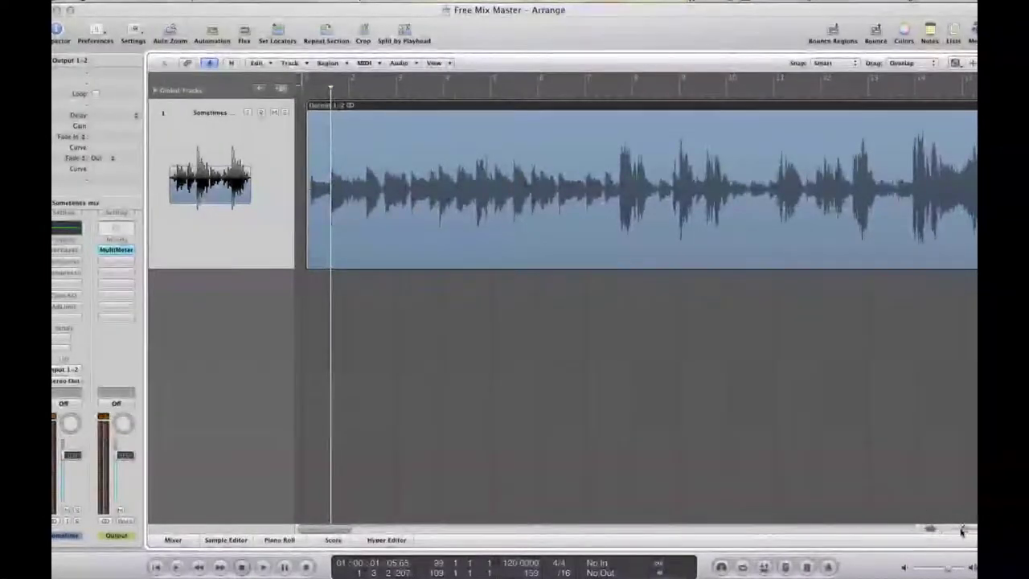
Zoom in on the region start, nudge it earlier, and place the playhead at 1 1 2 100
{"action": "left_click_drag", "start_coordinate": [961, 530], "coordinate": [970, 529]}
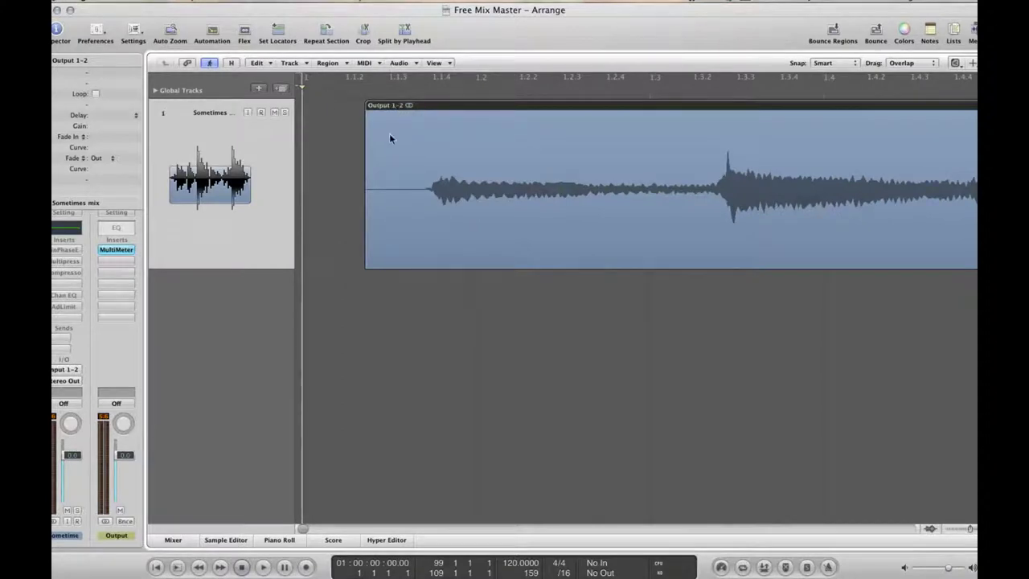
{"action": "left_click_drag", "start_coordinate": [412, 108], "coordinate": [305, 109]}
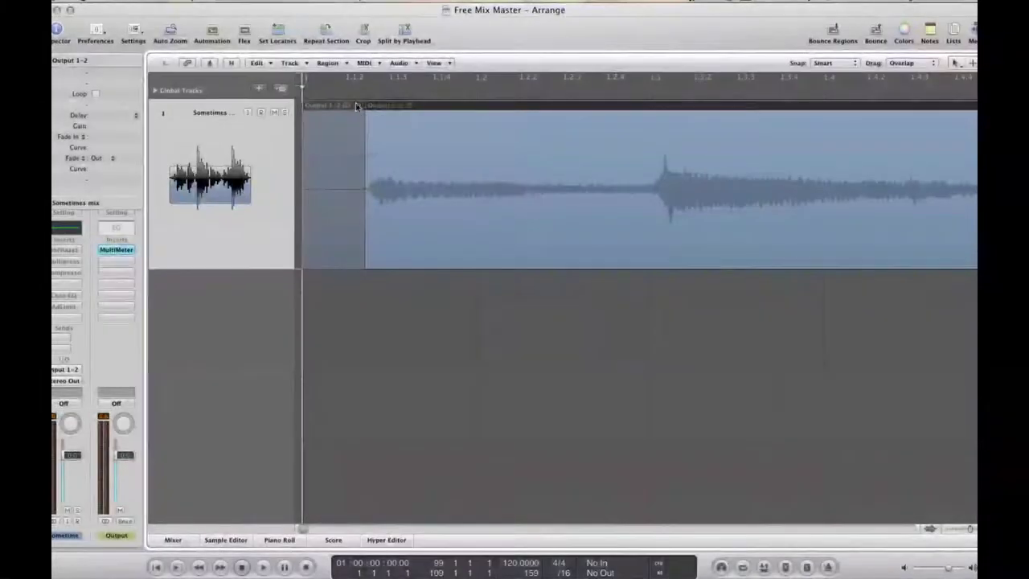
{"action": "left_click", "coordinate": [953, 33]}
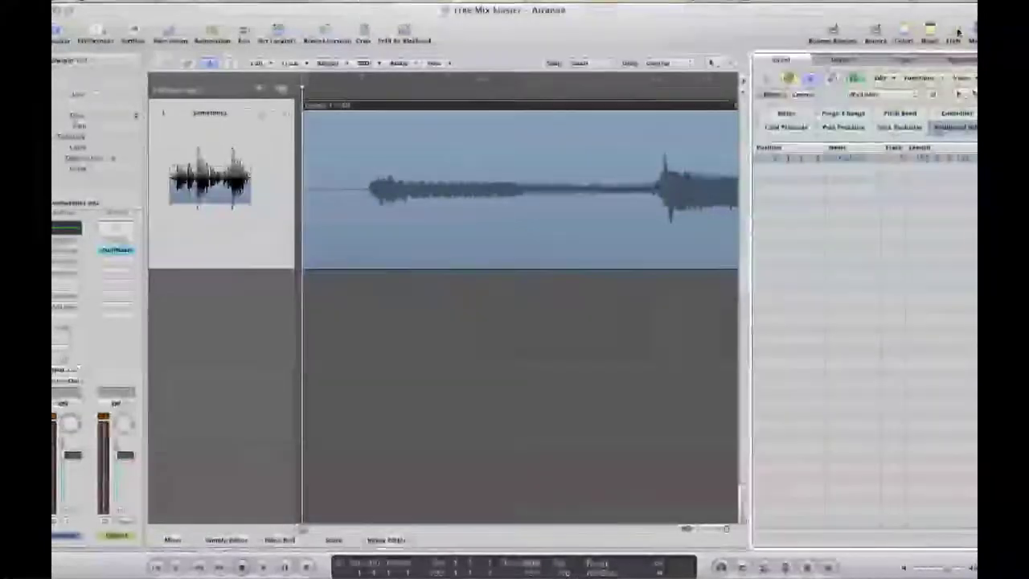
{"action": "left_click", "coordinate": [944, 30]}
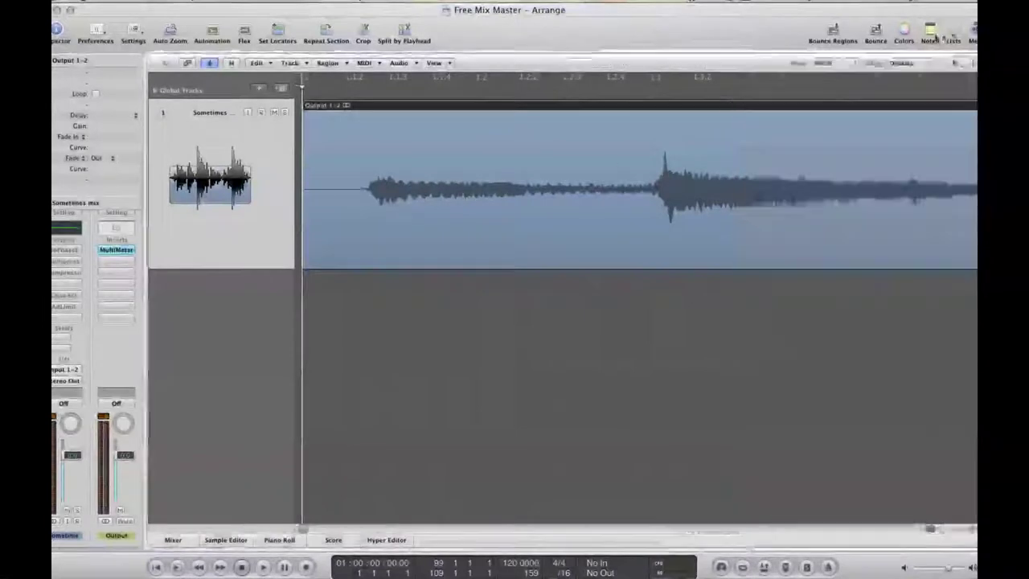
{"action": "left_click", "coordinate": [356, 95]}
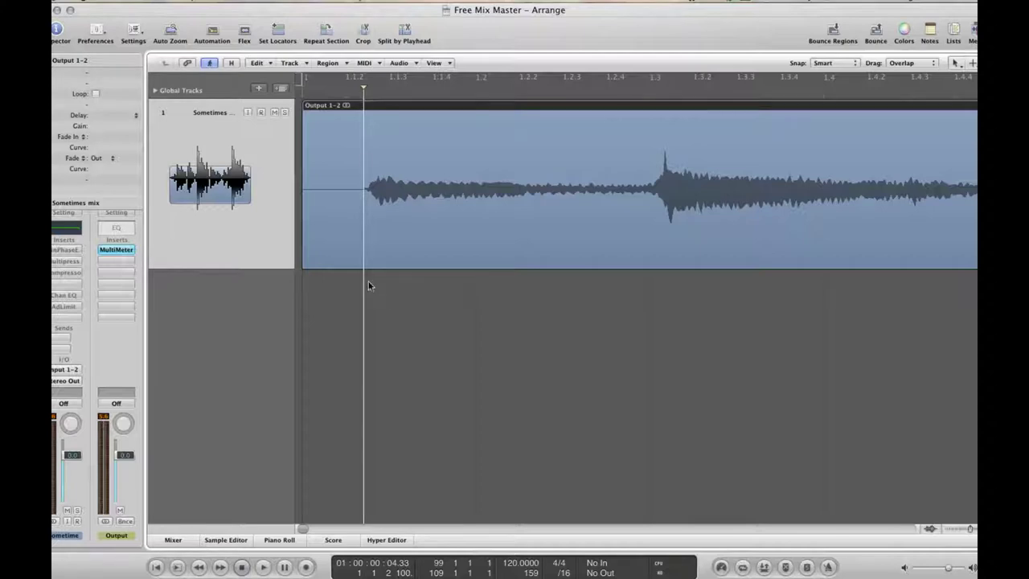
{"action": "key", "text": "Escape"}
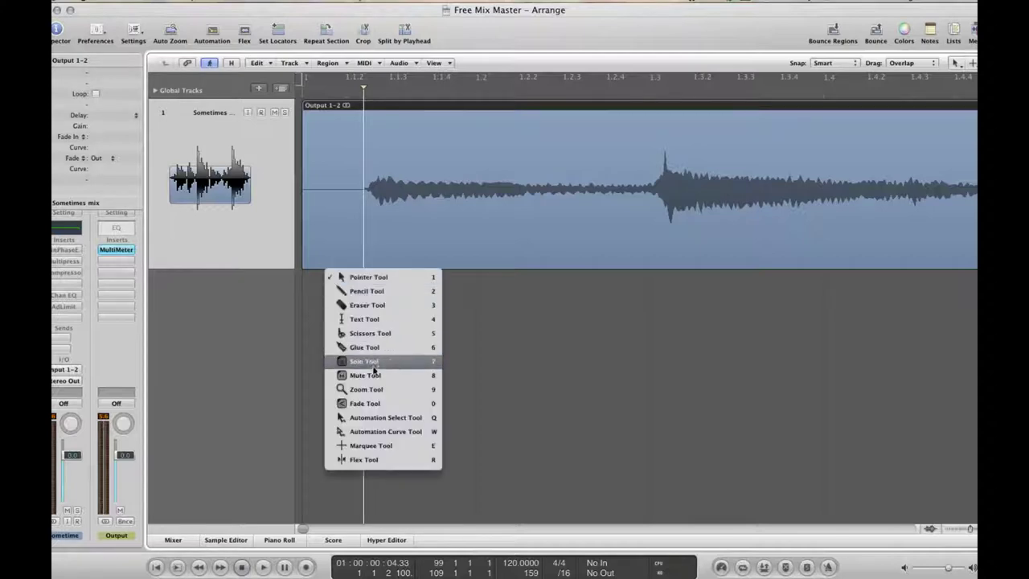
Draw a fade-in across the region's start, lengthen it slightly, and audition it
{"action": "left_click", "coordinate": [377, 392]}
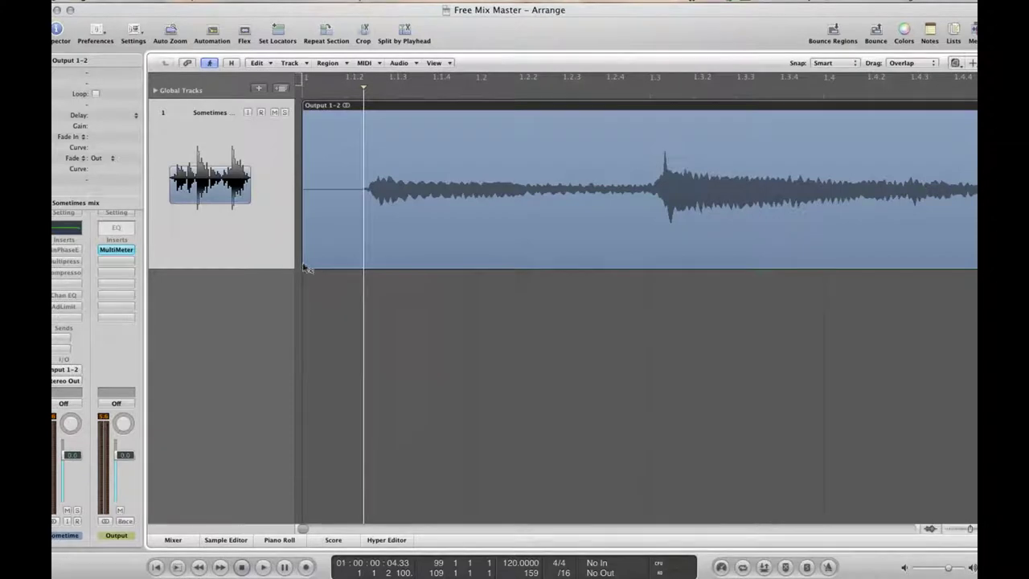
{"action": "left_click_drag", "start_coordinate": [302, 265], "coordinate": [354, 266]}
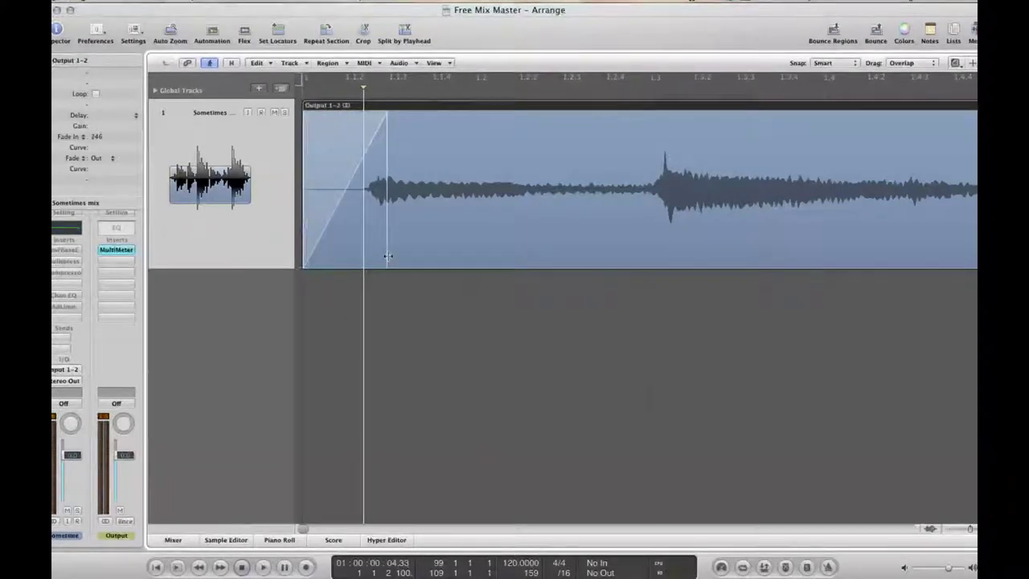
{"action": "key", "text": "space"}
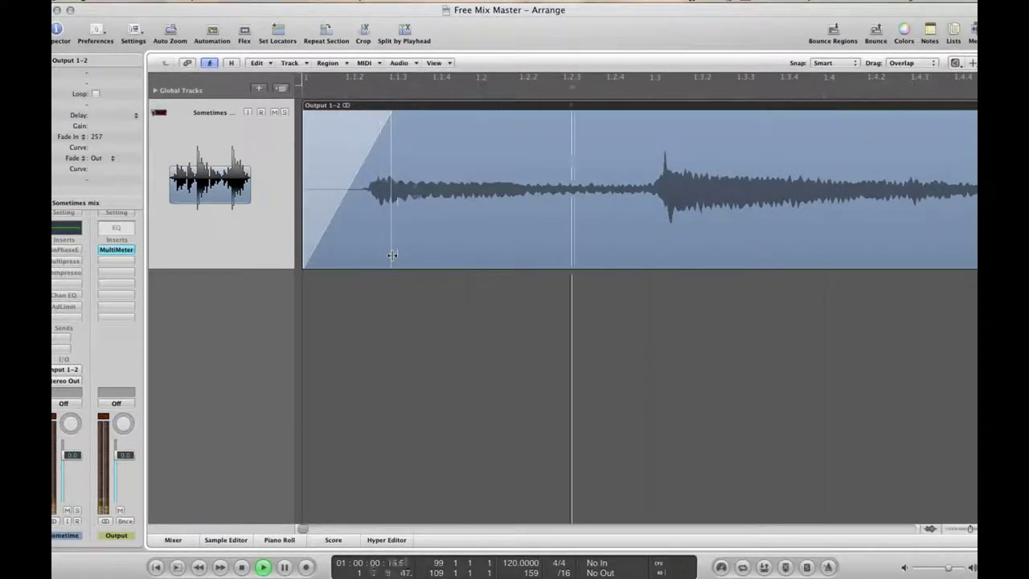
{"action": "key", "text": "Return"}
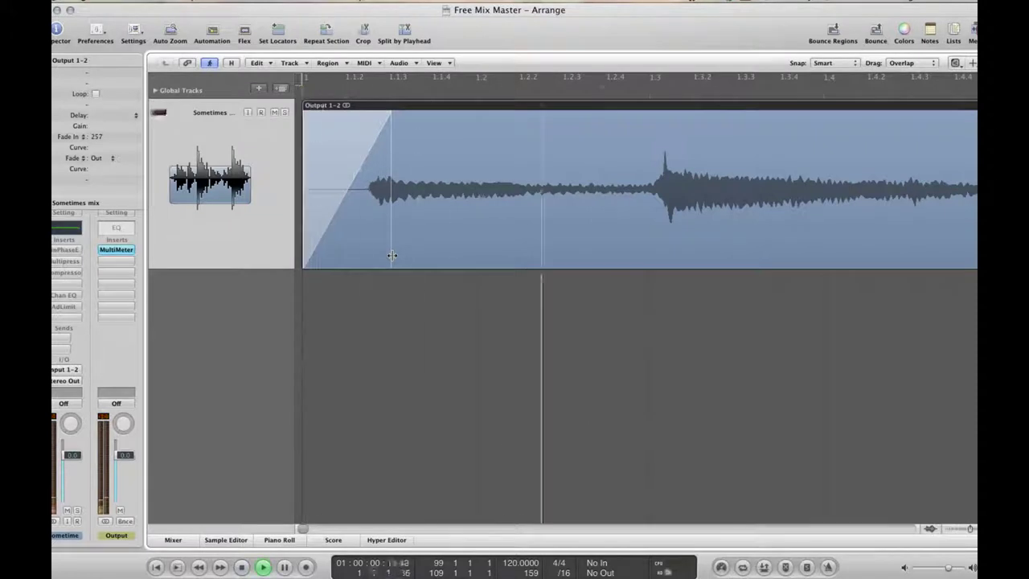
{"action": "key", "text": "space"}
{"action": "left_click_drag", "start_coordinate": [391, 255], "coordinate": [397, 255]}
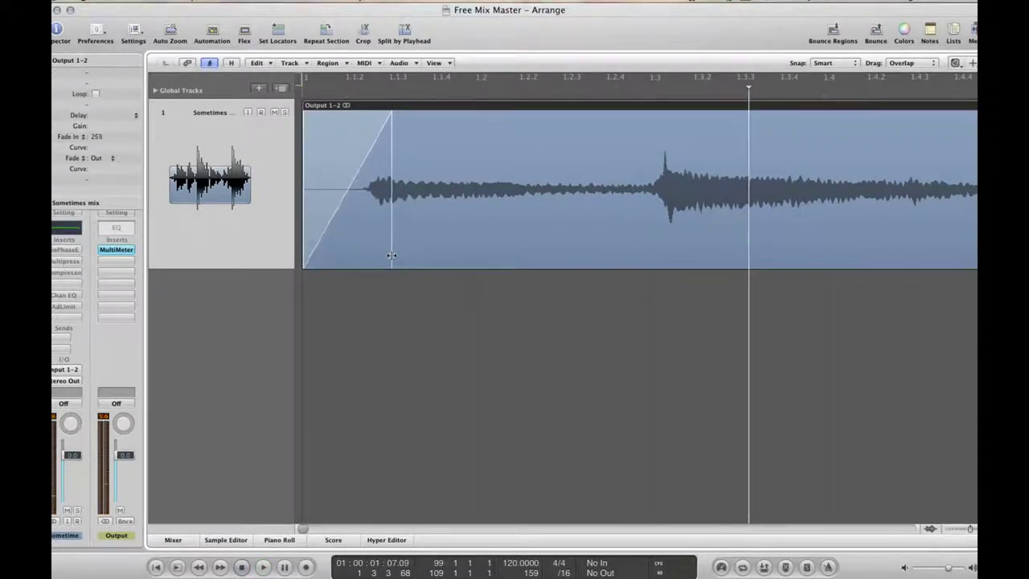
{"action": "key", "text": "space"}
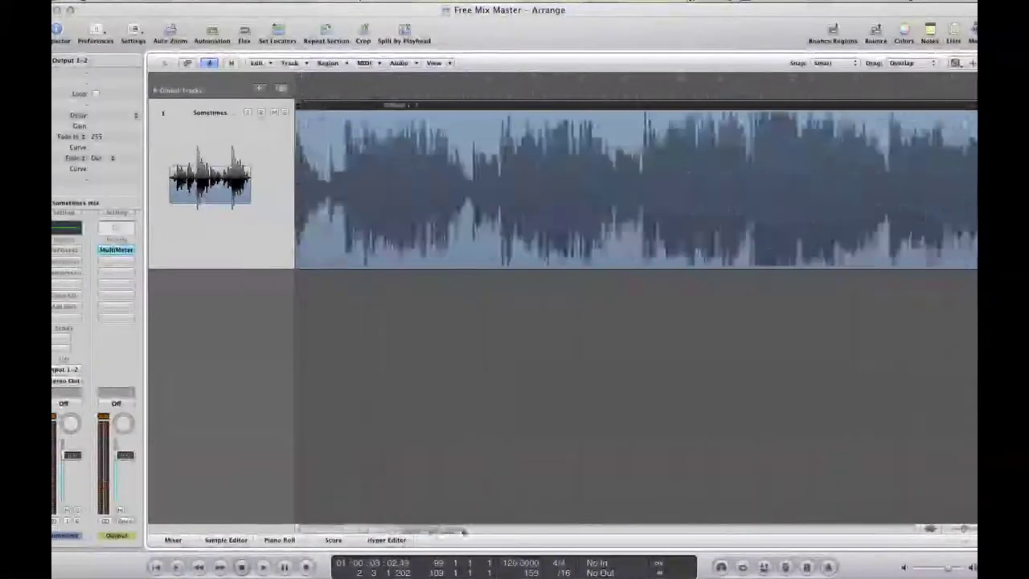
Trim the region's silent tail back to about bar 155 and play from bar 151 to check
{"action": "left_click_drag", "start_coordinate": [420, 527], "coordinate": [796, 526]}
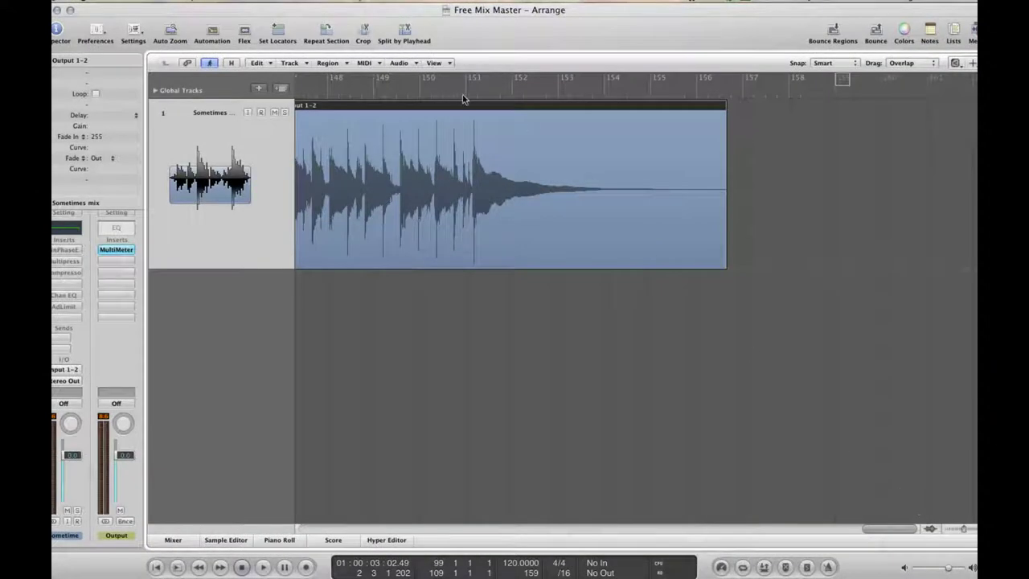
{"action": "key", "text": "space"}
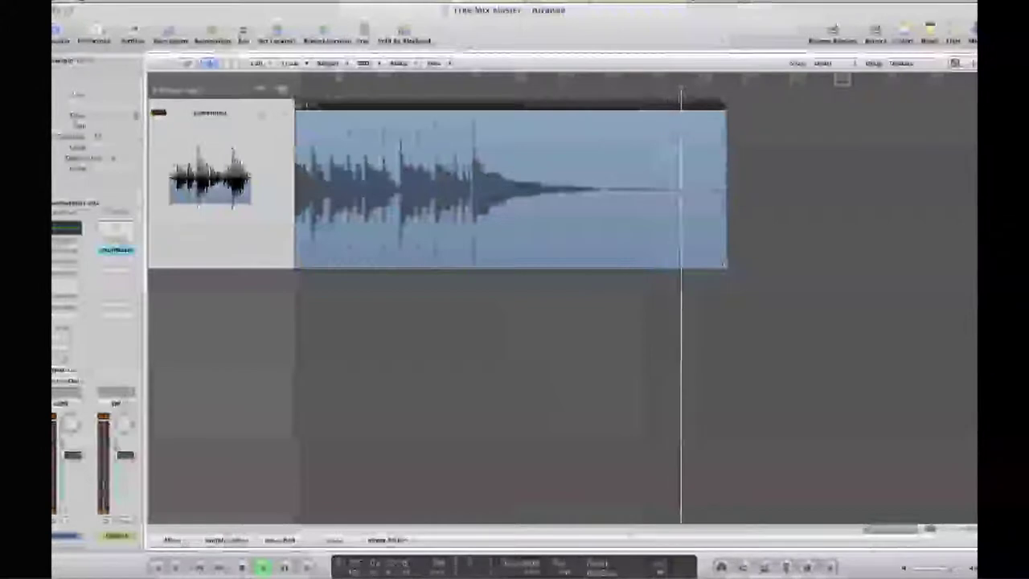
{"action": "key", "text": "Escape"}
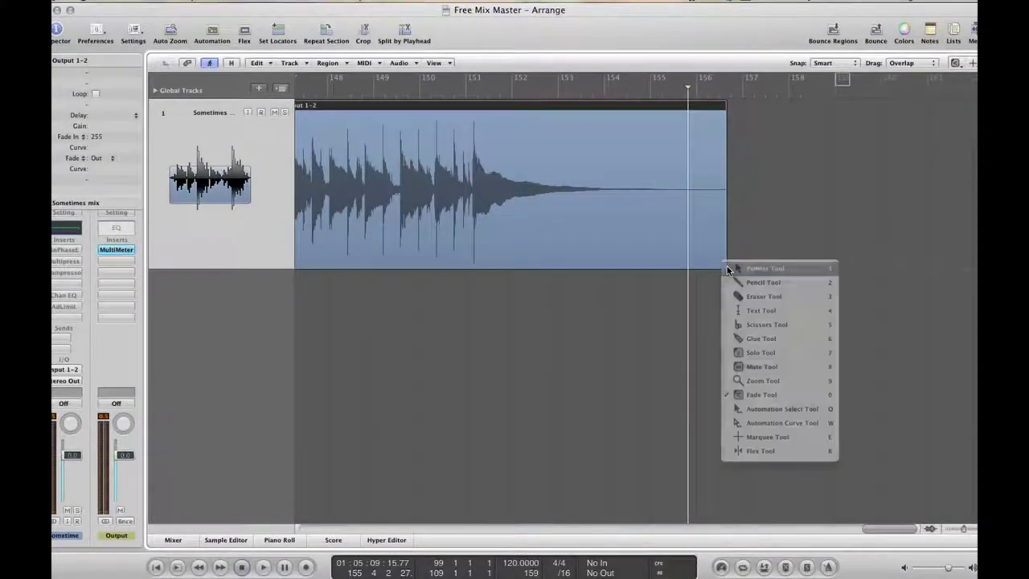
{"action": "key", "text": "Escape"}
{"action": "left_click_drag", "start_coordinate": [724, 268], "coordinate": [659, 268]}
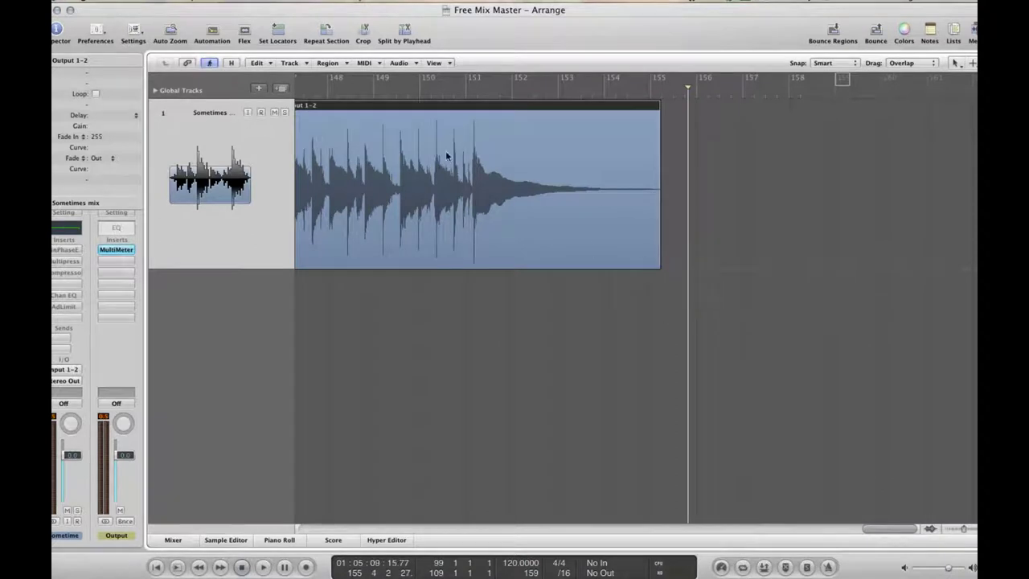
{"action": "left_click", "coordinate": [447, 96]}
{"action": "key", "text": "space"}
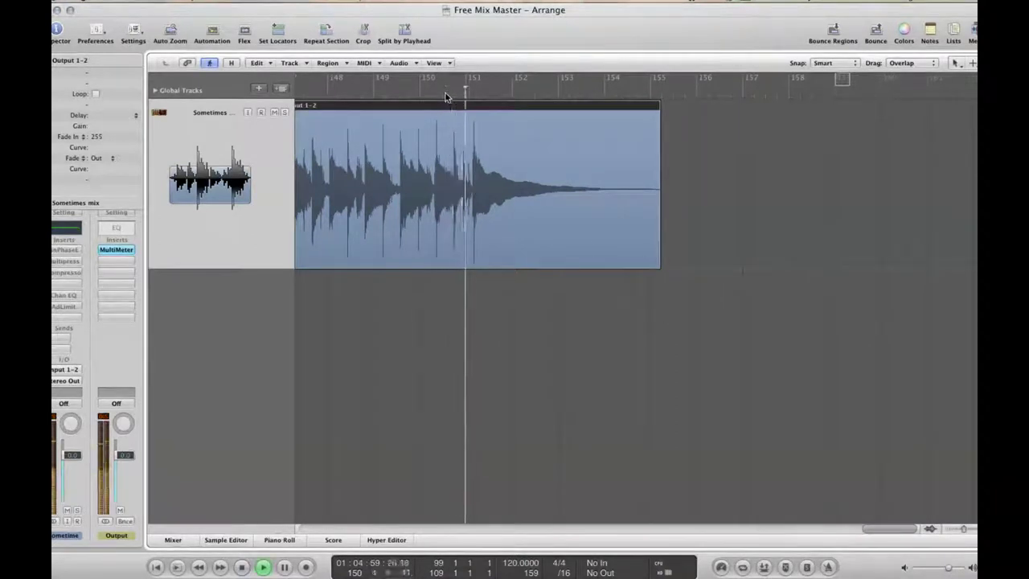
Draw an 8151 fade-out on the Output 1-2 region from about bar 151 to its end
{"action": "key", "text": "Escape"}
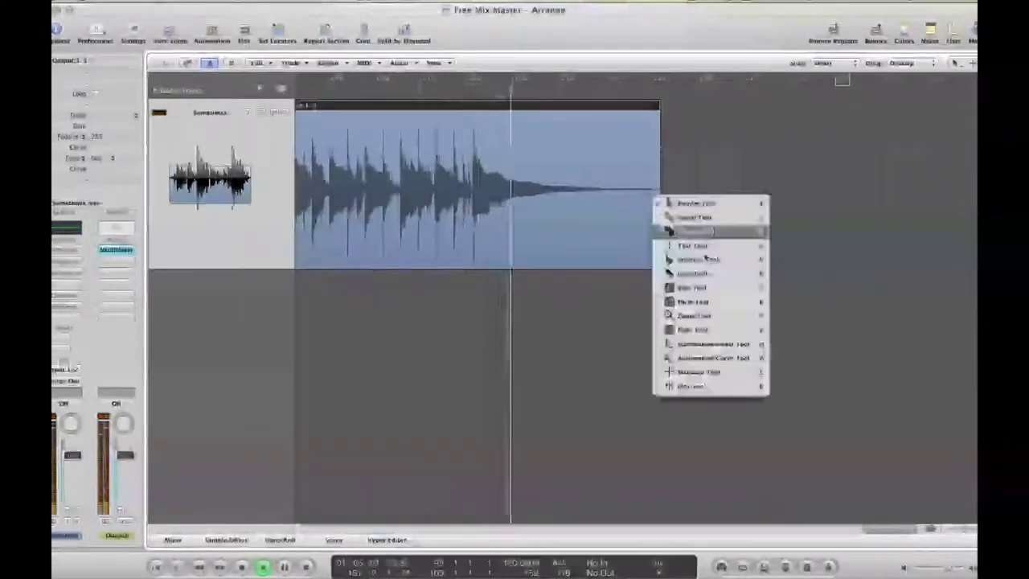
{"action": "left_click", "coordinate": [699, 330]}
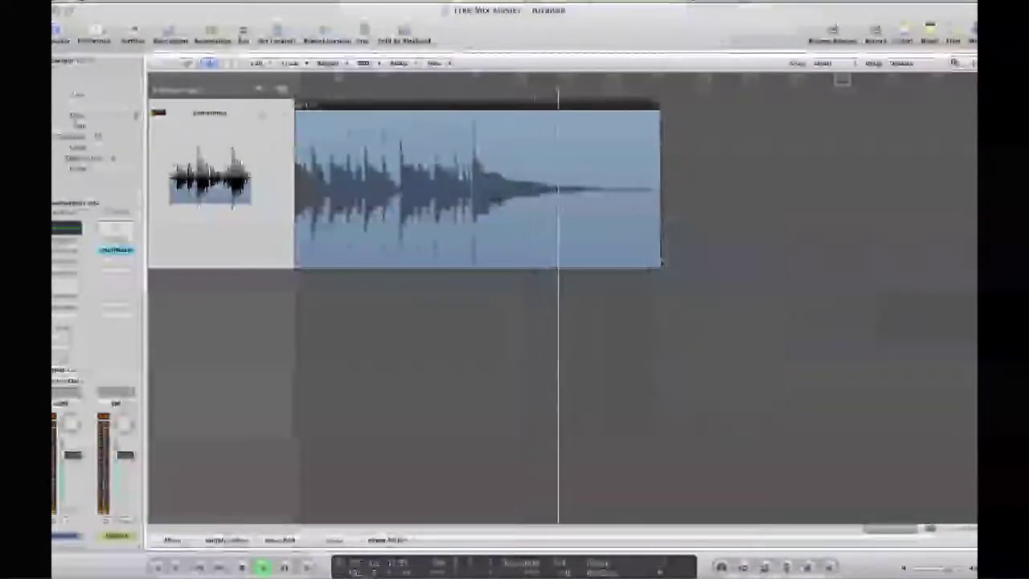
{"action": "left_click_drag", "start_coordinate": [655, 249], "coordinate": [532, 257]}
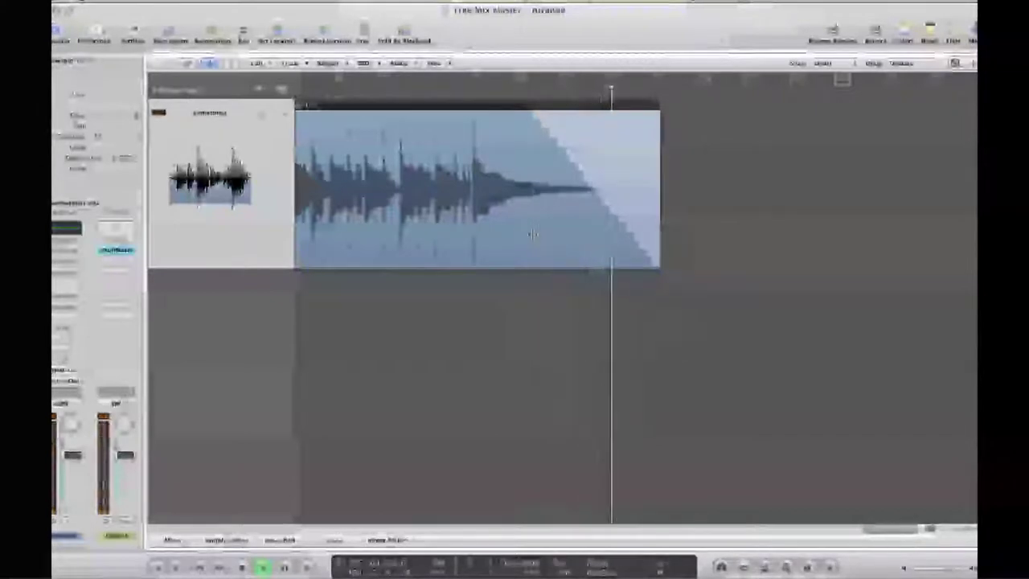
{"action": "left_click_drag", "start_coordinate": [532, 234], "coordinate": [472, 229]}
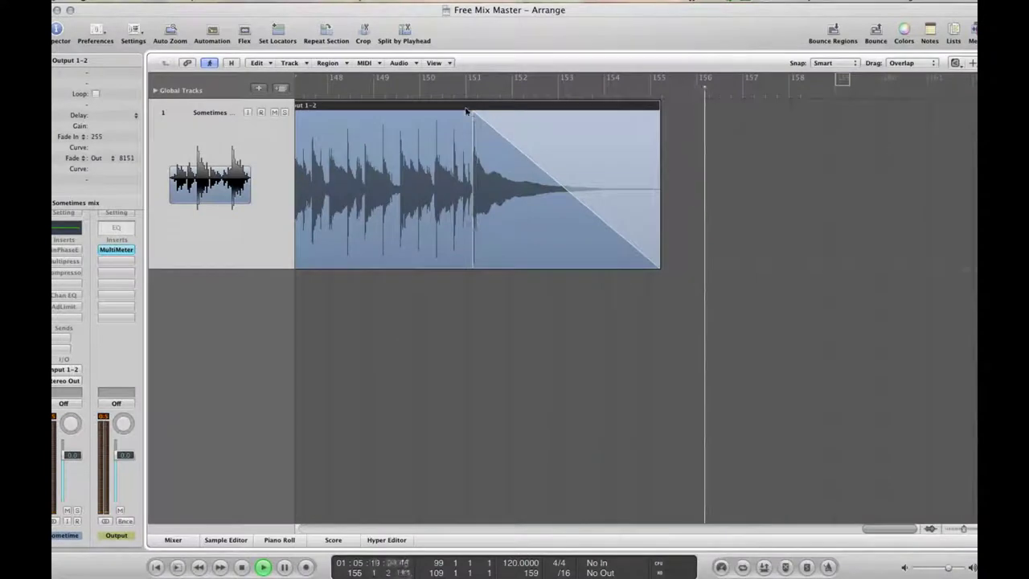
Replay the fade-out, then show the track's volume automation
{"action": "key", "text": "space"}
{"action": "key", "text": "space"}
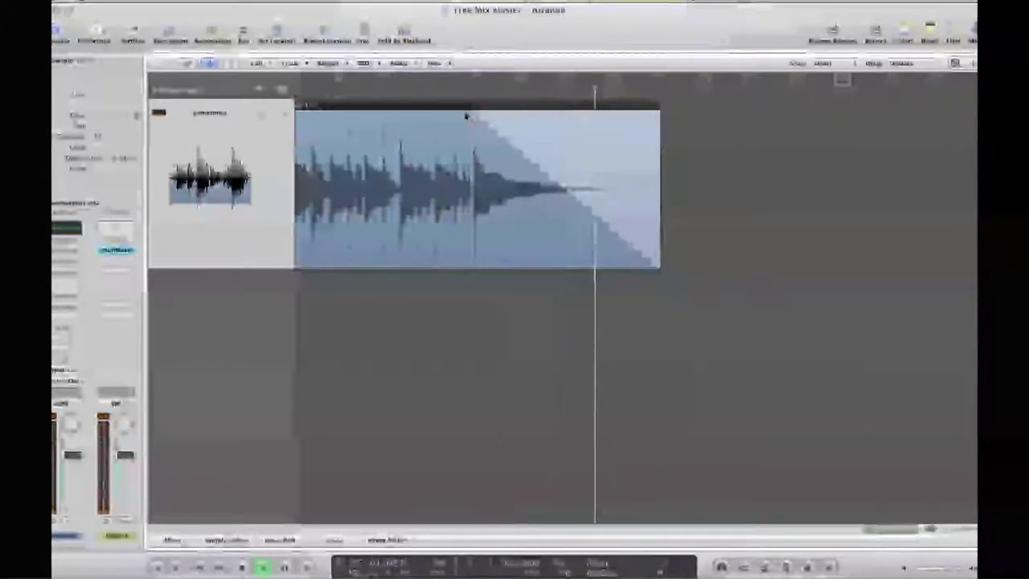
{"action": "key", "text": "space"}
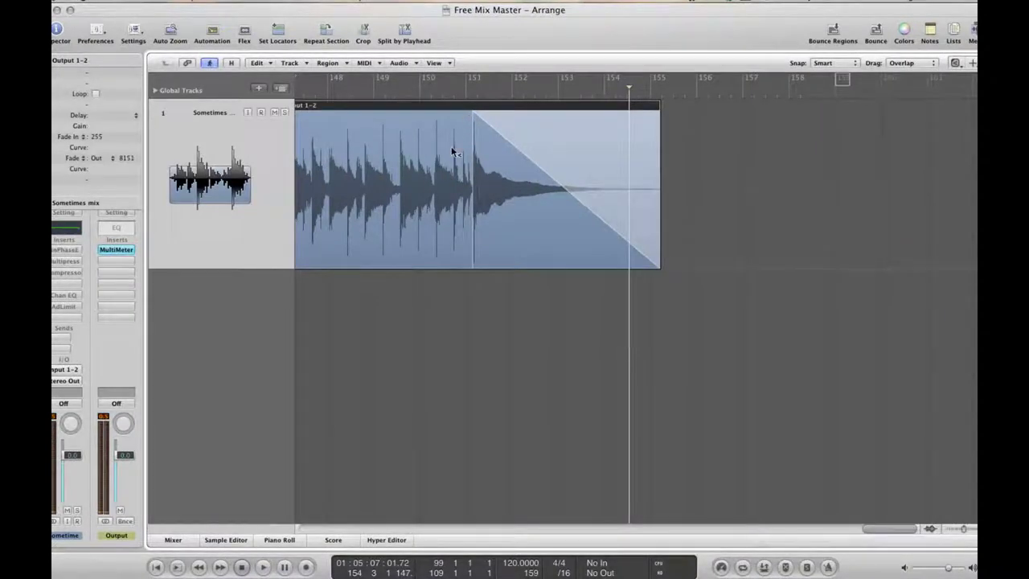
{"action": "key", "text": "a"}
{"action": "key", "text": "Escape"}
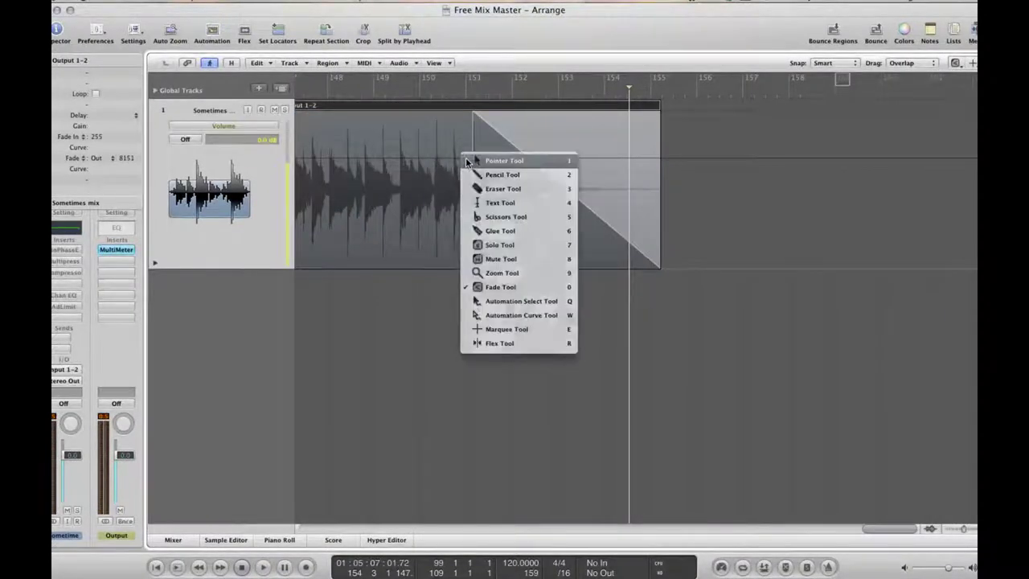
Ramp volume automation from 0 dB near bar 151 to -∞ dB at the region end, audition it, then hide automation
{"action": "left_click", "coordinate": [472, 163]}
{"action": "left_click", "coordinate": [472, 158]}
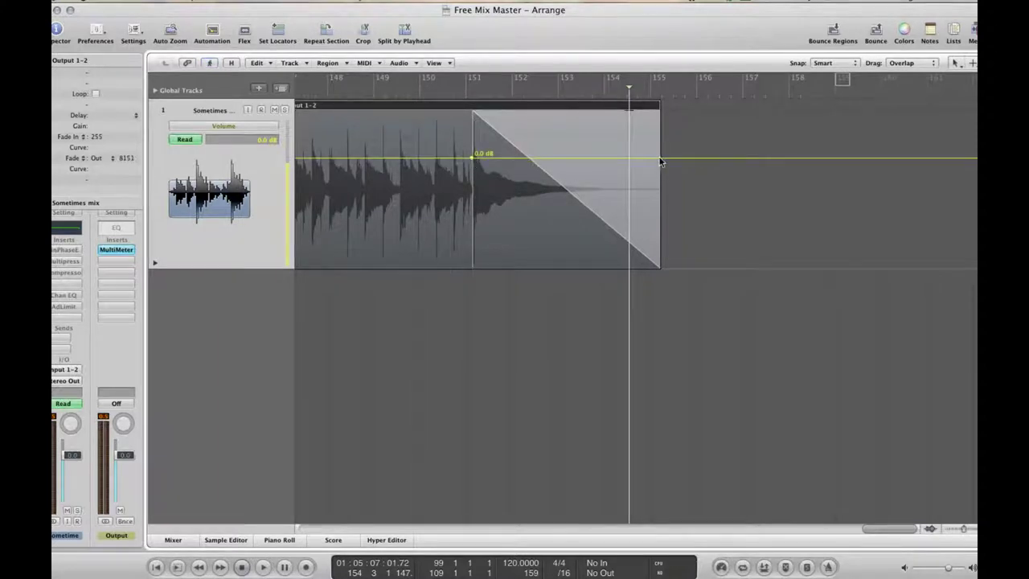
{"action": "left_click_drag", "start_coordinate": [673, 175], "coordinate": [639, 268]}
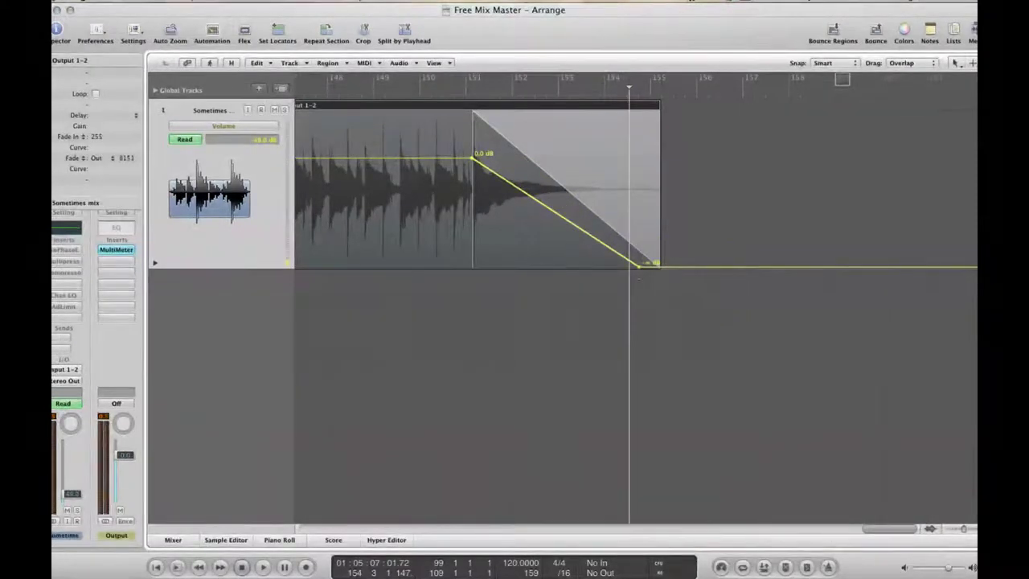
{"action": "key", "text": "space"}
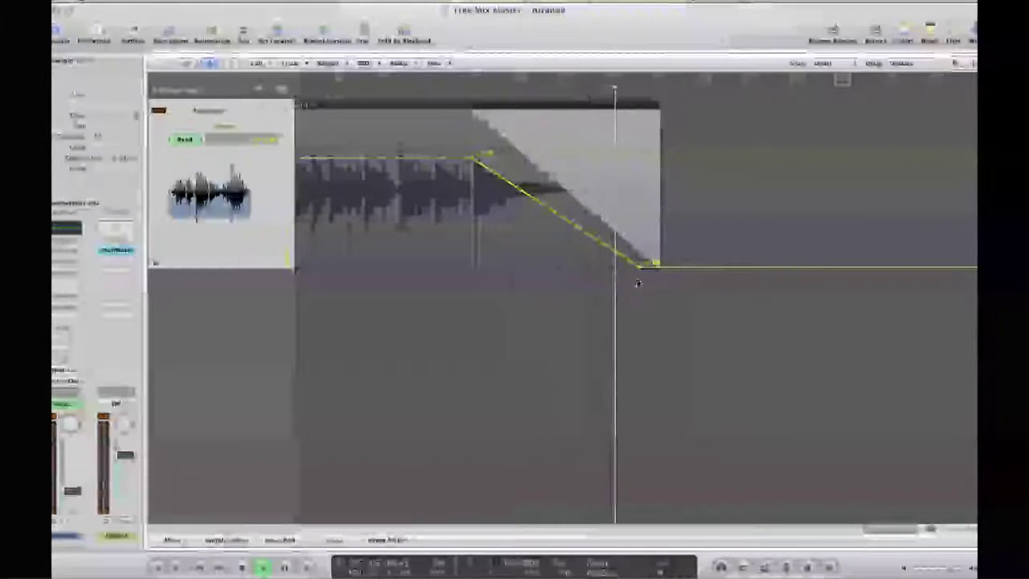
{"action": "mouse_move", "coordinate": [635, 270]}
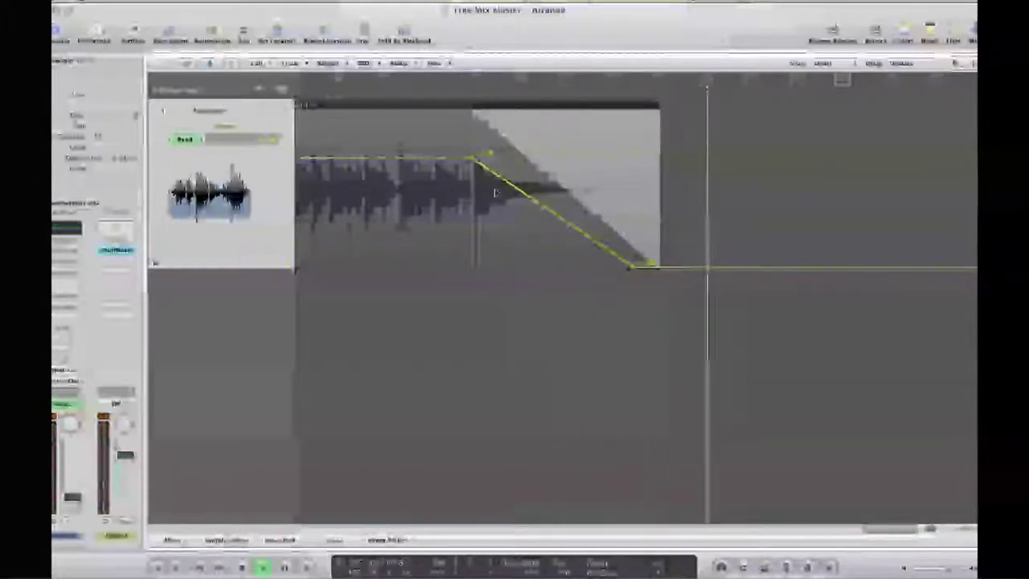
{"action": "key", "text": "a"}
{"action": "key", "text": "Escape"}
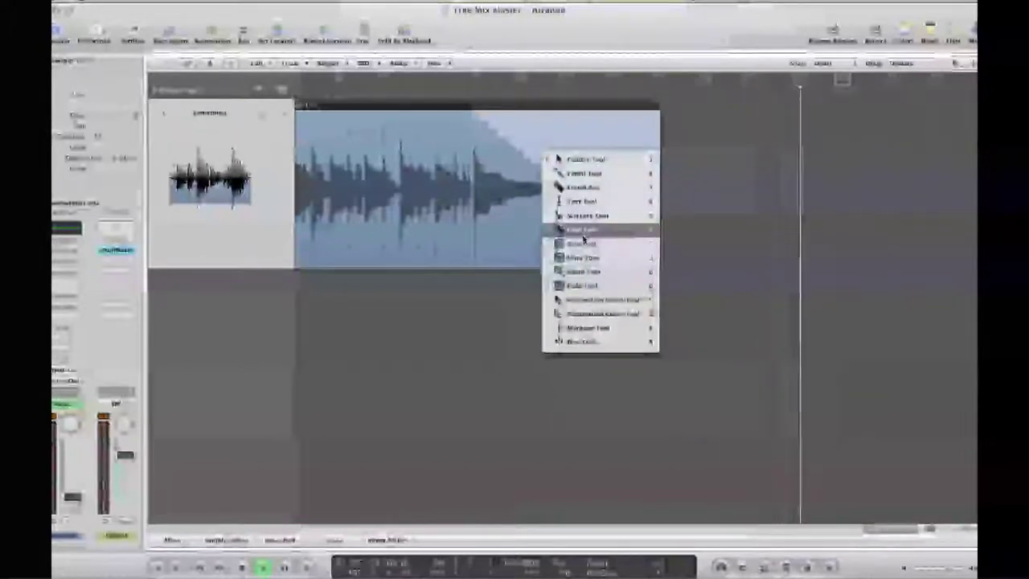
Bend the Output 1-2 fade-out to curve 10 and play the ending from around bar 150
{"action": "left_click", "coordinate": [577, 286]}
{"action": "left_click_drag", "start_coordinate": [583, 205], "coordinate": [575, 207]}
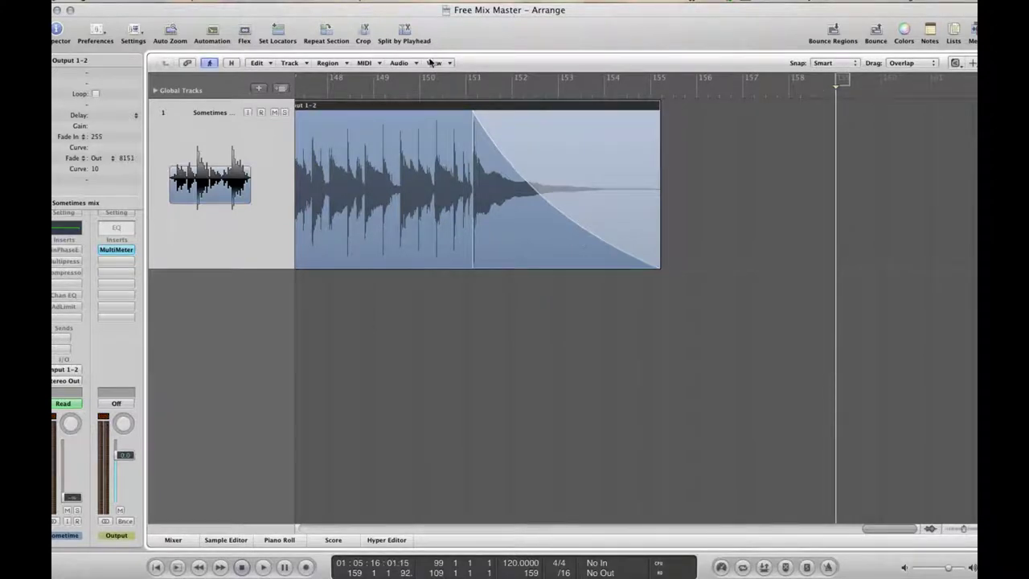
{"action": "double_click", "coordinate": [447, 86]}
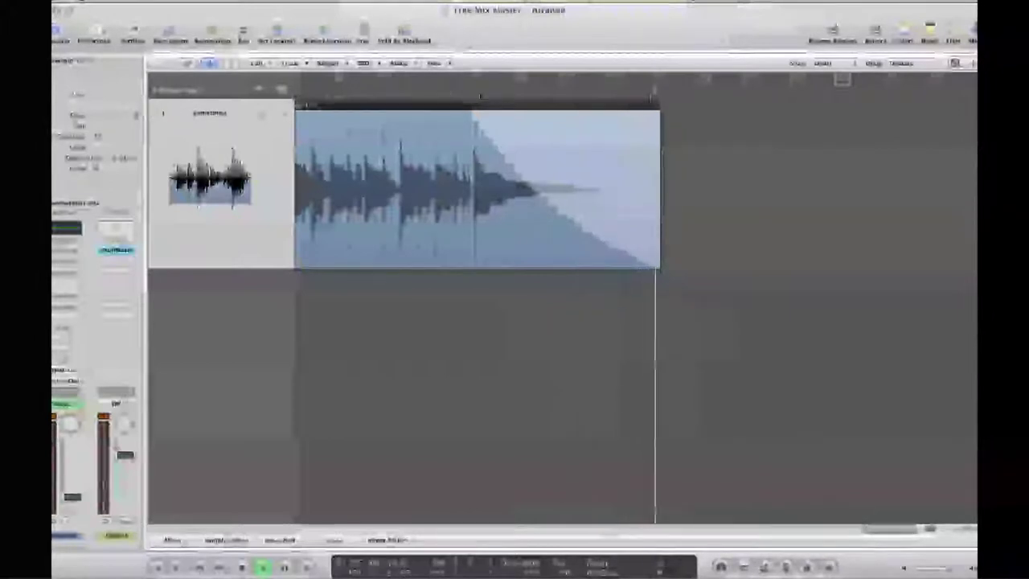
{"action": "left_click", "coordinate": [459, 98]}
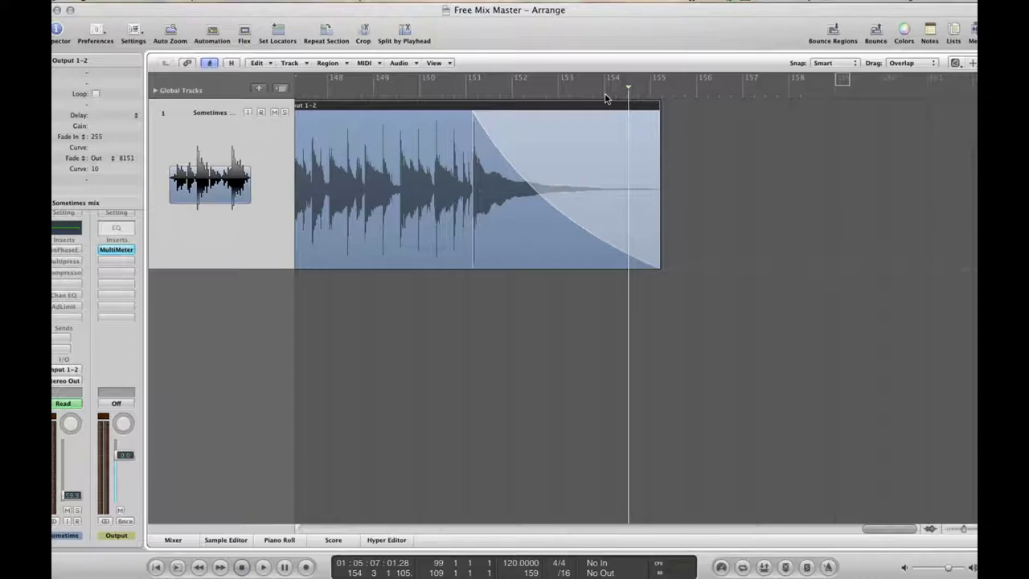
Return to the song start, scroll to later bars, and zoom in on the Output 1-2 waveform near bar 42
{"action": "key", "text": "Return"}
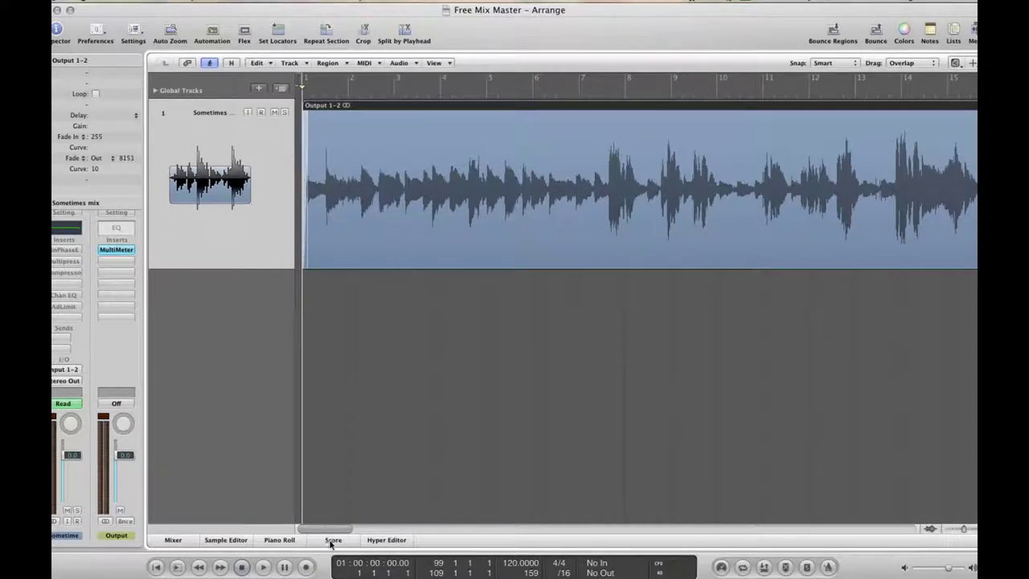
{"action": "left_click_drag", "start_coordinate": [324, 530], "coordinate": [402, 524]}
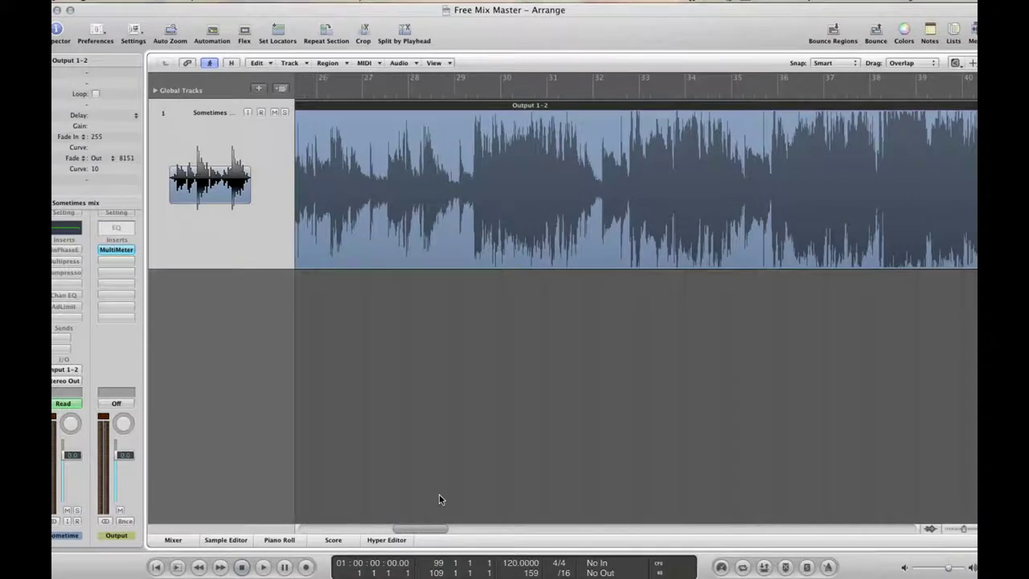
{"action": "left_click_drag", "start_coordinate": [429, 530], "coordinate": [488, 521]}
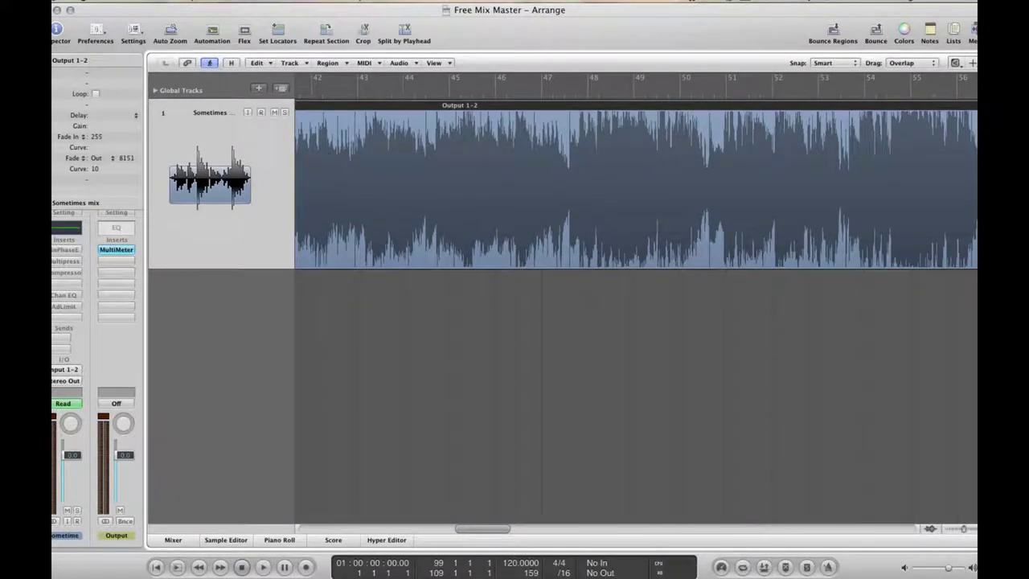
{"action": "left_click_drag", "start_coordinate": [967, 531], "coordinate": [973, 529]}
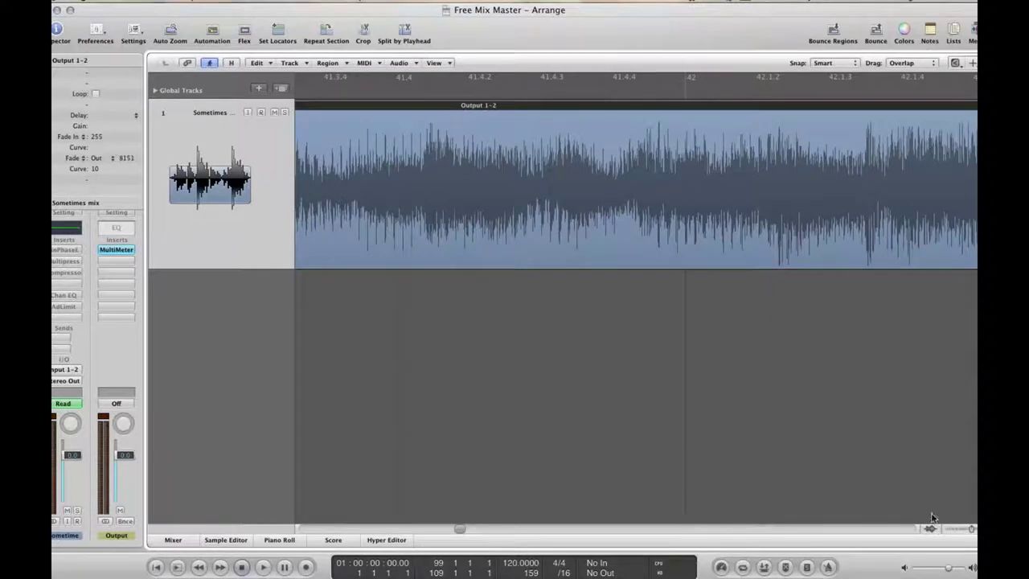
{"action": "left_click_drag", "start_coordinate": [460, 532], "coordinate": [461, 530]}
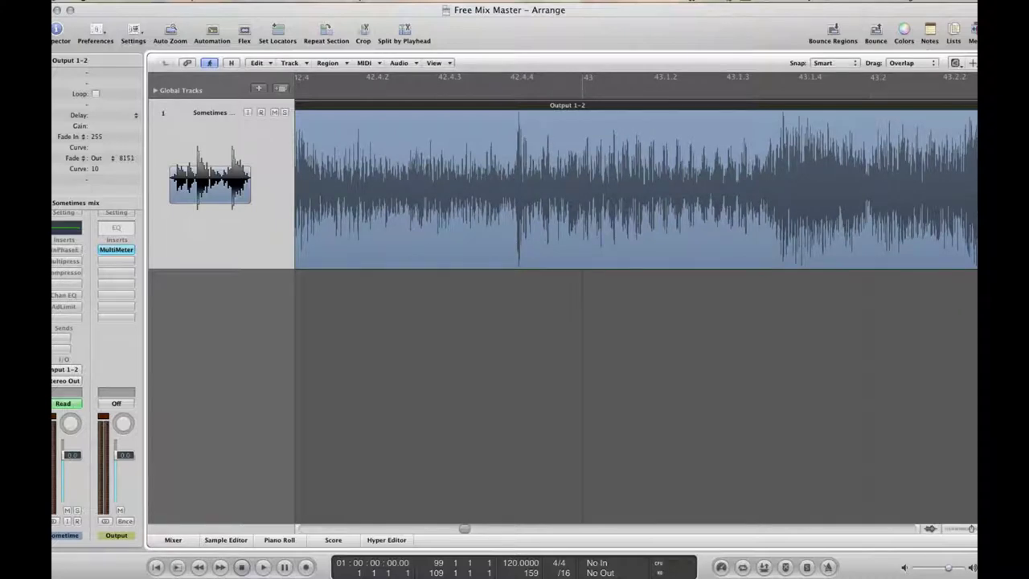
{"action": "double_click", "coordinate": [535, 130]}
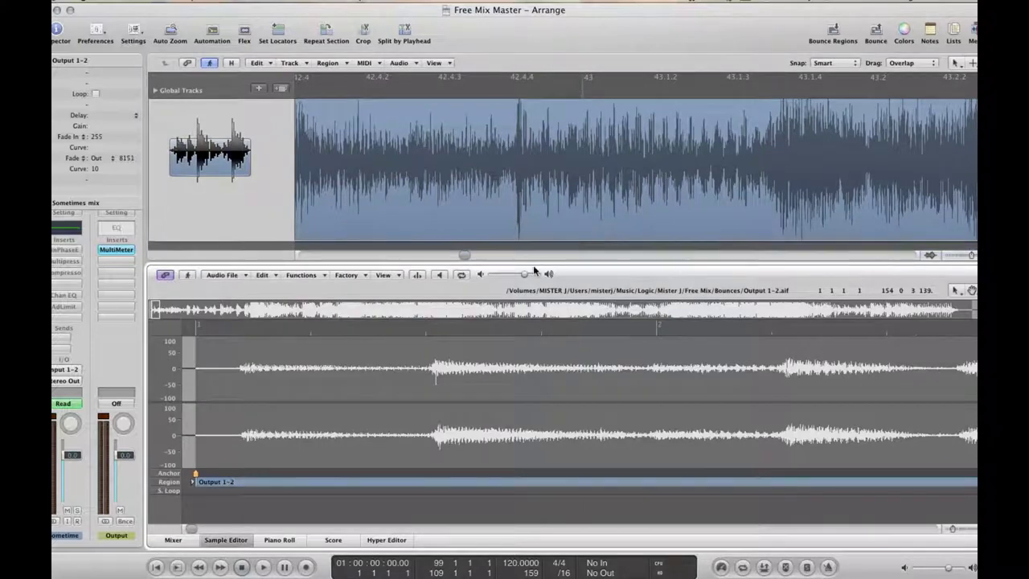
{"action": "left_click_drag", "start_coordinate": [535, 263], "coordinate": [564, 95]}
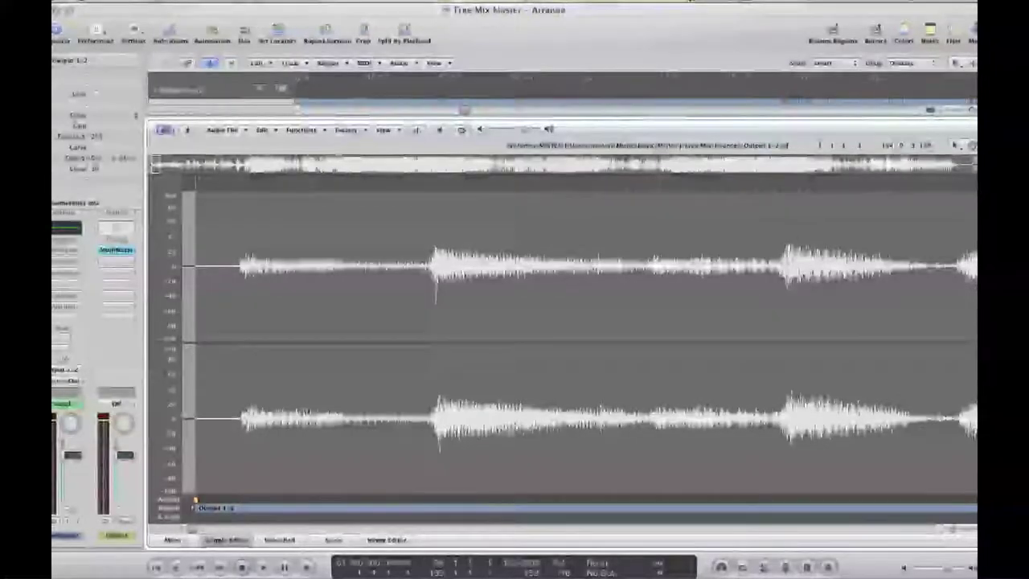
{"action": "double_click", "coordinate": [276, 245]}
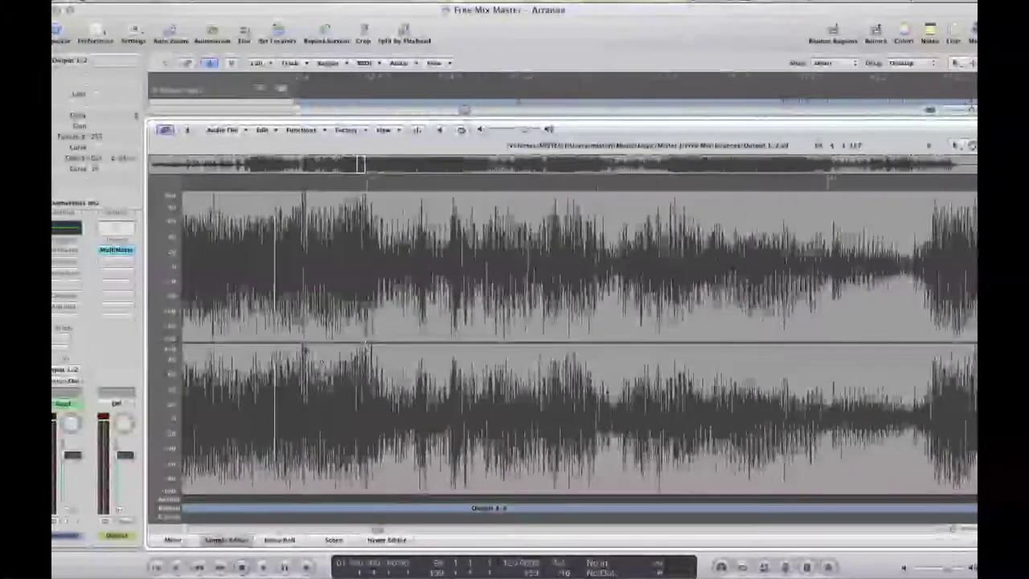
{"action": "left_click", "coordinate": [302, 344]}
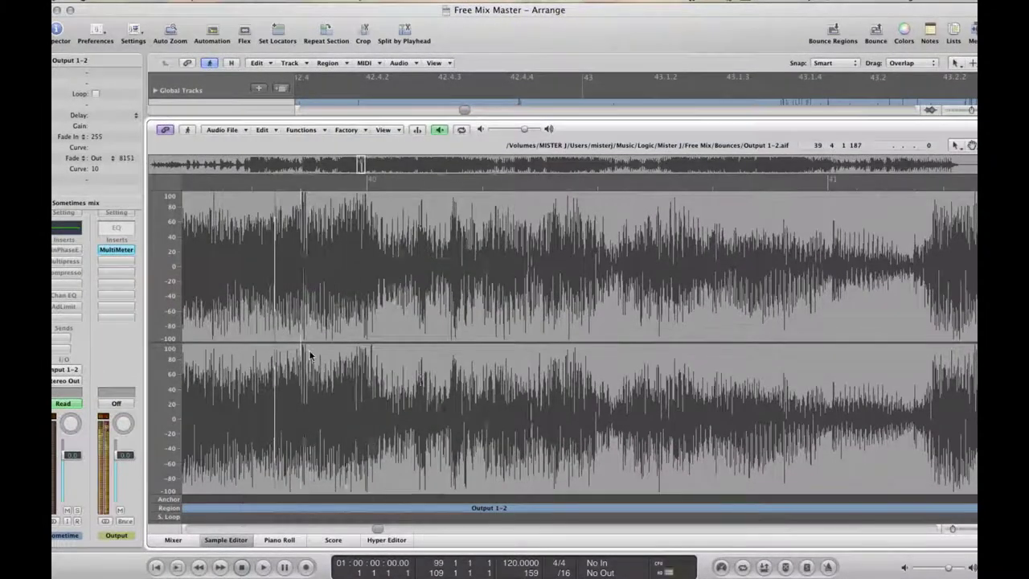
{"action": "key", "text": "space"}
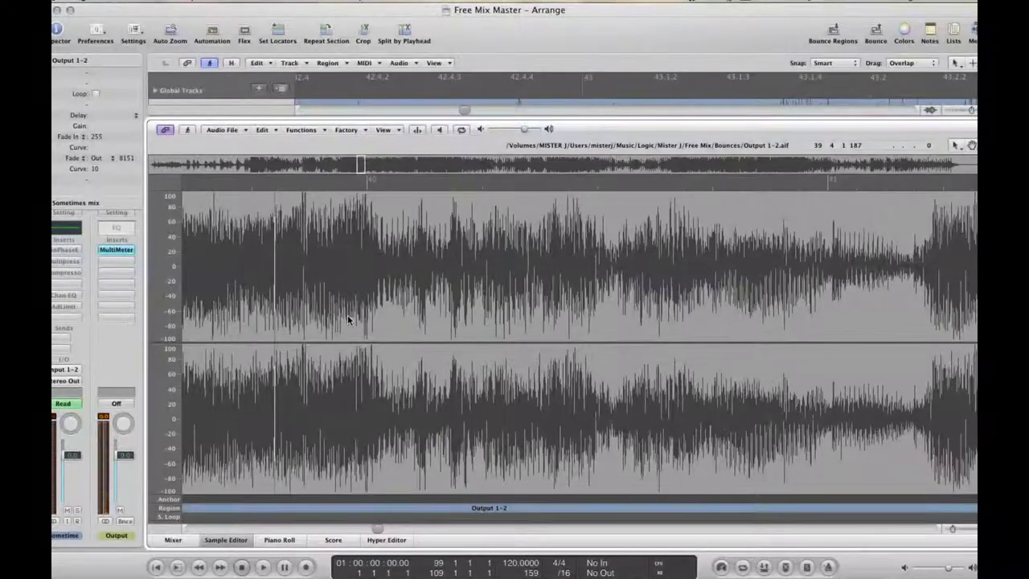
{"action": "left_click", "coordinate": [229, 541]}
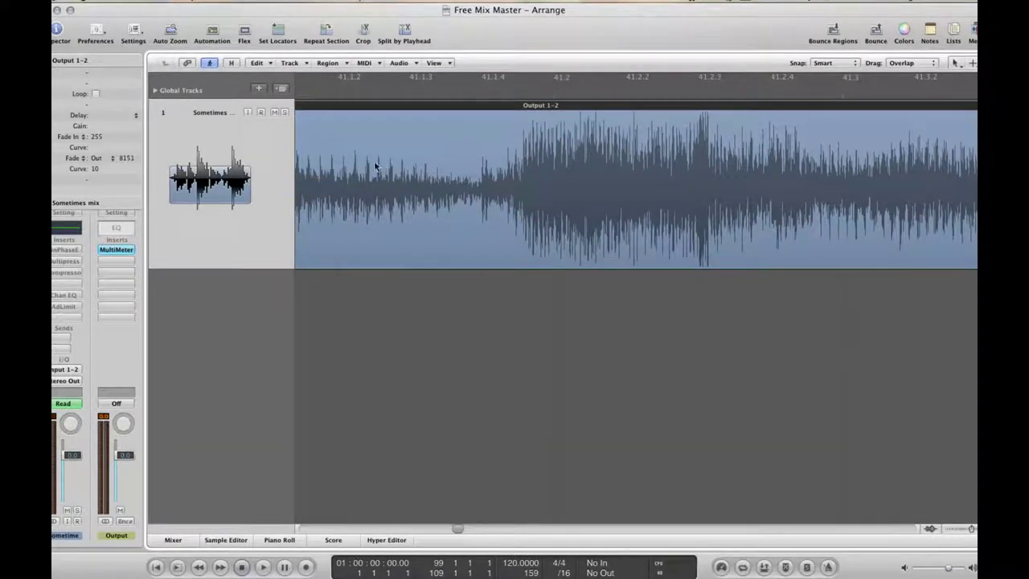
Set the playhead to bar 41 and start playback of the mastered mix
{"action": "left_click", "coordinate": [316, 96]}
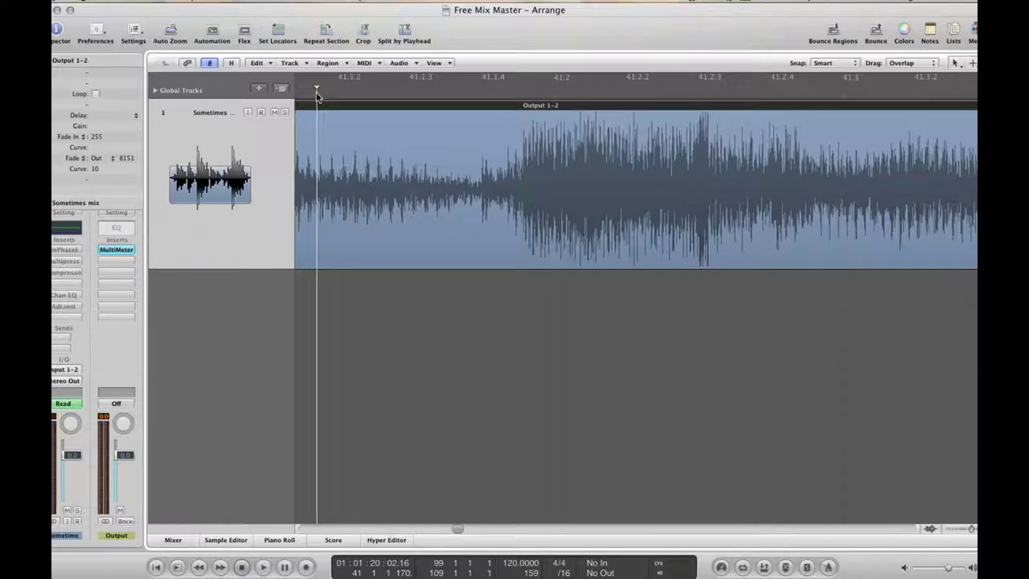
{"action": "key", "text": "space"}
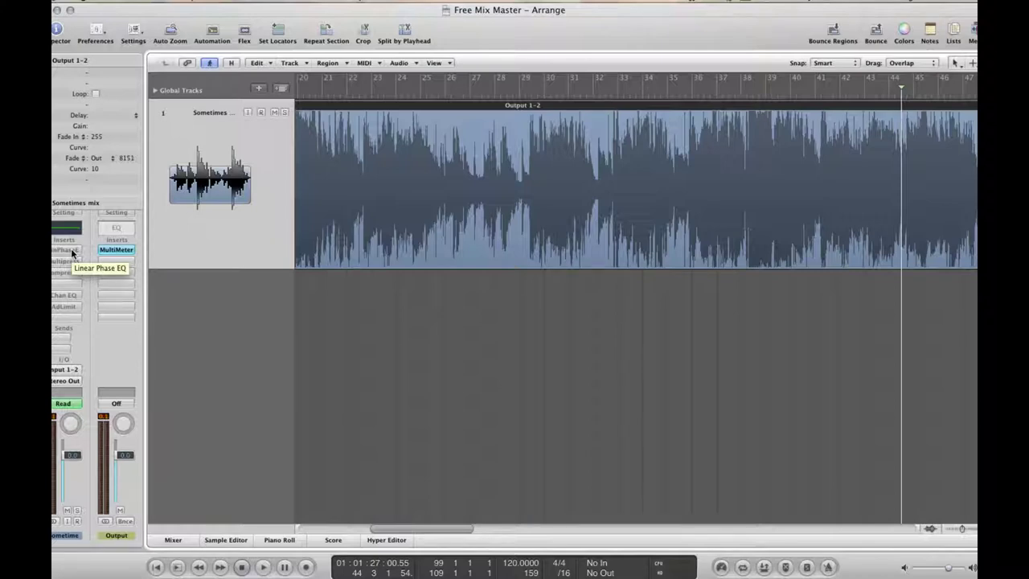
Open the output's MultiMeter, move it clear of the tracks, and watch it during playback
{"action": "left_click", "coordinate": [116, 250]}
{"action": "left_click_drag", "start_coordinate": [133, 49], "coordinate": [379, 181]}
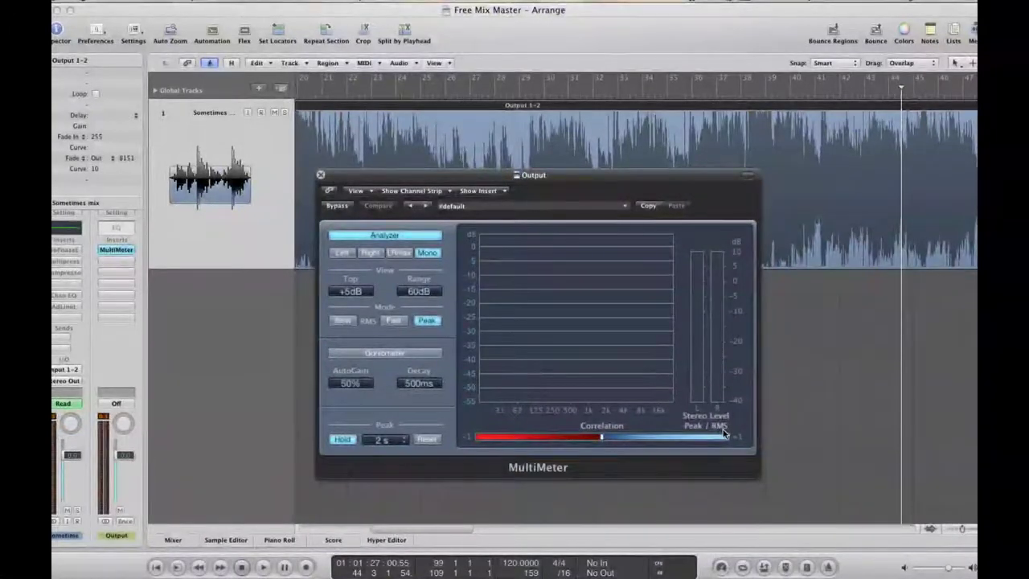
{"action": "key", "text": "space"}
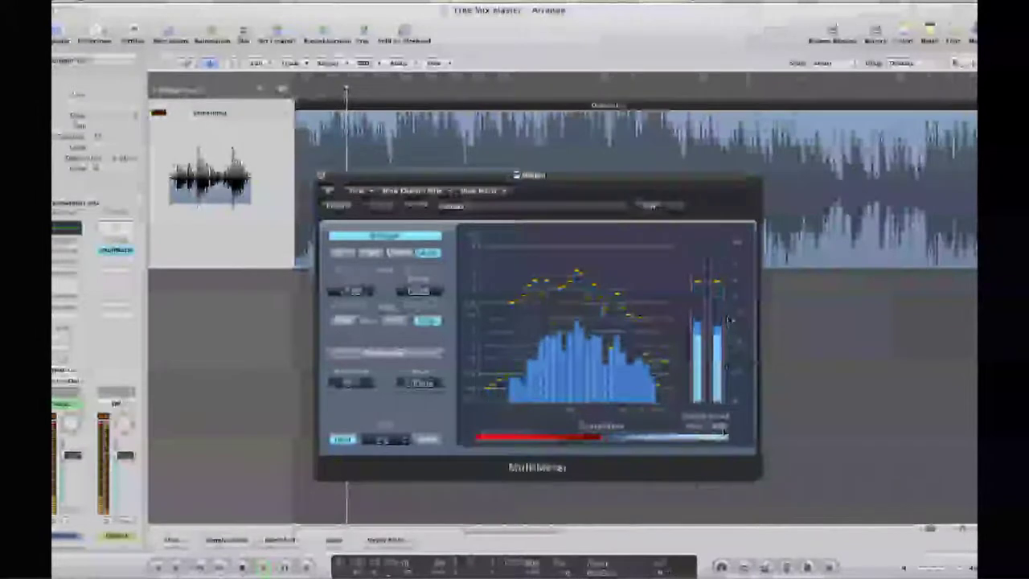
{"action": "key", "text": "space"}
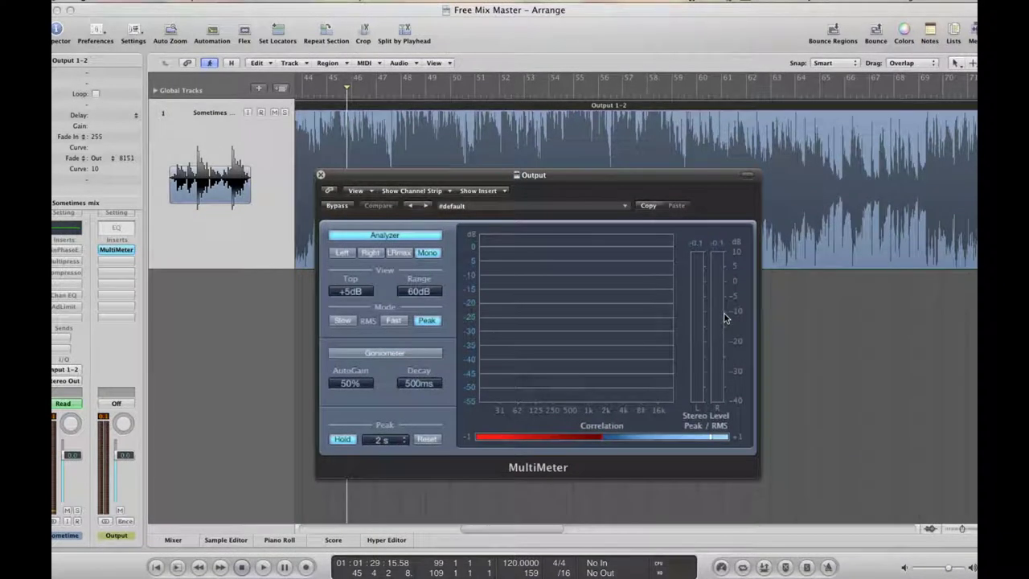
Keep monitoring the MultiMeter, then open the mix's Linear Phase EQ (30 Hz low cut, 17000 Hz high cut)
{"action": "key", "text": "space"}
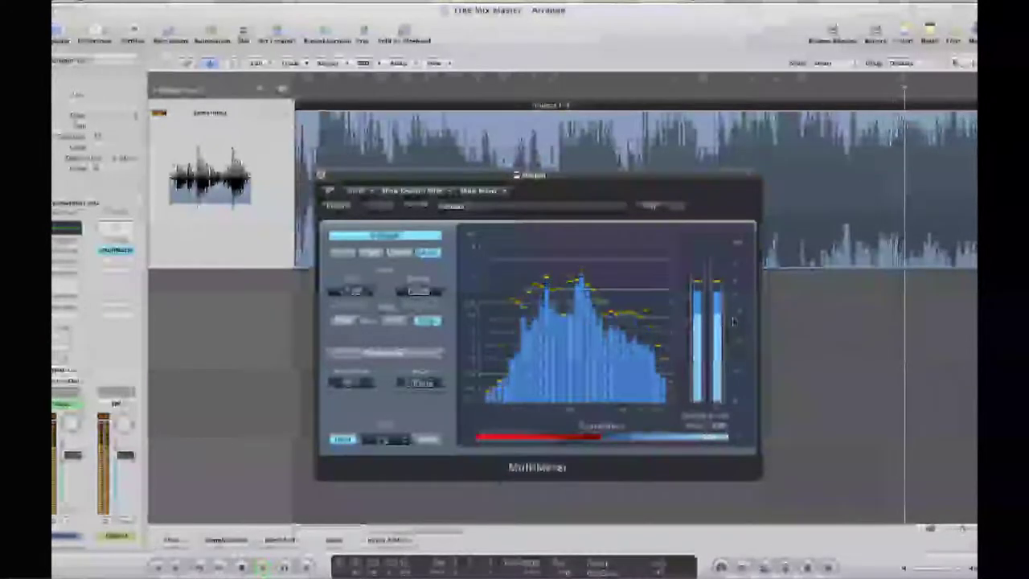
{"action": "key", "text": "space"}
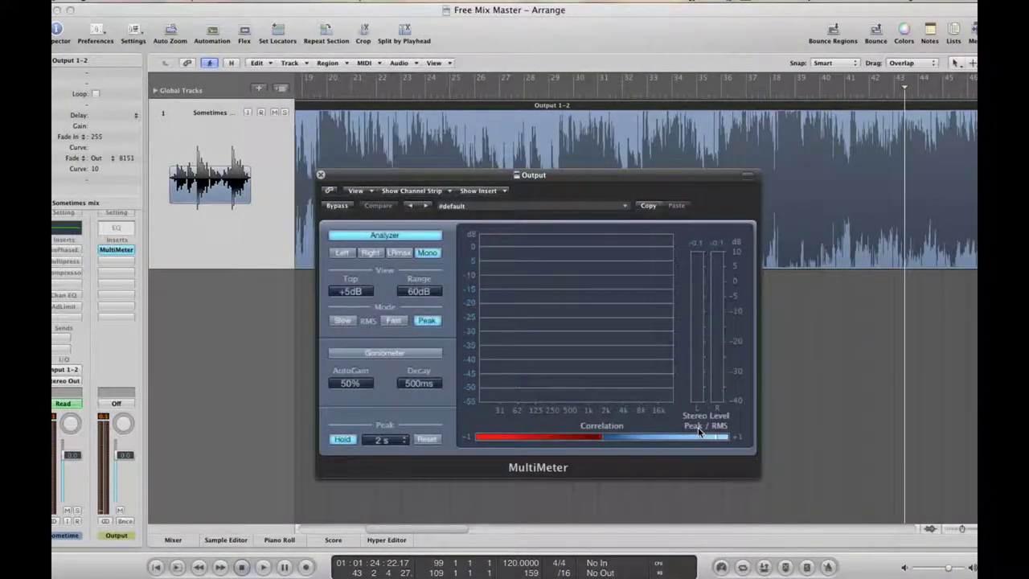
{"action": "key", "text": "space"}
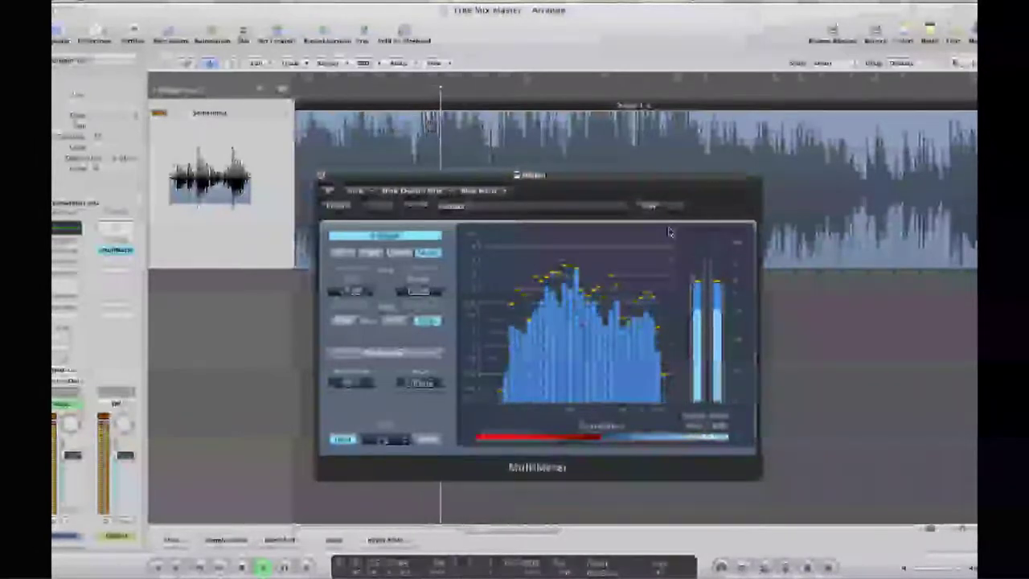
{"action": "key", "text": "space"}
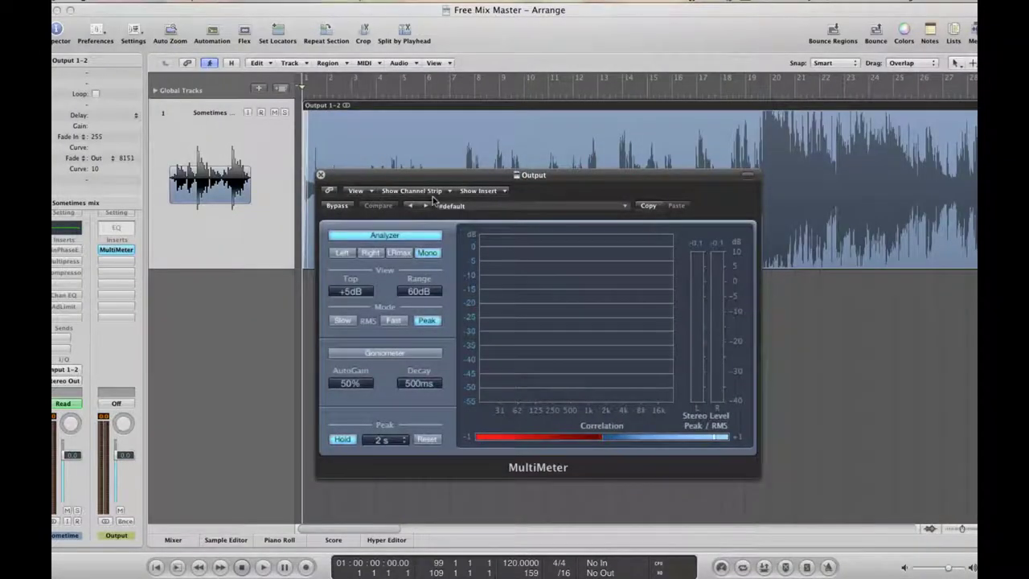
{"action": "left_click", "coordinate": [68, 250]}
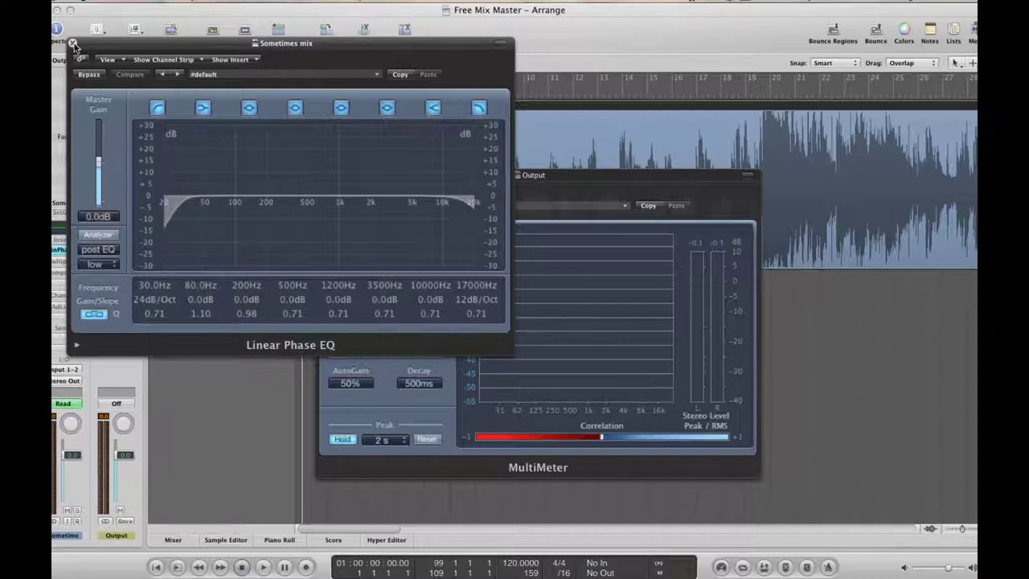
Close the Linear Phase EQ, re-enable the Compressor, and compare it against bypass during playback
{"action": "left_click", "coordinate": [72, 43]}
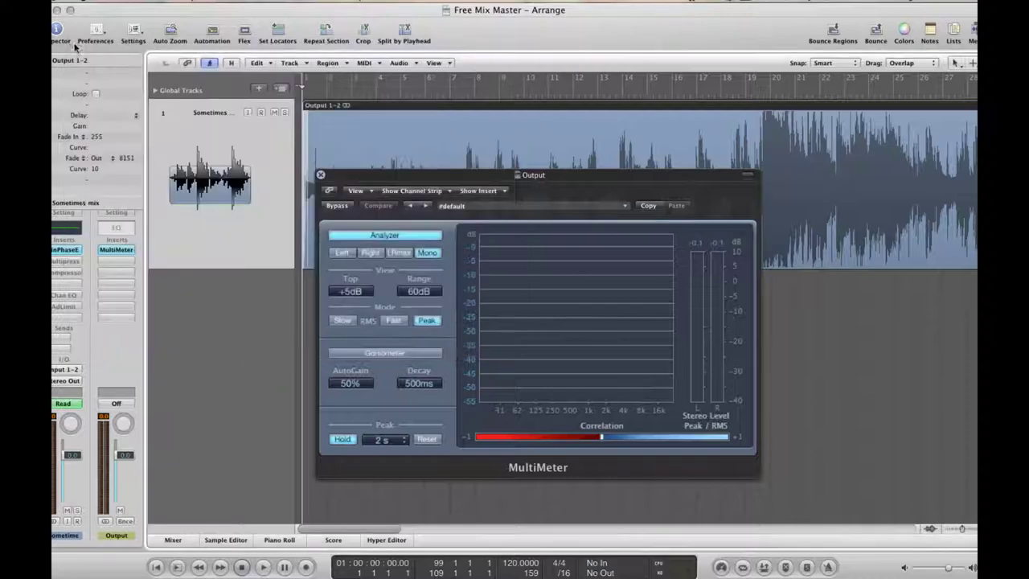
{"action": "left_click", "coordinate": [71, 272], "text": "alt"}
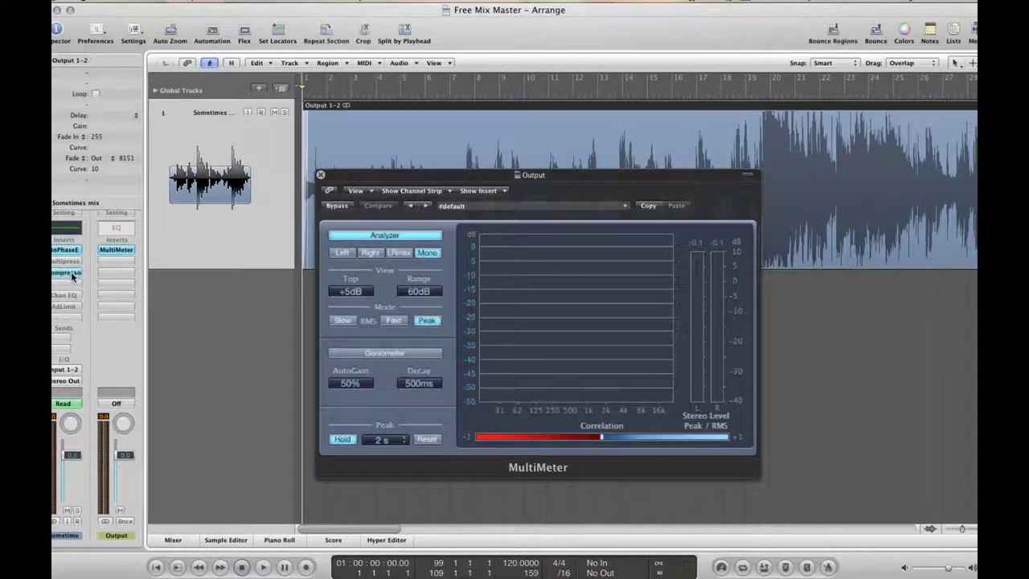
{"action": "left_click", "coordinate": [71, 271]}
{"action": "key", "text": "space"}
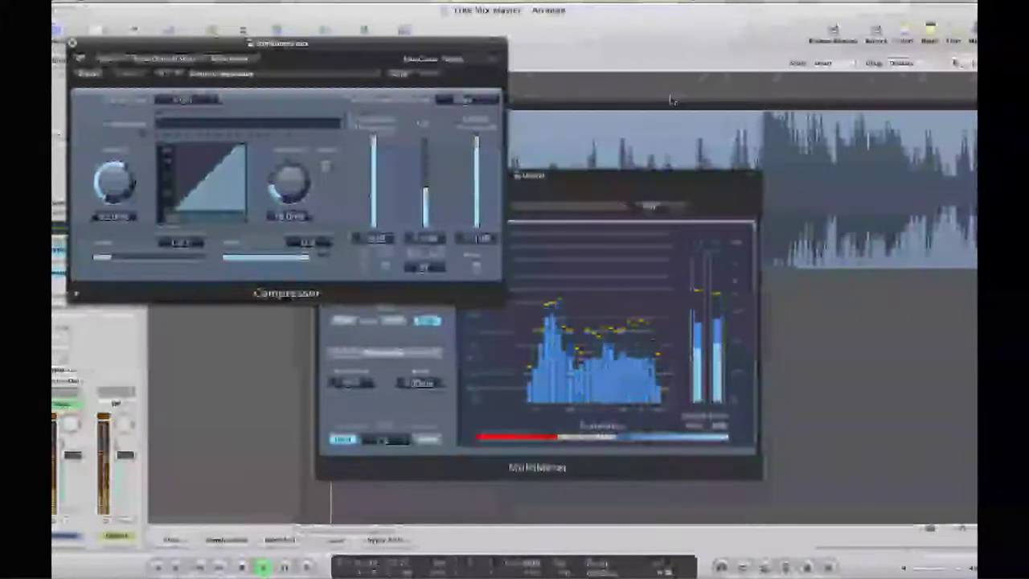
{"action": "left_click", "coordinate": [671, 100]}
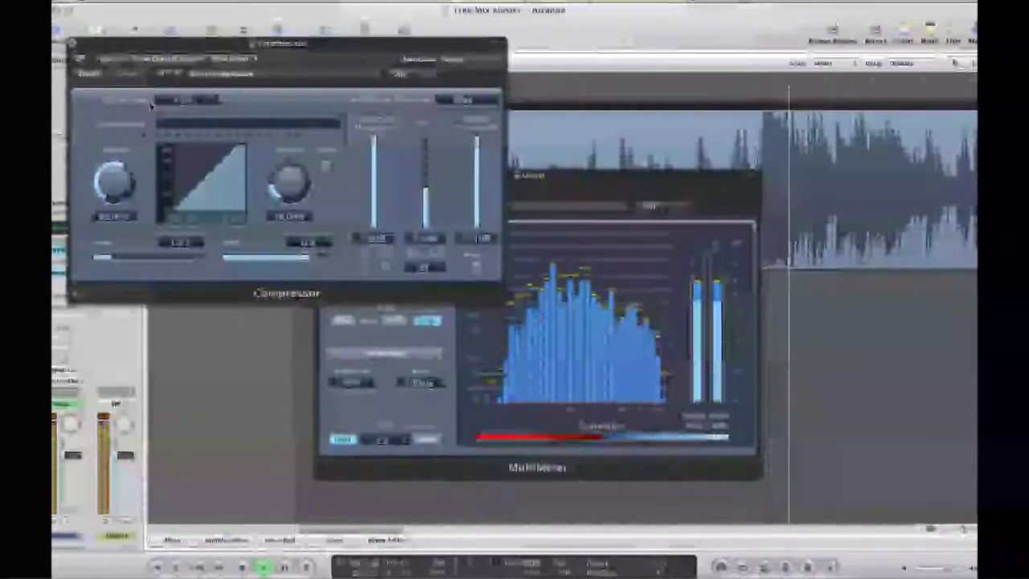
{"action": "left_click", "coordinate": [89, 74]}
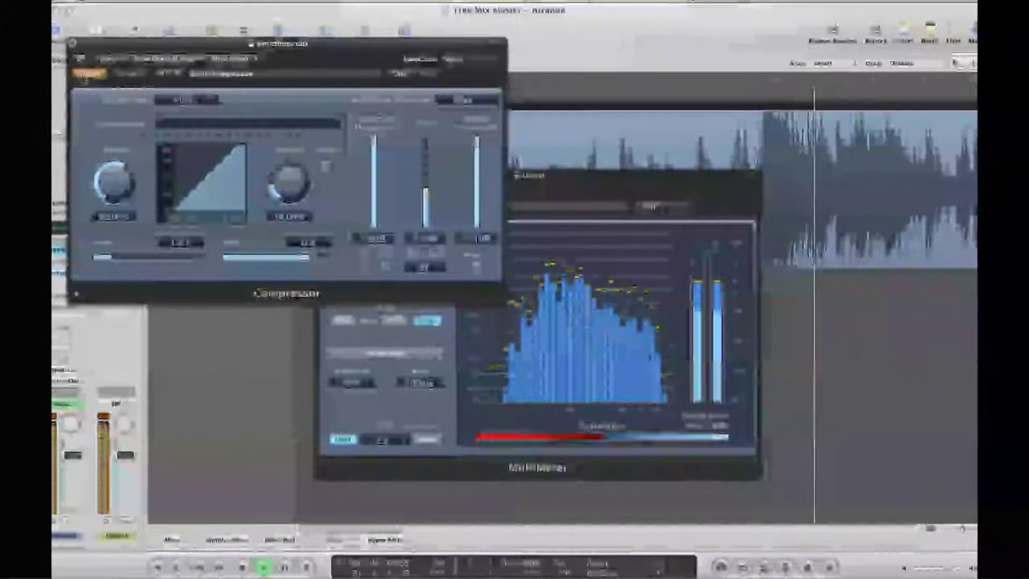
{"action": "left_click", "coordinate": [89, 73]}
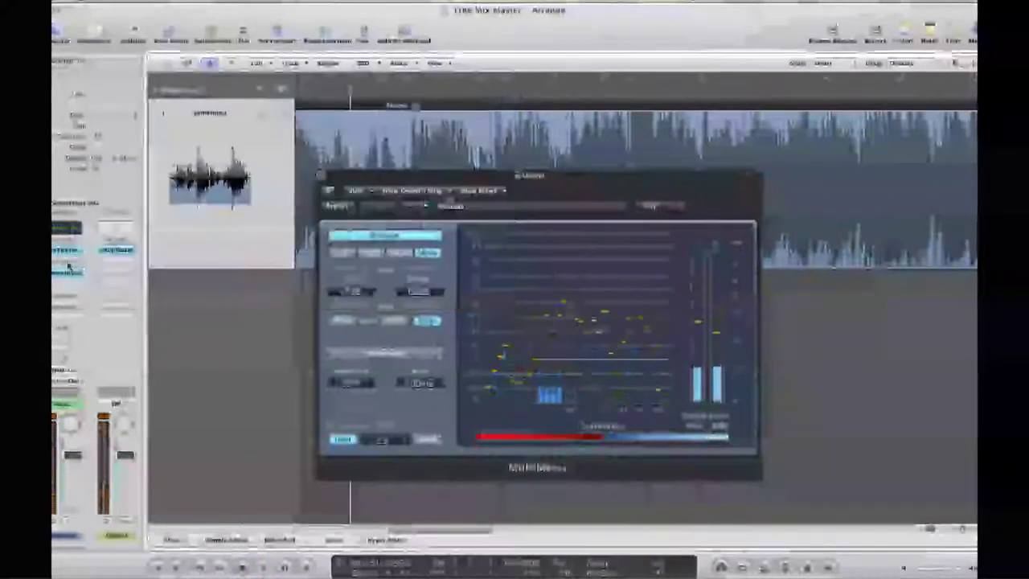
Open the mix's Multipressor (crossovers 100 Hz, 520 Hz, 5300 Hz) and play from a later point
{"action": "left_click", "coordinate": [68, 265]}
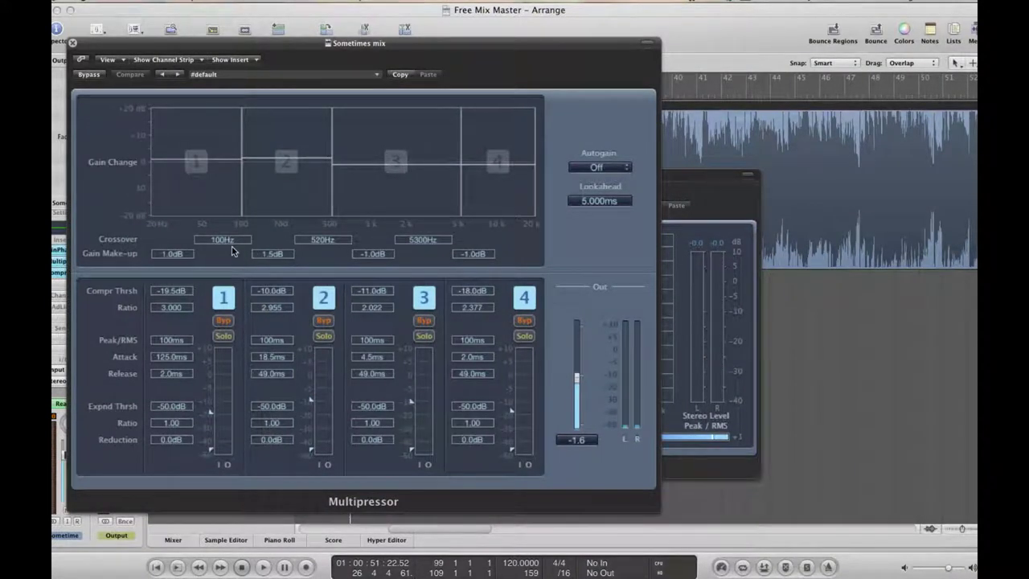
{"action": "key", "text": "space"}
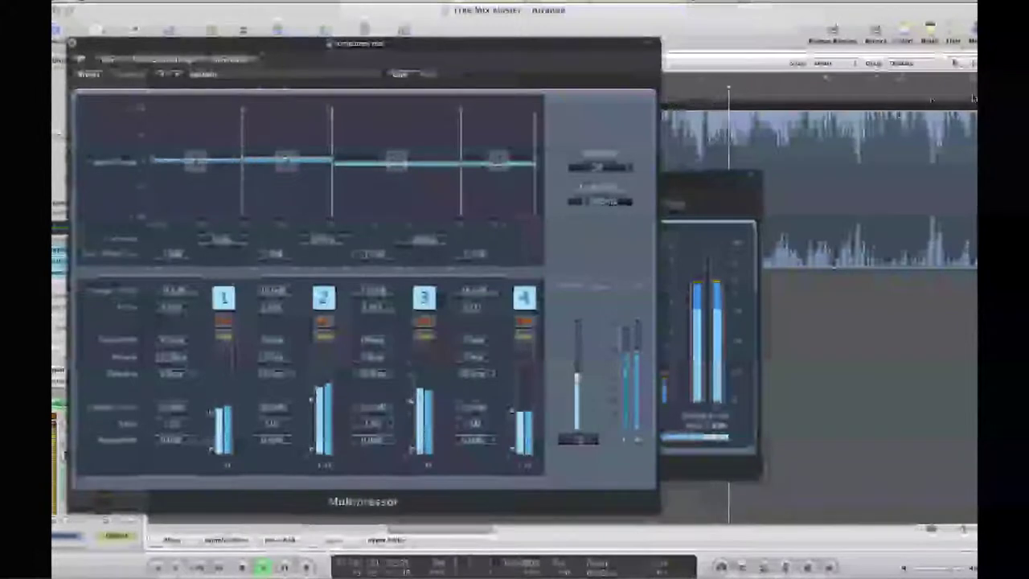
{"action": "scroll", "coordinate": [931, 100], "scroll_direction": "right", "scroll_amount": 3}
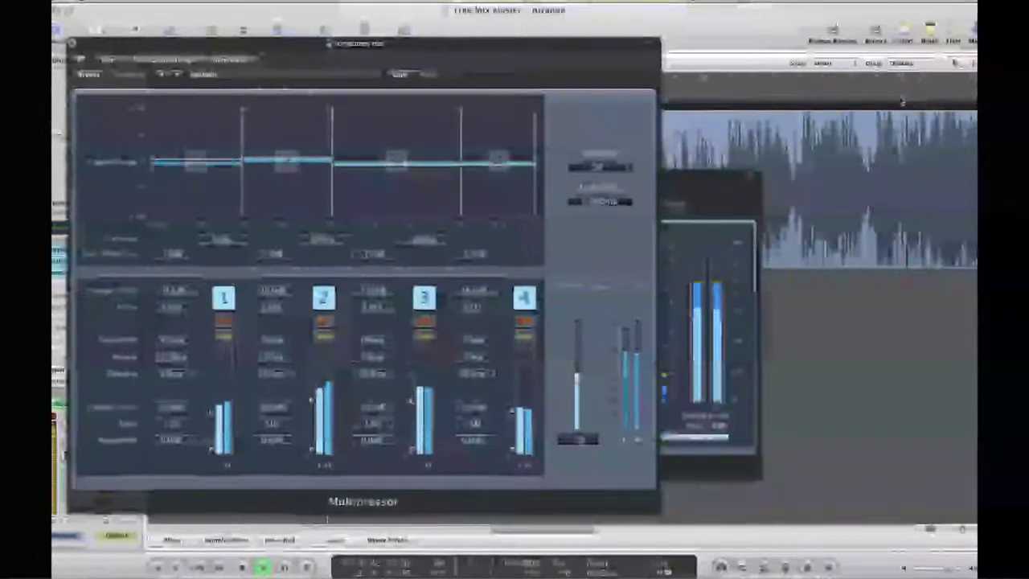
{"action": "left_click", "coordinate": [894, 95]}
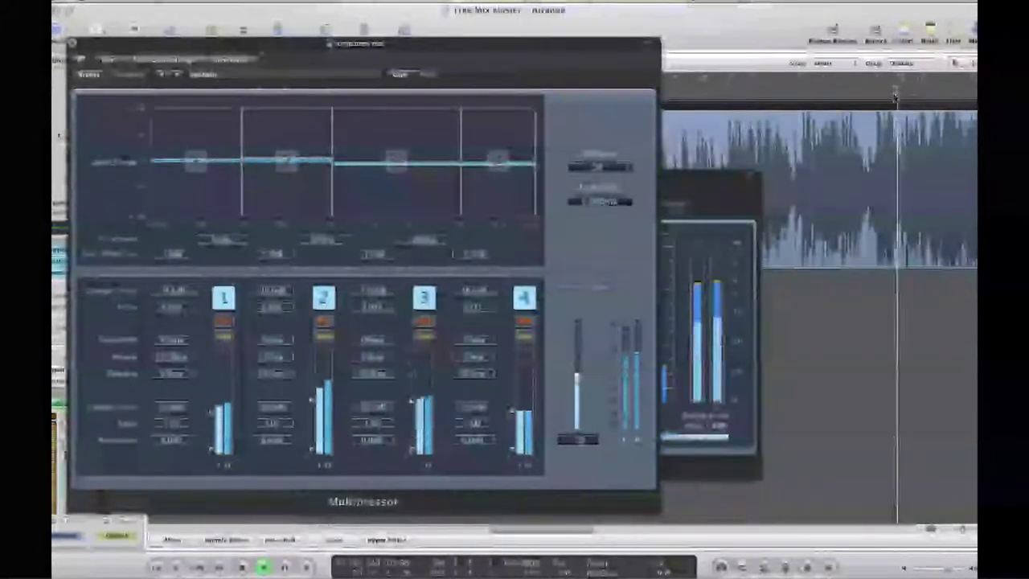
{"action": "scroll", "coordinate": [916, 96], "scroll_direction": "right", "scroll_amount": 3}
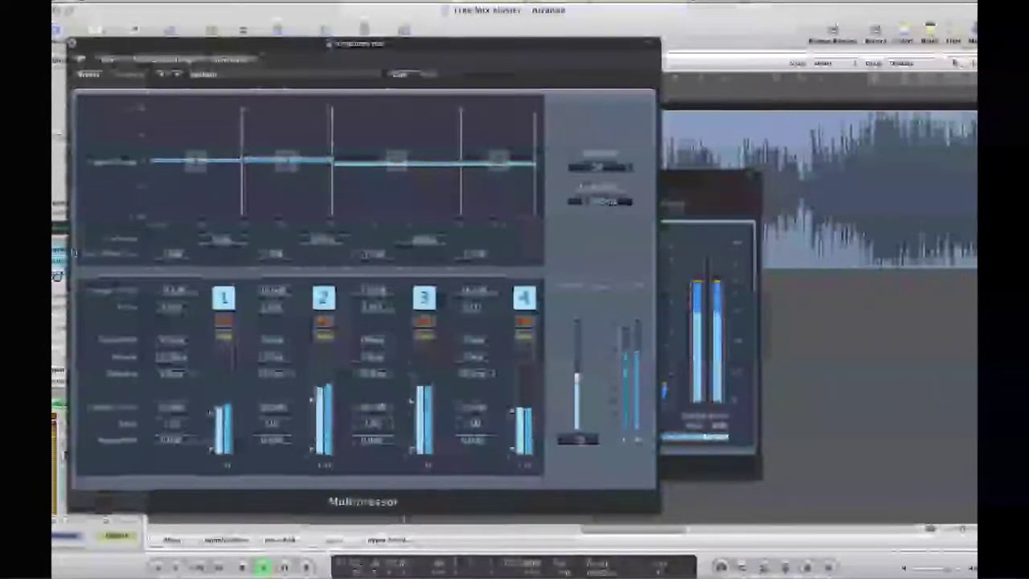
Toggle Multipressor bypass to compare, leave it on, keep playing, and move its window aside
{"action": "left_click", "coordinate": [95, 76]}
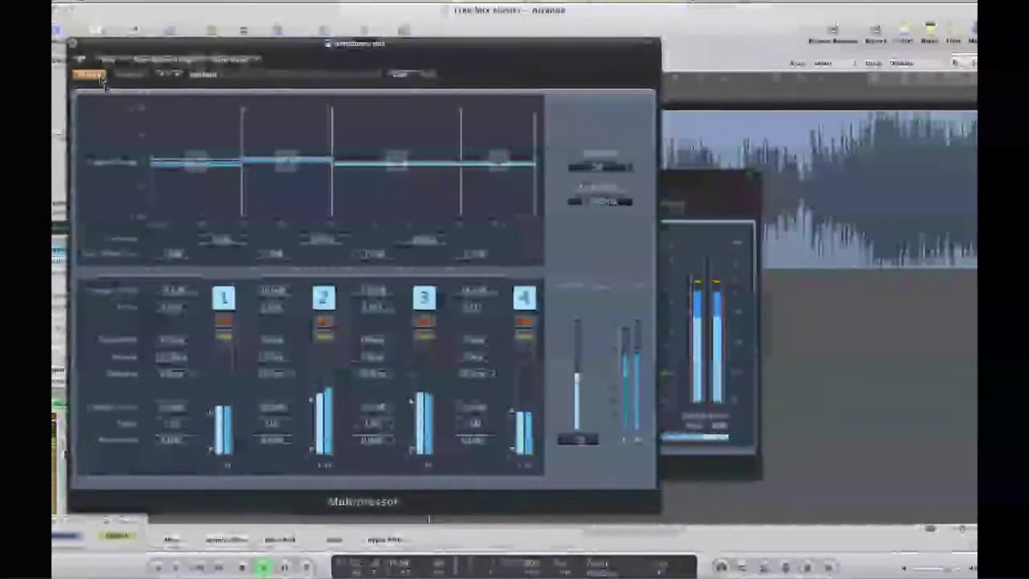
{"action": "left_click", "coordinate": [96, 75]}
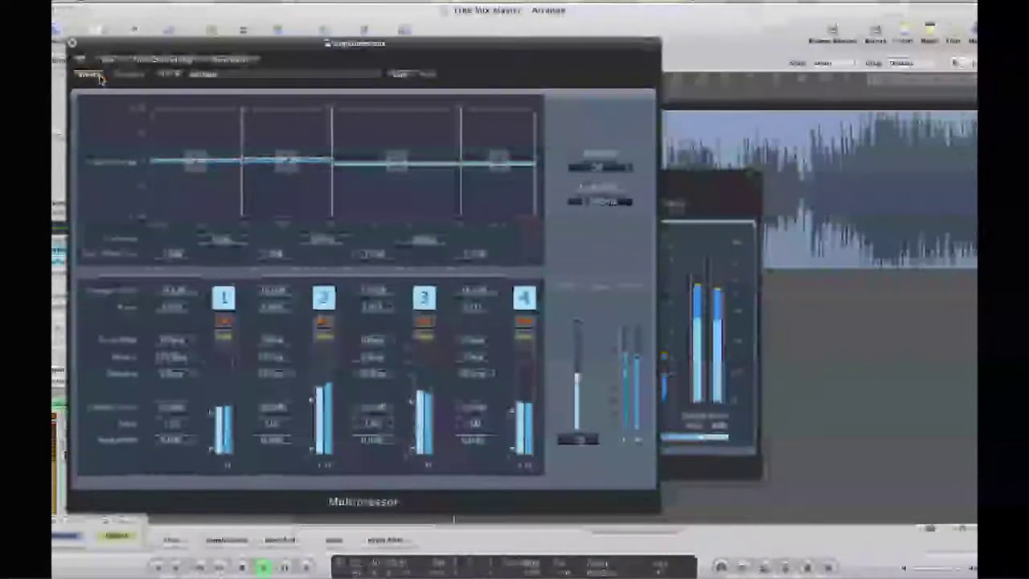
{"action": "left_click", "coordinate": [98, 76]}
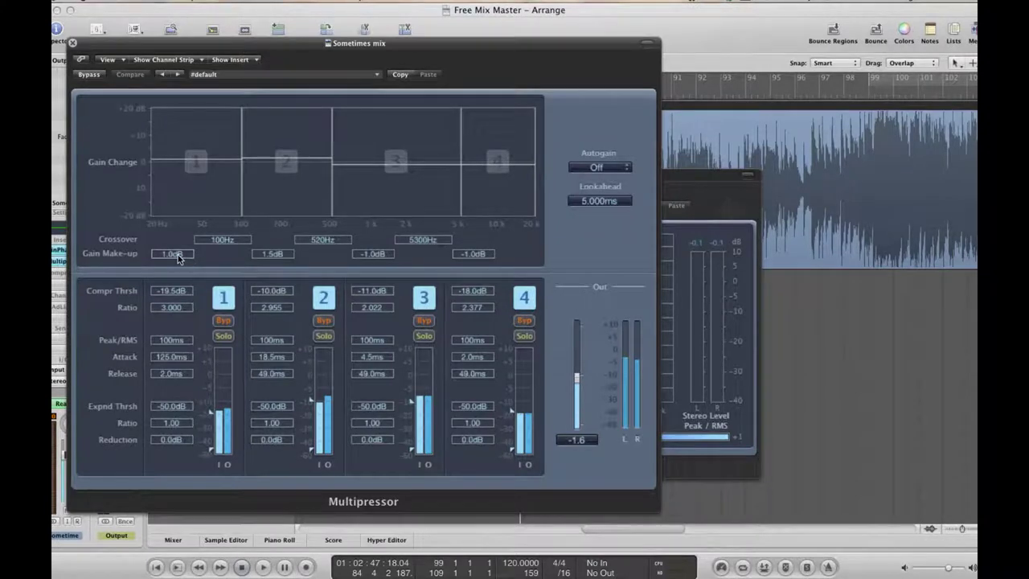
{"action": "key", "text": "space"}
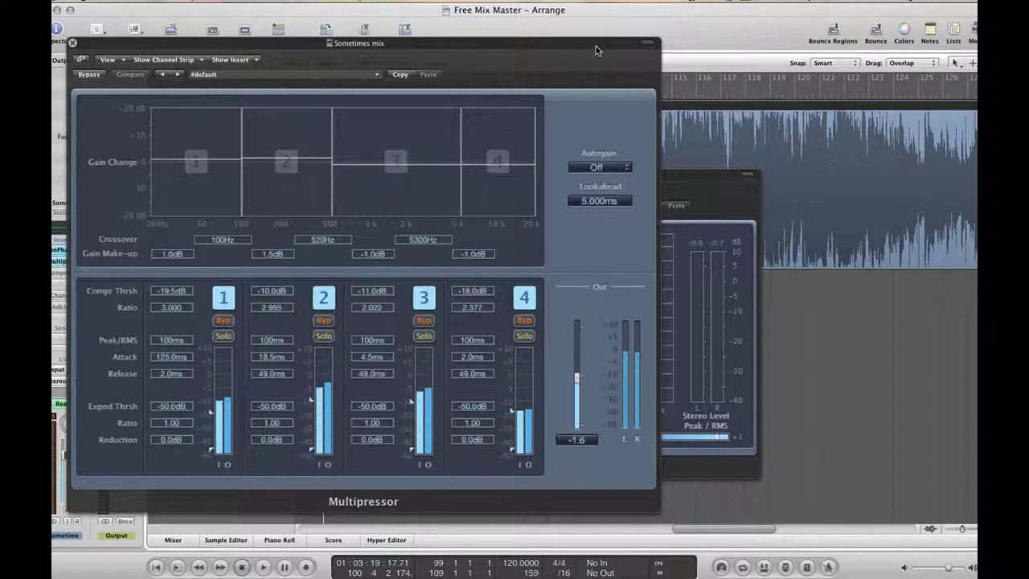
{"action": "left_click_drag", "start_coordinate": [595, 46], "coordinate": [841, 76]}
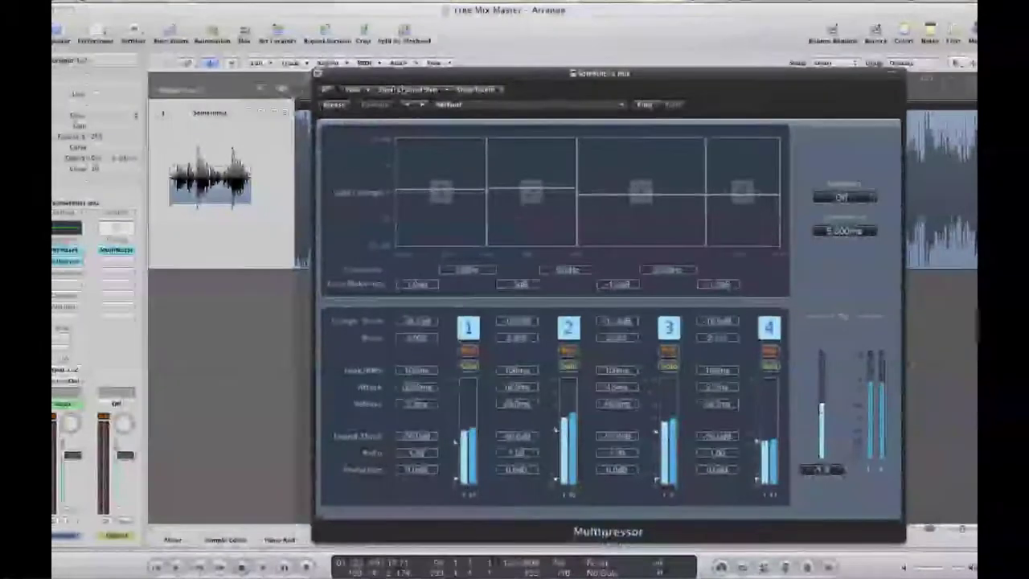
Close the Multipressor and enable the Gentle Compression Compressor (1.3:1, 80 ms attack, 18 ms release) during playback
{"action": "left_click", "coordinate": [317, 75]}
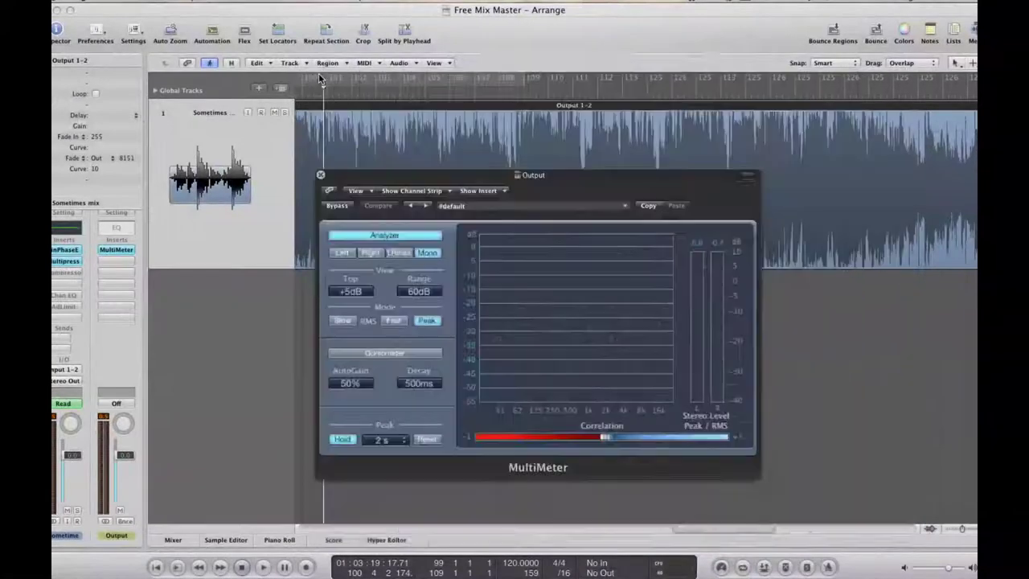
{"action": "left_click", "coordinate": [67, 273], "text": "alt"}
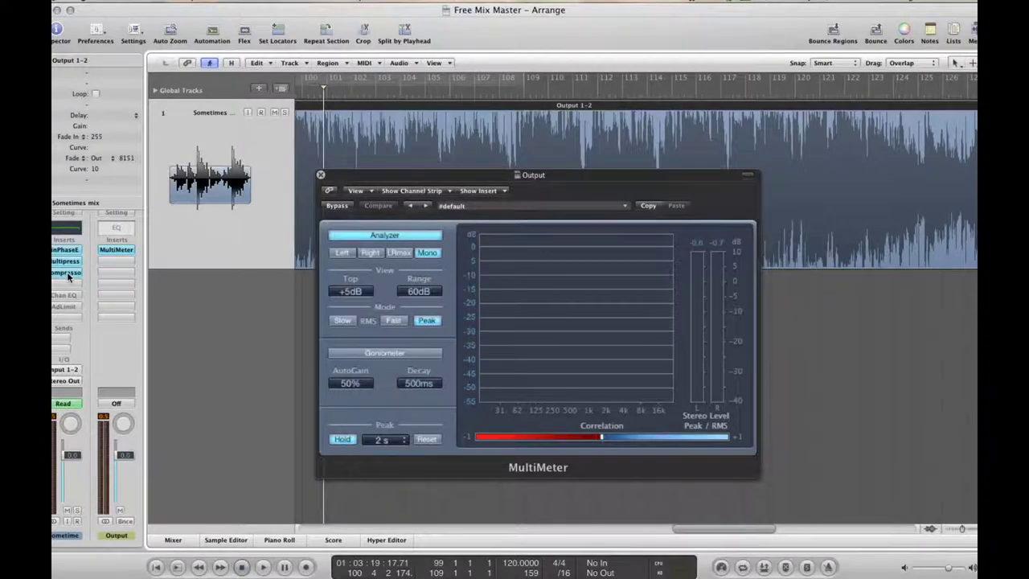
{"action": "left_click", "coordinate": [67, 271]}
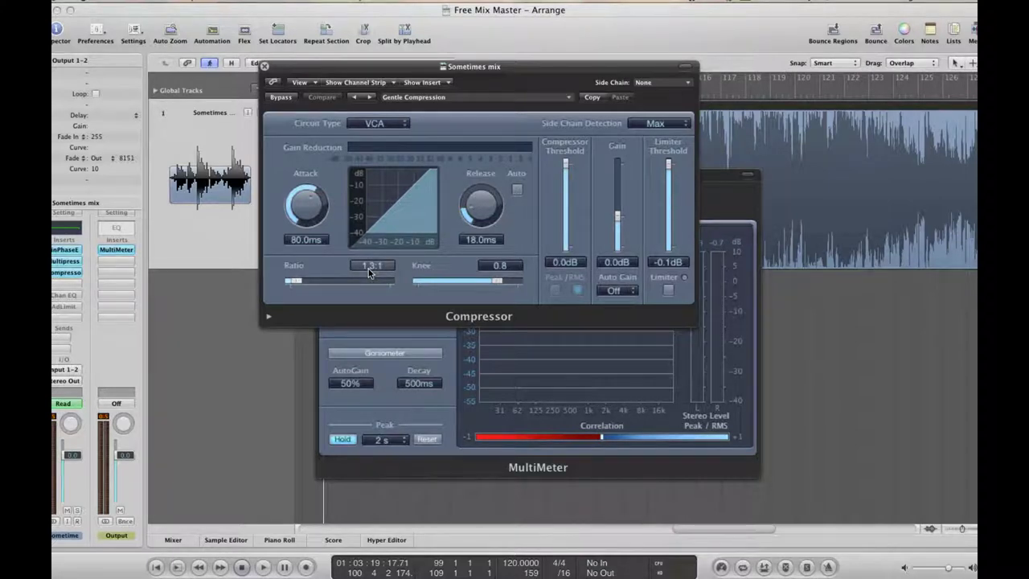
{"action": "key", "text": "space"}
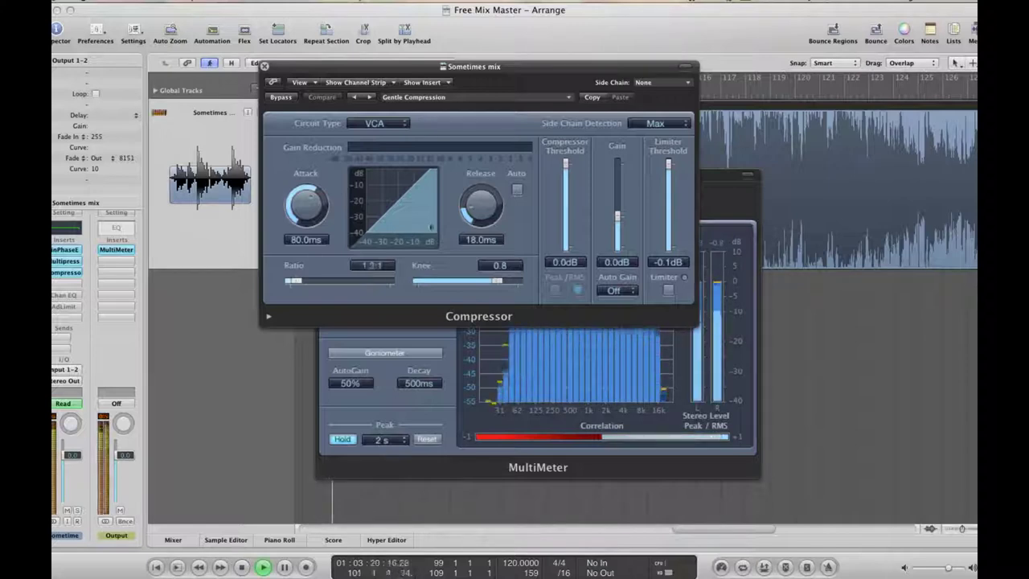
{"action": "left_click_drag", "start_coordinate": [390, 71], "coordinate": [422, 169]}
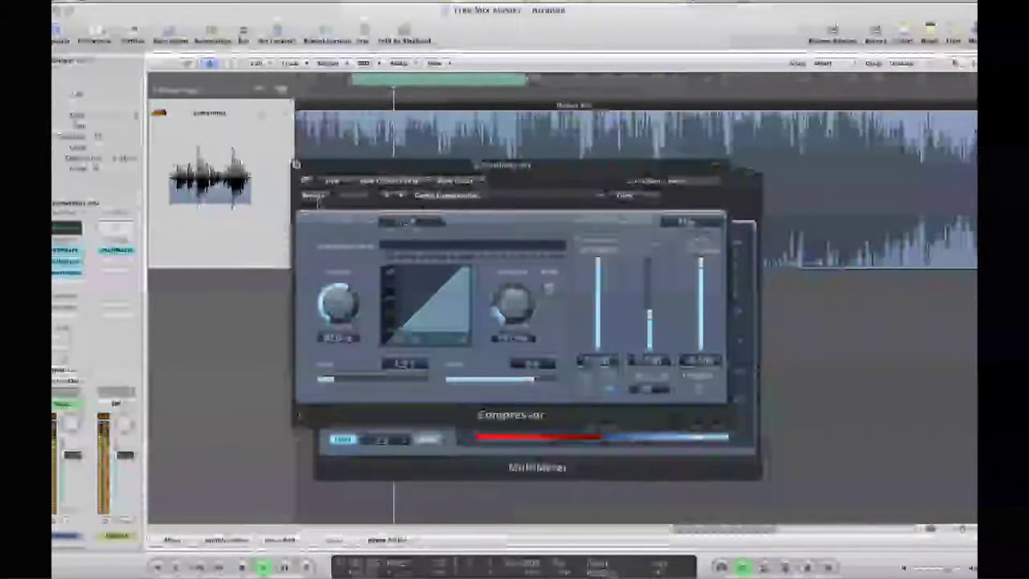
Toggle the Compressor's bypass while adjusting the loop range, ending with it bypassed
{"action": "left_click", "coordinate": [317, 197]}
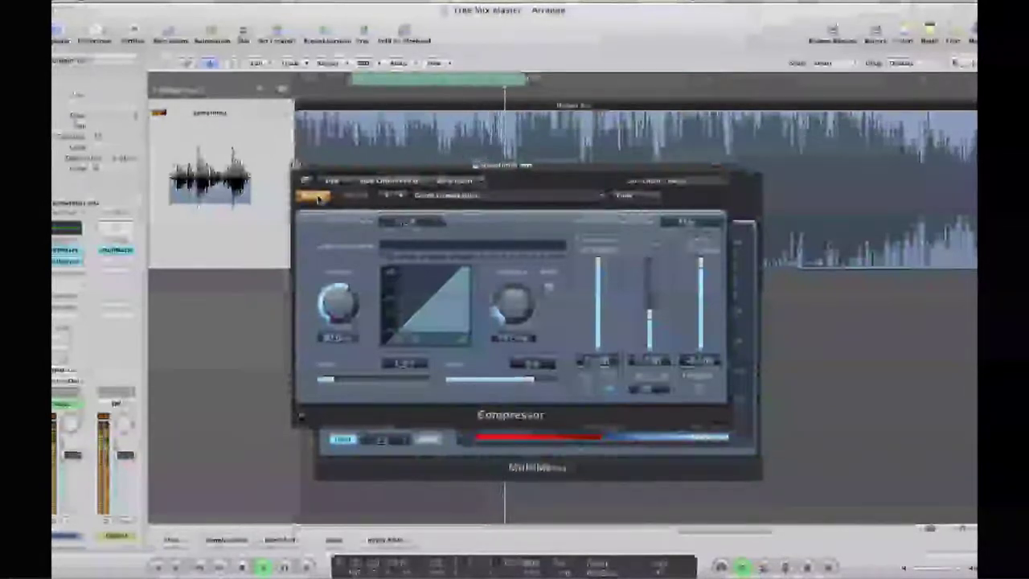
{"action": "left_click", "coordinate": [315, 197]}
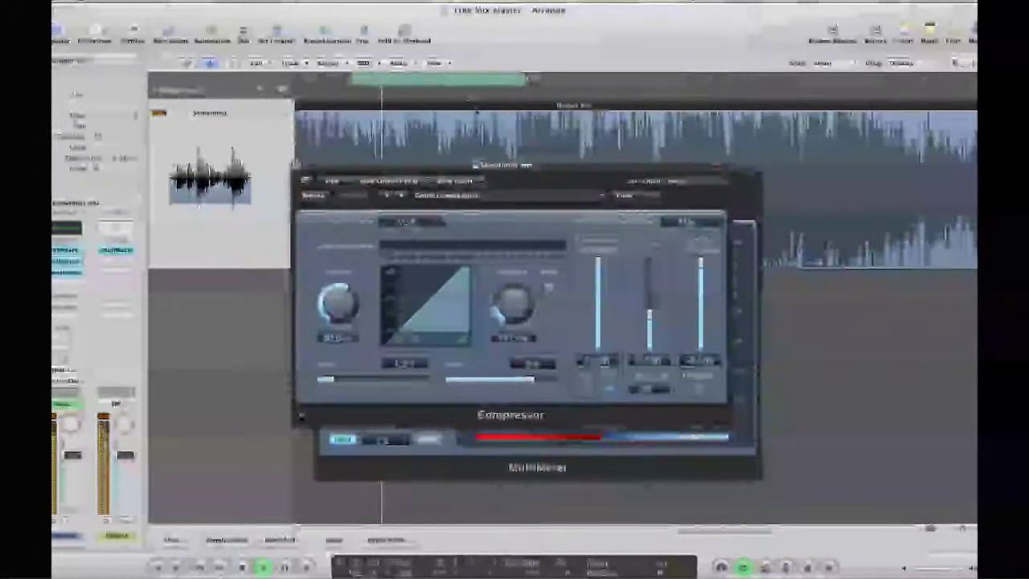
{"action": "left_click_drag", "start_coordinate": [527, 78], "coordinate": [503, 78]}
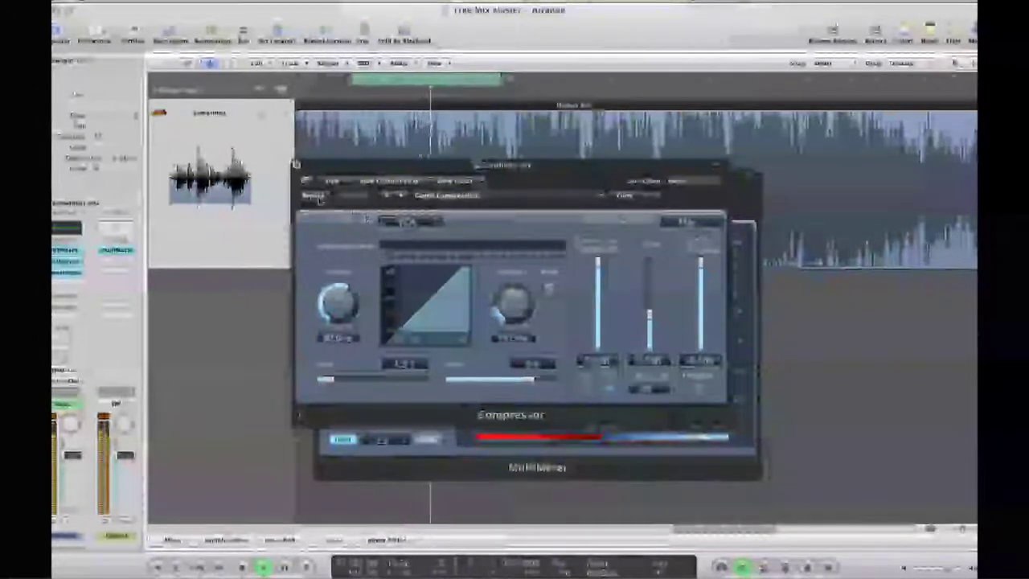
{"action": "left_click", "coordinate": [315, 196]}
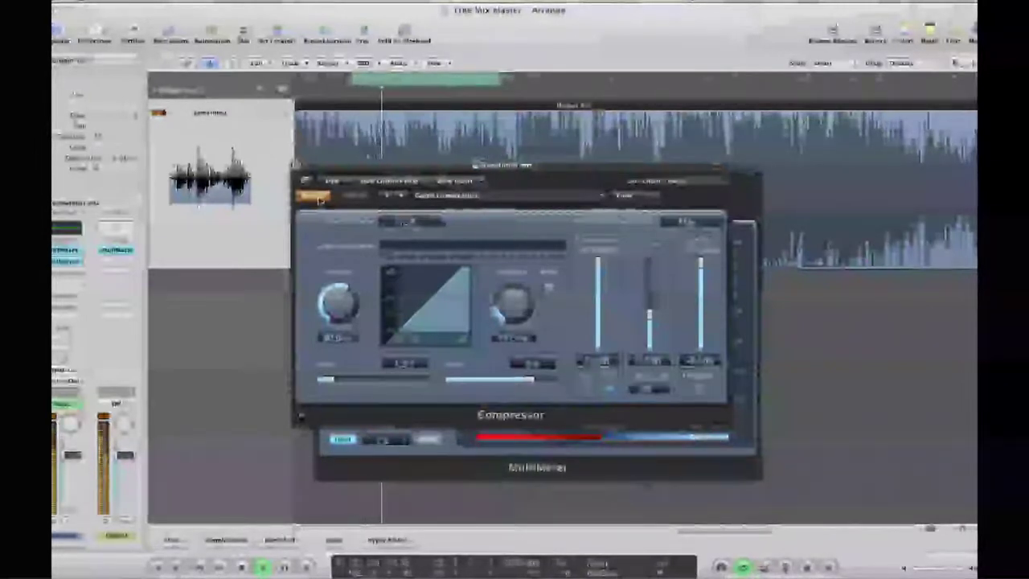
{"action": "left_click_drag", "start_coordinate": [484, 78], "coordinate": [450, 81]}
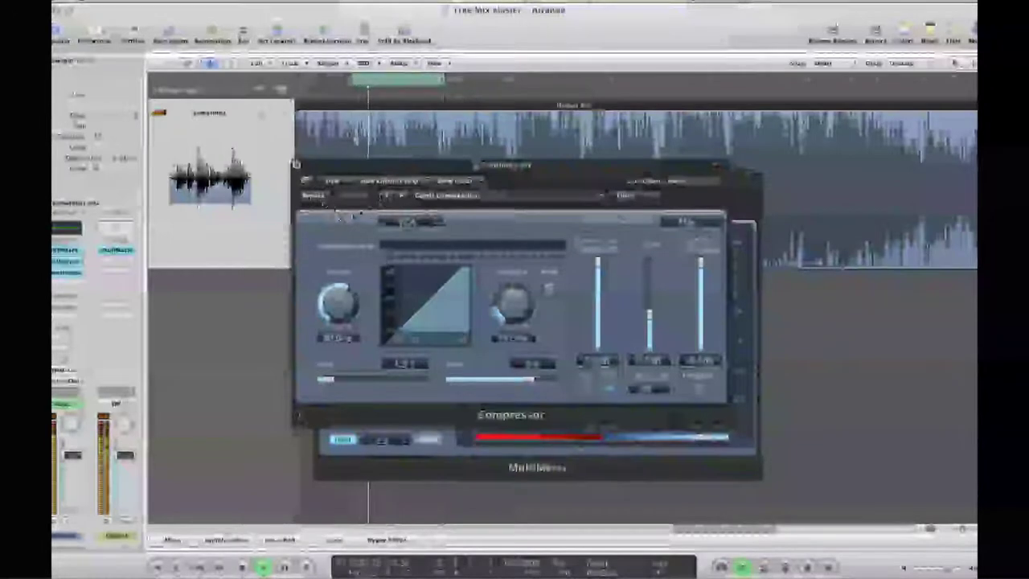
{"action": "left_click", "coordinate": [314, 196]}
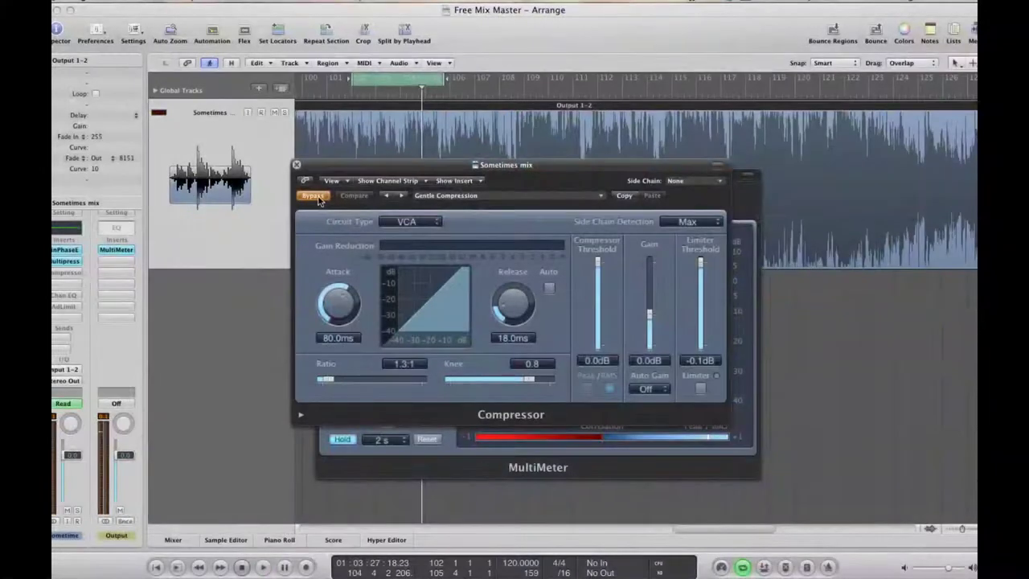
Close the Compressor and Channel EQ, and open the Adaptive Limiter (Input Scale -0.8dB, Gain 1.1dB, Ceiling -0.1dB)
{"action": "left_click", "coordinate": [297, 166]}
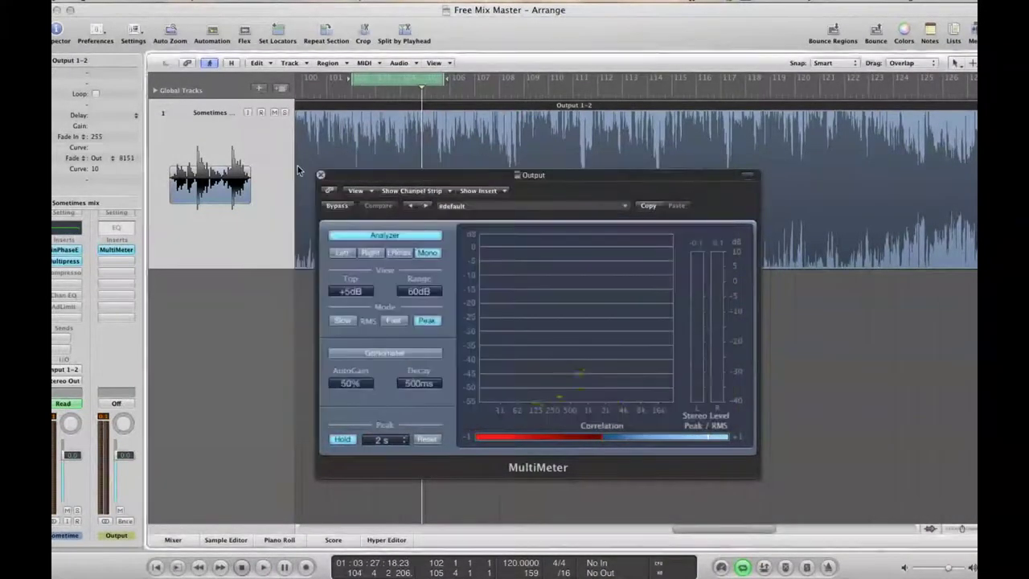
{"action": "left_click", "coordinate": [71, 297]}
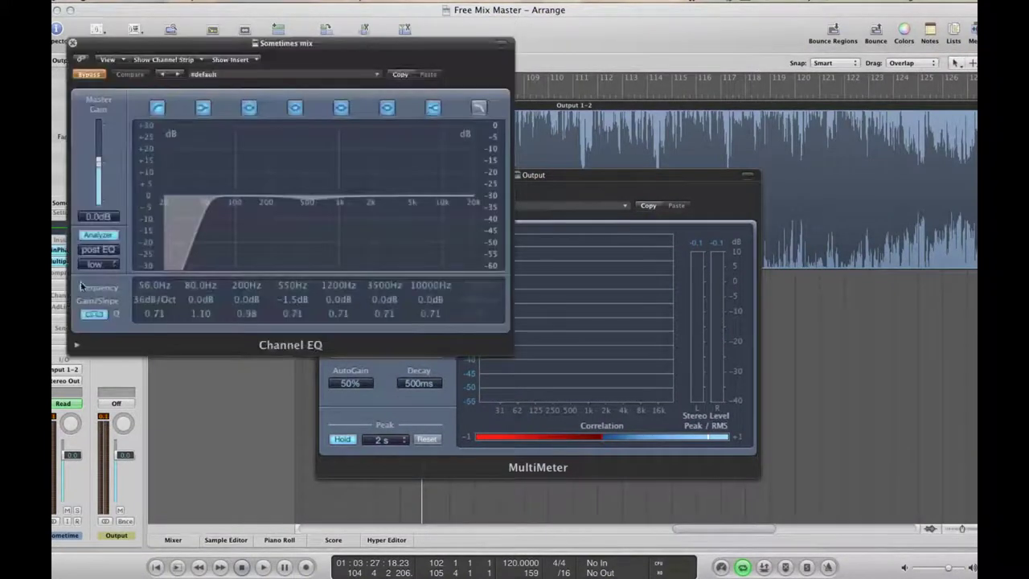
{"action": "left_click", "coordinate": [73, 42]}
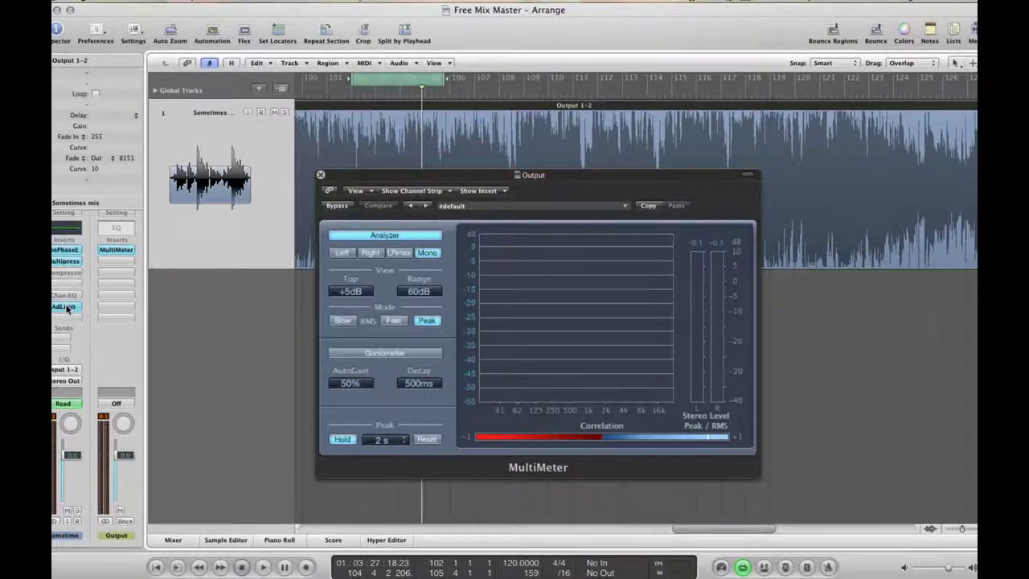
{"action": "left_click", "coordinate": [65, 307]}
Play the song through the limiter with Cycle off from a later point, then stop
{"action": "key", "text": "space"}
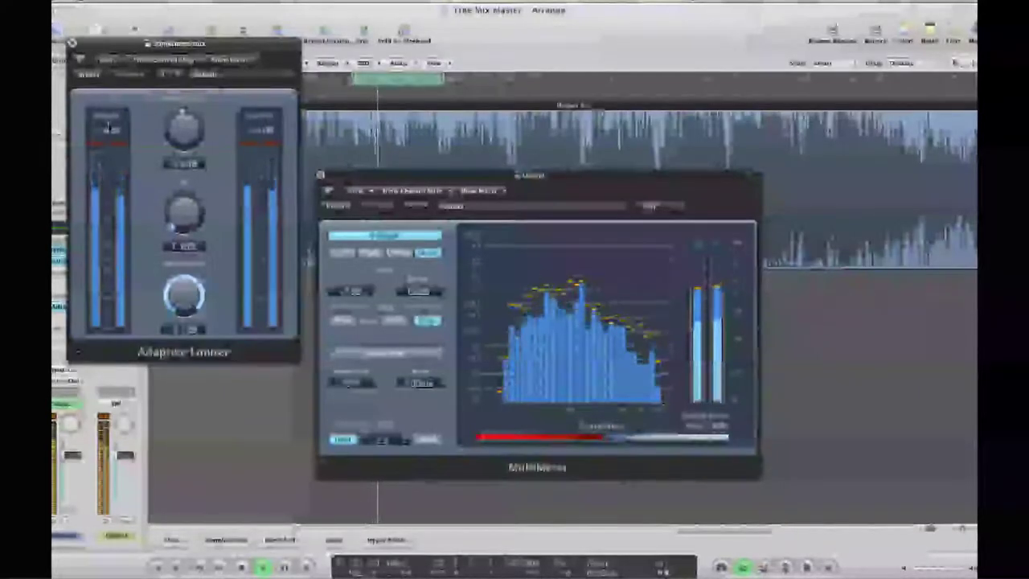
{"action": "left_click", "coordinate": [380, 80]}
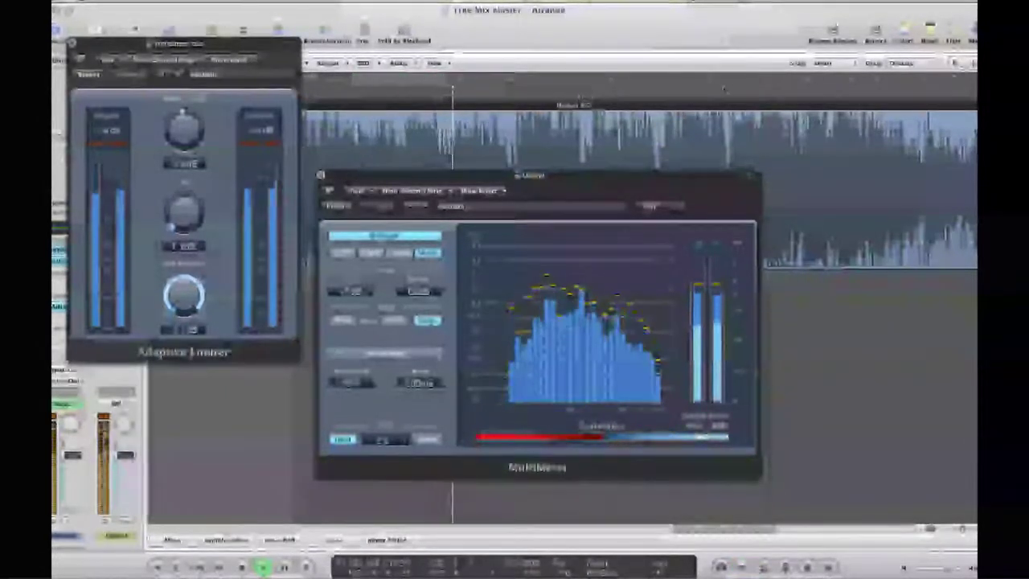
{"action": "left_click", "coordinate": [666, 97]}
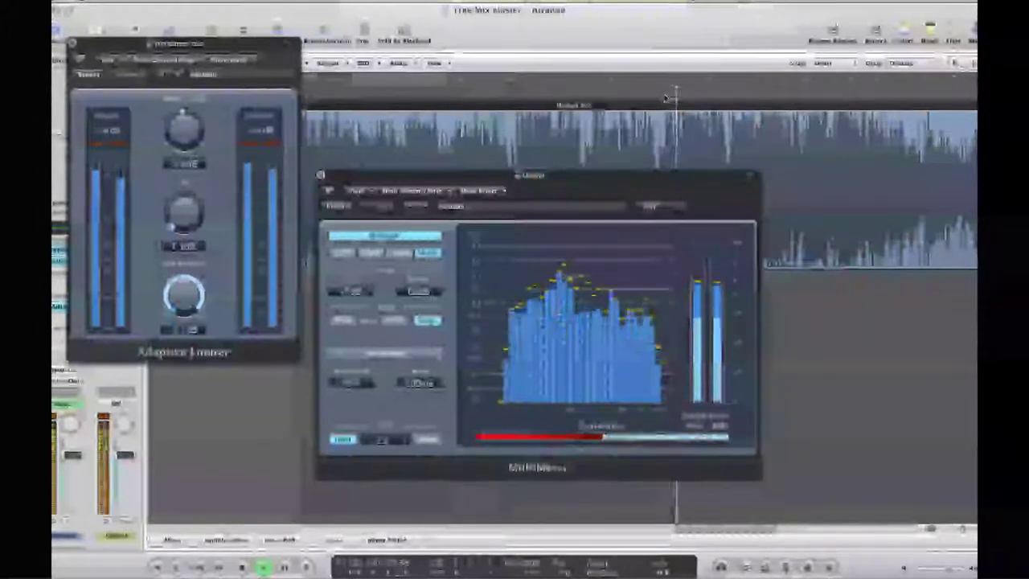
{"action": "key", "text": "space"}
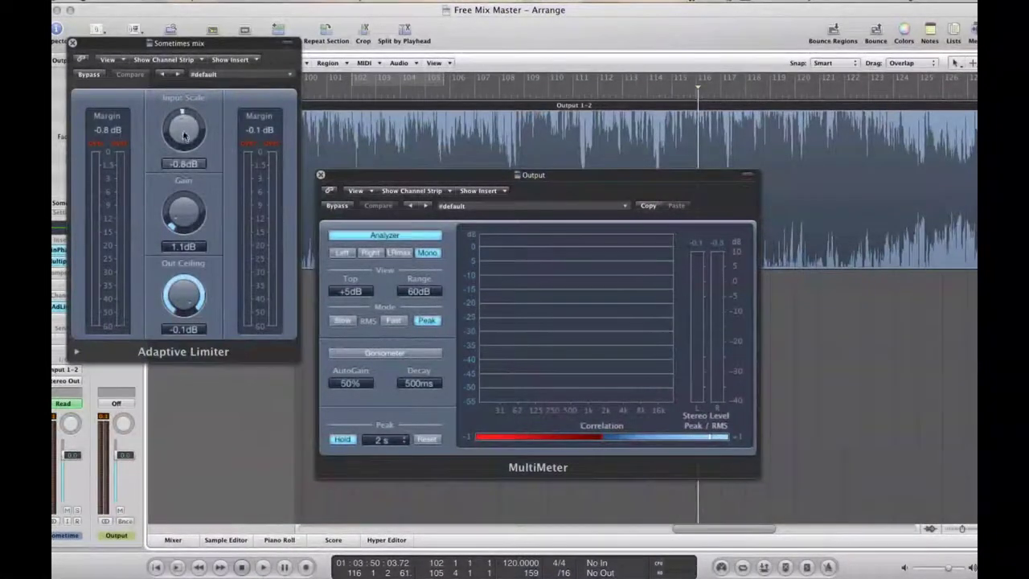
Reposition the Adaptive Limiter window, collapse its extended parameters, and close it
{"action": "left_click", "coordinate": [114, 133]}
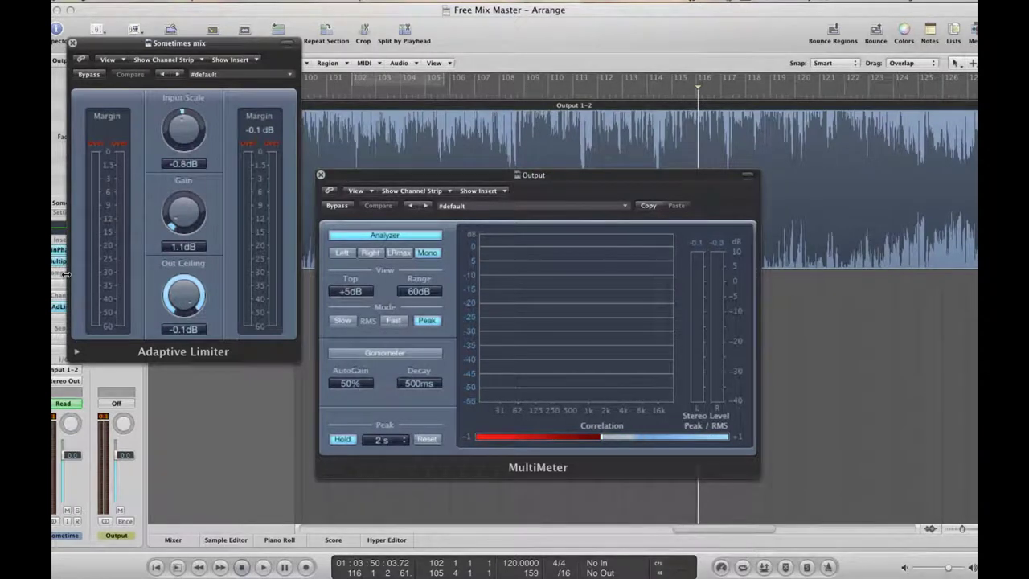
{"action": "left_click_drag", "start_coordinate": [122, 49], "coordinate": [506, 118]}
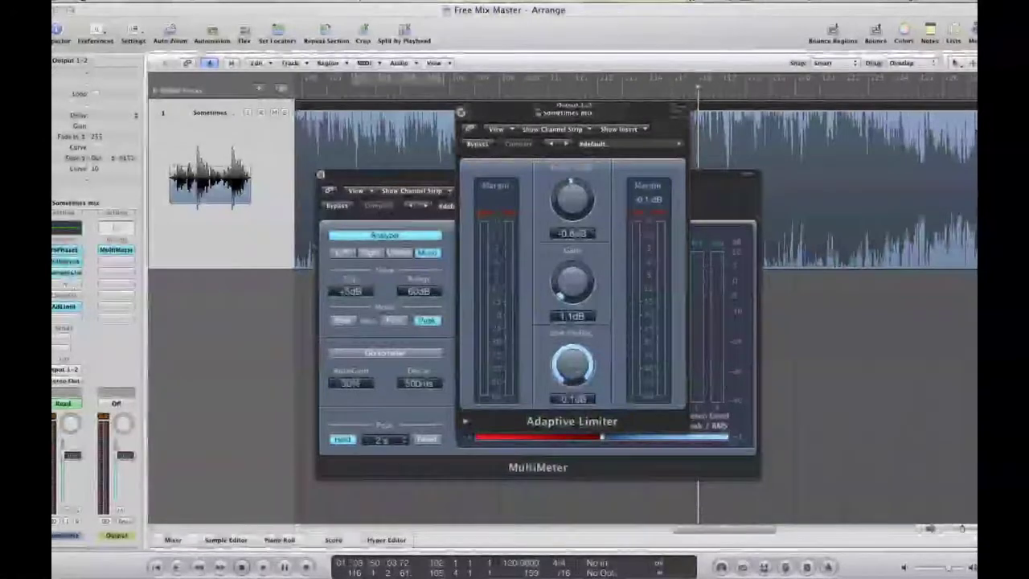
{"action": "left_click_drag", "start_coordinate": [604, 100], "coordinate": [464, 86]}
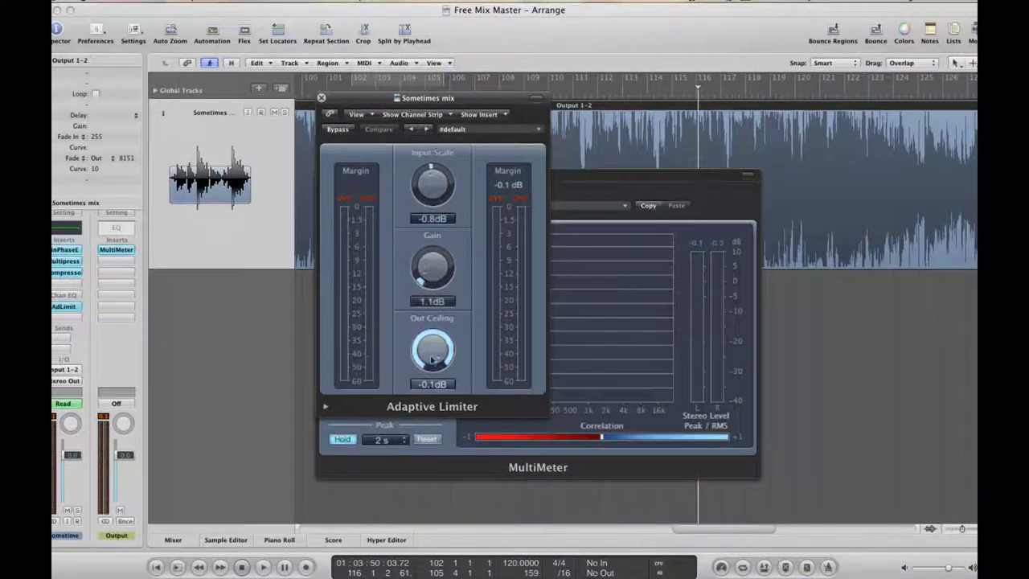
{"action": "left_click", "coordinate": [326, 407]}
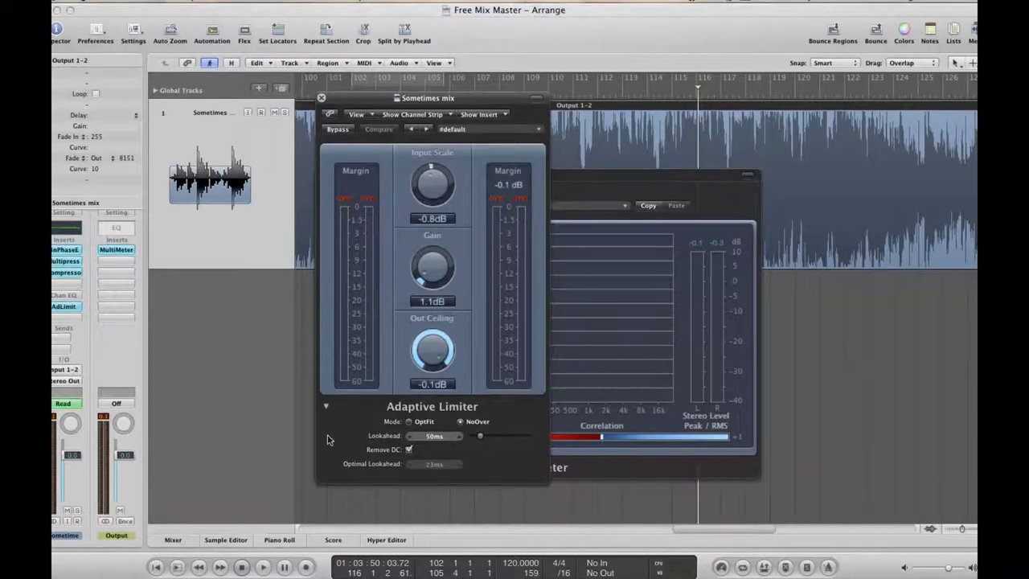
{"action": "left_click", "coordinate": [326, 408]}
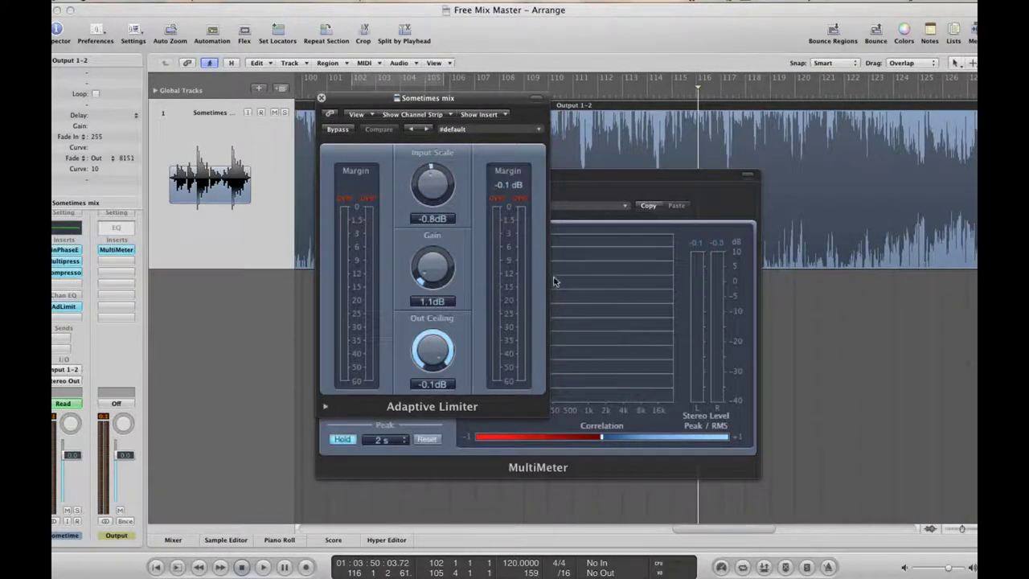
{"action": "left_click", "coordinate": [321, 98]}
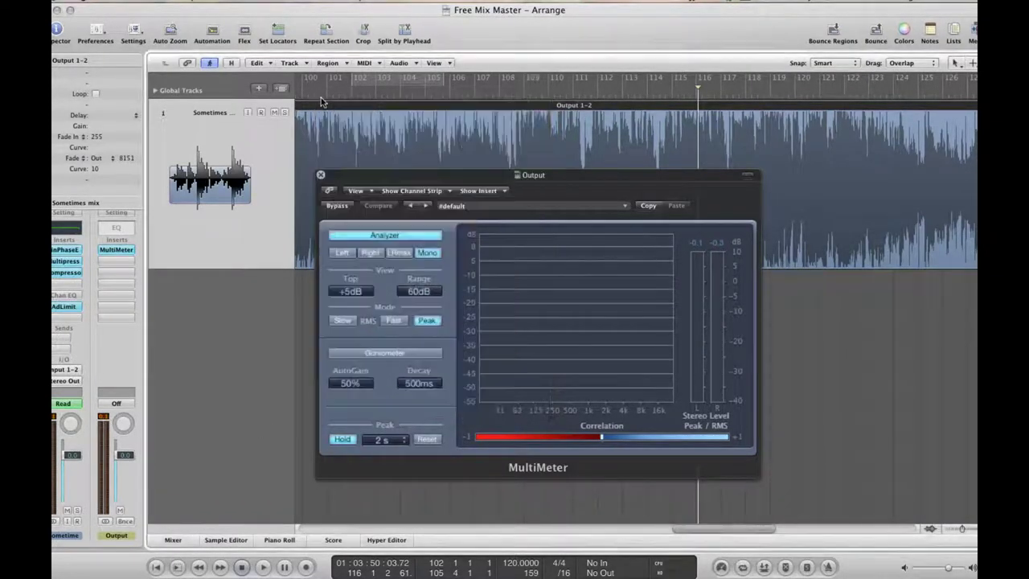
Briefly play the master while watching the MultiMeter, then return the playhead to the song start
{"action": "key", "text": "space"}
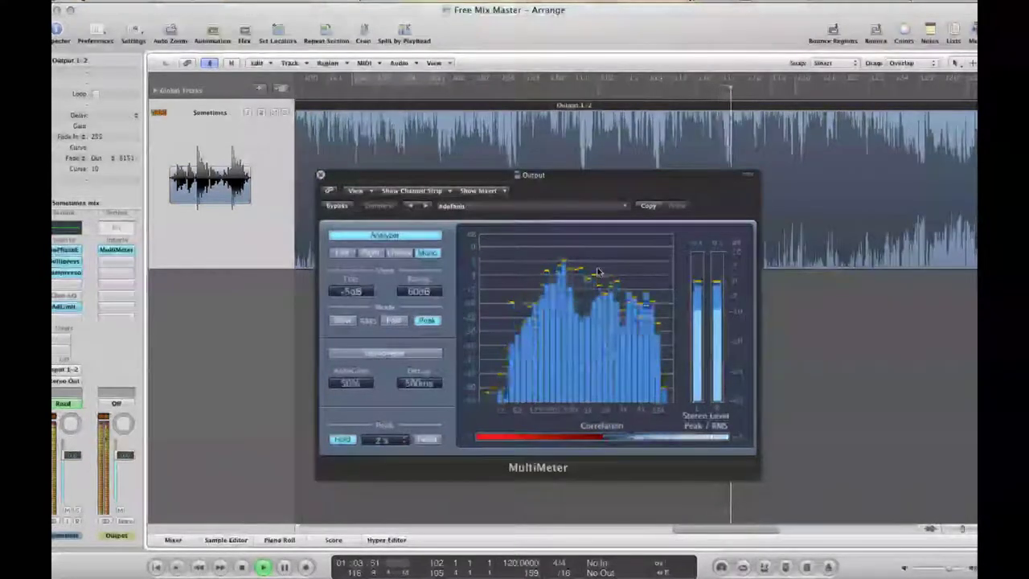
{"action": "key", "text": "space"}
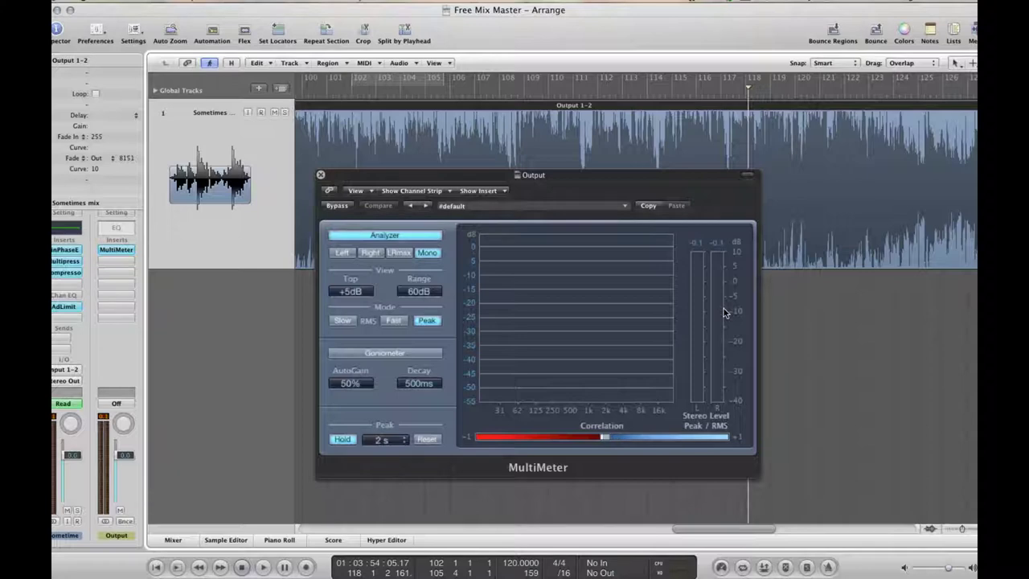
{"action": "key", "text": "Return"}
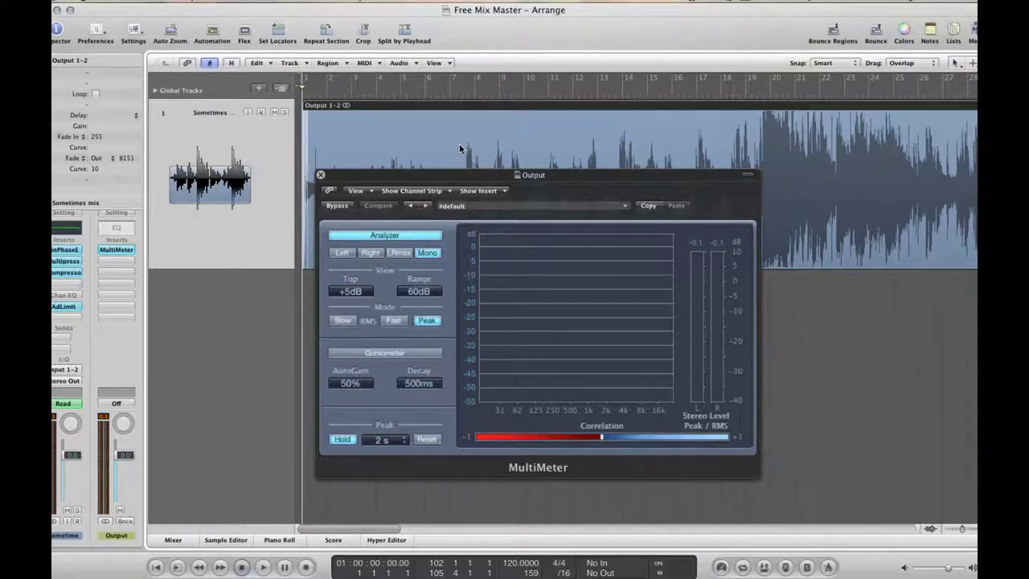
Audition different sections of the song from around bars 18 and 35 onward
{"action": "left_click", "coordinate": [716, 98]}
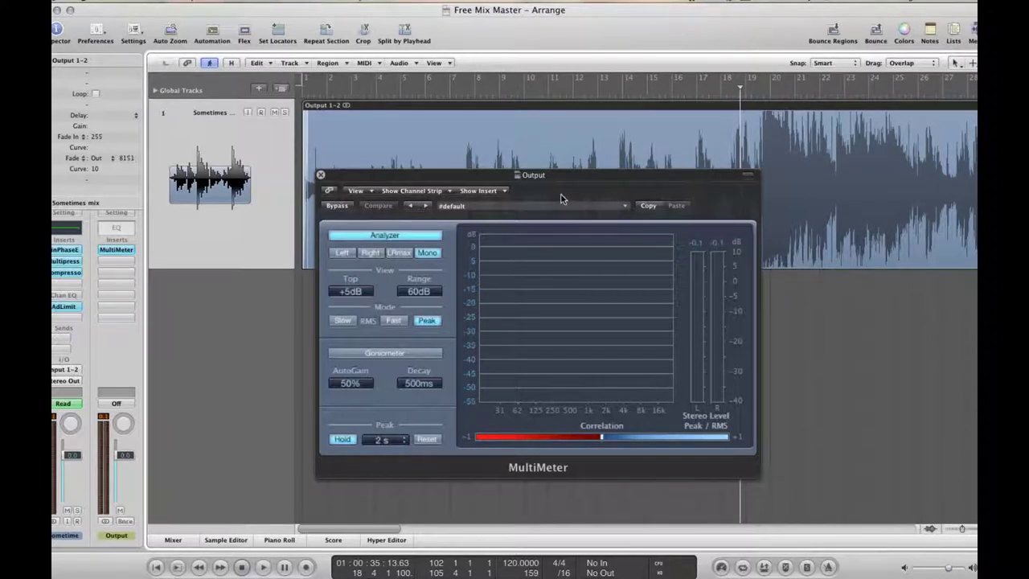
{"action": "key", "text": "space"}
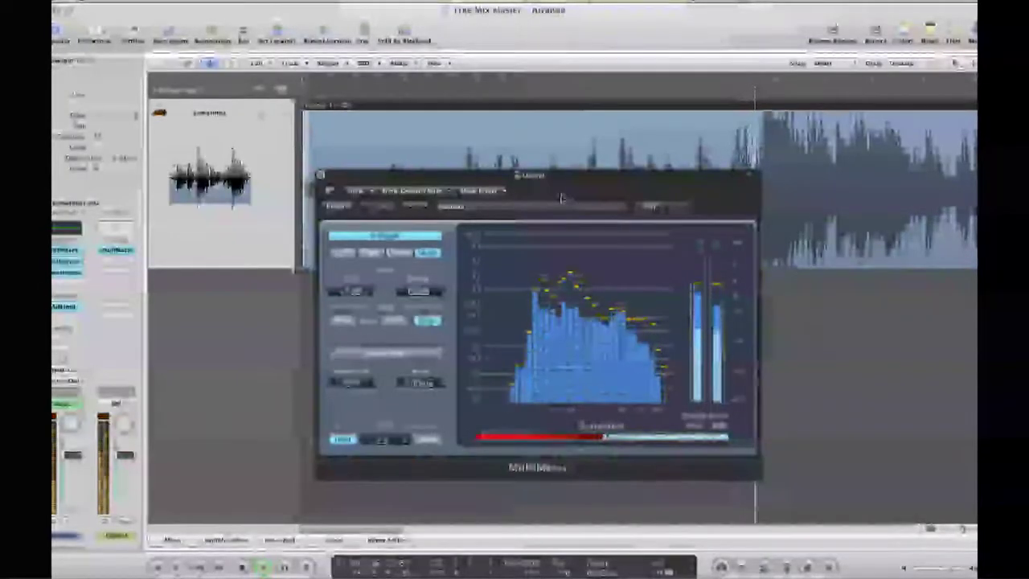
{"action": "key", "text": "space"}
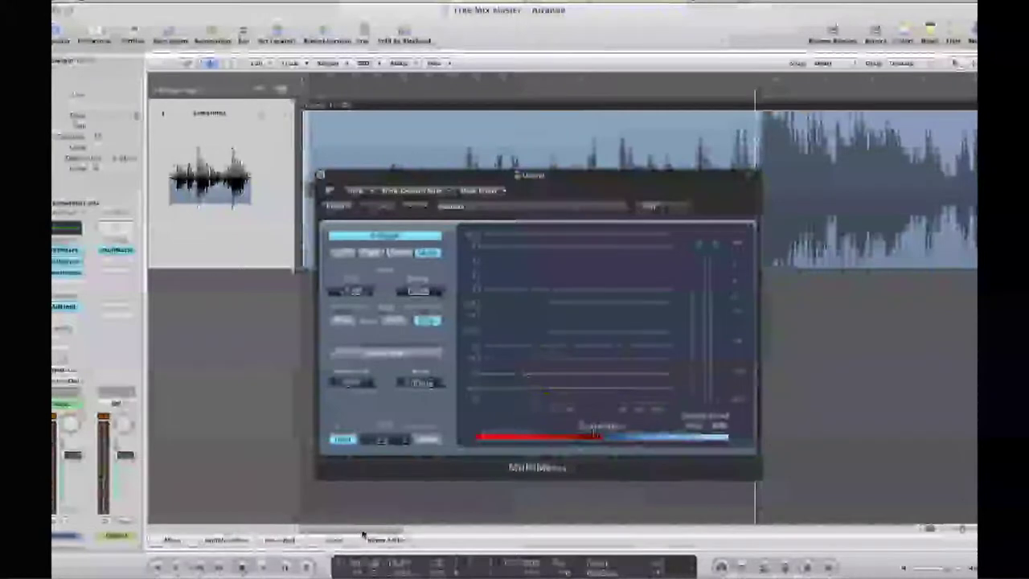
{"action": "left_click_drag", "start_coordinate": [367, 533], "coordinate": [482, 533]}
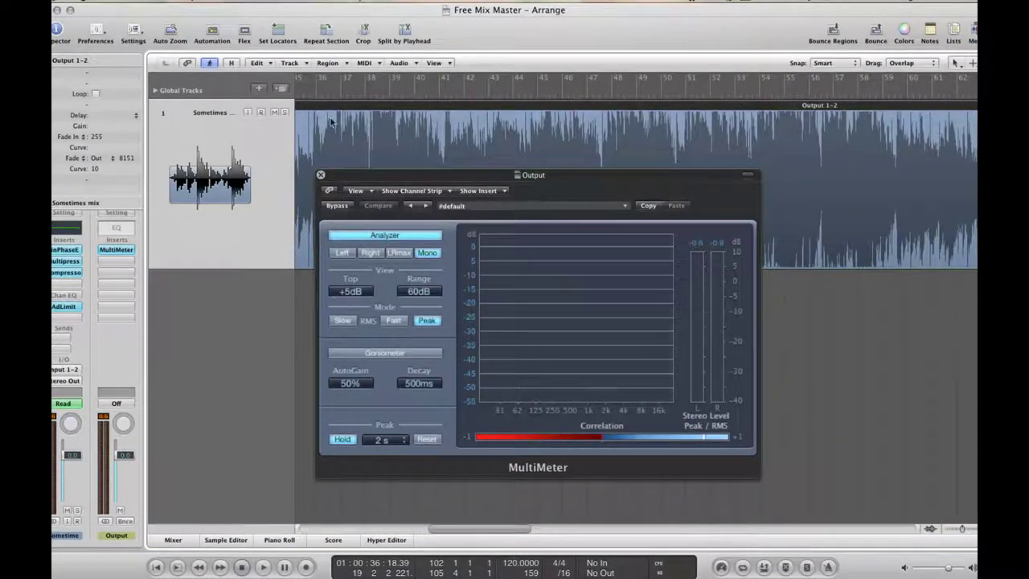
{"action": "double_click", "coordinate": [316, 89]}
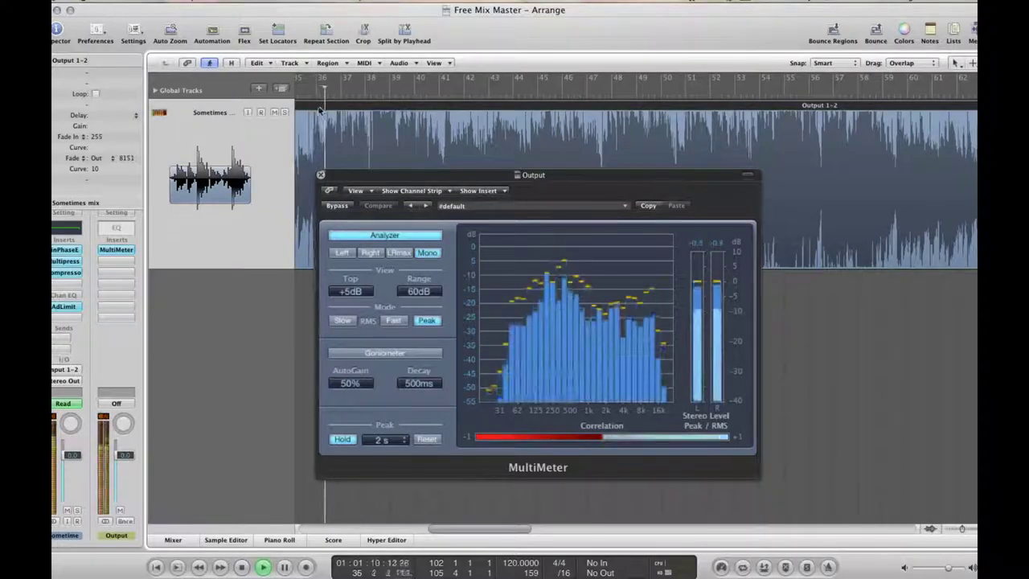
{"action": "left_click", "coordinate": [442, 90]}
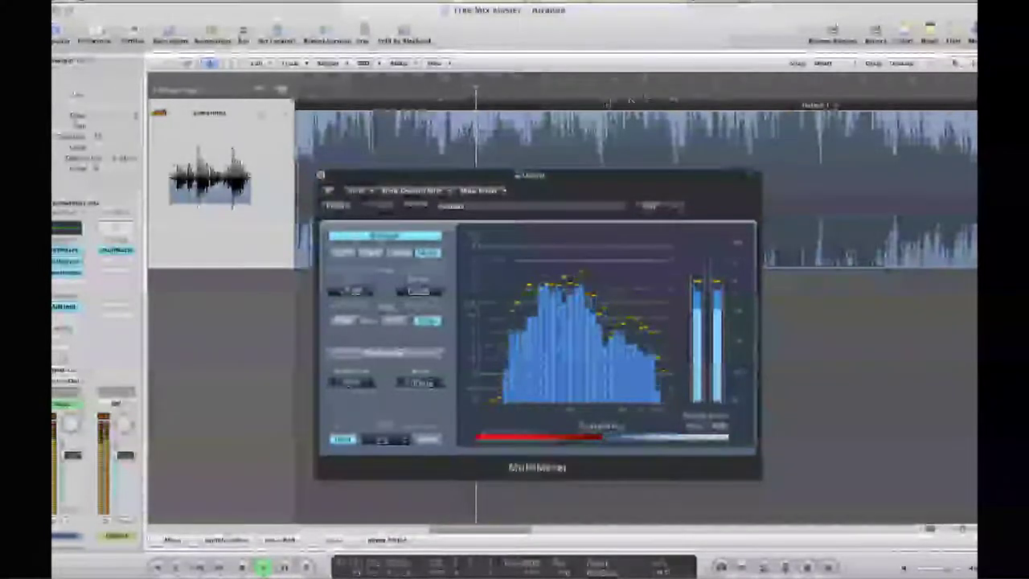
{"action": "left_click", "coordinate": [604, 90]}
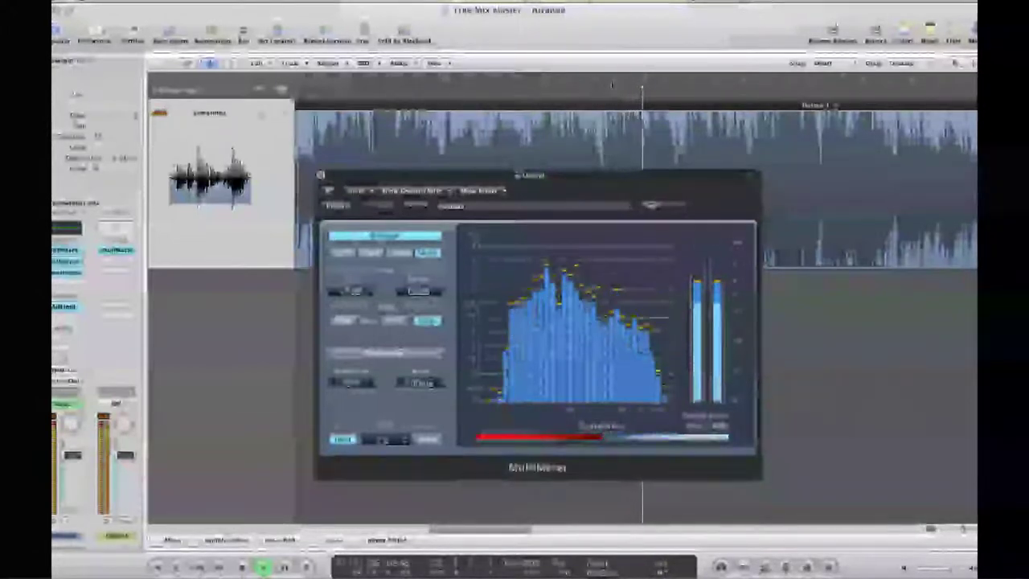
Create a cycle region from bar 48 to 59 and play it on the MultiMeter
{"action": "left_click_drag", "start_coordinate": [616, 85], "coordinate": [884, 85]}
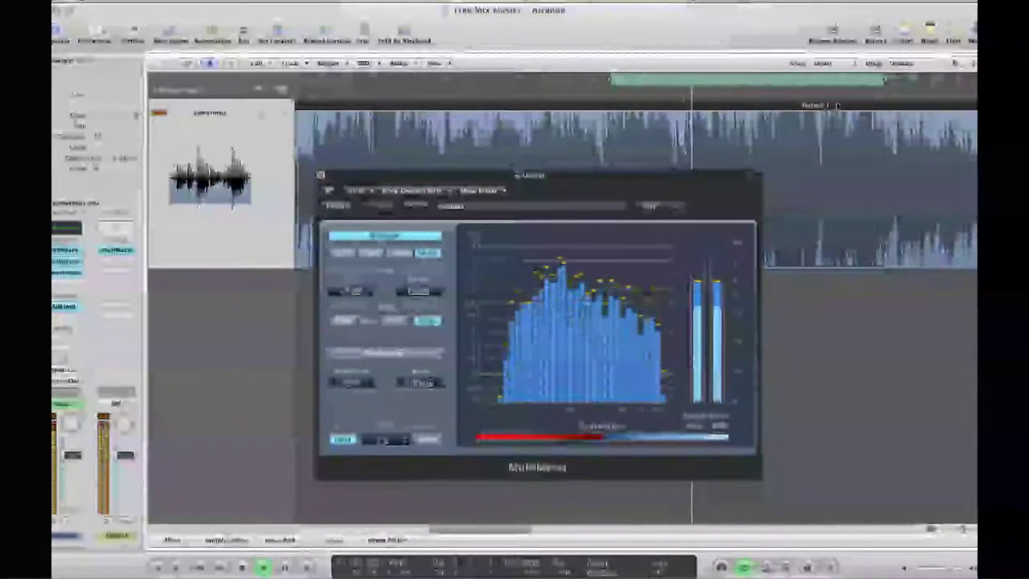
{"action": "key", "text": "space"}
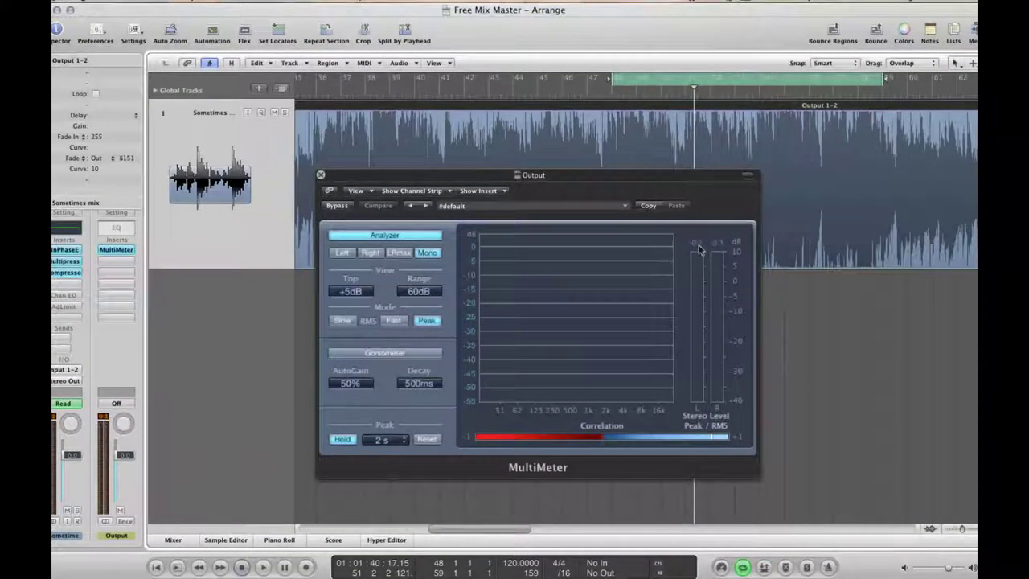
{"action": "key", "text": "space"}
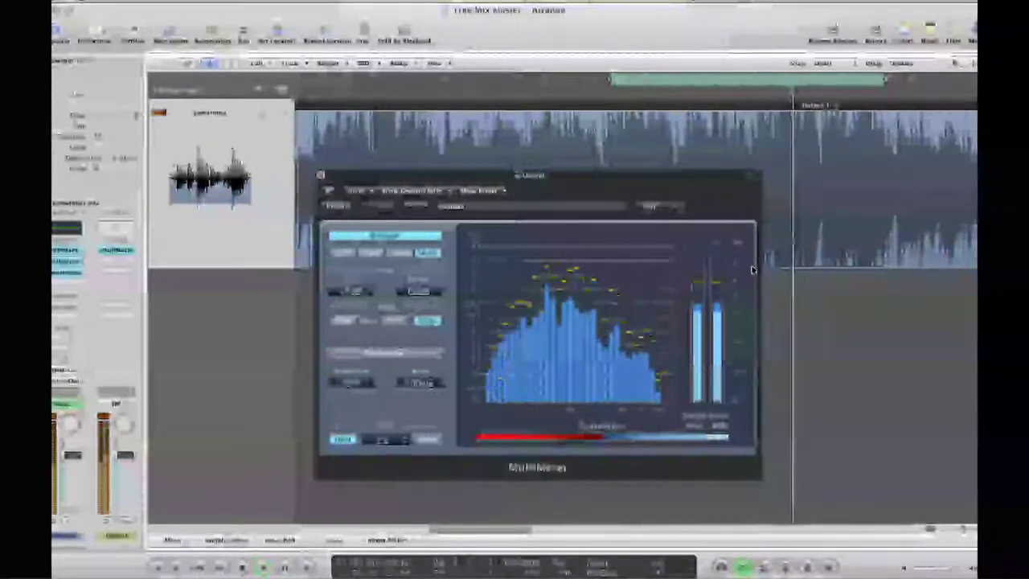
{"action": "key", "text": "space"}
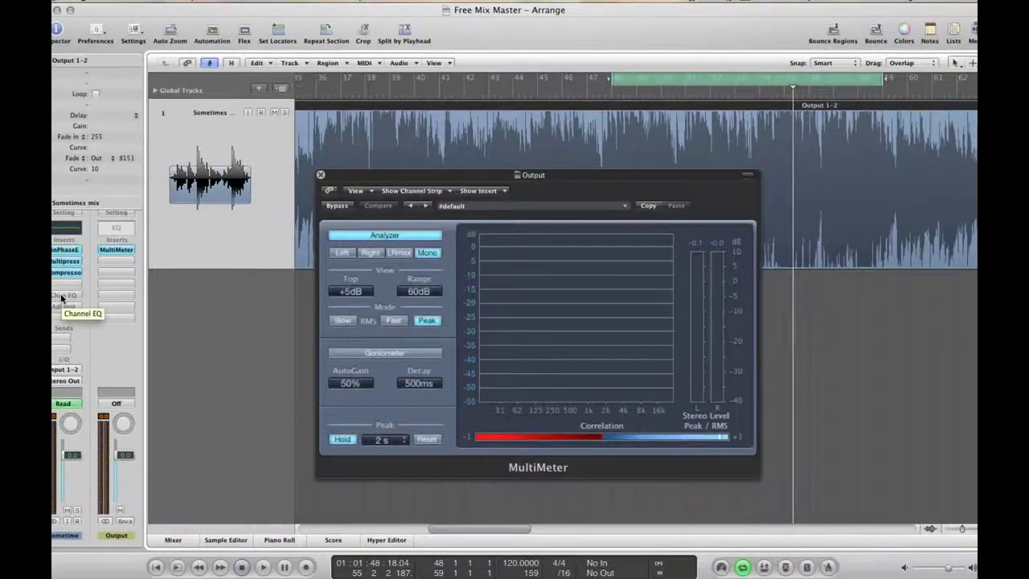
Flatten the Channel EQ's 1.5 dB boost at 550 Hz and turn off its analyzer
{"action": "left_click", "coordinate": [62, 296]}
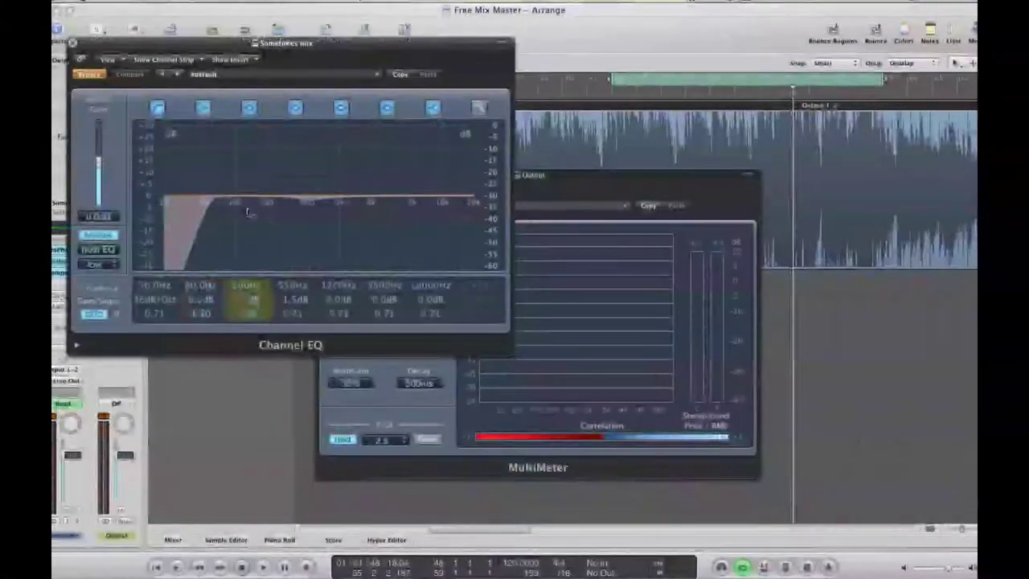
{"action": "left_click_drag", "start_coordinate": [292, 299], "coordinate": [291, 307]}
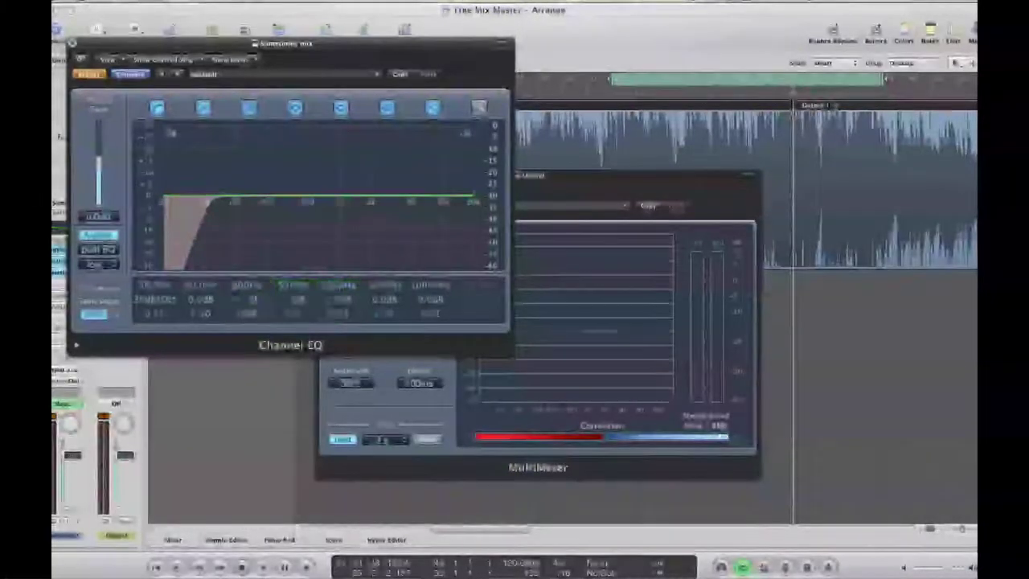
{"action": "left_click", "coordinate": [108, 236]}
{"action": "mouse_move", "coordinate": [313, 49]}
{"action": "left_mouse_down"}
{"action": "mouse_move", "coordinate": [384, 50]}
{"action": "mouse_move", "coordinate": [299, 39]}
{"action": "left_mouse_up"}
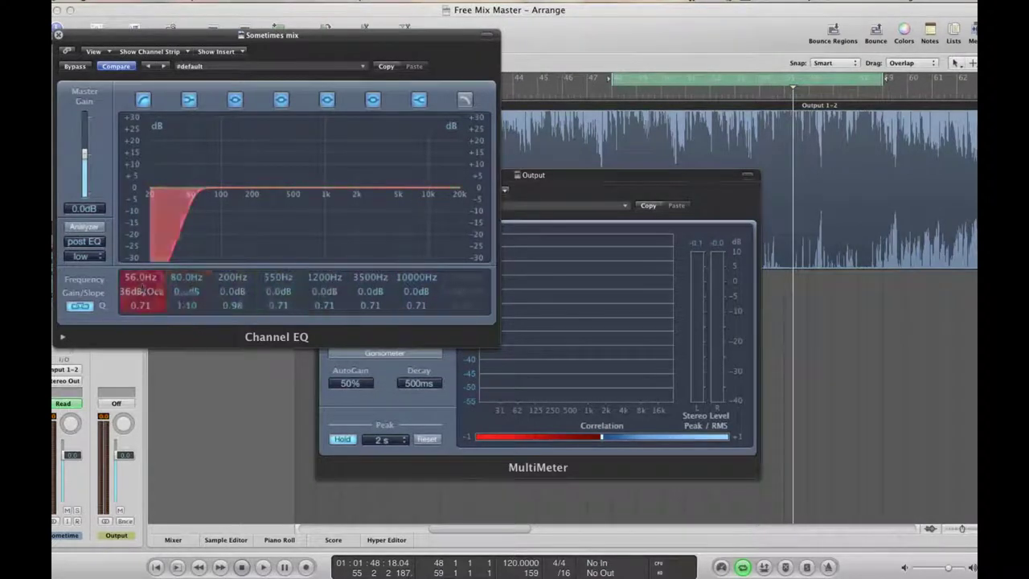
Set the low-cut filter to 55 Hz at 48 dB/Oct and play the section to hear it
{"action": "left_click_drag", "start_coordinate": [131, 279], "coordinate": [132, 279]}
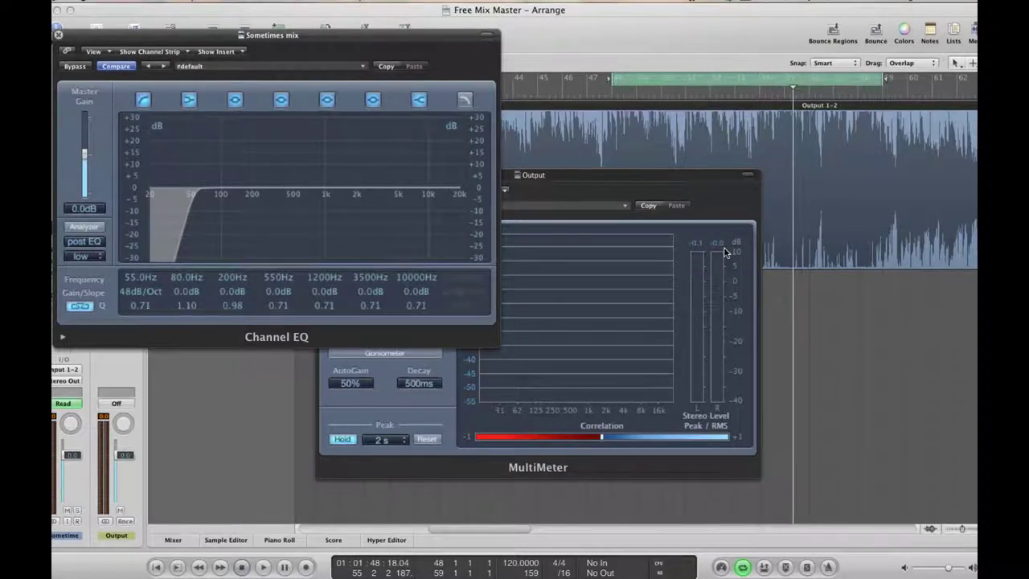
{"action": "key", "text": "space"}
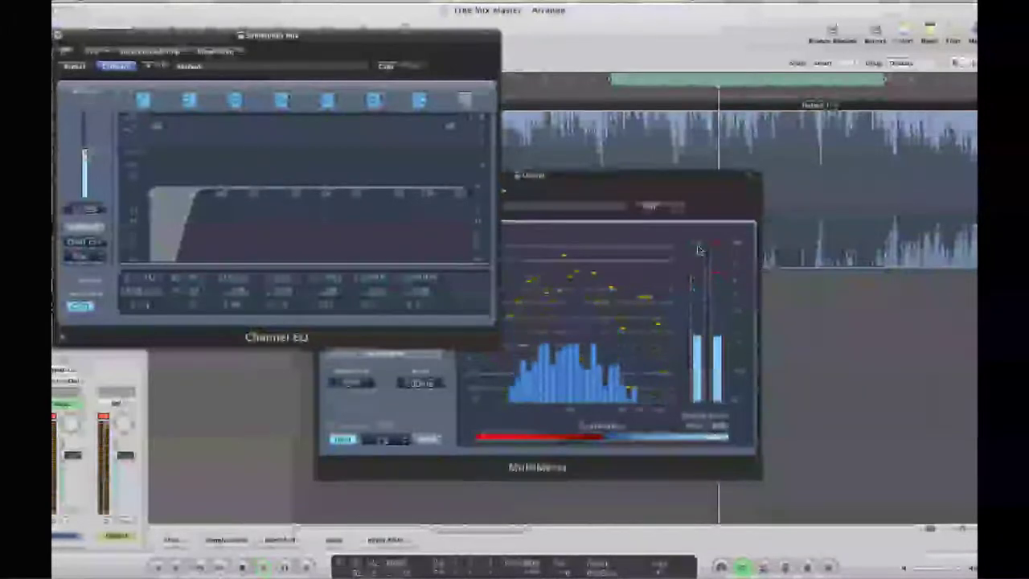
{"action": "key", "text": "space"}
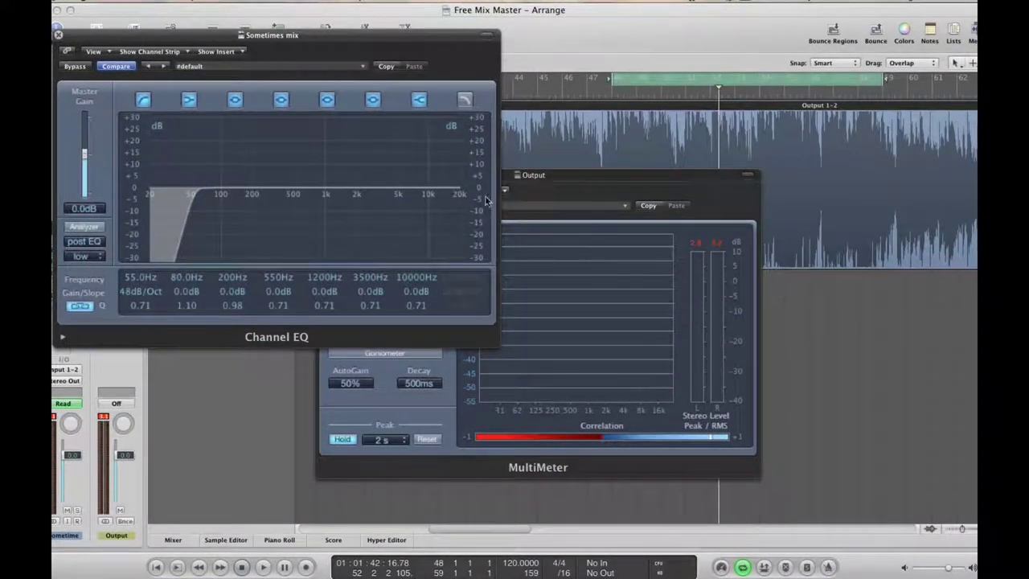
Play the section with the Channel EQ bypassed on the MultiMeter, then restart playback for comparison
{"action": "left_click", "coordinate": [71, 69]}
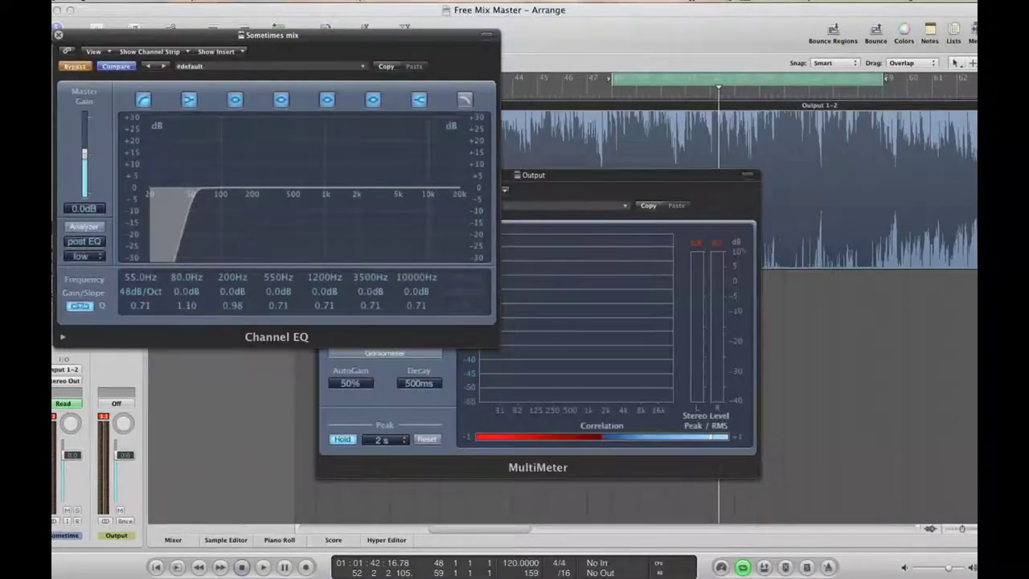
{"action": "left_click", "coordinate": [724, 248]}
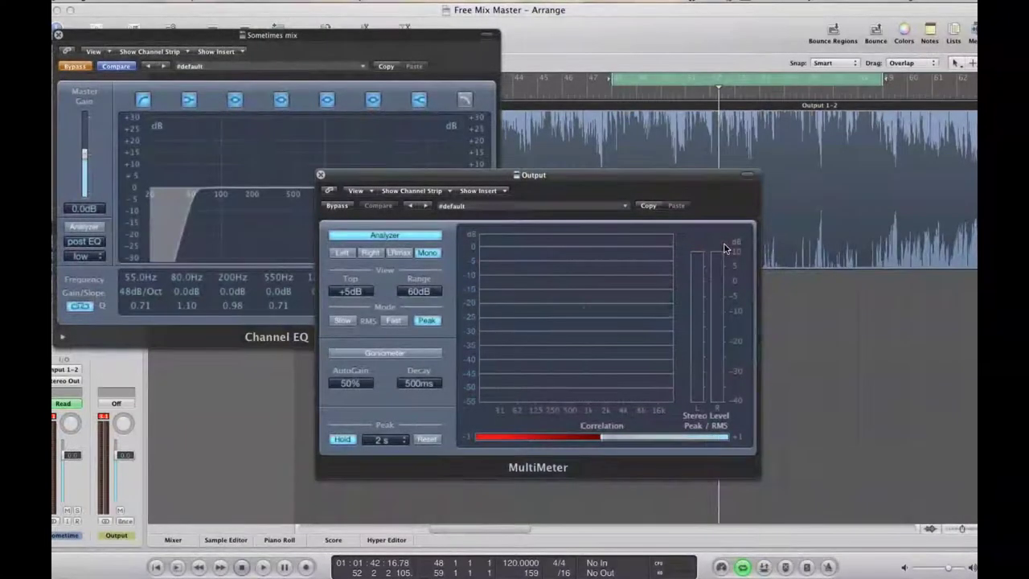
{"action": "key", "text": "space"}
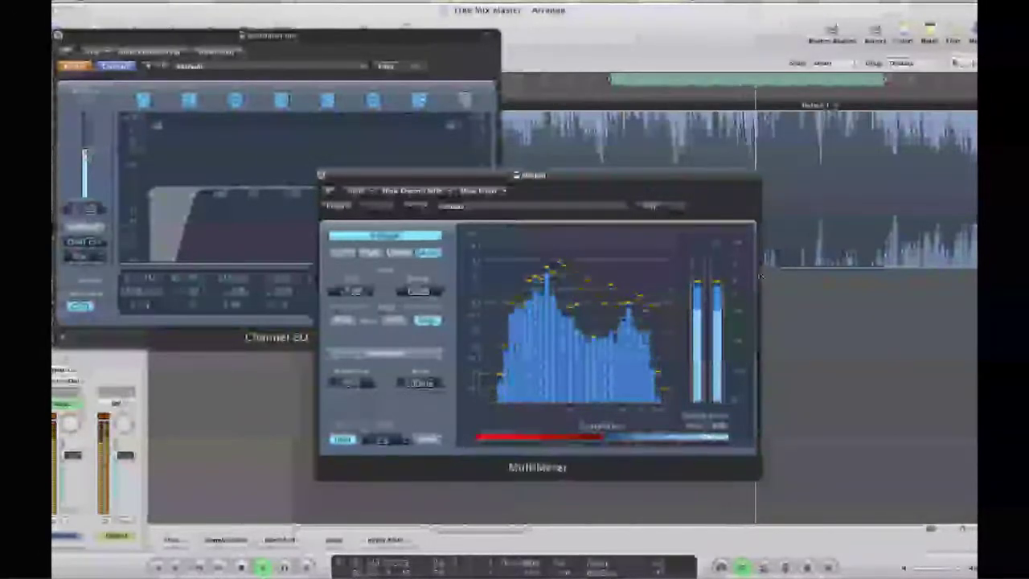
{"action": "key", "text": "space"}
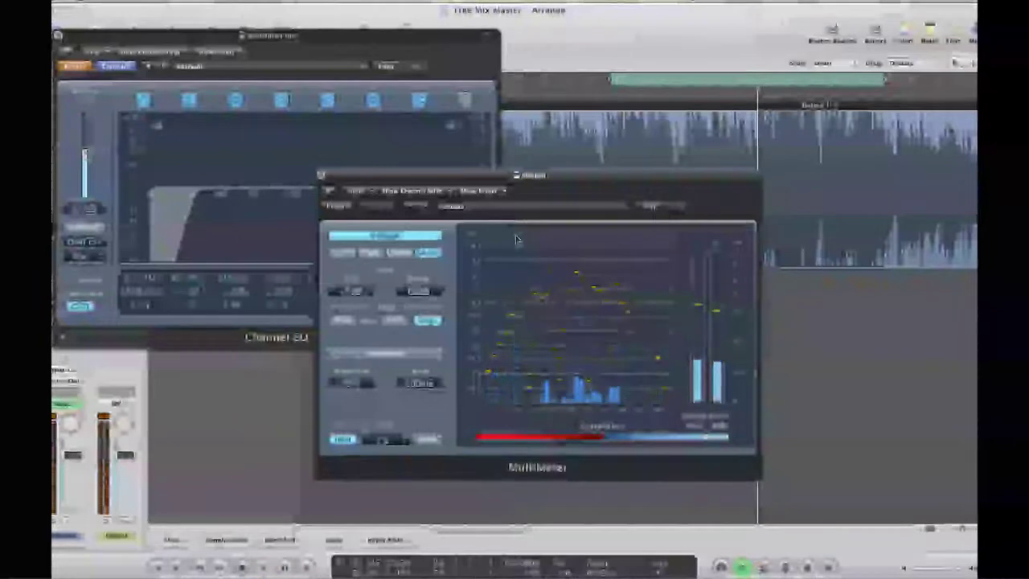
{"action": "left_click", "coordinate": [86, 70]}
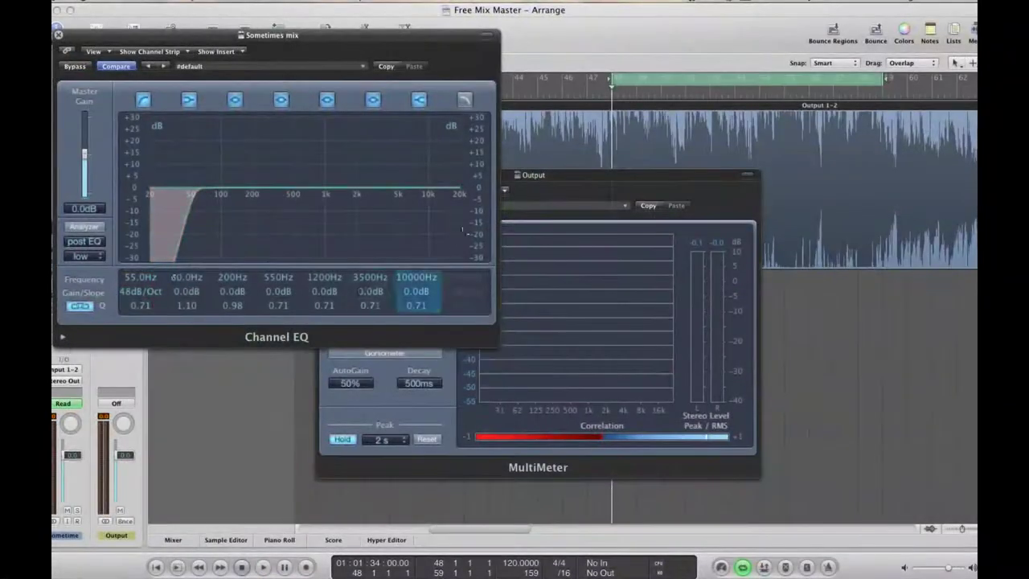
{"action": "left_click", "coordinate": [571, 178]}
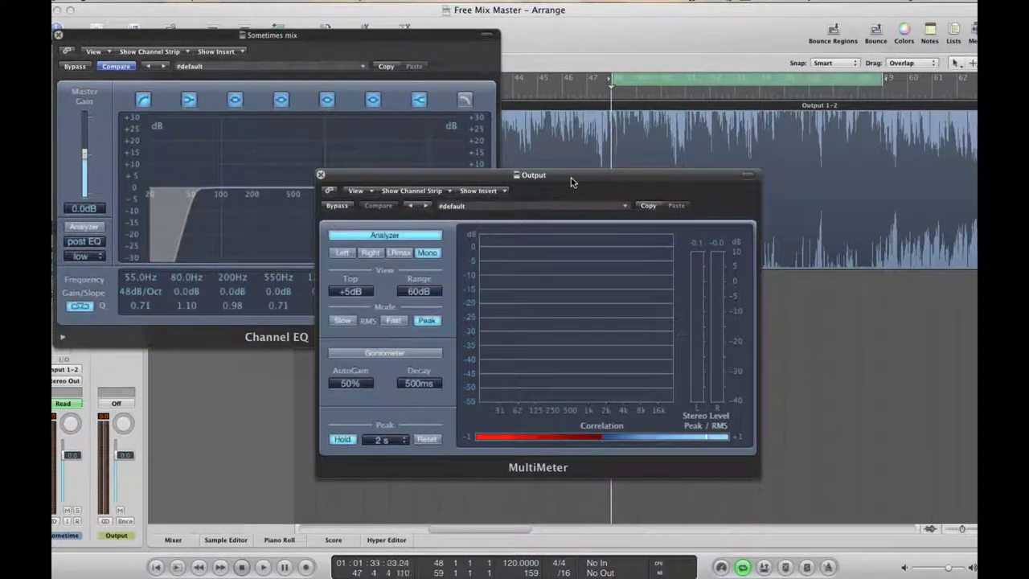
{"action": "key", "text": "space"}
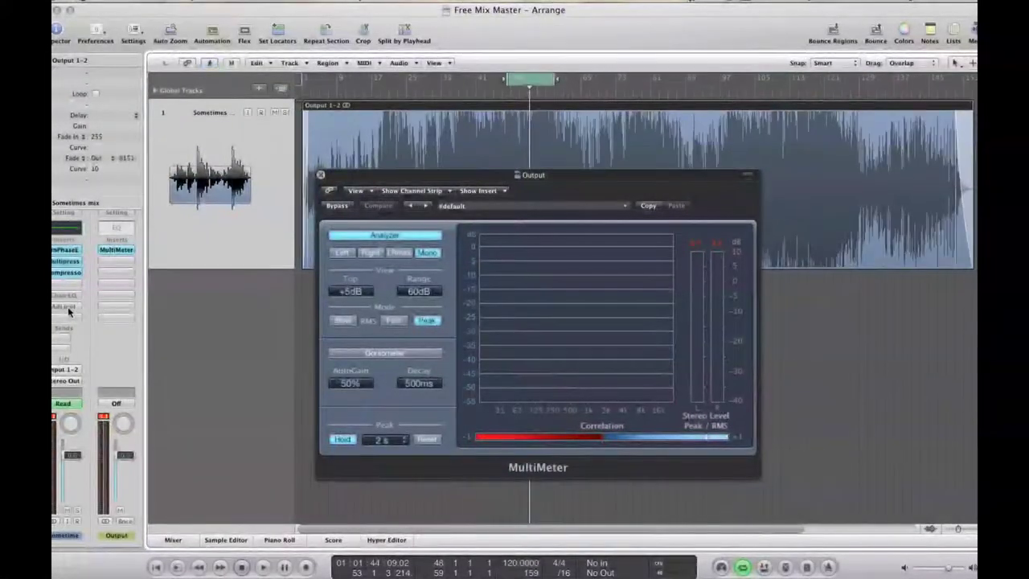
Activate the AdLimit insert, play the mix, and bypass the Multipressor to compare
{"action": "left_click", "coordinate": [64, 307], "text": "alt"}
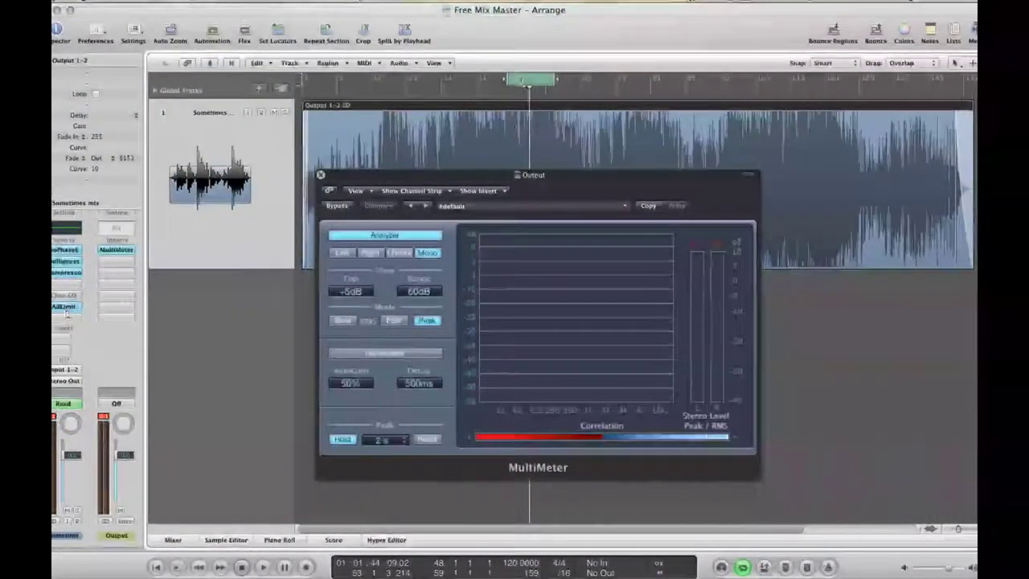
{"action": "key", "text": "space"}
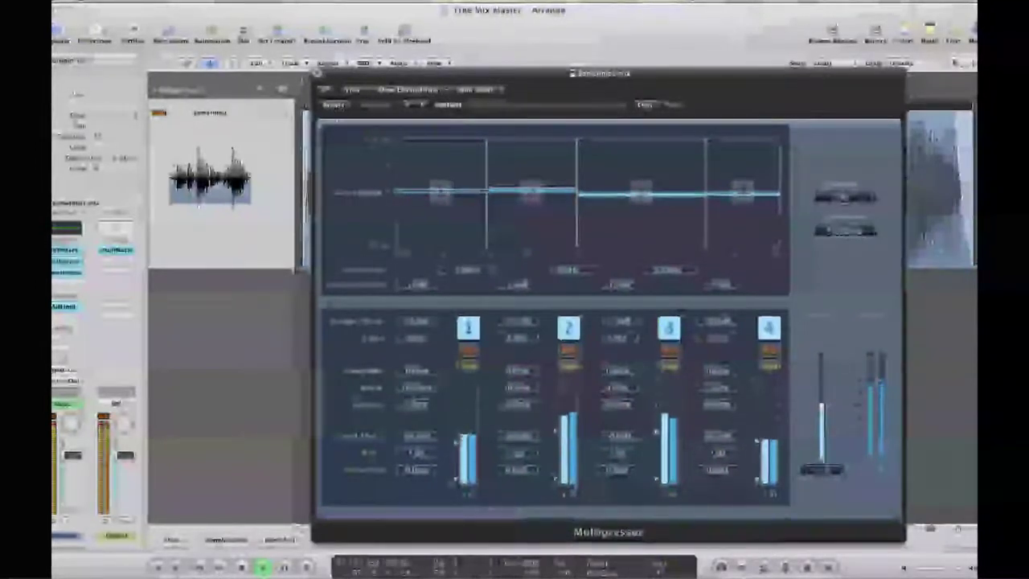
{"action": "left_click", "coordinate": [334, 107]}
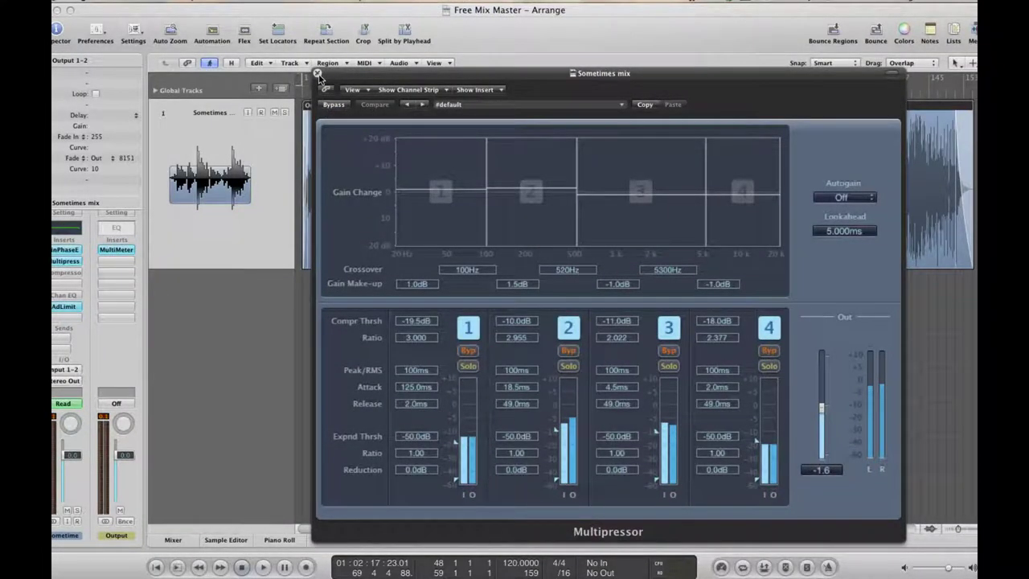
Close the Multipressor and lower the Compressor's output gain to -0.5 dB
{"action": "left_click", "coordinate": [318, 74]}
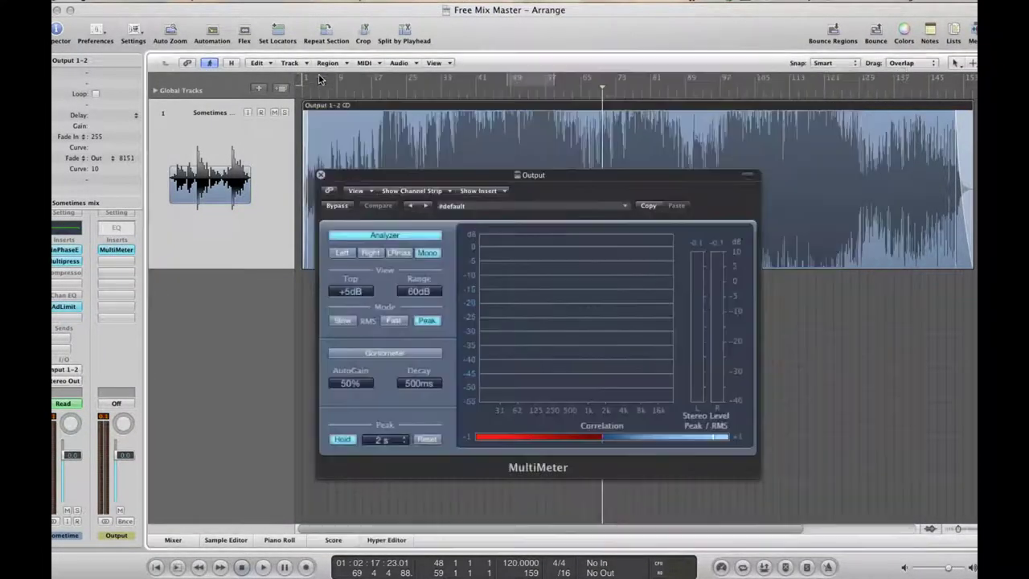
{"action": "left_click", "coordinate": [69, 273]}
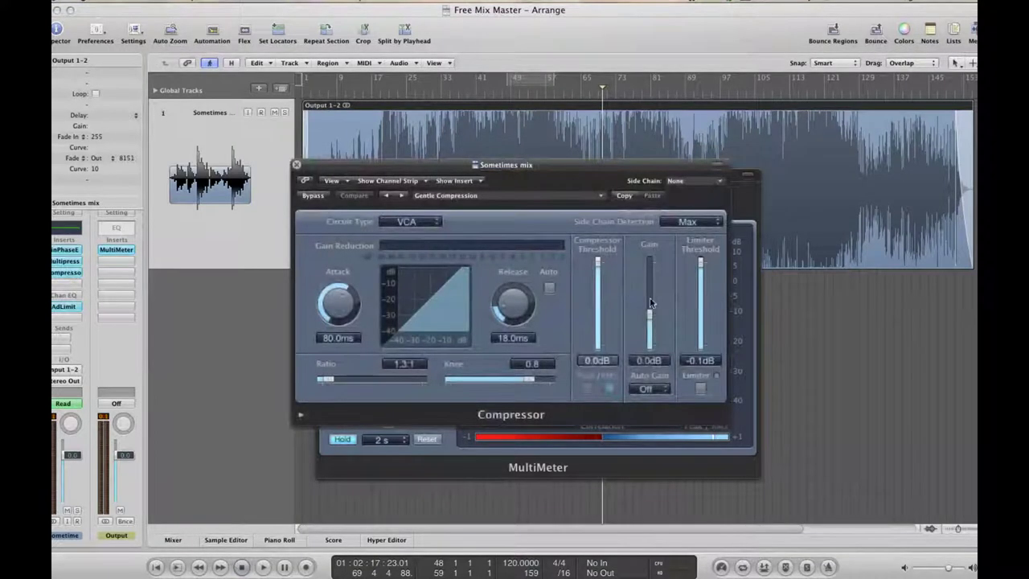
{"action": "left_click_drag", "start_coordinate": [650, 302], "coordinate": [651, 320]}
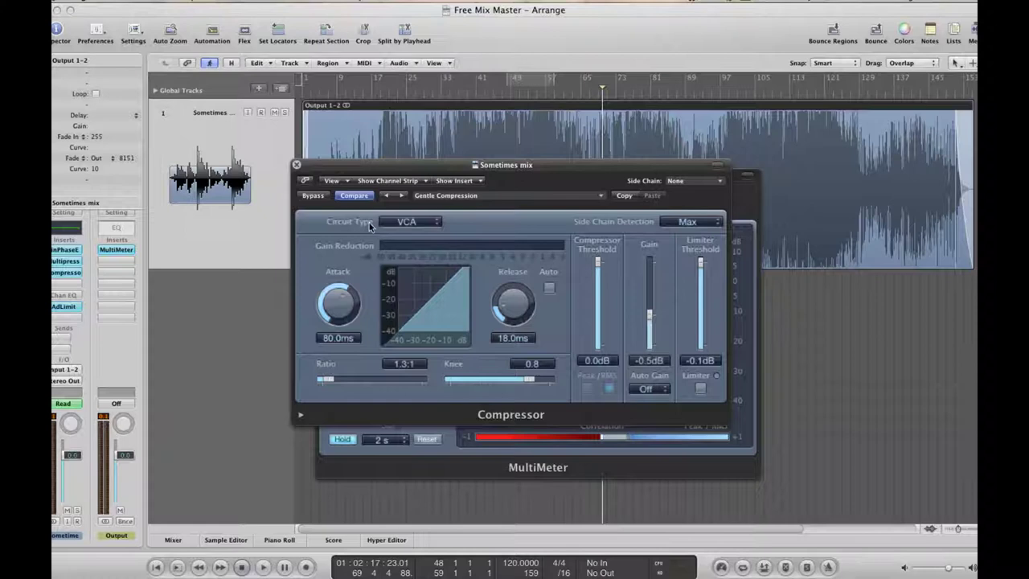
{"action": "left_click", "coordinate": [296, 166]}
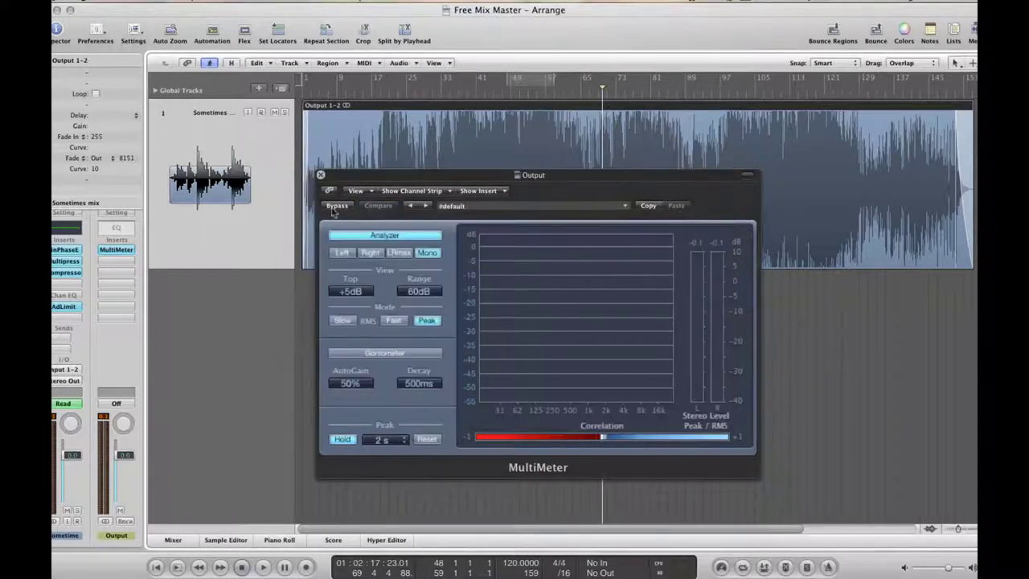
Close the MultiMeter and move the playhead near the end of the song
{"action": "left_click", "coordinate": [322, 175]}
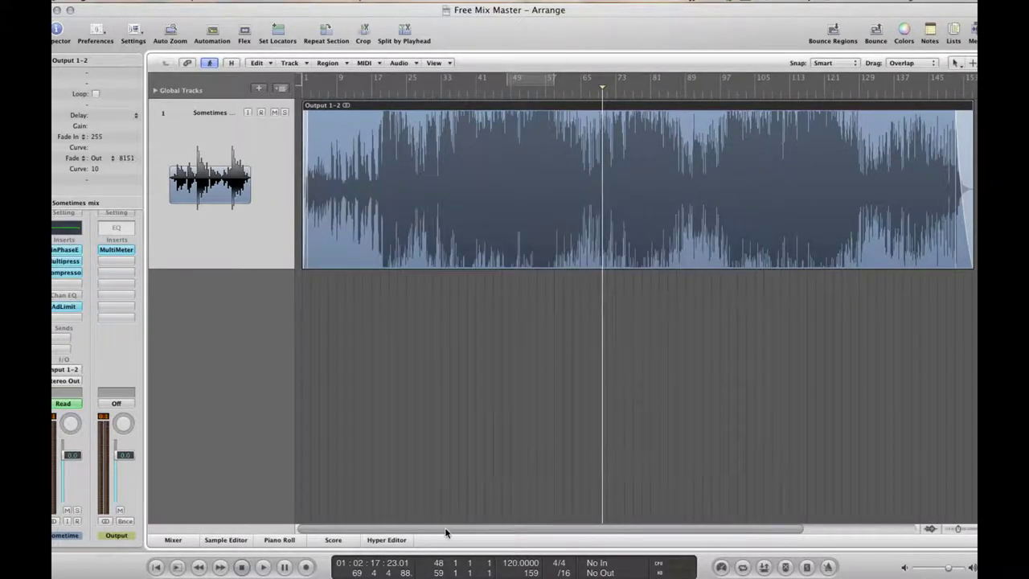
{"action": "left_click_drag", "start_coordinate": [446, 532], "coordinate": [563, 532]}
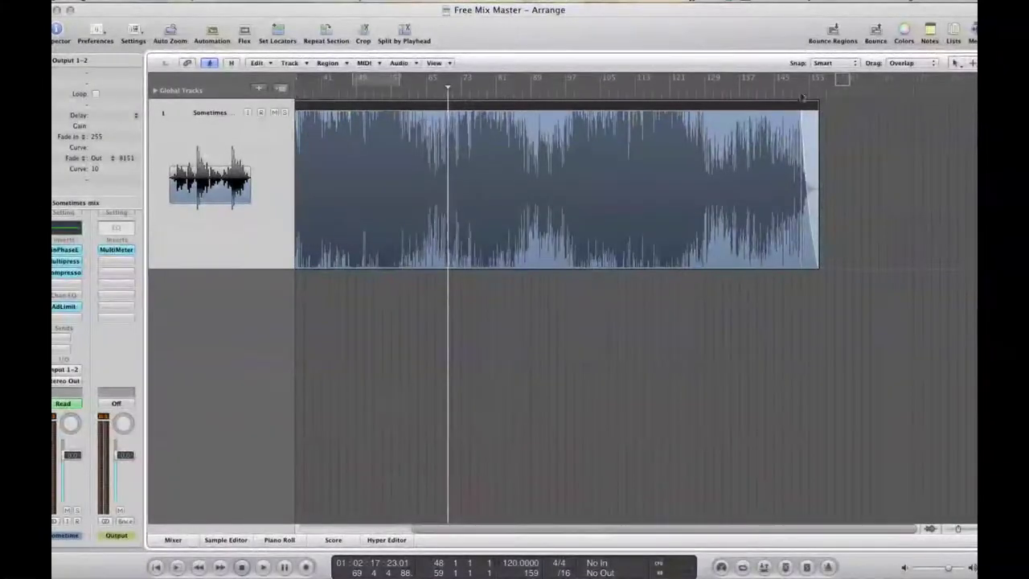
{"action": "left_click", "coordinate": [799, 95]}
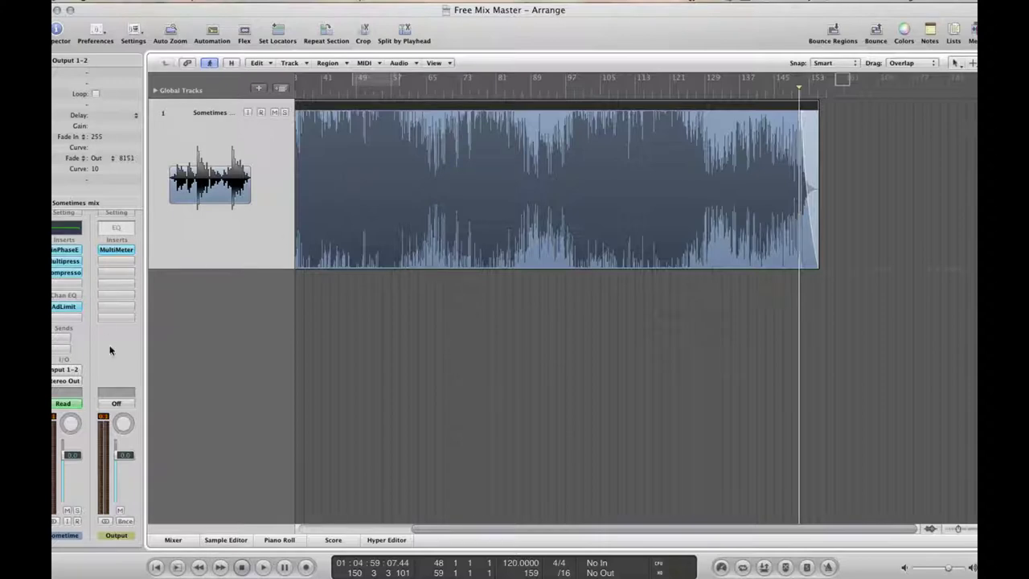
Set the Output 1-2 bounce end position to 154 3 1 1
{"action": "left_click", "coordinate": [125, 521]}
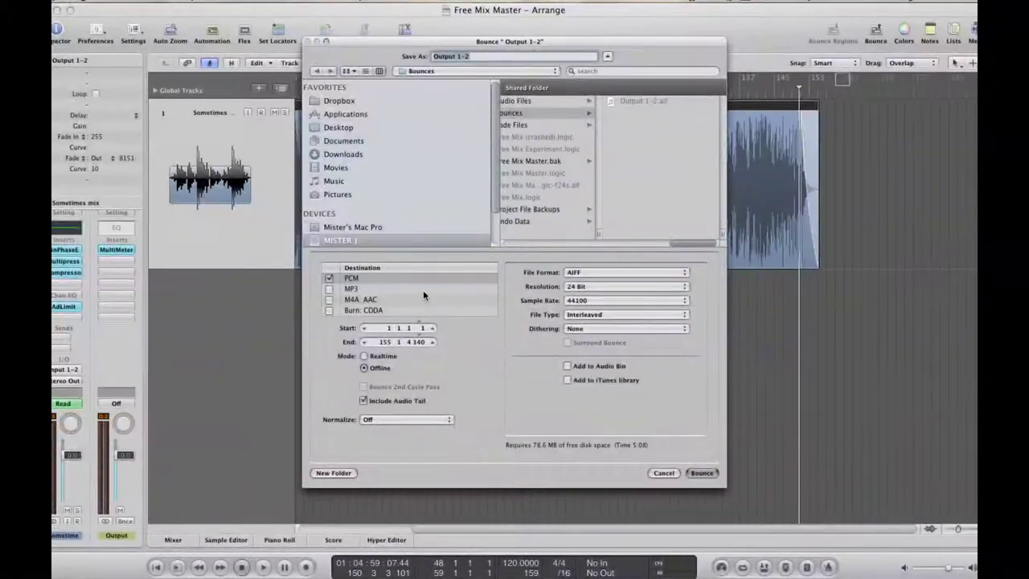
{"action": "double_click", "coordinate": [388, 341]}
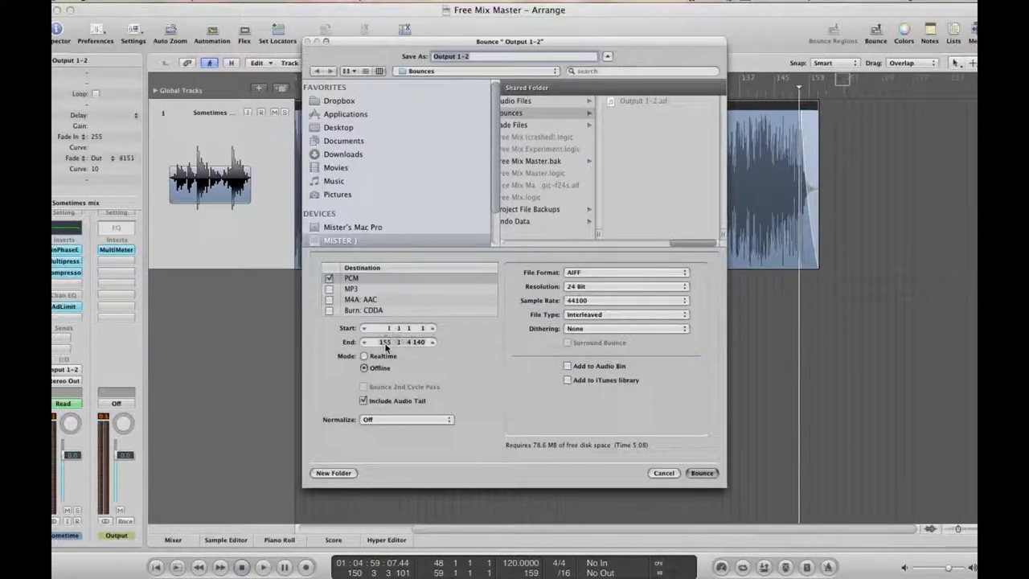
{"action": "type", "text": "154.3"}
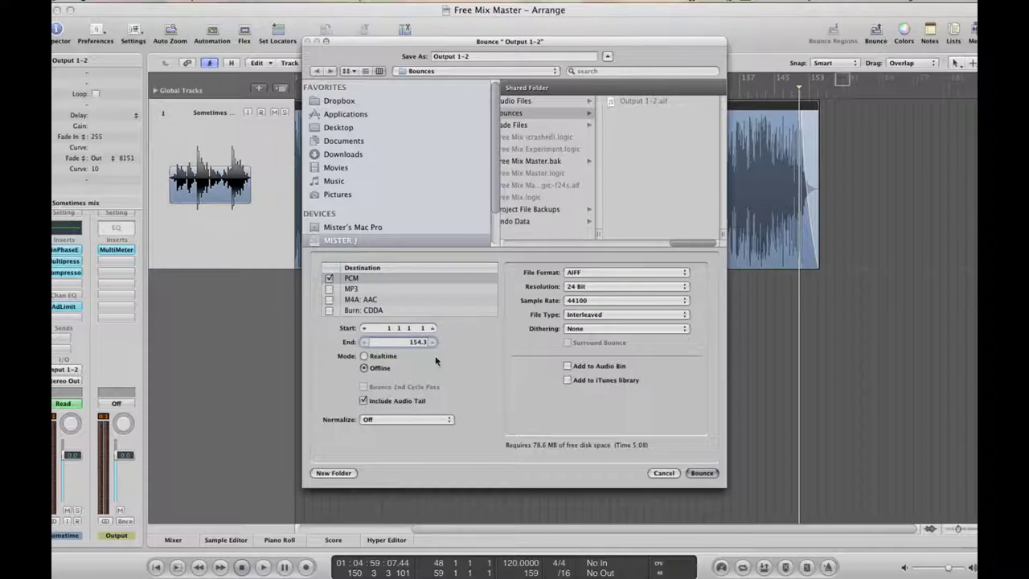
{"action": "key", "text": "Return"}
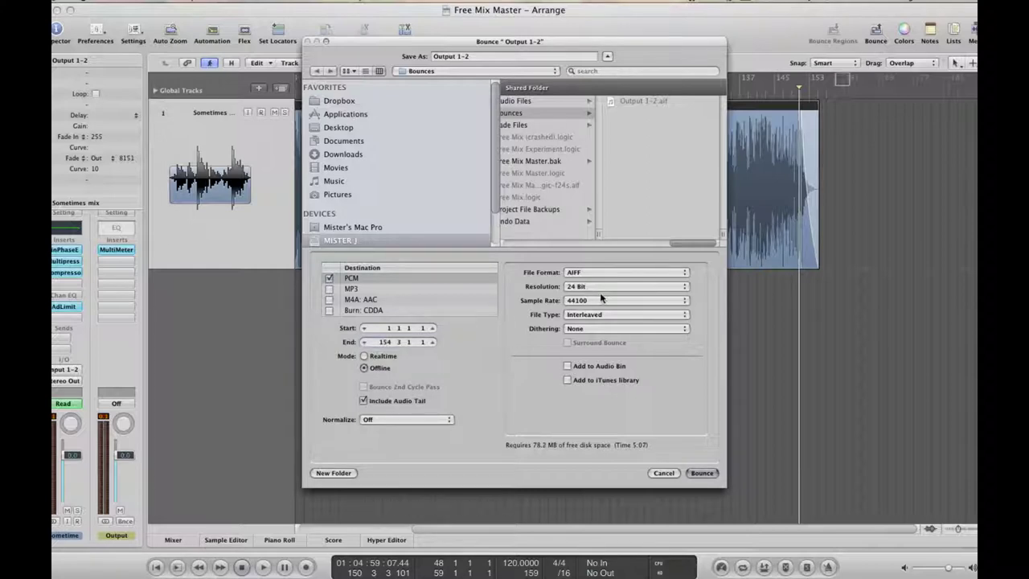
Choose Wave PCM plus MP3, enable ID3 tag writing, and open ID3 Settings
{"action": "left_click", "coordinate": [578, 275]}
{"action": "left_click", "coordinate": [578, 287]}
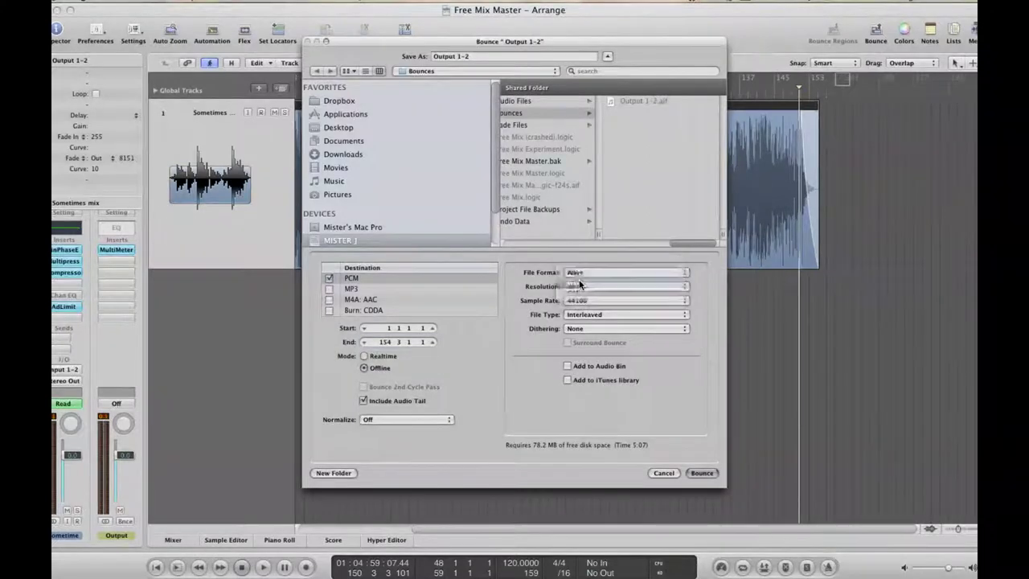
{"action": "left_click", "coordinate": [330, 289]}
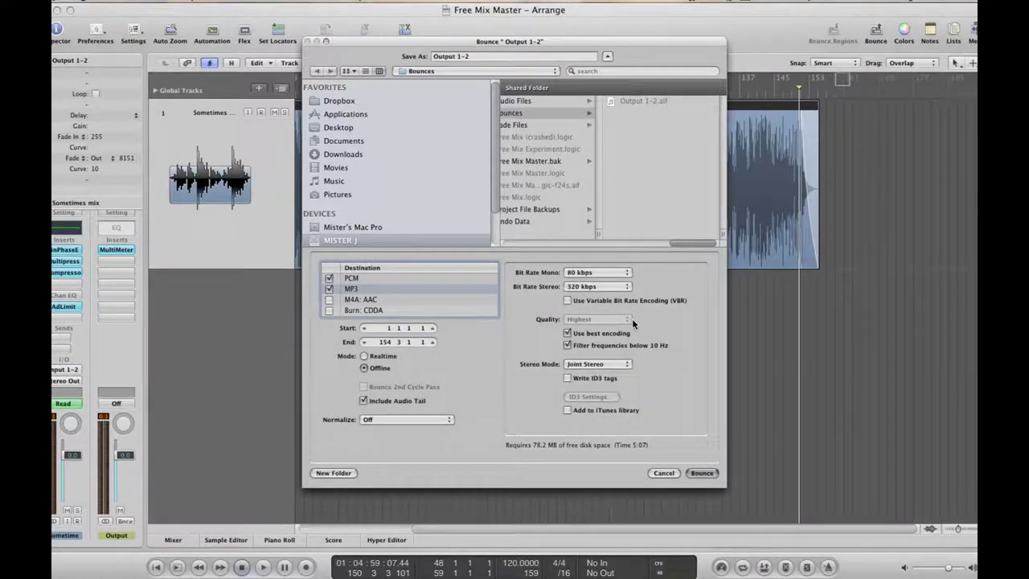
{"action": "left_click", "coordinate": [568, 378]}
{"action": "left_click", "coordinate": [593, 397]}
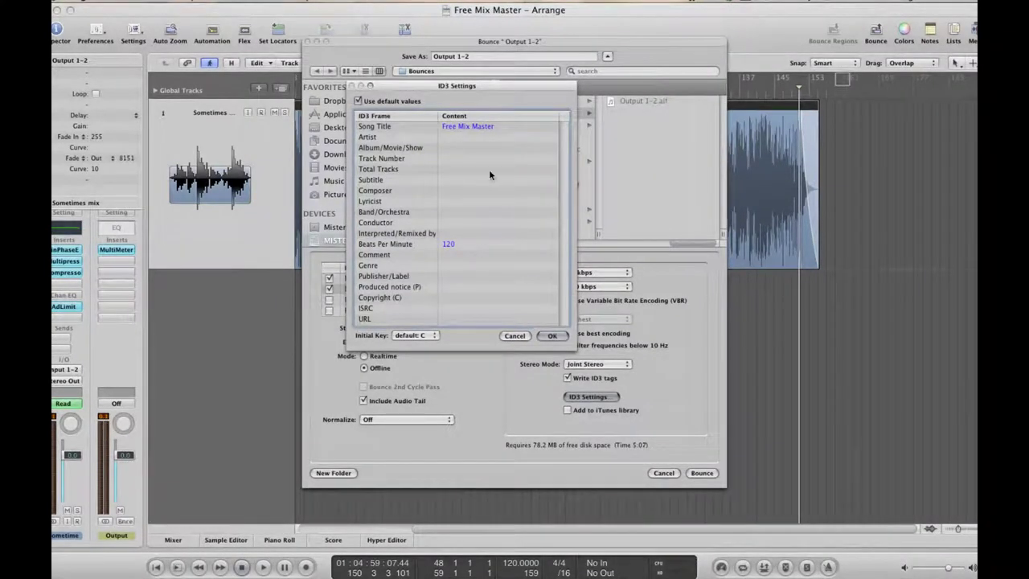
Tag the song title as Ponjakoga, enter the artist's name, and confirm the ID3 settings
{"action": "double_click", "coordinate": [474, 127]}
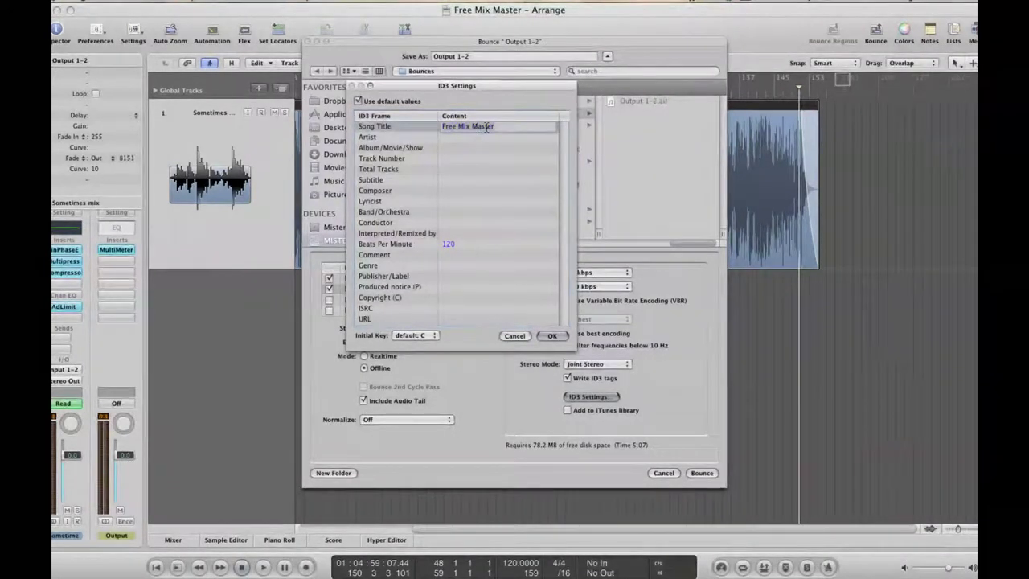
{"action": "type", "text": "Ponjakoga"}
{"action": "double_click", "coordinate": [447, 138]}
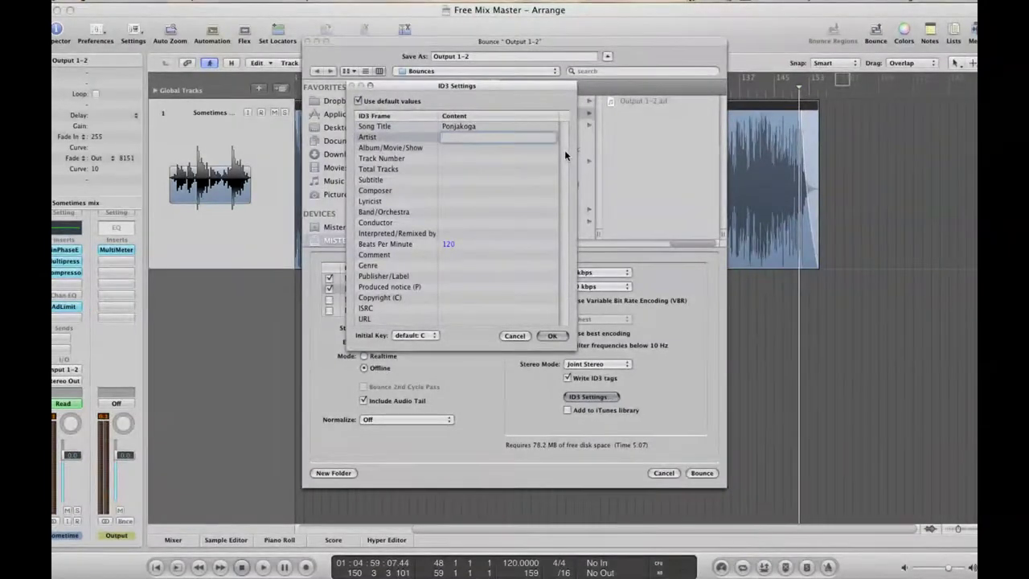
{"action": "left_click", "coordinate": [462, 244]}
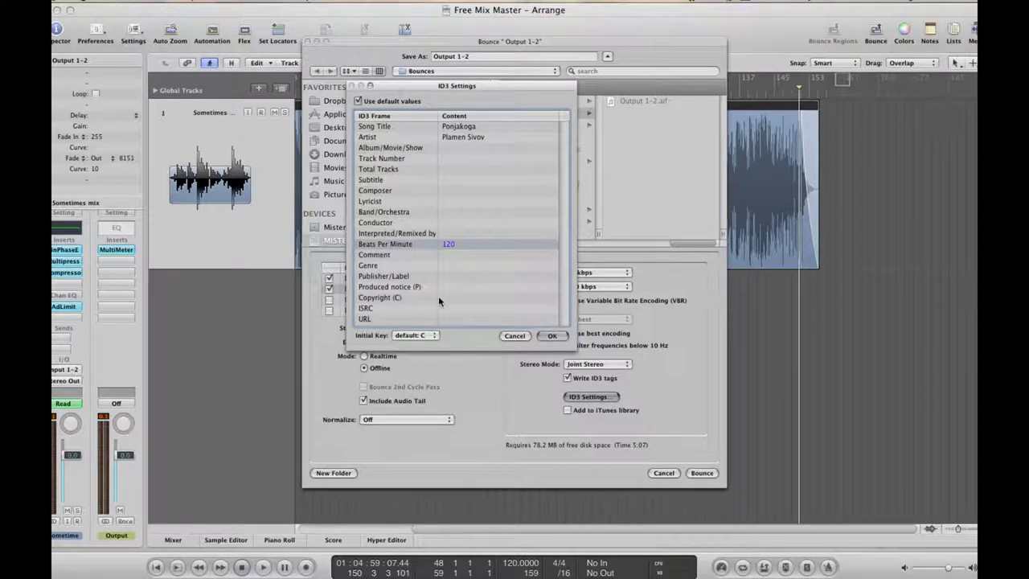
{"action": "left_click", "coordinate": [554, 337]}
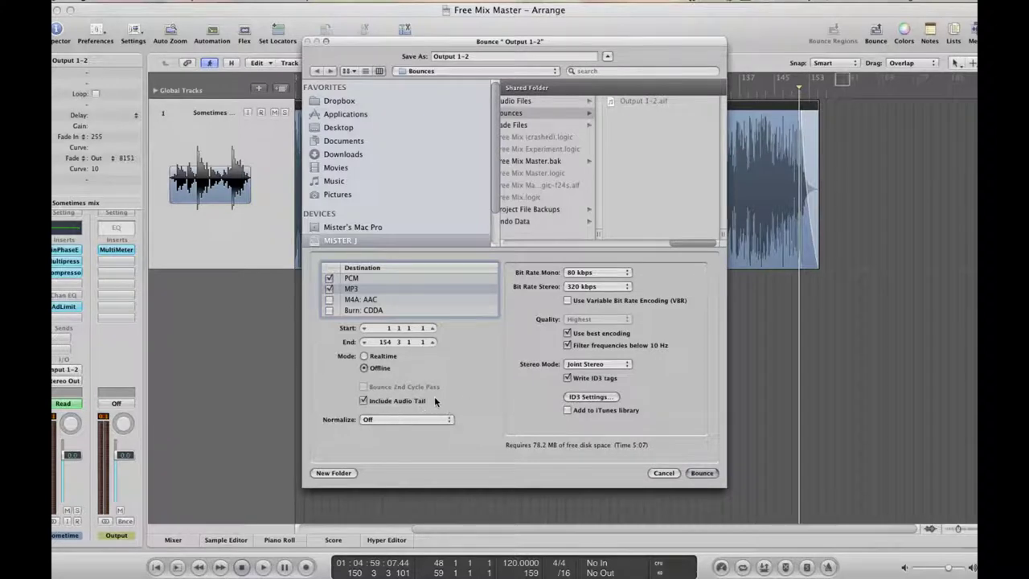
Bounce in Realtime mode with the file name Ponjakoga
{"action": "left_click", "coordinate": [364, 355]}
{"action": "triple_click", "coordinate": [463, 56]}
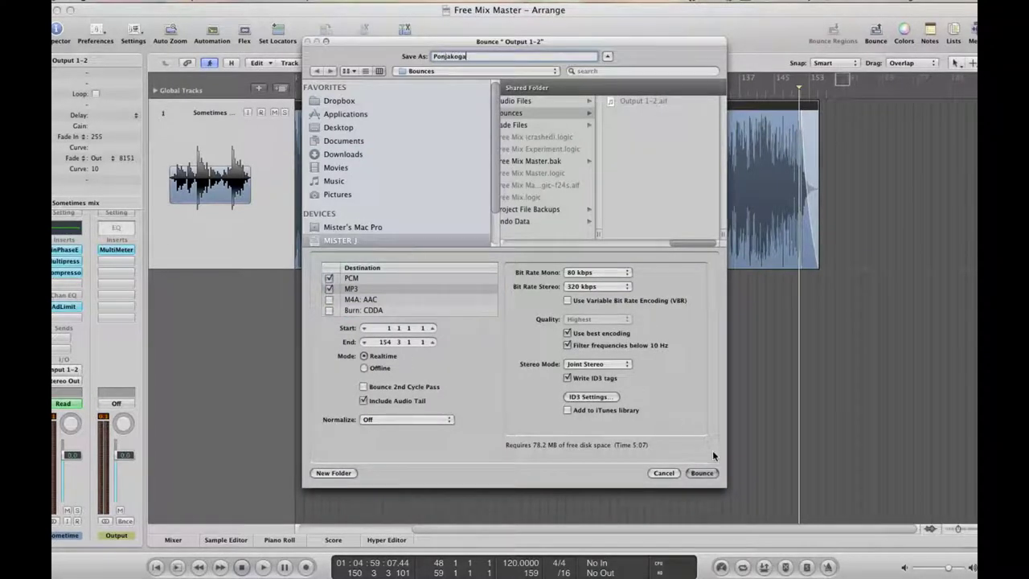
{"action": "left_click", "coordinate": [700, 472]}
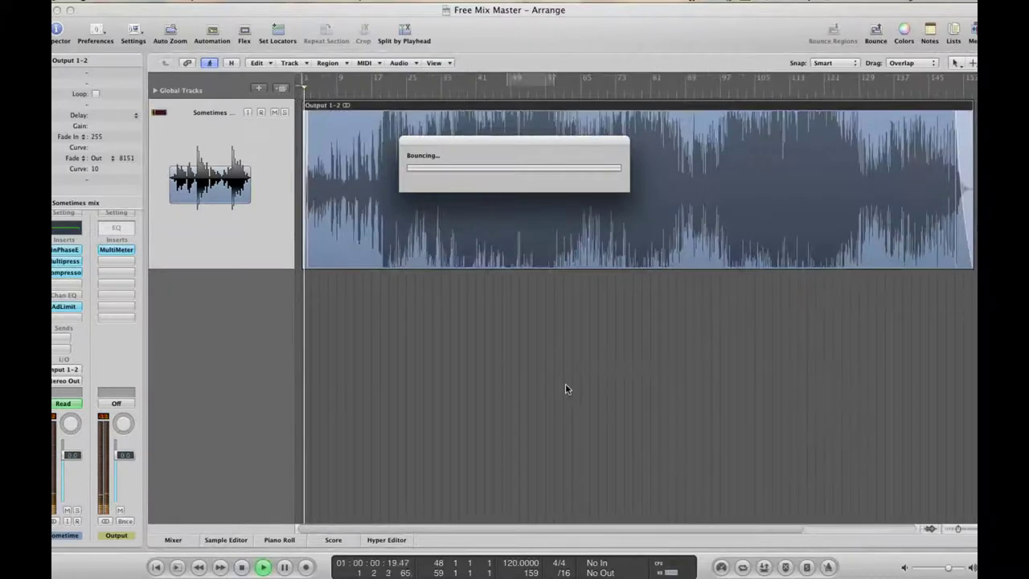